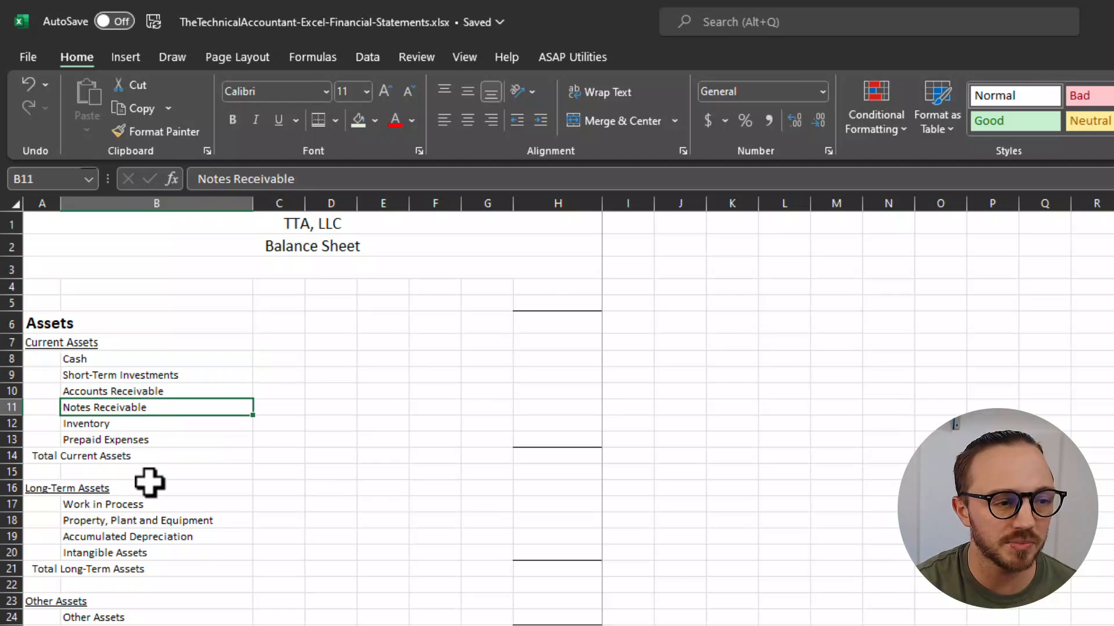
Step: Examine the Balance Sheet's asset and liability line items and the period, year and balance columns of the GL Trial Balance sheet
click(119, 618)
scroll(245, 576, down, 1)
scroll(245, 576, down, 3)
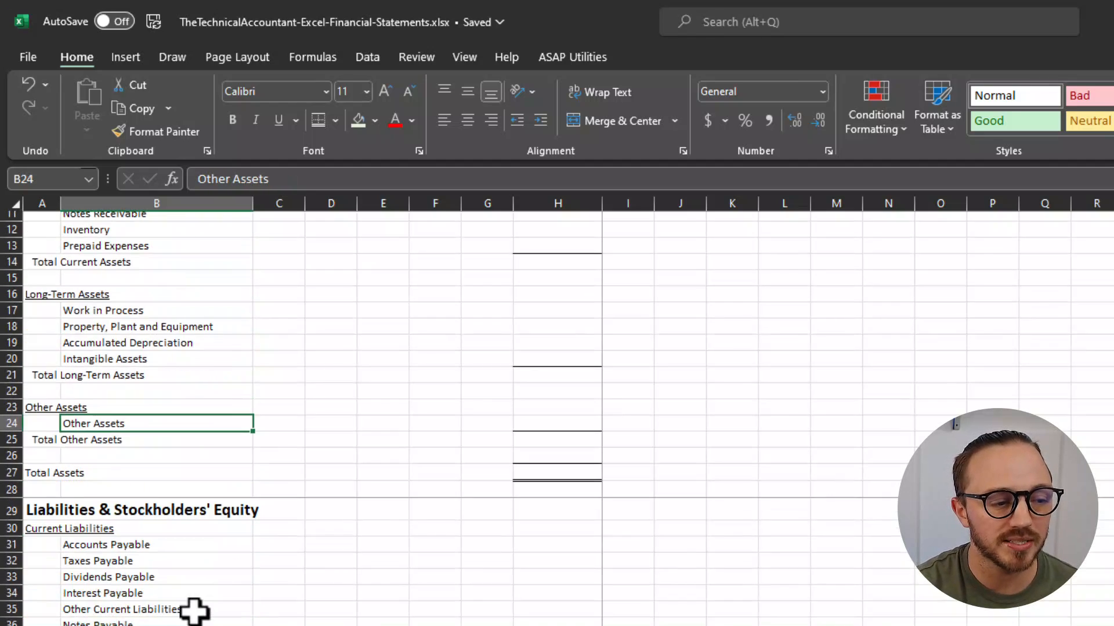
click(201, 541)
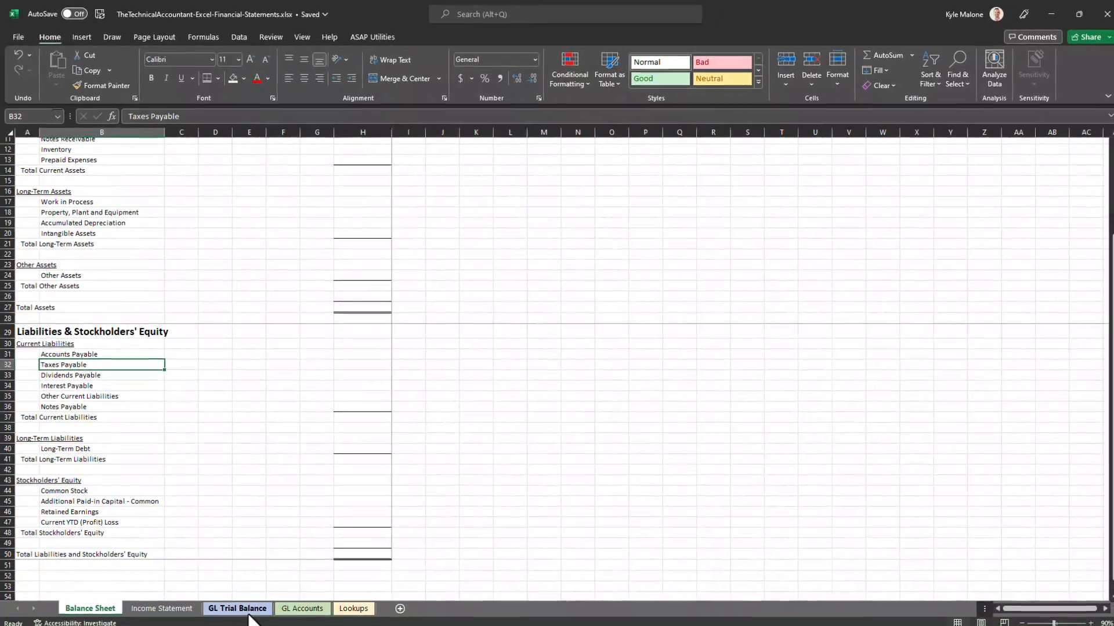
click(246, 608)
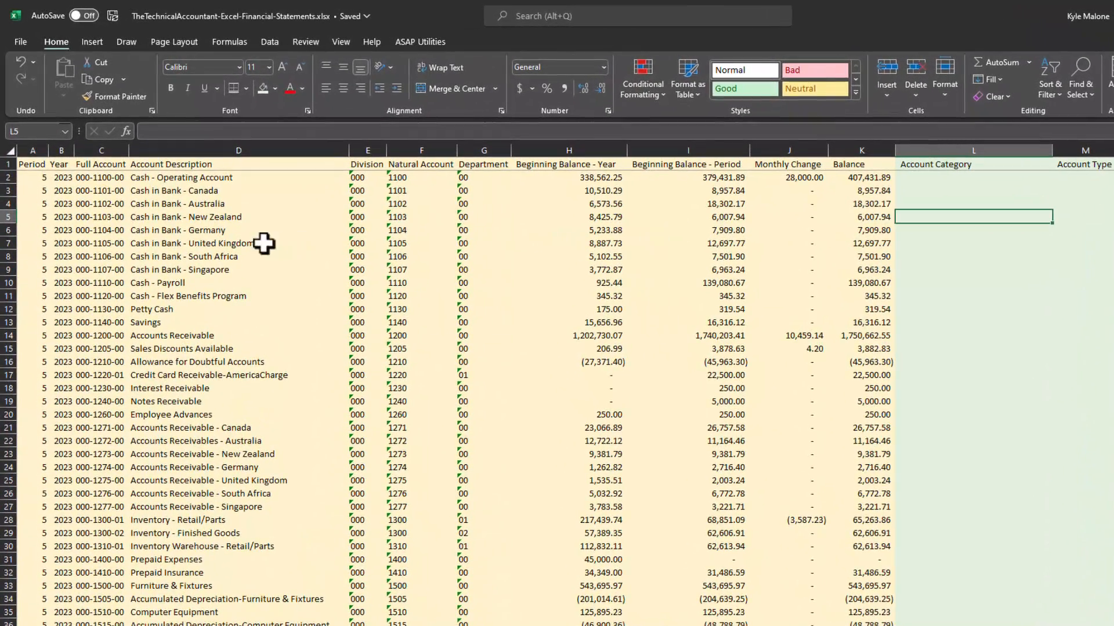
click(856, 190)
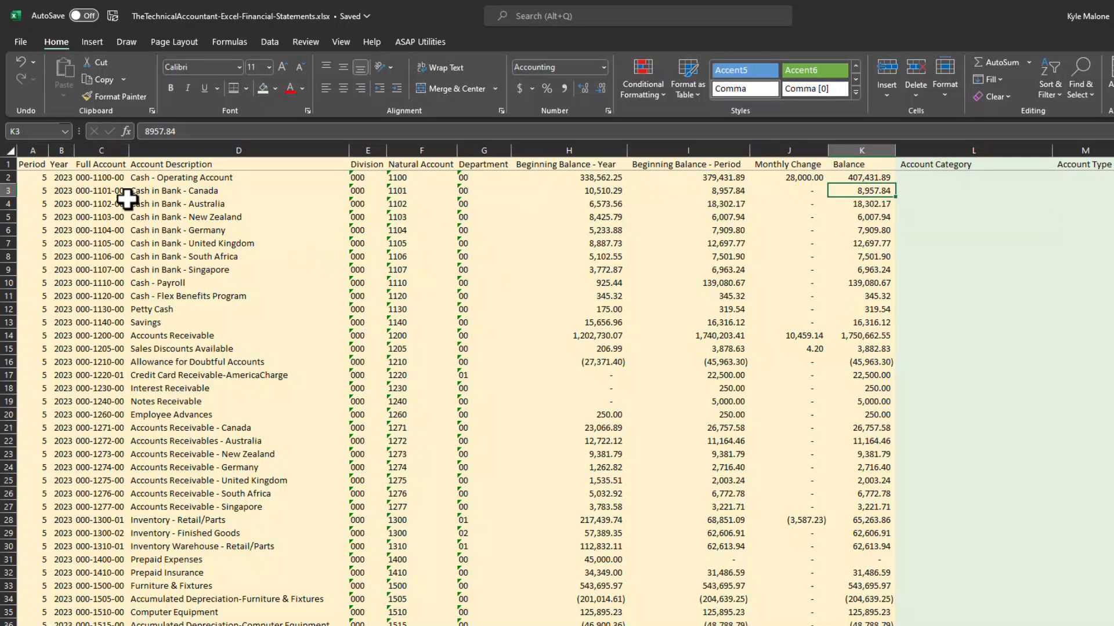
drag(34, 150, 61, 150)
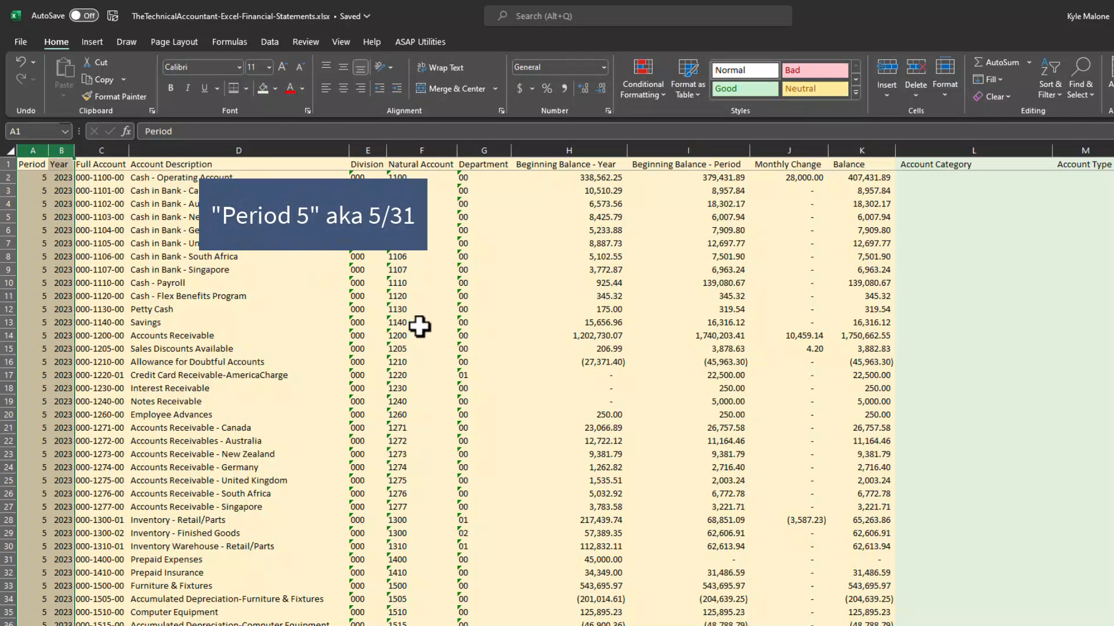
click(676, 283)
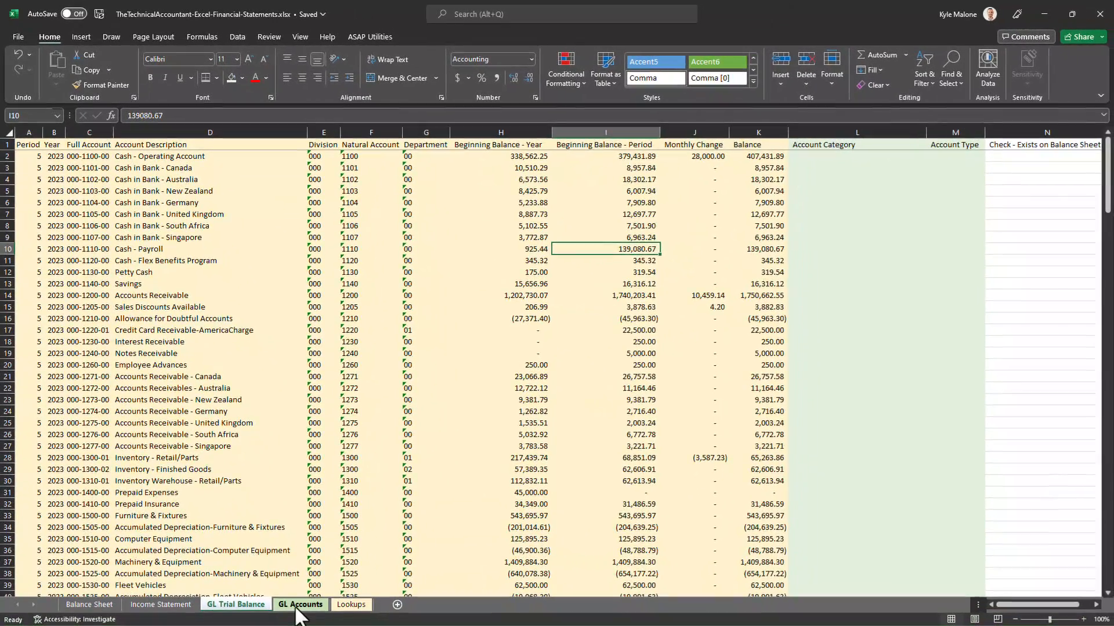
Step: Compare the account categories on the GL Accounts sheet with the line items on the Balance Sheet
click(298, 604)
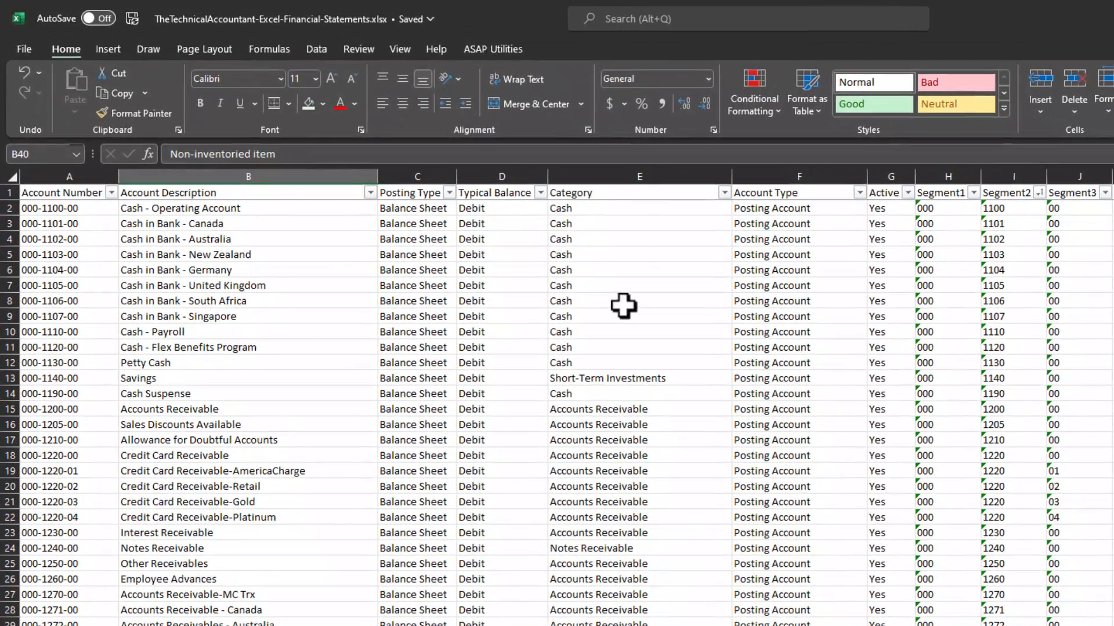
drag(601, 221, 610, 570)
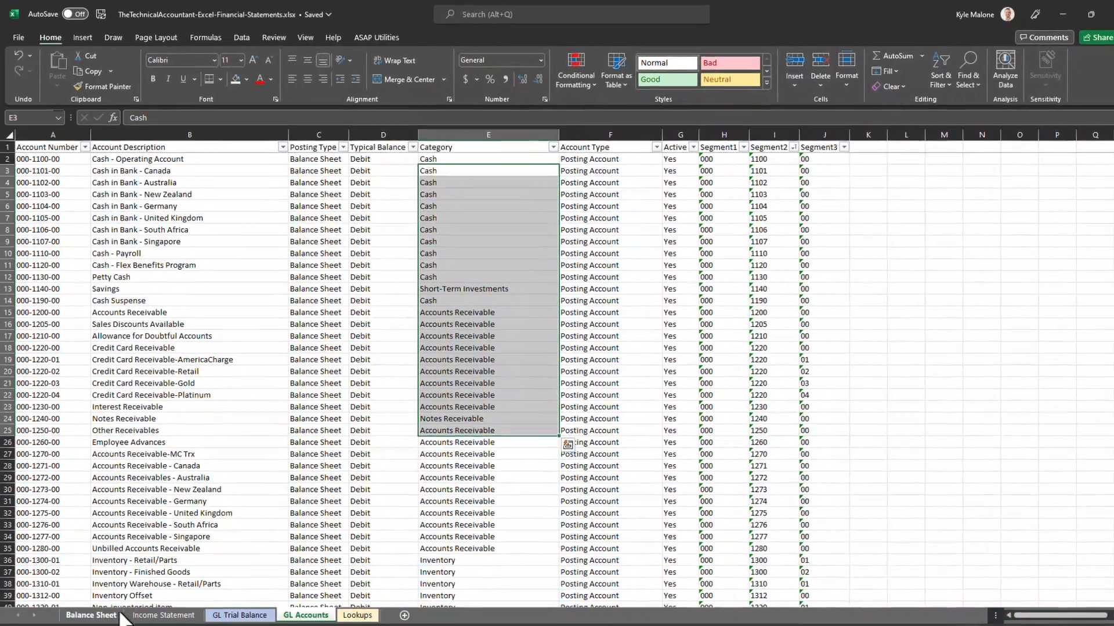
click(116, 615)
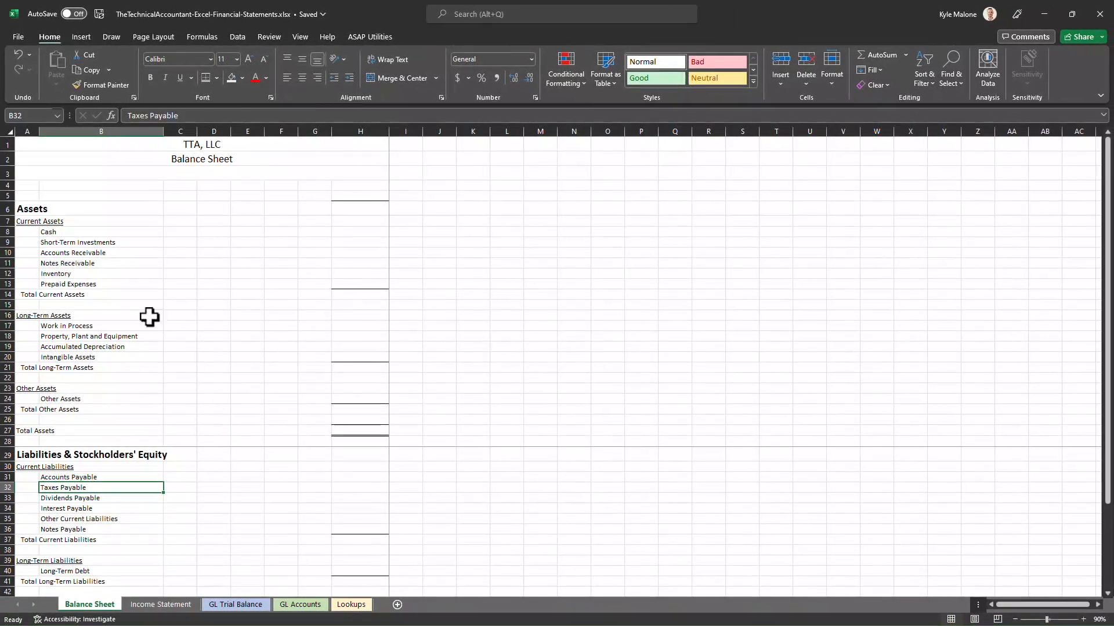
click(85, 232)
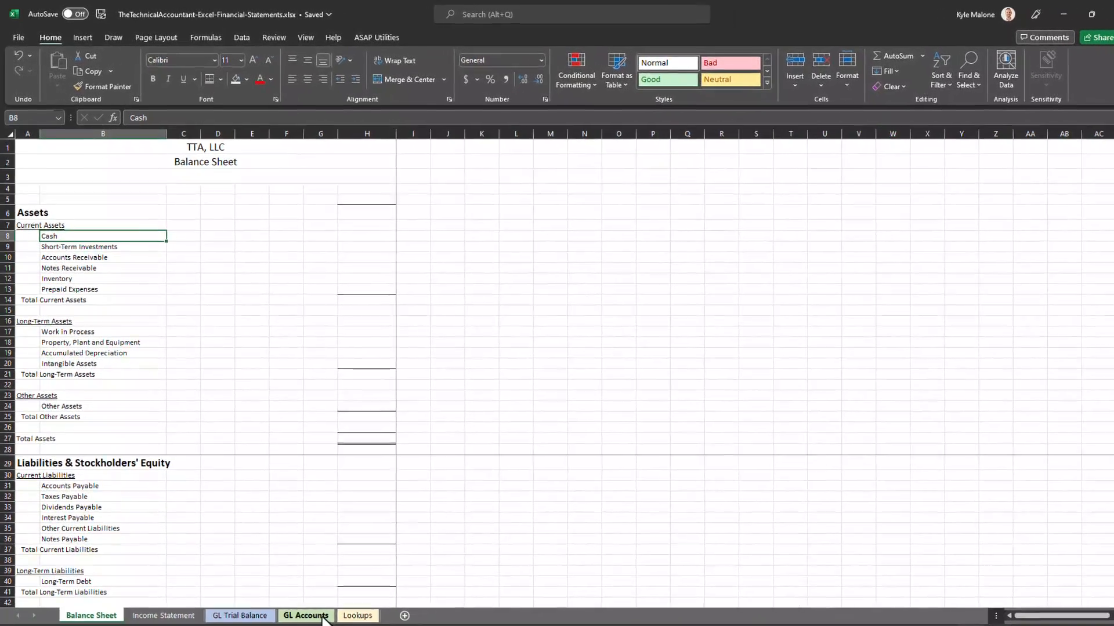
Step: Review the Category column of the GL Accounts sheet from the cash accounts through the sales and cost of goods sold accounts
key(ctrl+Page_Up)
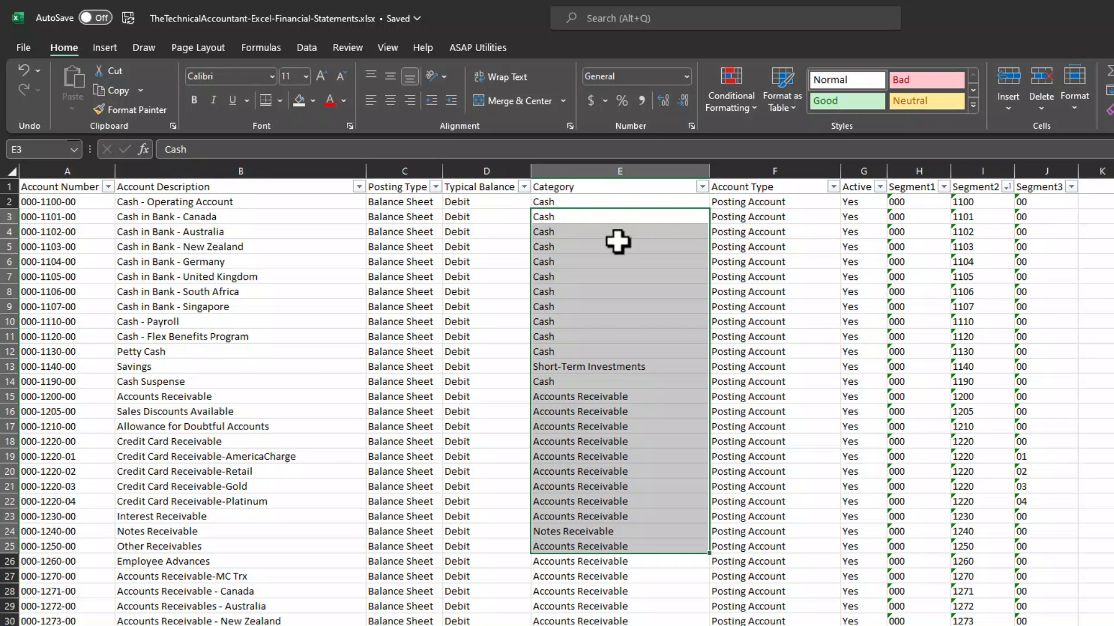
click(616, 244)
drag(617, 215, 604, 544)
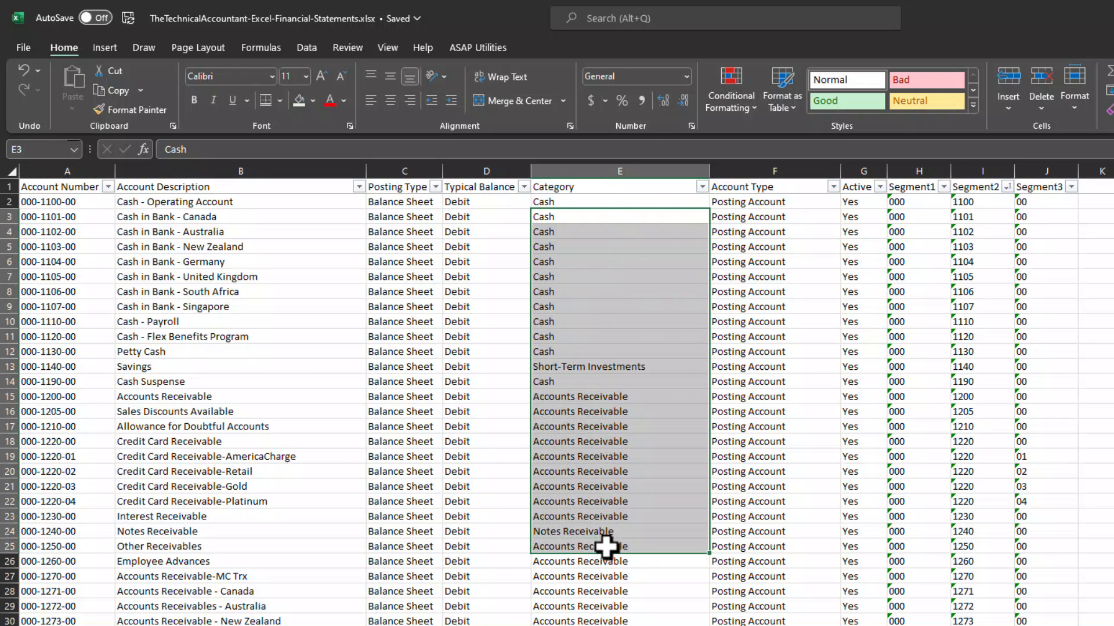
scroll(625, 396, down, 5)
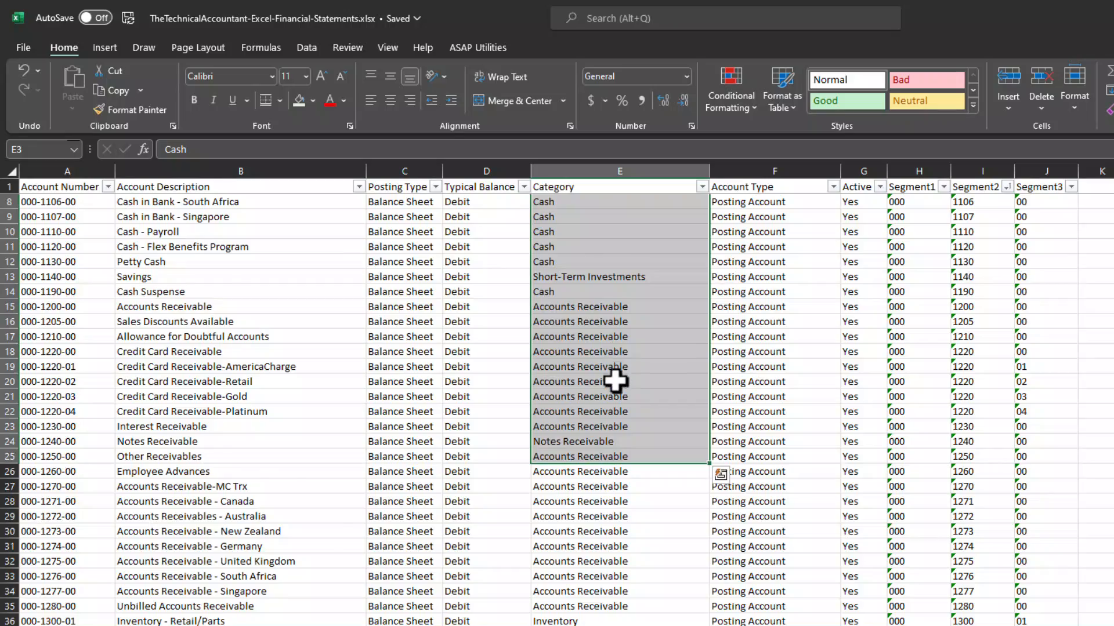
scroll(615, 382, down, 20)
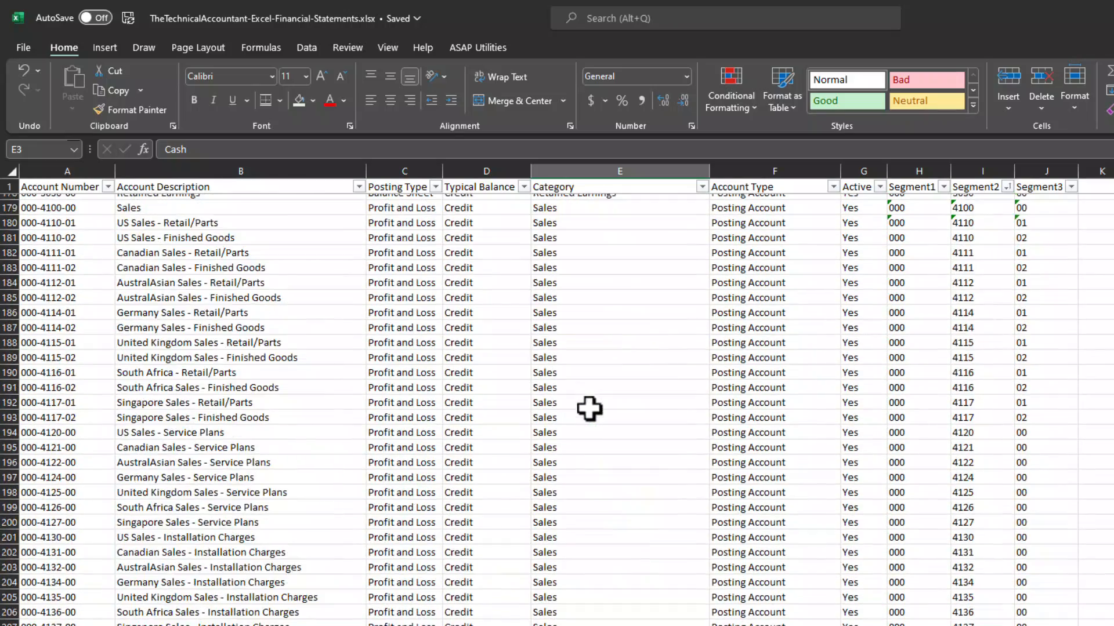
scroll(589, 410, down, 3)
drag(562, 341, 566, 624)
scroll(647, 587, down, 14)
click(592, 400)
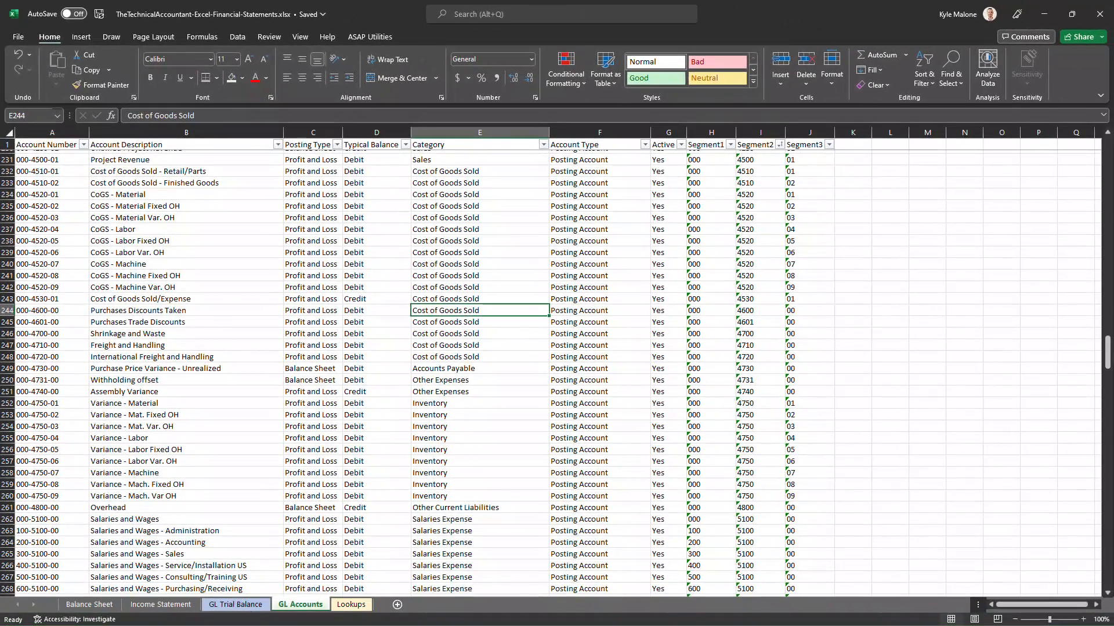
Step: On GL Trial Balance, enter =XLOOKUP(C2,'GL Accounts'!A:A,'GL Accounts'!E:E) in L2 and fill it down the Account Category column
click(236, 605)
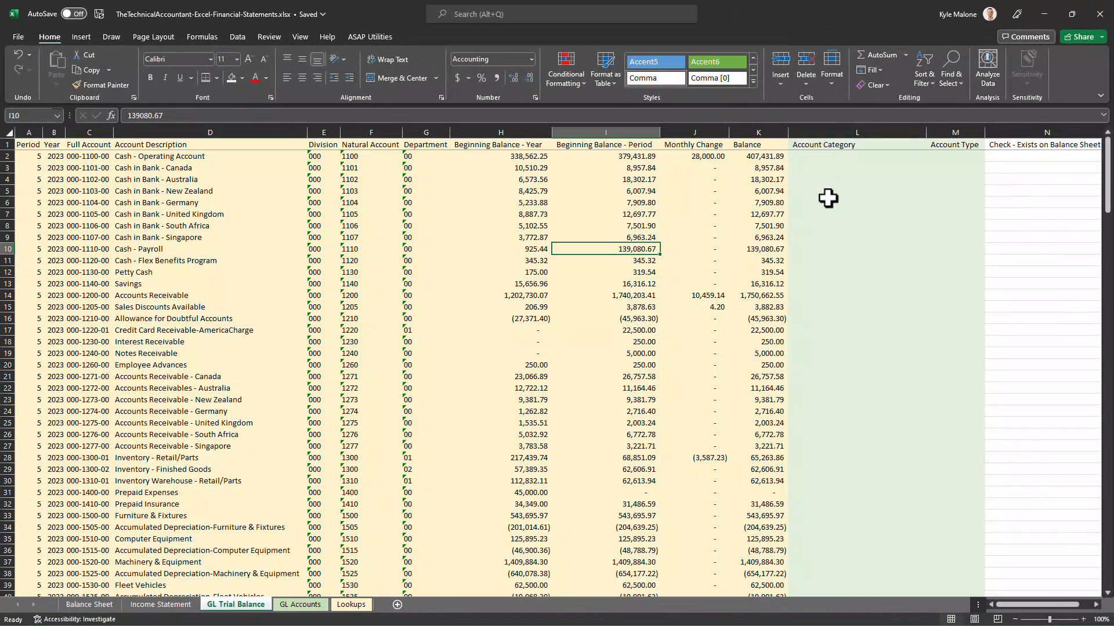
click(818, 159)
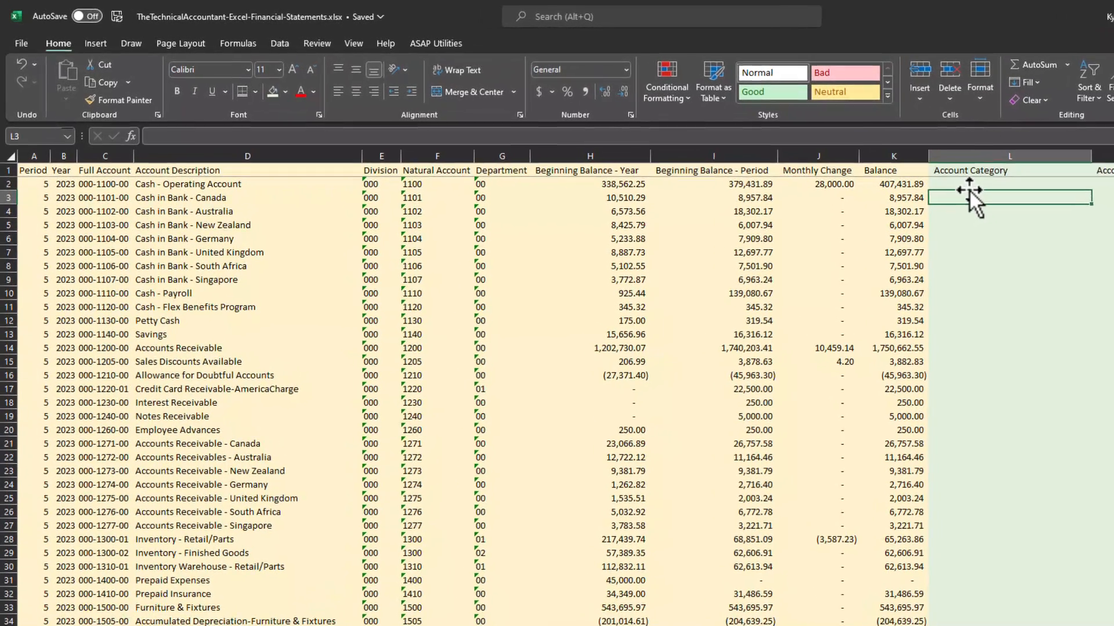
text(=xlo)
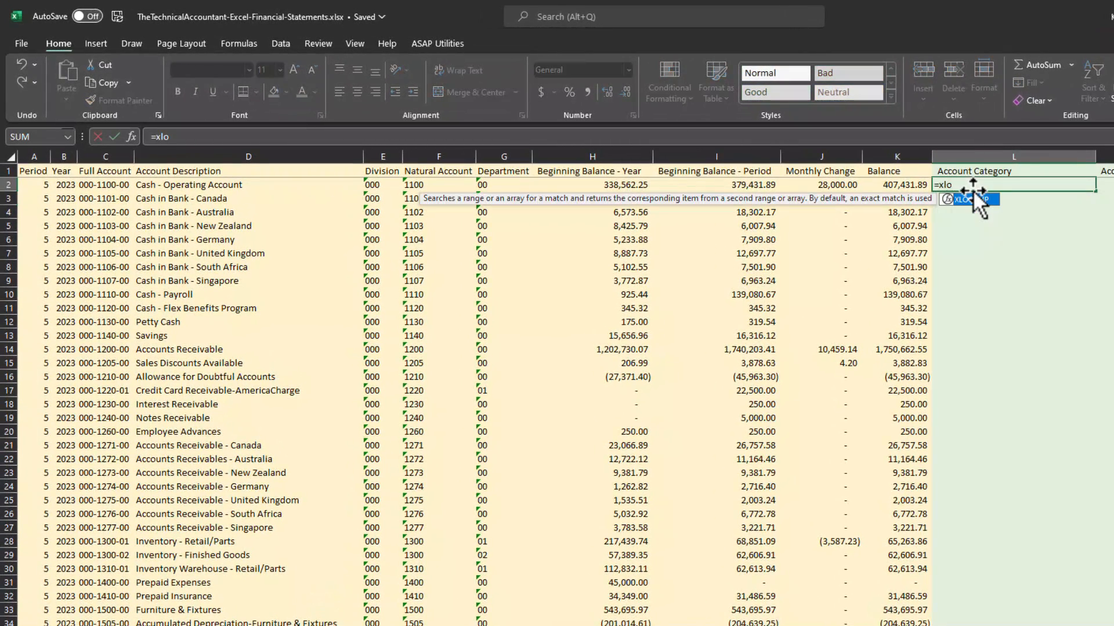
key(Tab)
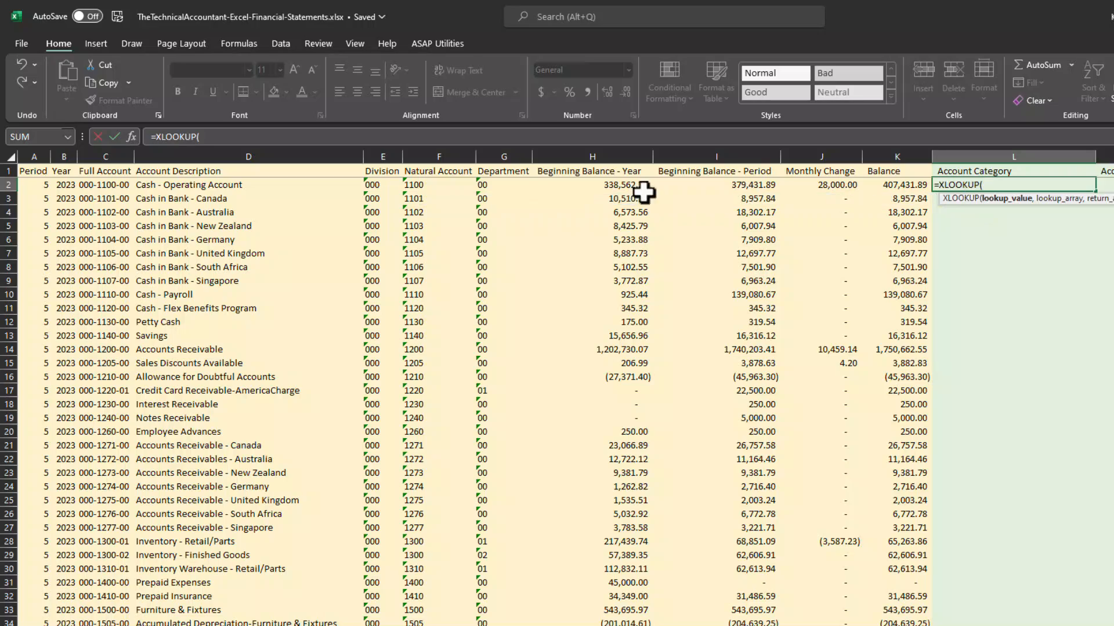
click(98, 185)
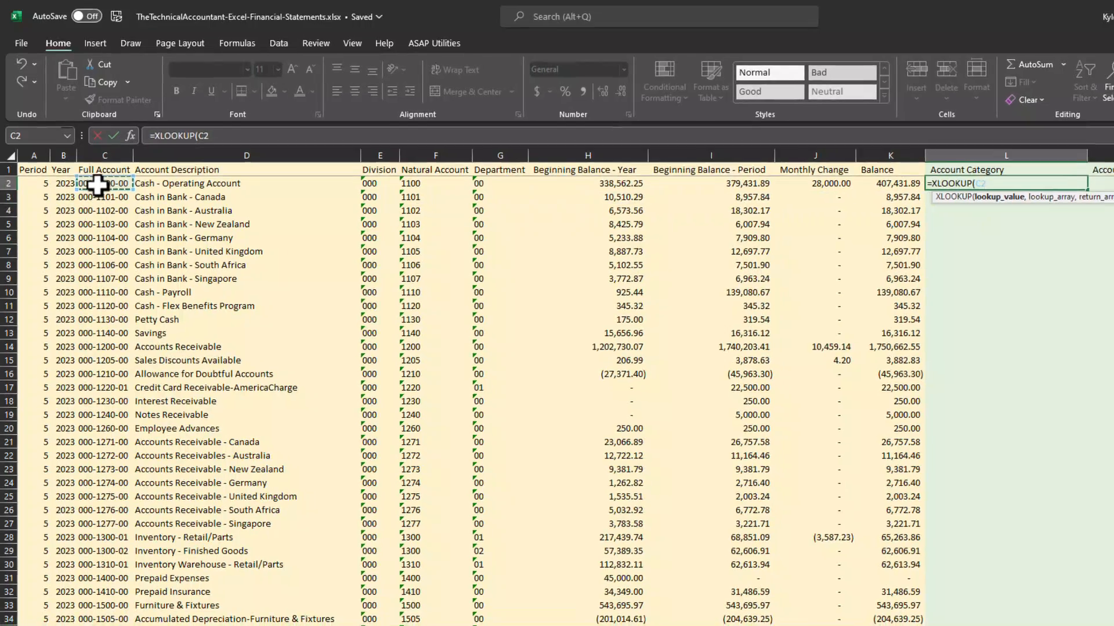
text(,)
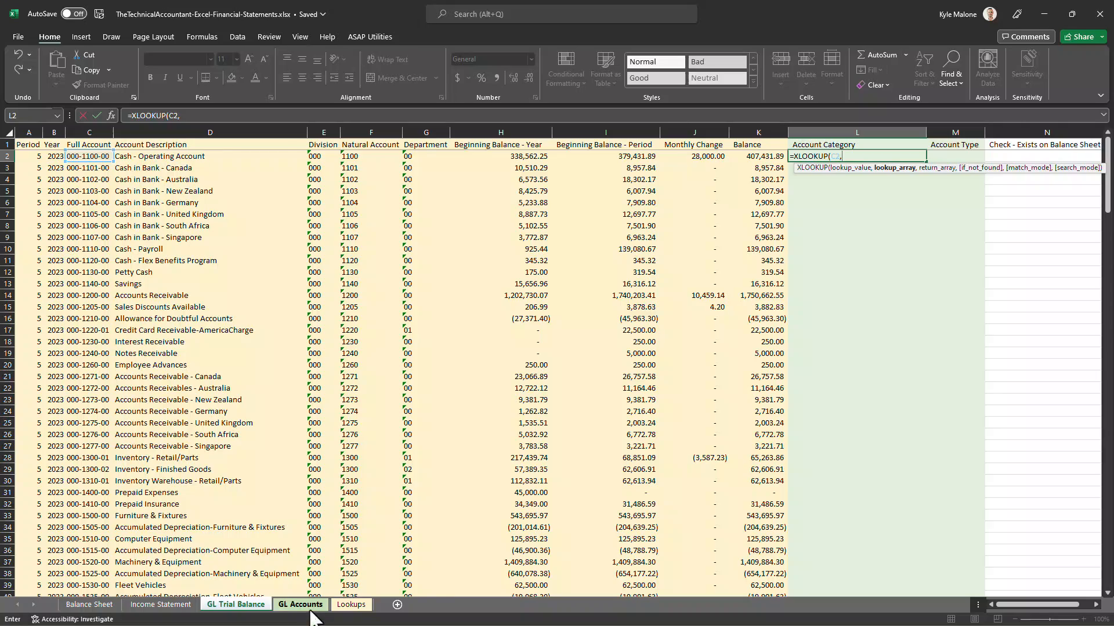
click(307, 606)
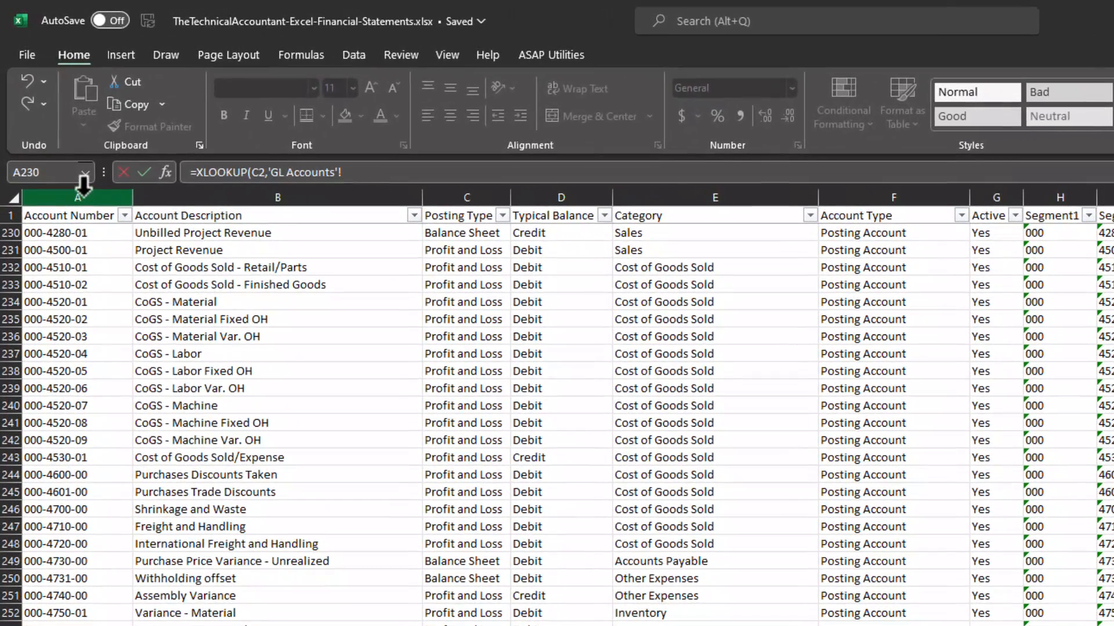
click(83, 184)
text(,)
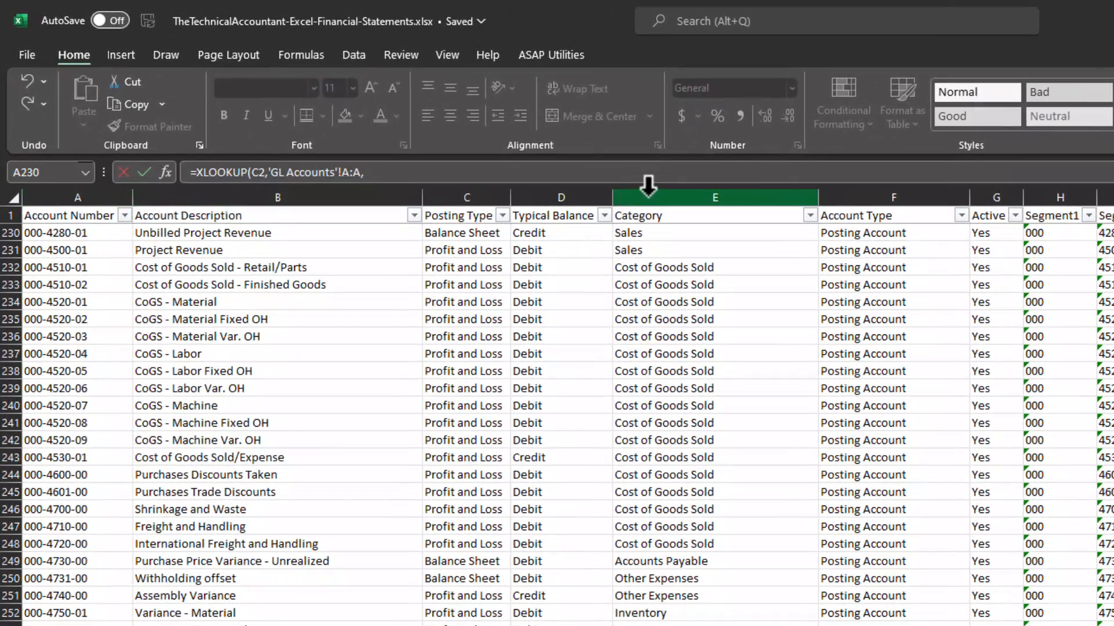
click(648, 186)
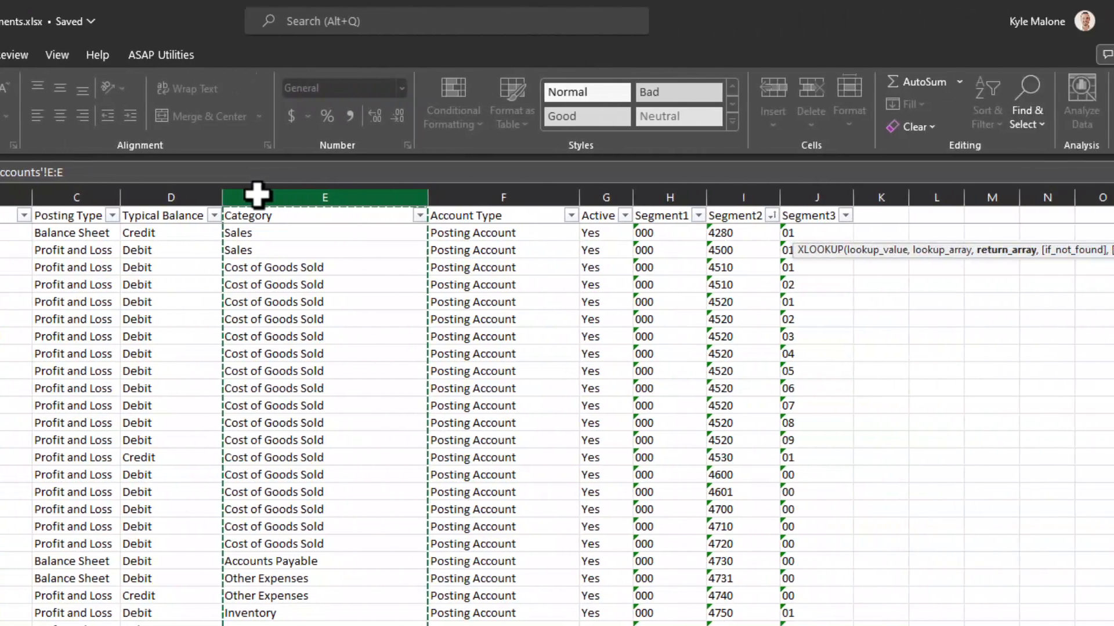
key(Return)
click(713, 232)
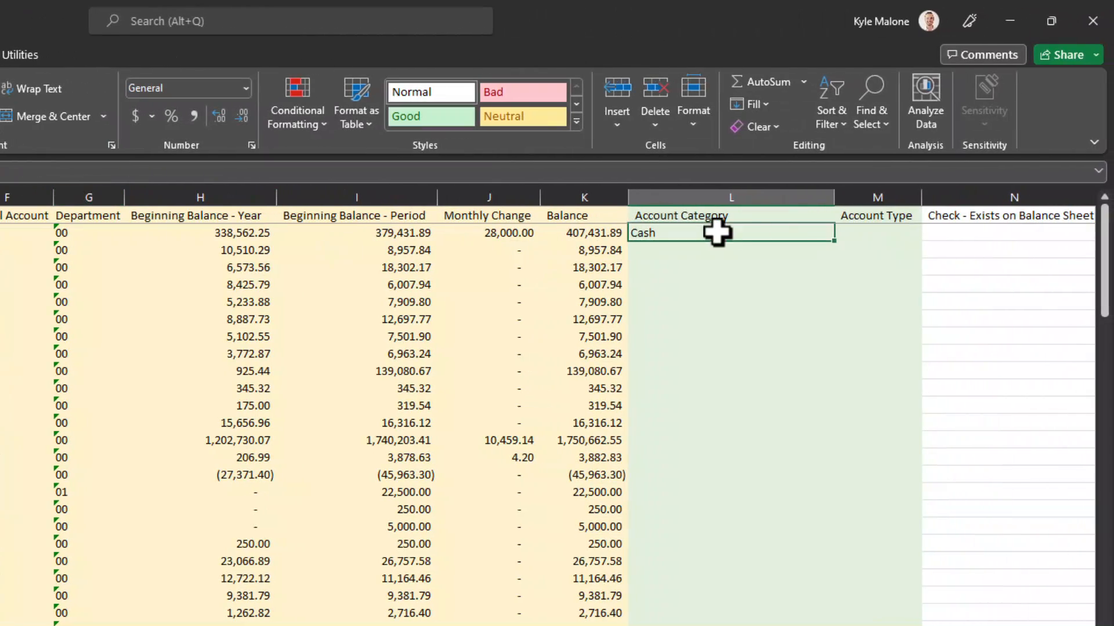
double_click(834, 240)
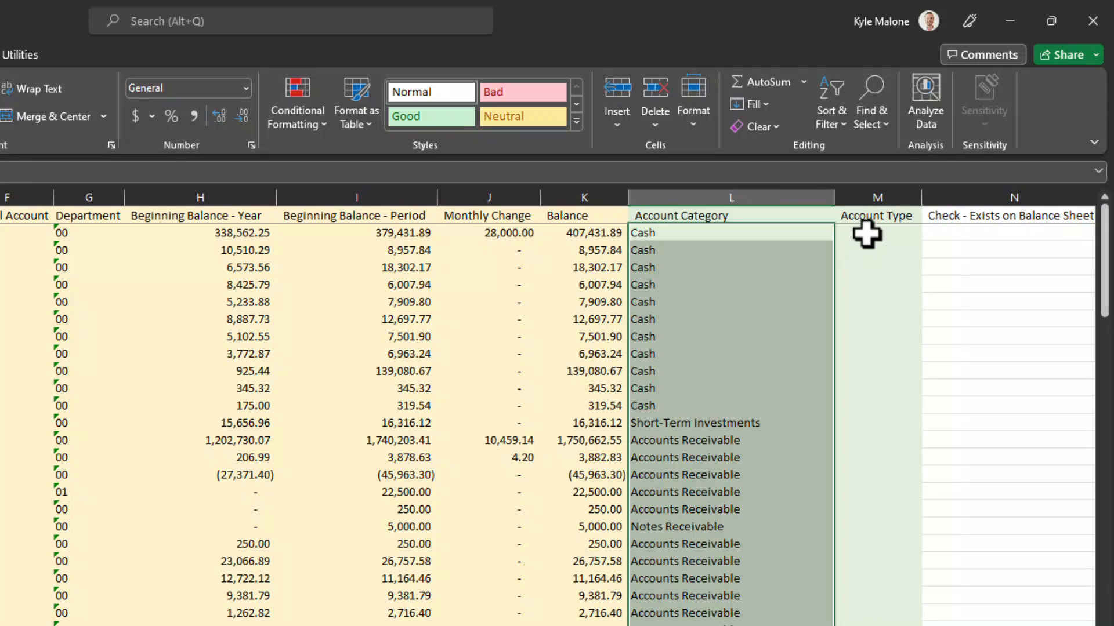
Step: Enter =XLOOKUP(C2,'GL Accounts'!A:A,'GL Accounts'!C:C) in M2 and fill it down the Account Type column
click(866, 232)
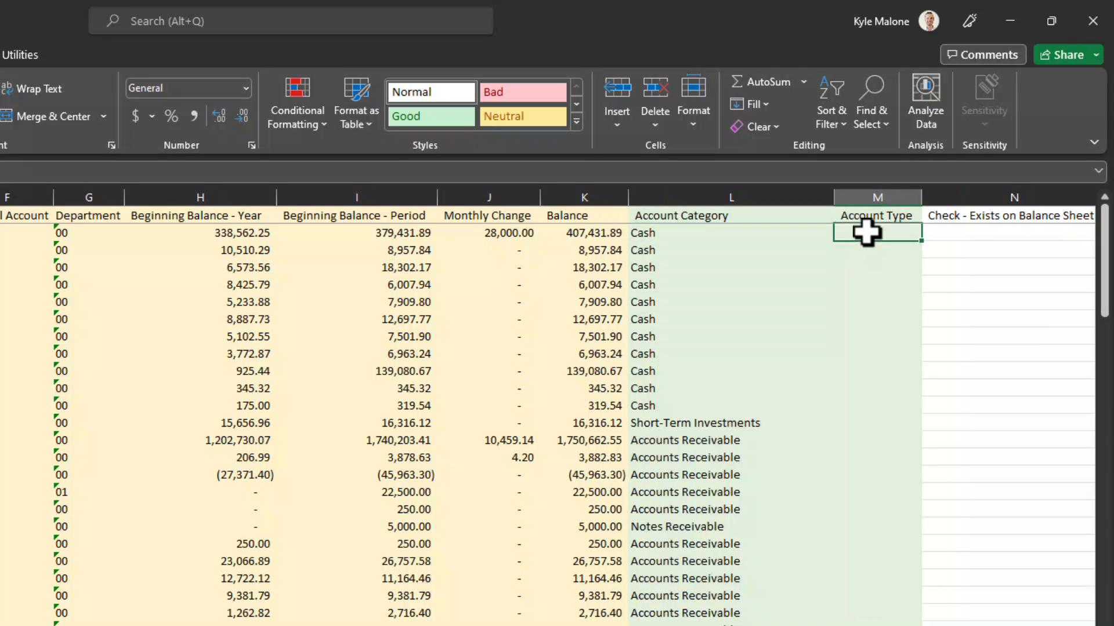
text(=xl)
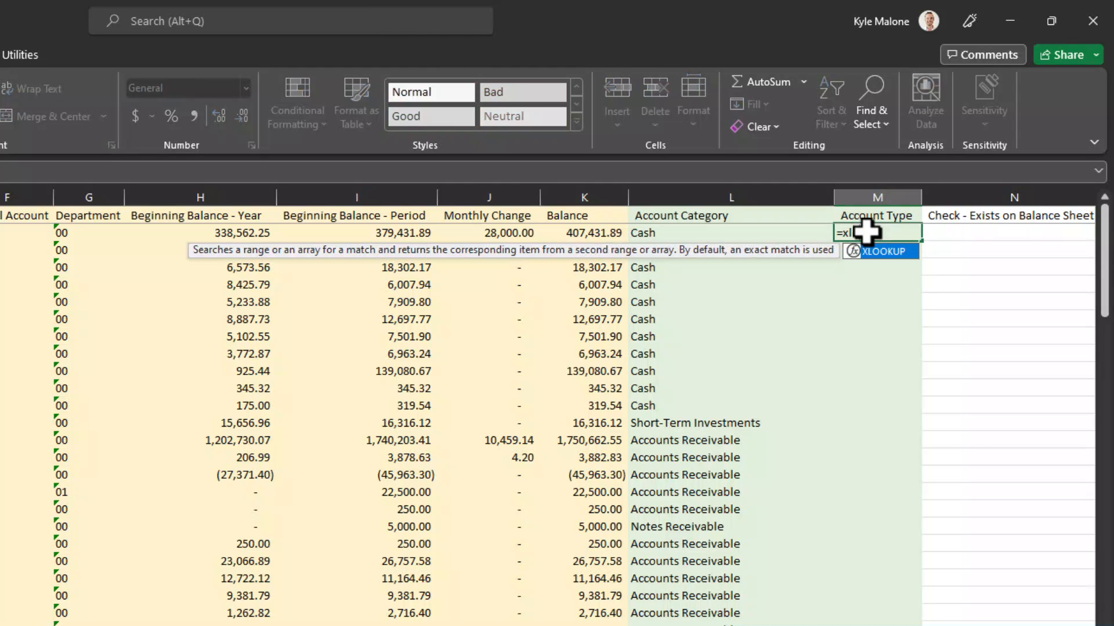
key(Tab)
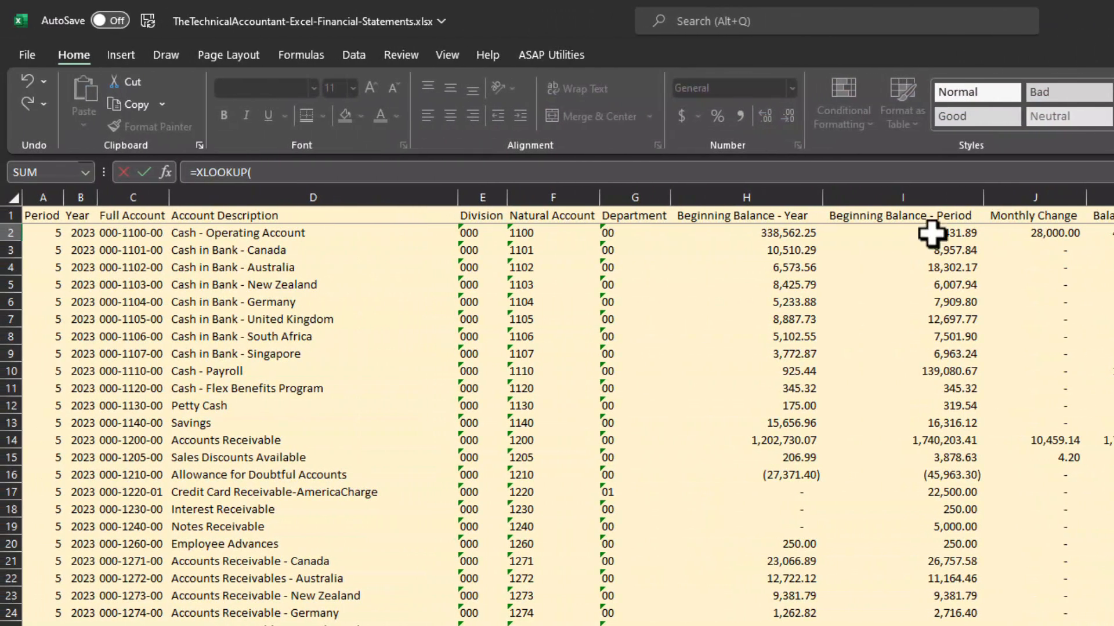
click(111, 234)
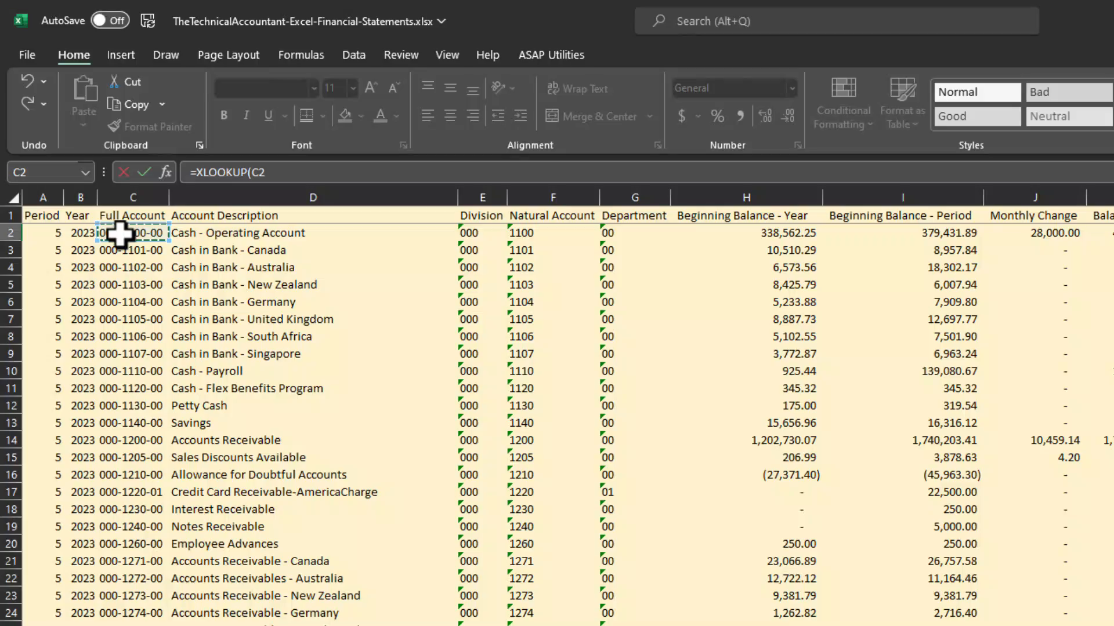
text(,)
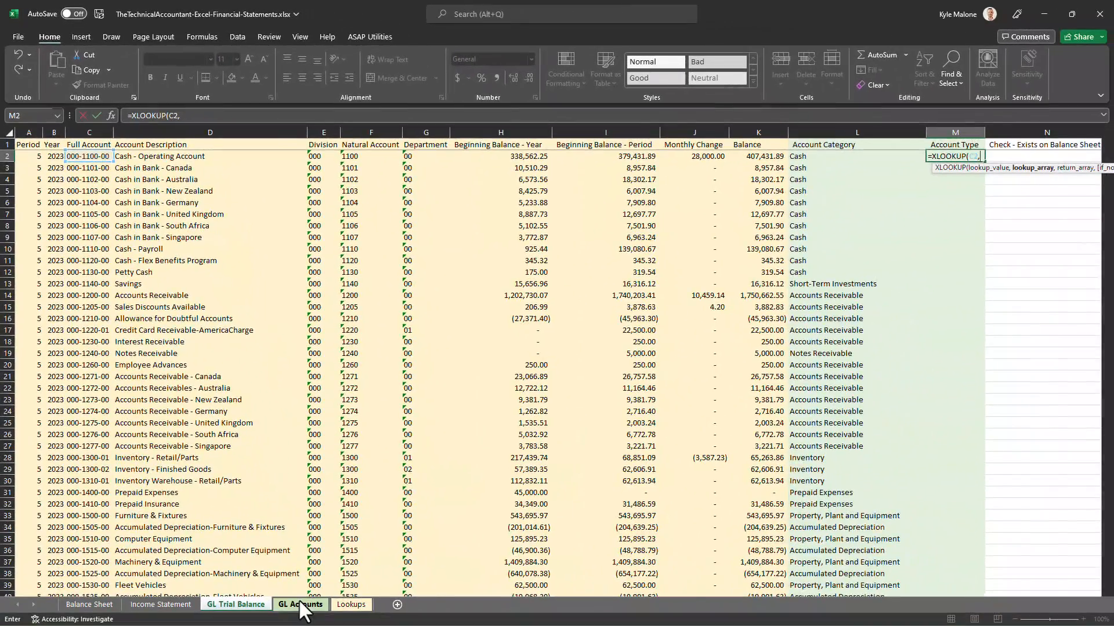
click(300, 605)
click(36, 132)
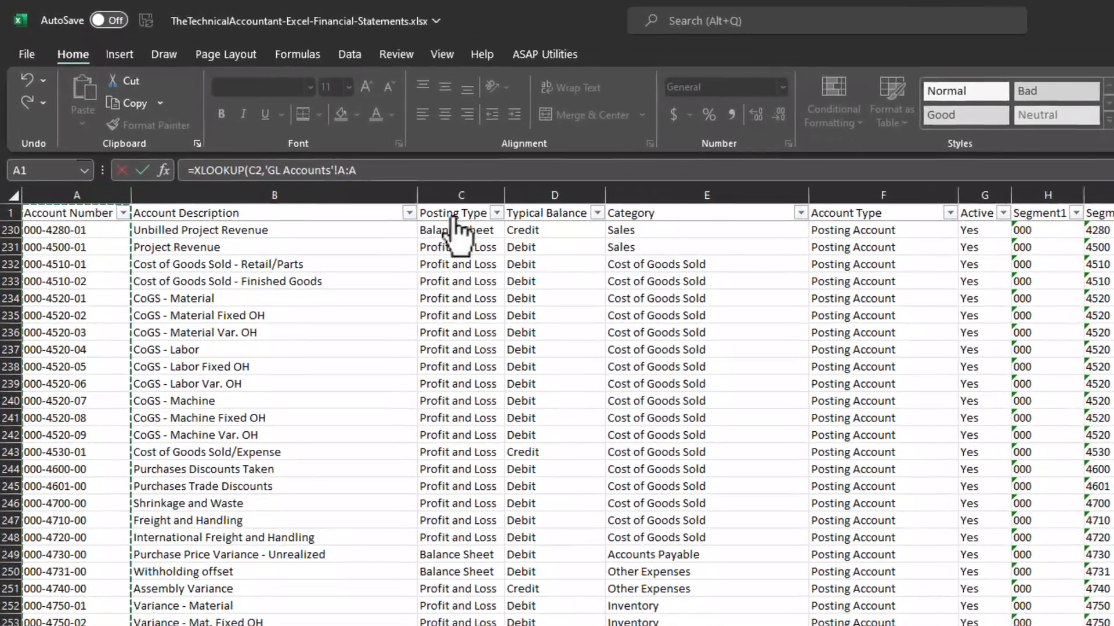
text(,)
click(464, 193)
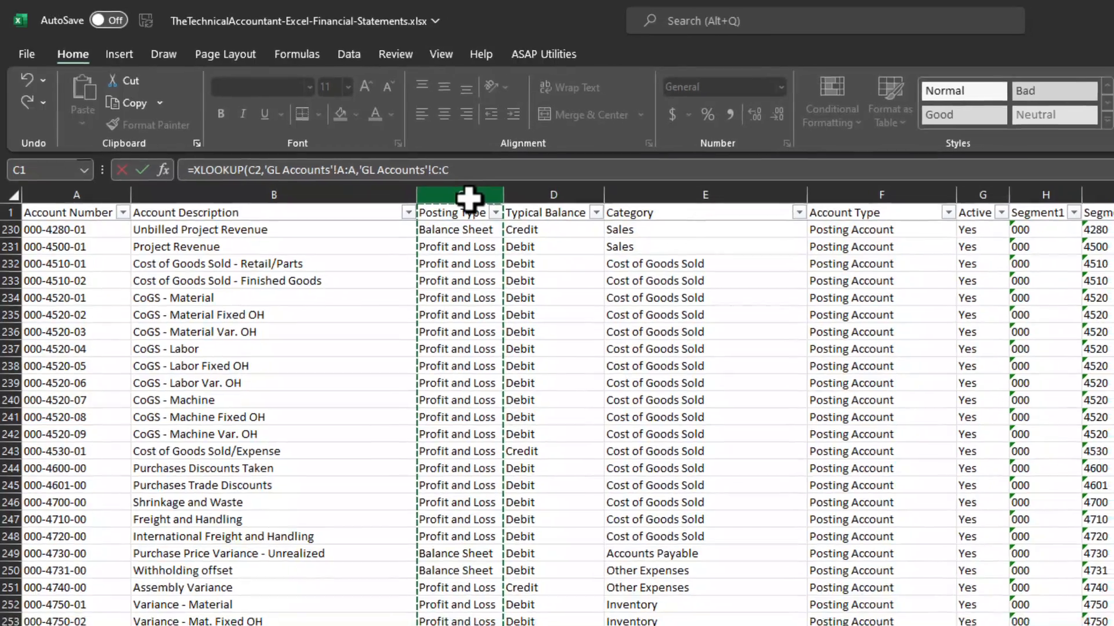
key(Return)
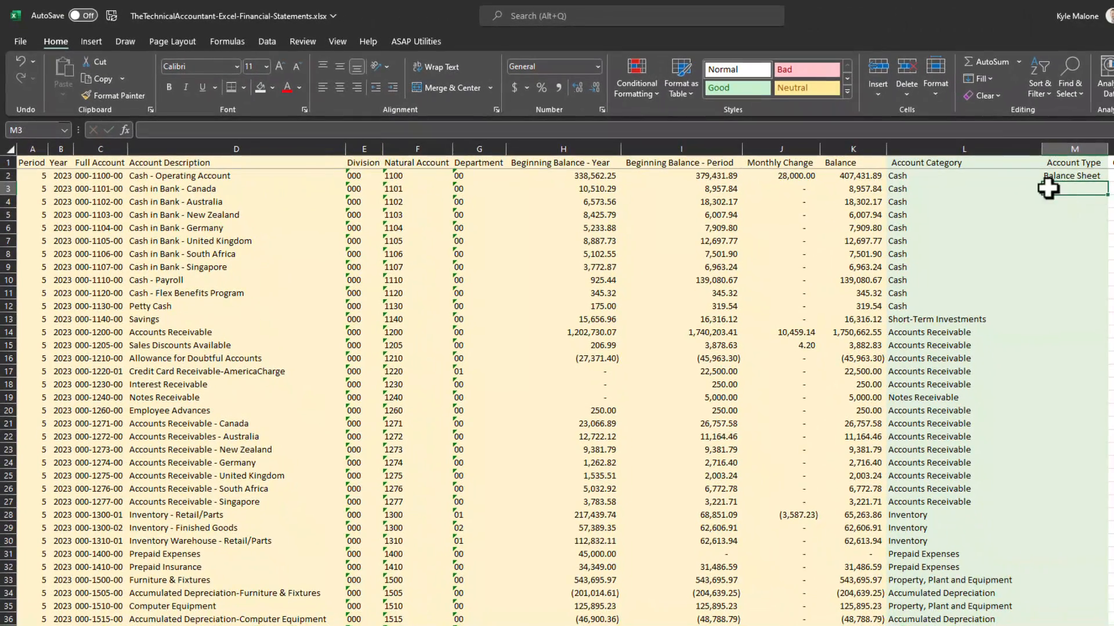
click(1064, 176)
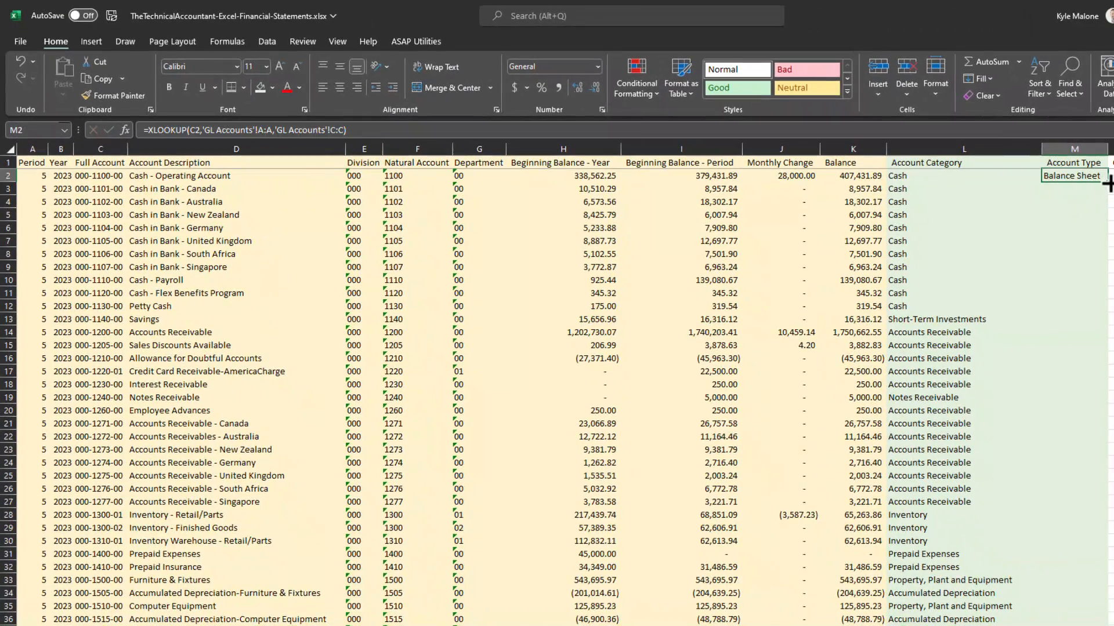
double_click(1108, 183)
Step: Review how the full account in C2 is mapped to its category by the lookup formula in L2
click(844, 285)
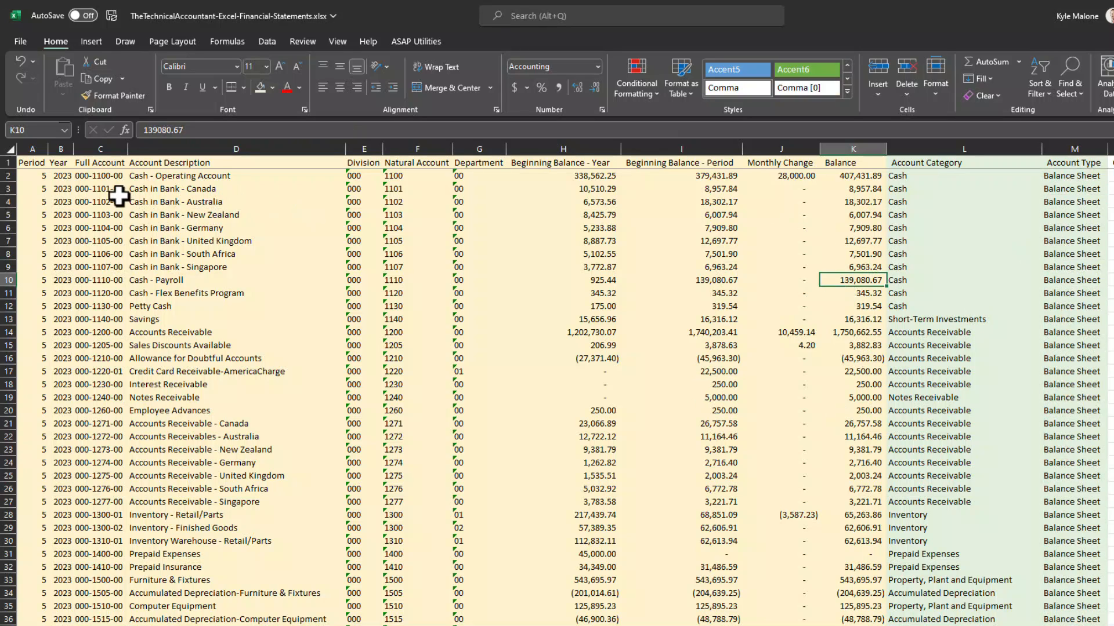
click(113, 178)
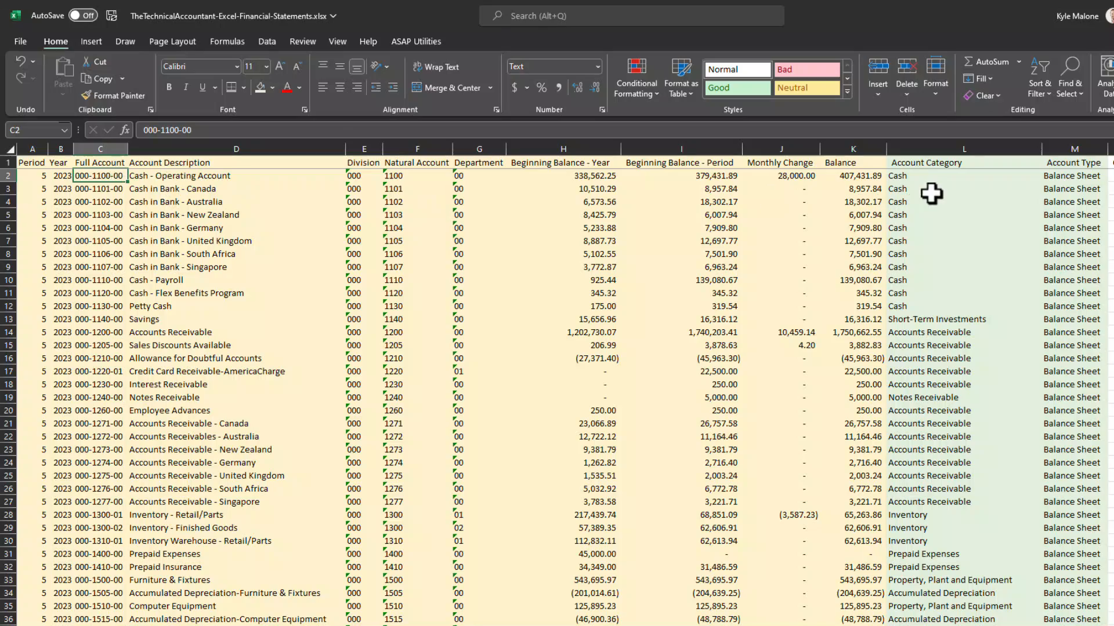
click(920, 177)
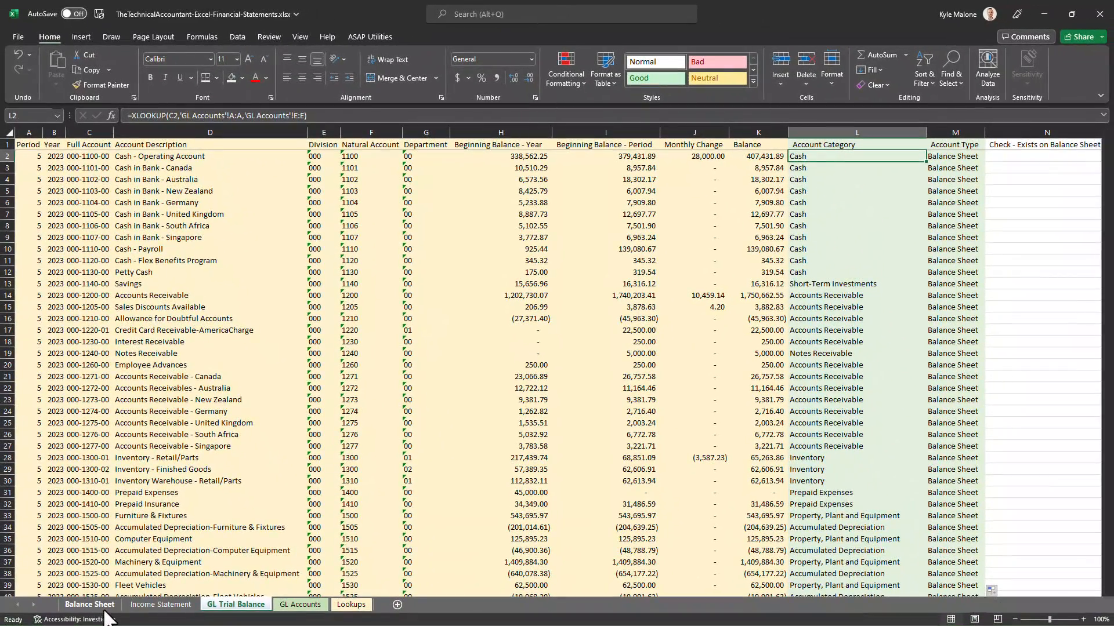
Step: On the Balance Sheet, enter =SUMIF('GL Trial Balance'!L:L,'Balance Sheet'!B8,'GL Trial Balance'!K:K) in H8 for the Cash line
click(96, 605)
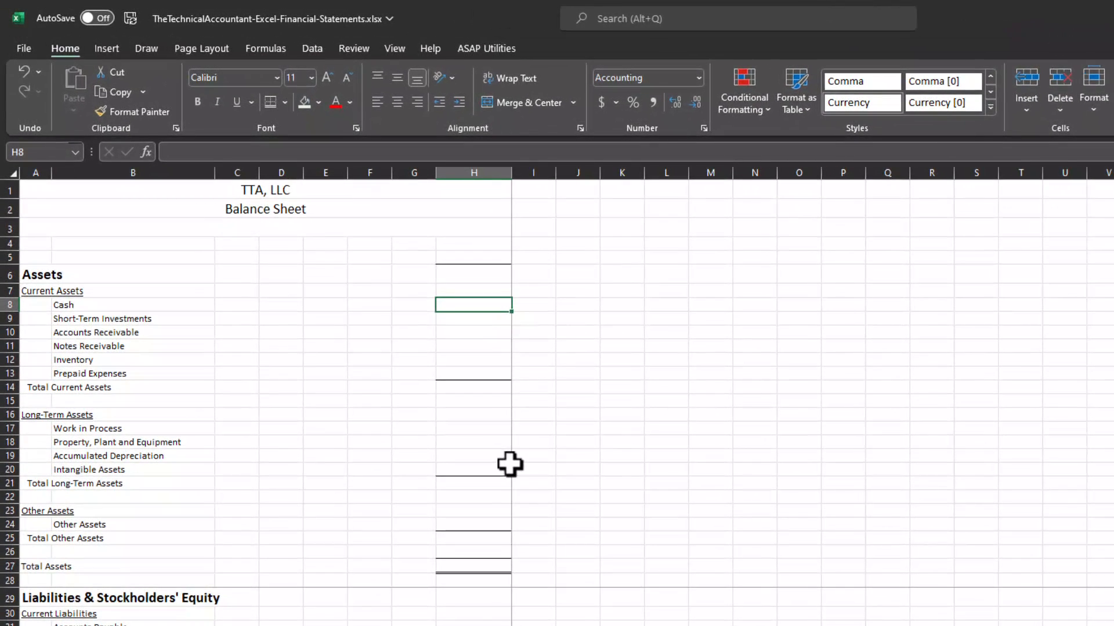
text(=sum)
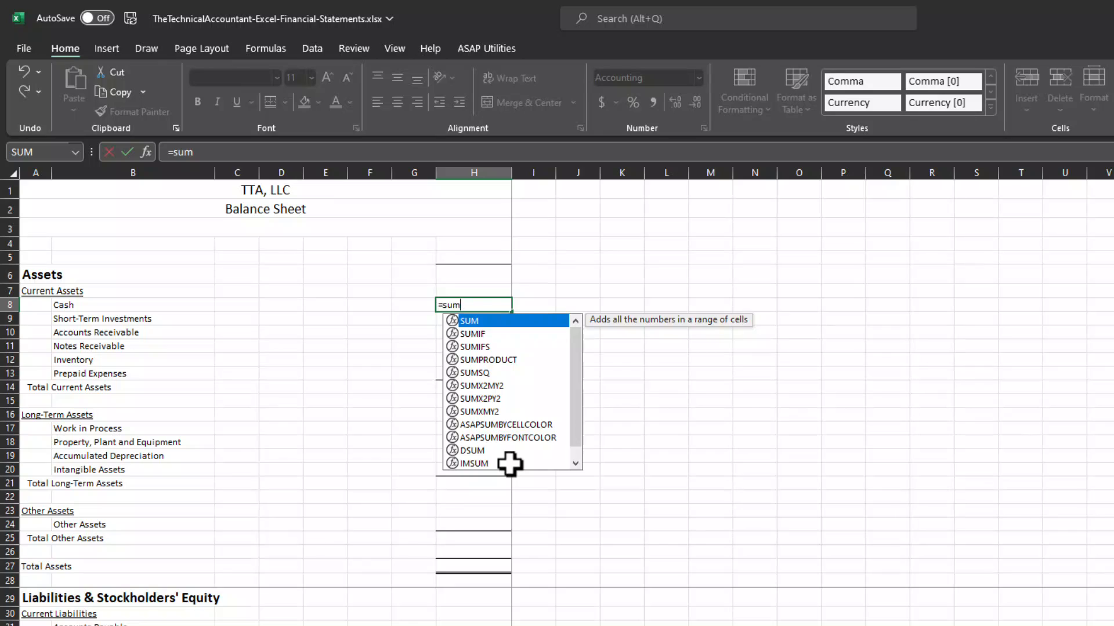
double_click(496, 334)
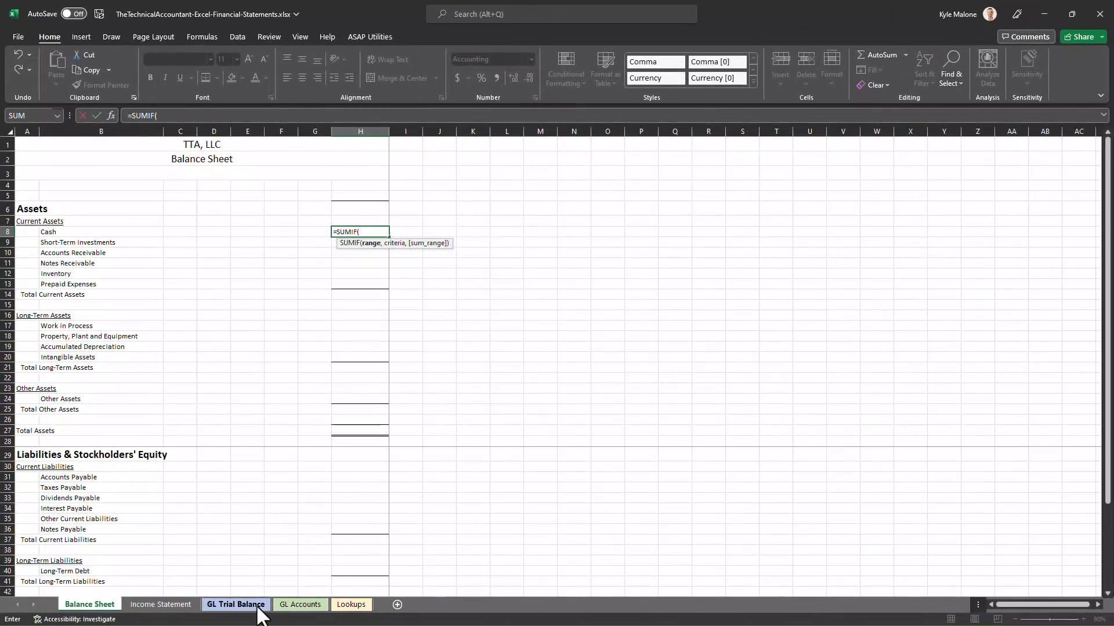
click(235, 605)
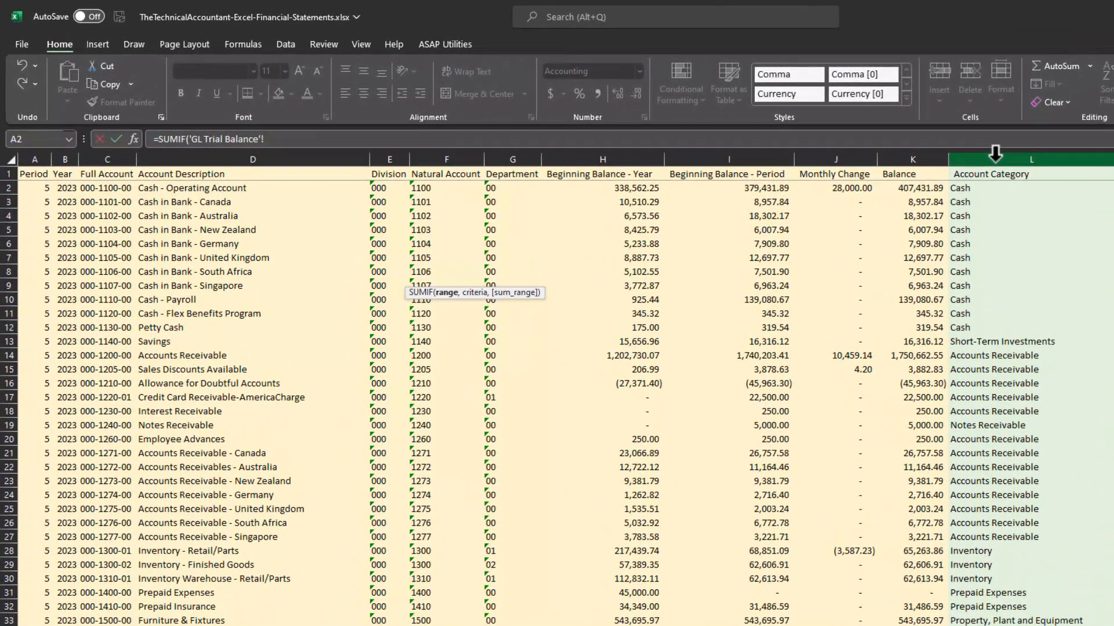
click(995, 155)
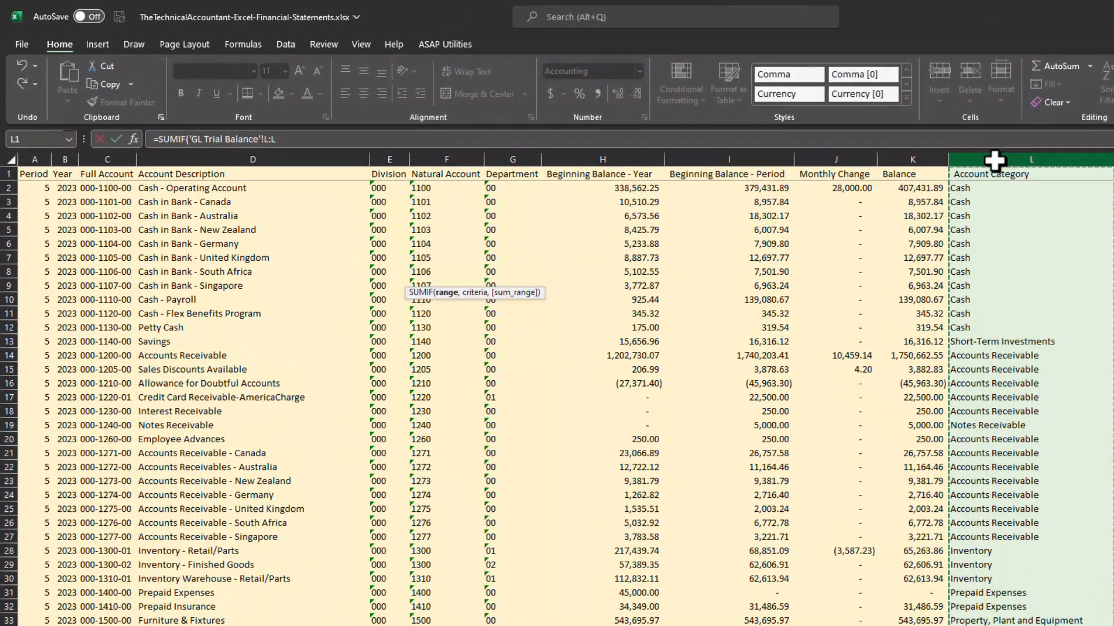
text(,)
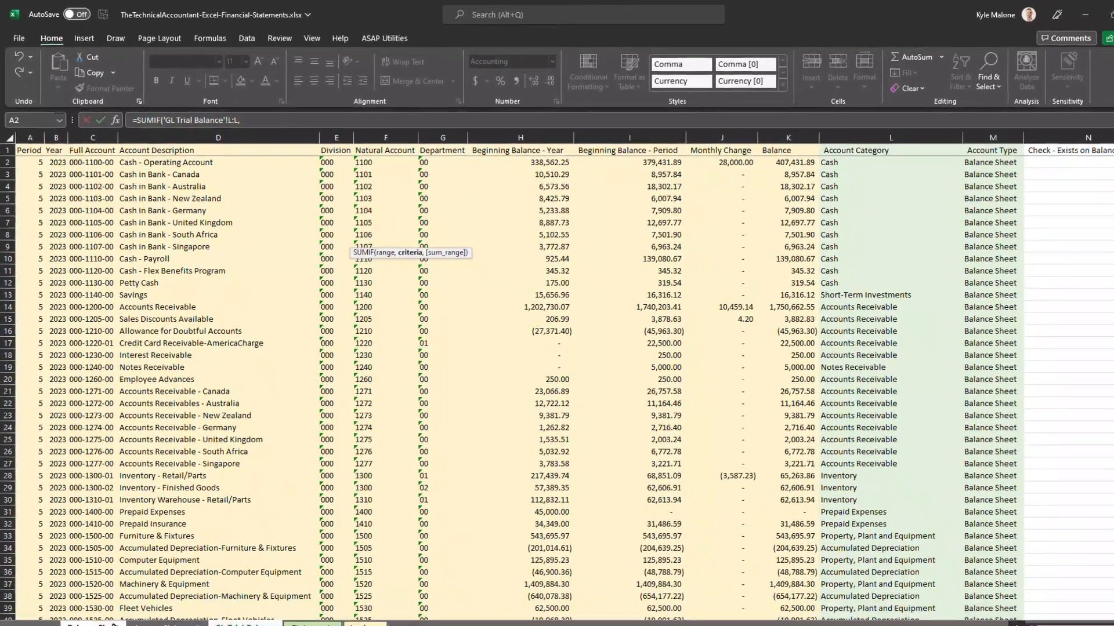
click(105, 607)
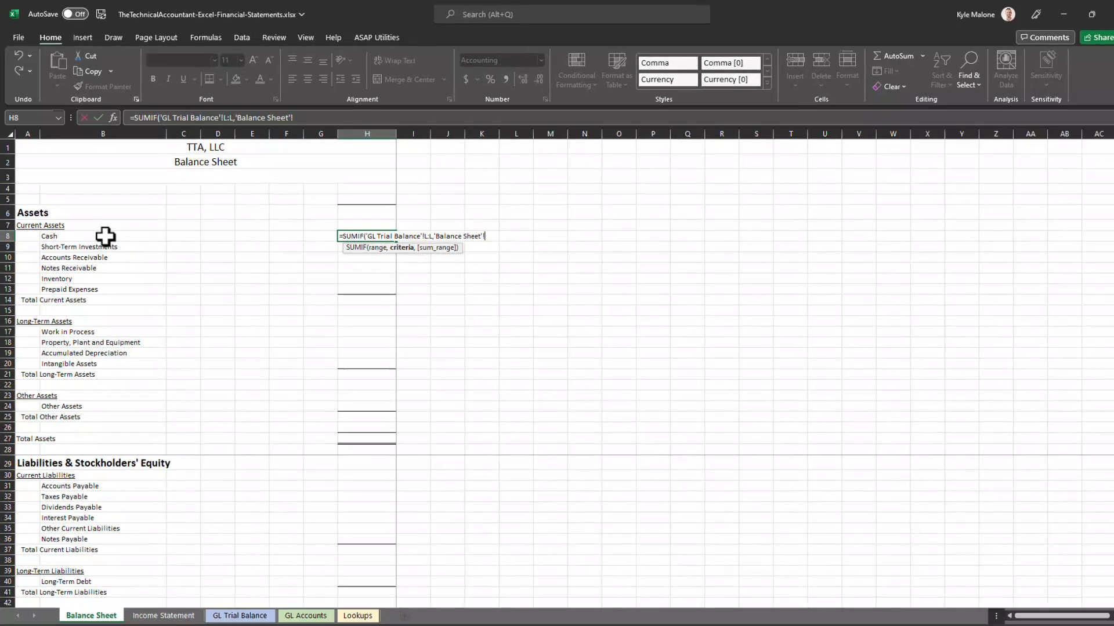
click(103, 232)
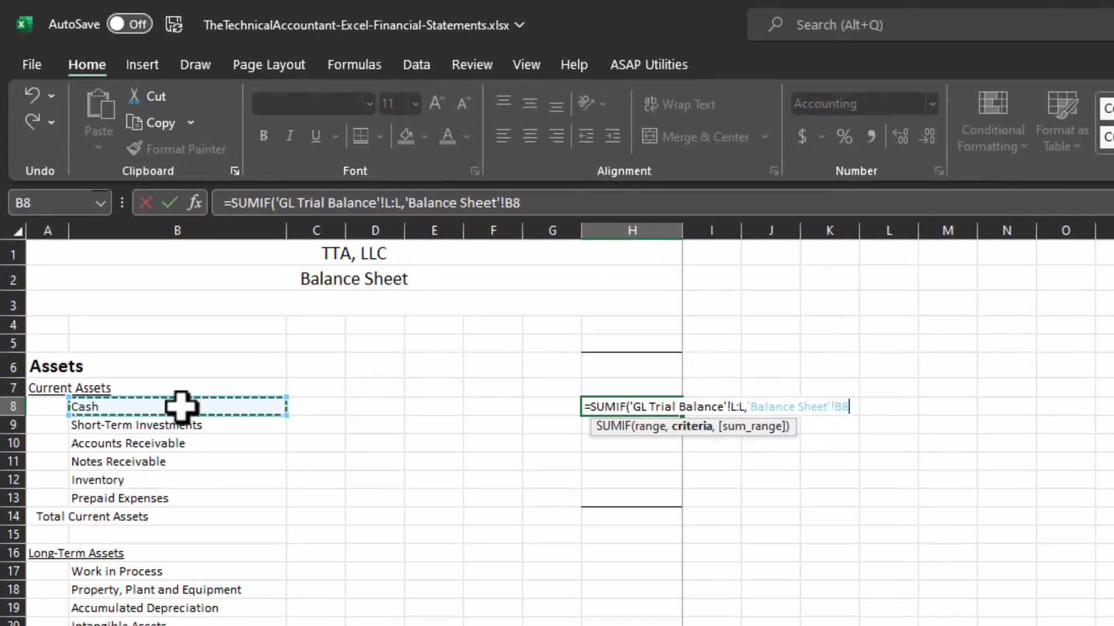
text(,)
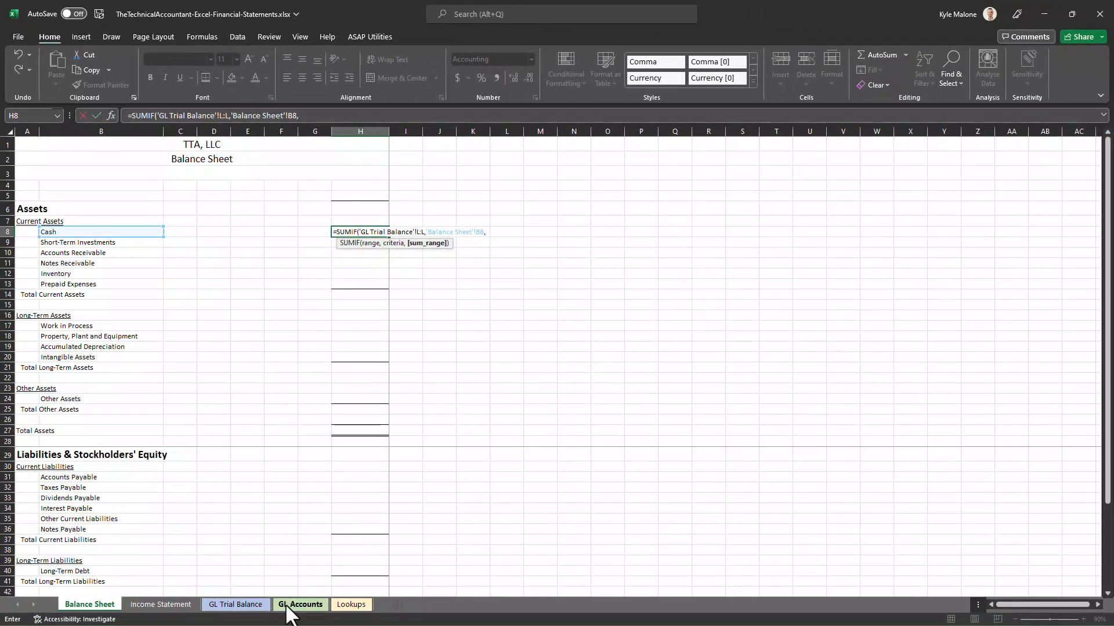
click(244, 605)
click(754, 123)
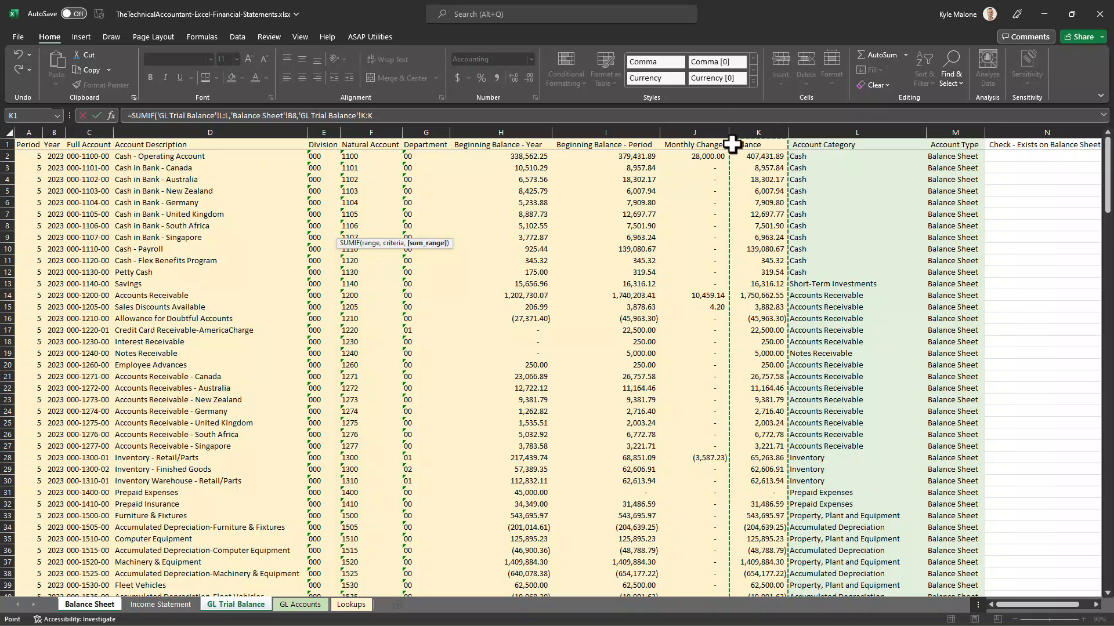
key(Return)
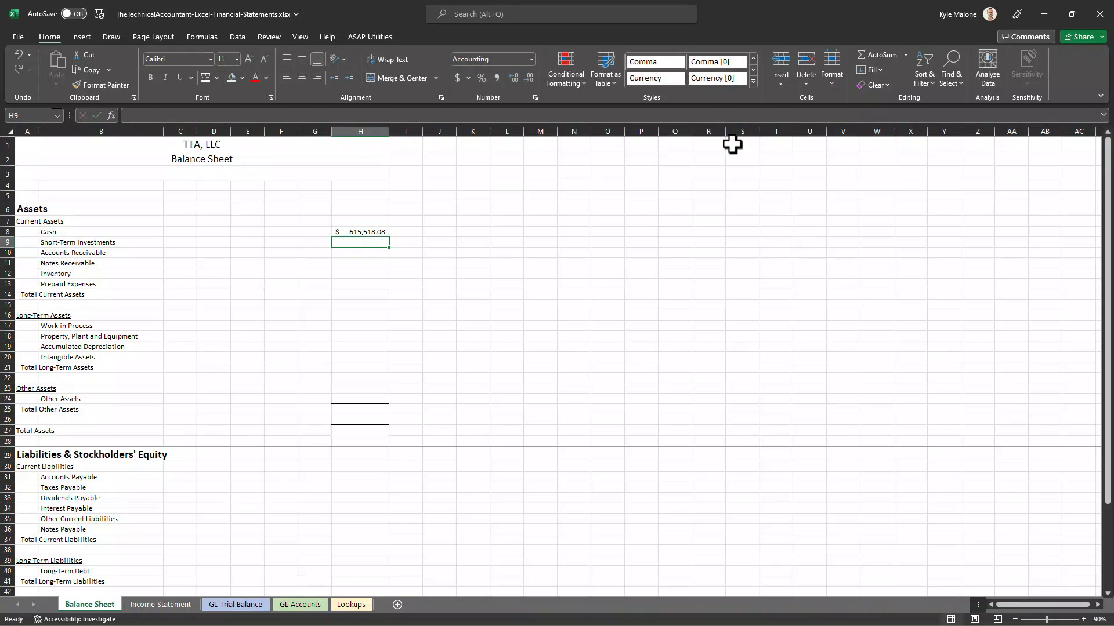
Step: Compare the Balance Sheet's Cash amount in H8 with the cash account balances in K2:K12 of GL Trial Balance
click(380, 232)
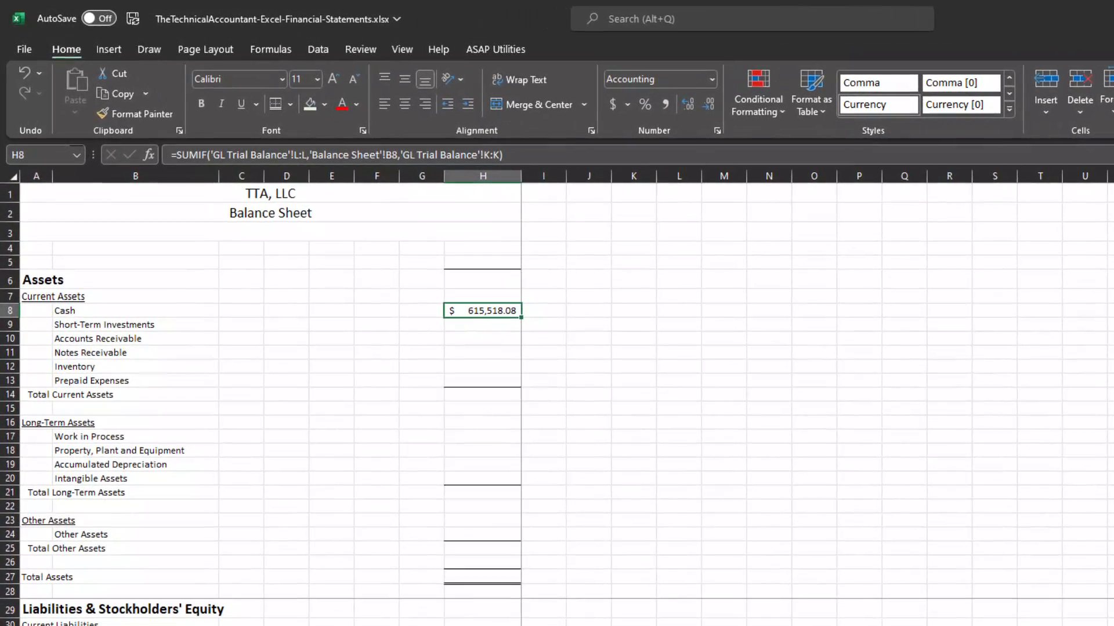
key(ctrl+Page_Up)
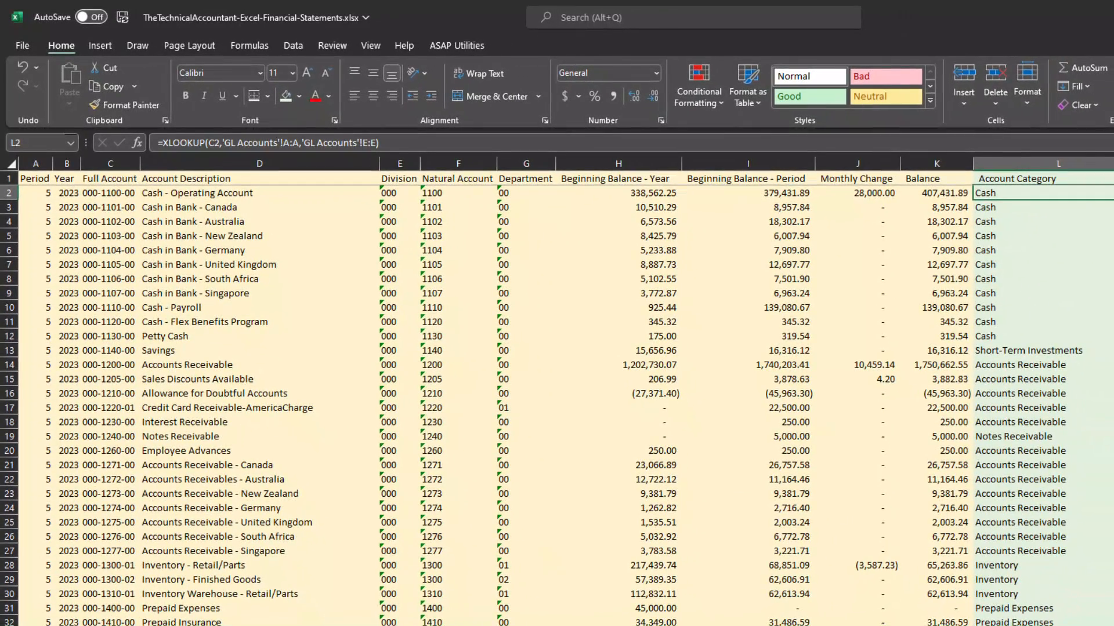
click(290, 625)
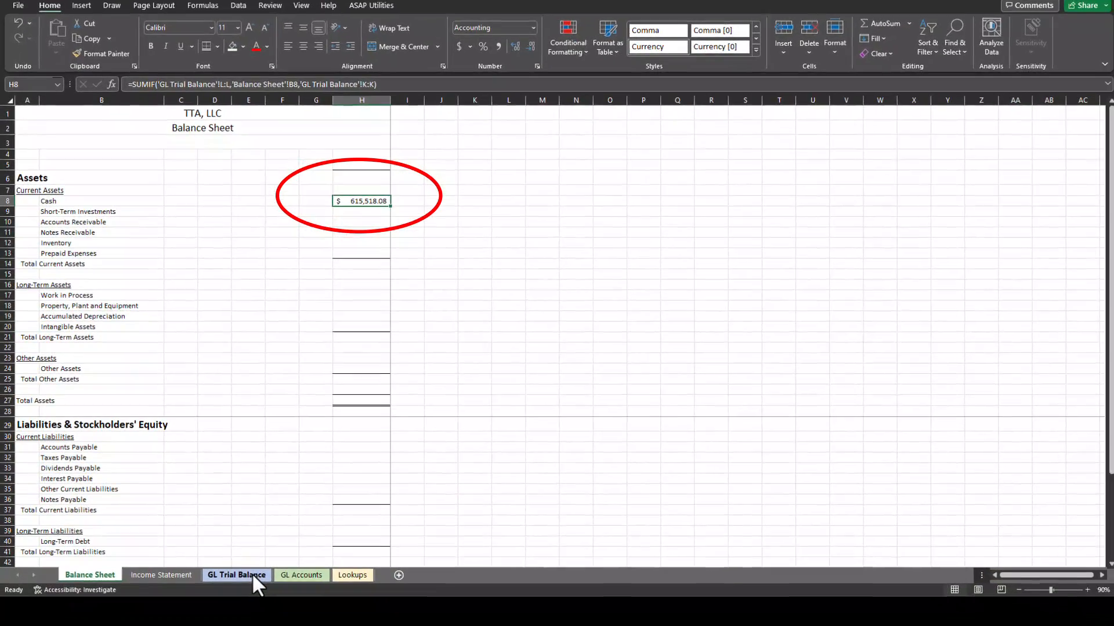
click(250, 572)
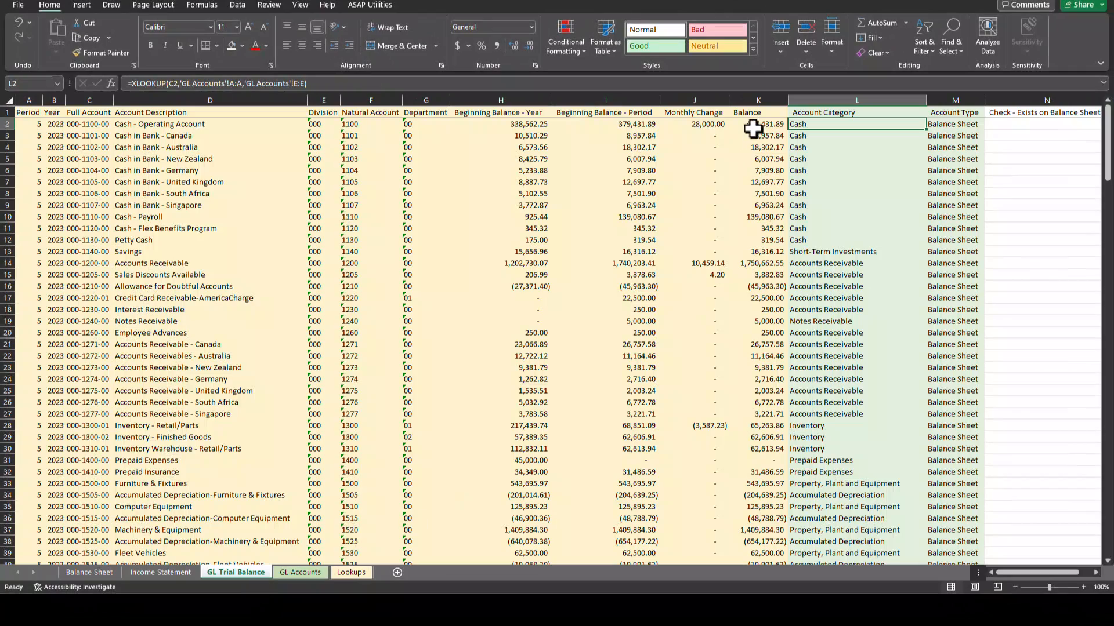
drag(753, 125, 755, 239)
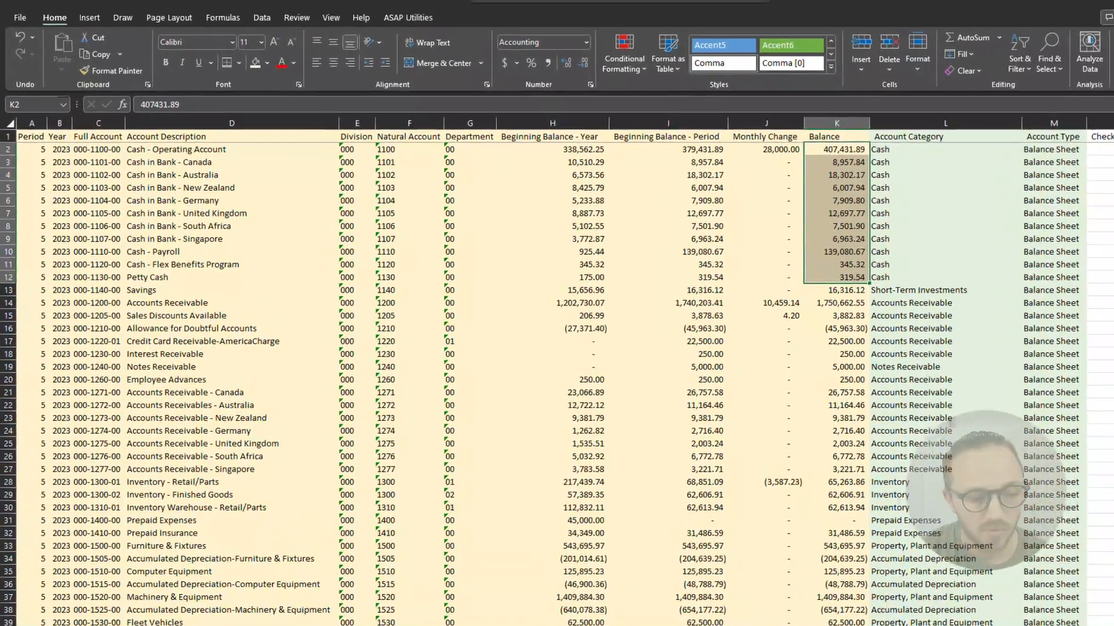
Step: Copy the Cash formula on the Balance Sheet to H9:H13, covering Short-Term Investments through Prepaid Expenses
click(185, 625)
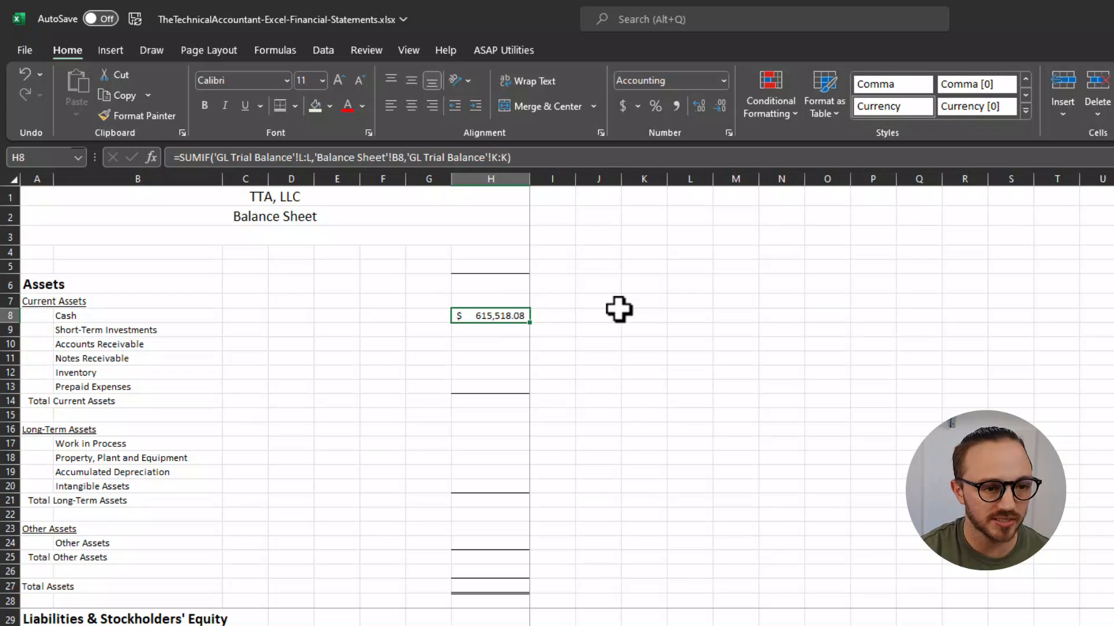
key(Down)
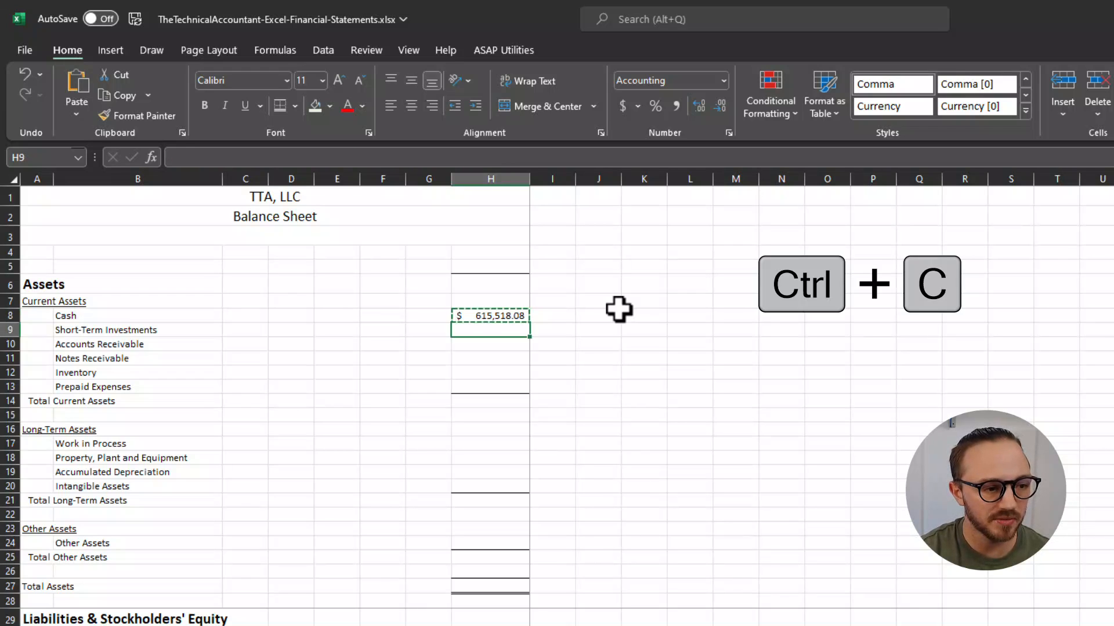
key(shift+Down)
key(shift+Down)
key(shift+Down)
key(shift+Down)
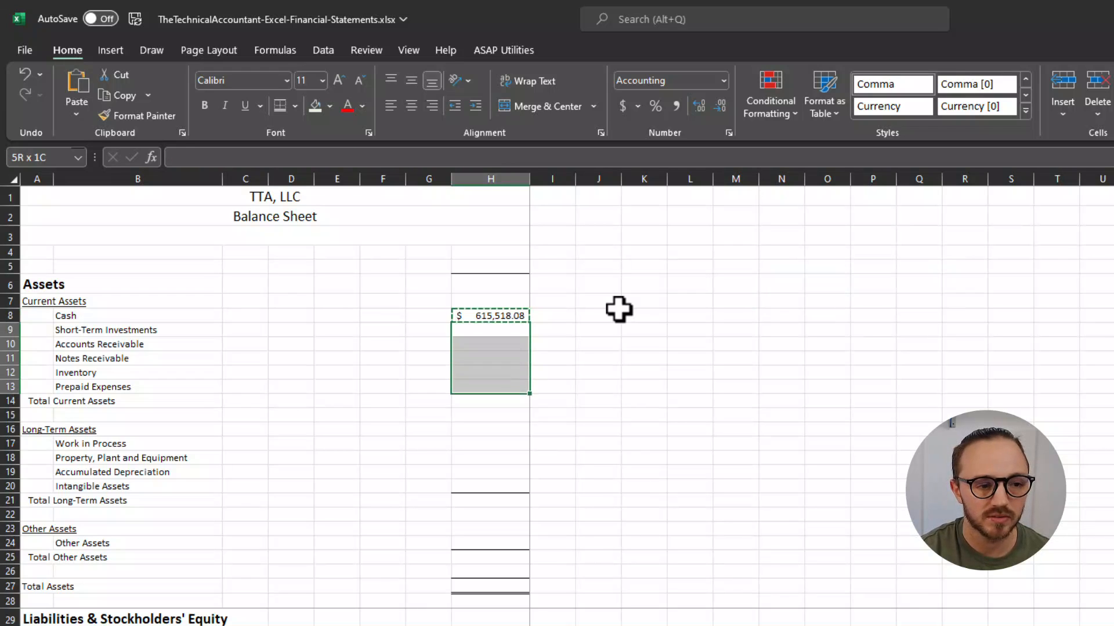
key(ctrl+v)
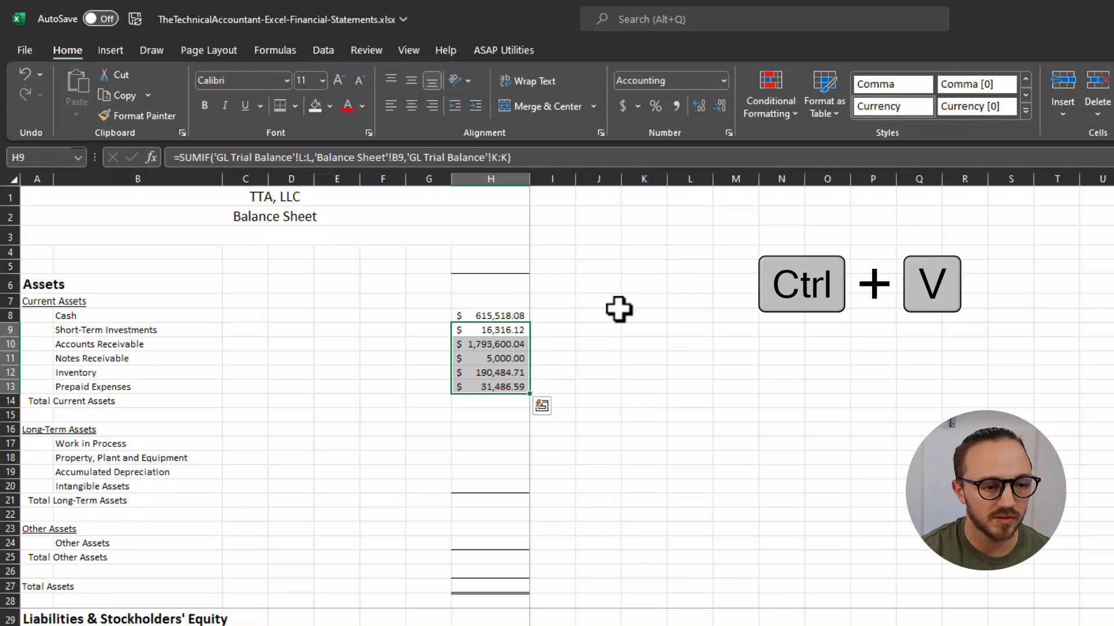
Step: Check that the copied SUMIF formulas in the current asset rows refer to their own line item labels
click(493, 329)
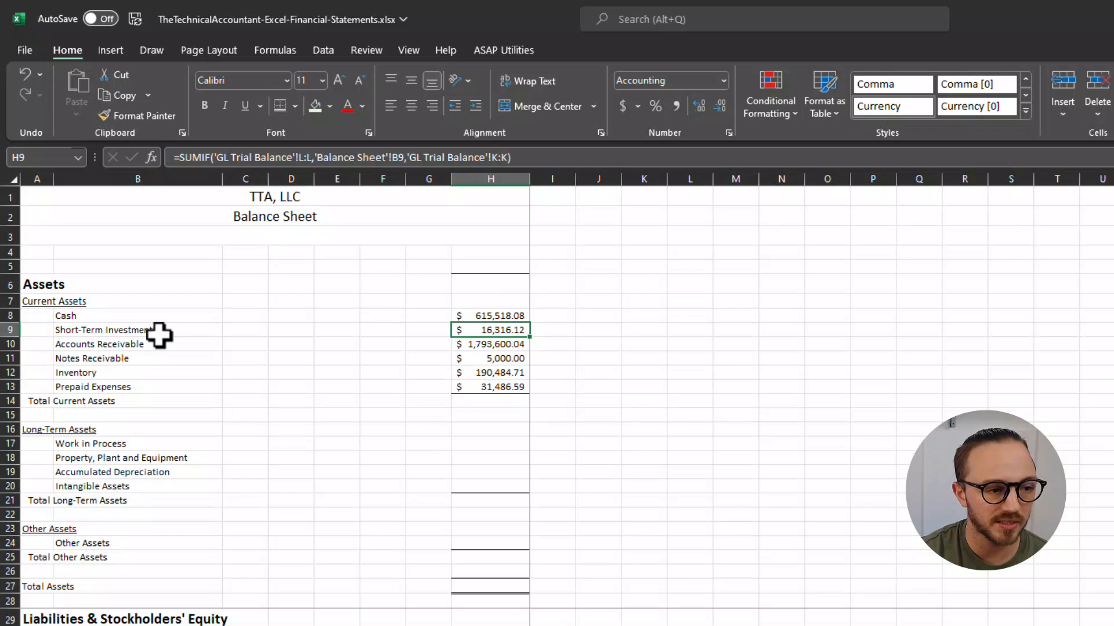
click(146, 346)
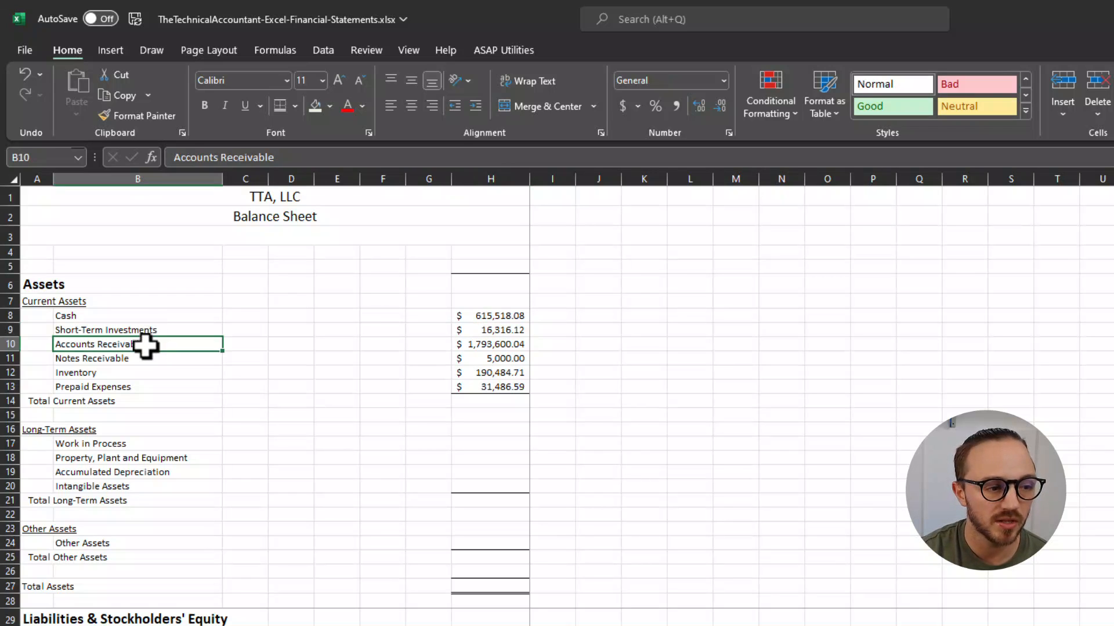
click(482, 355)
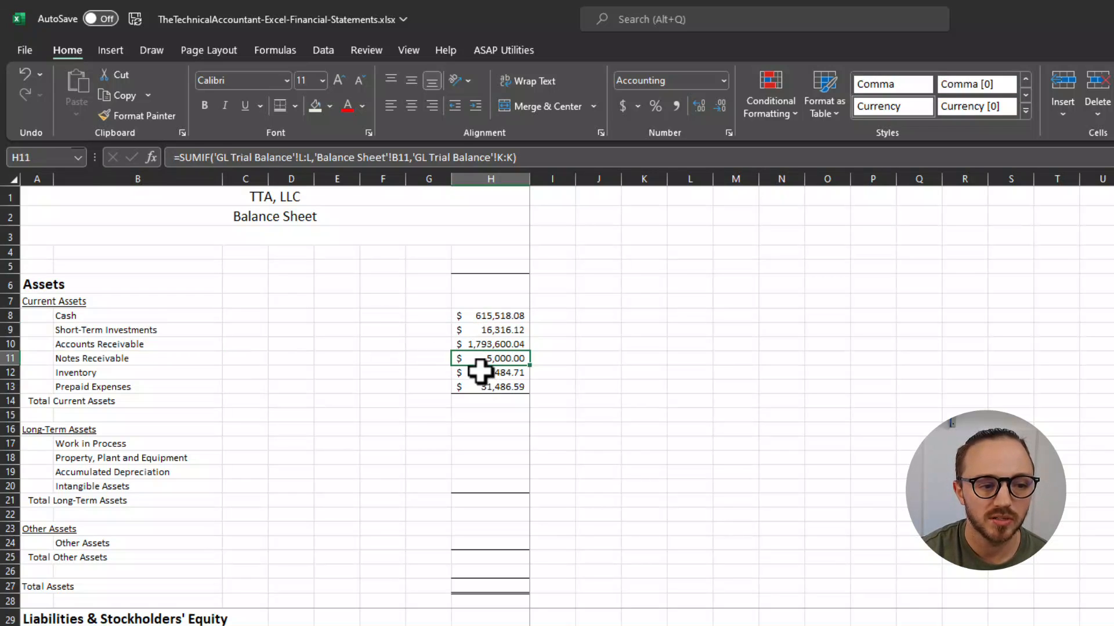
Step: Copy the Prepaid Expenses SUMIF formula from H13 into H17:H20 for the long-term asset lines
click(480, 384)
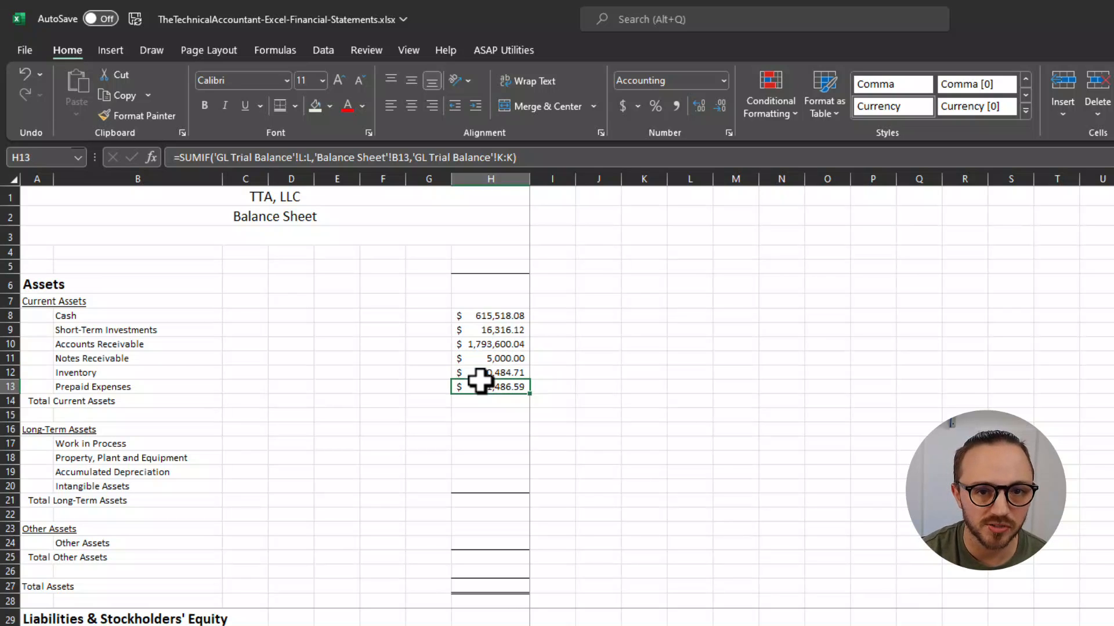
key(ctrl+c)
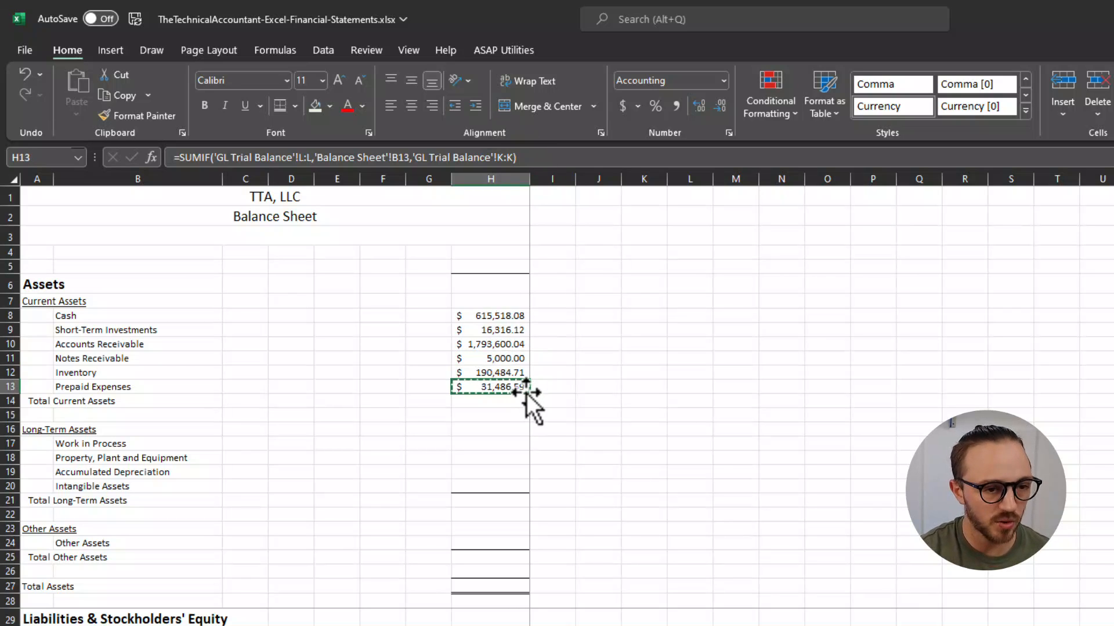
key(Down)
key(Down)
key(Down)
key(Down)
key(ctrl+v)
key(Down)
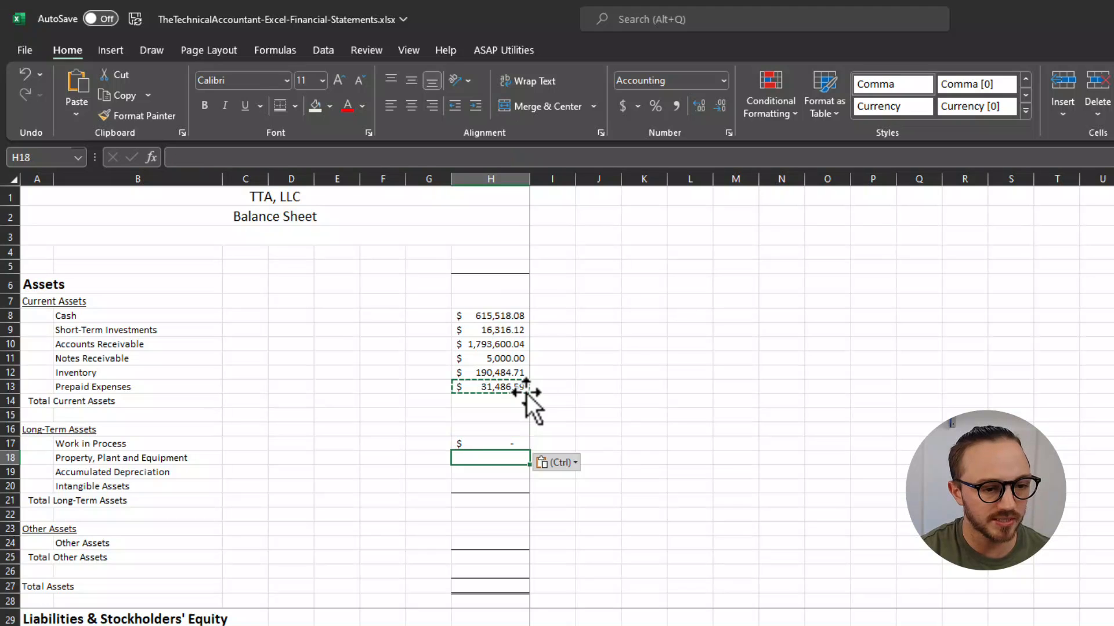
key(ctrl+v)
key(Down)
key(ctrl+v)
key(Down)
key(ctrl+v)
Step: Paste the copied SUMIF formula into H24 for the Other Assets line
key(Down)
key(Down)
key(Down)
key(Down)
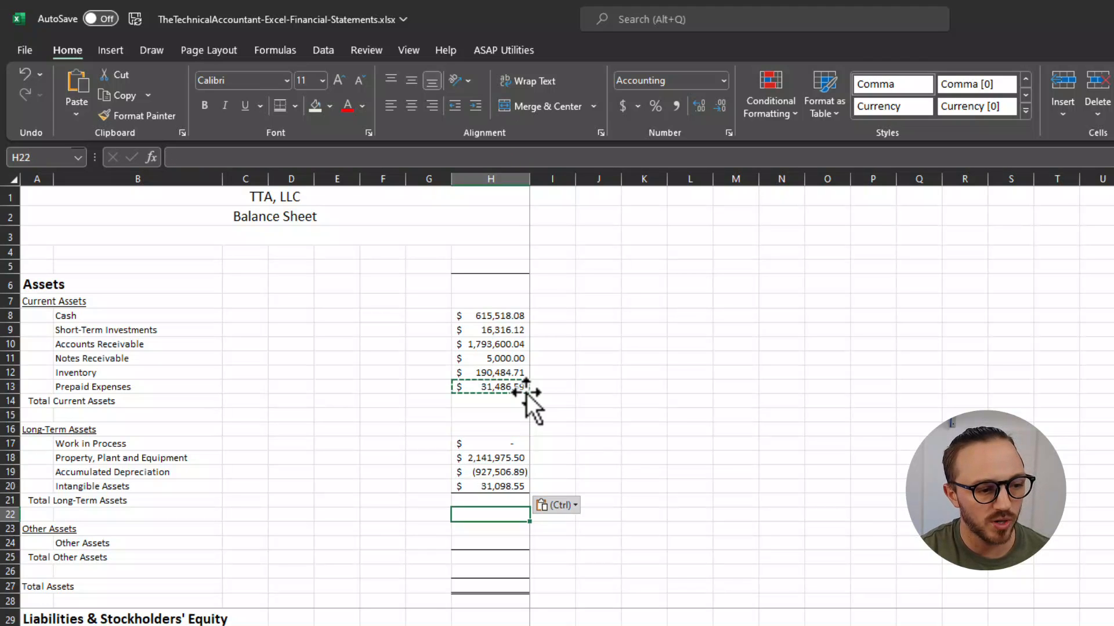
key(ctrl+v)
Step: Paste the copied SUMIF formula into H31:H36 for Accounts Payable through Notes Payable
key(Down)
key(Down)
key(Down)
key(Down)
key(Down)
key(Down)
key(Down)
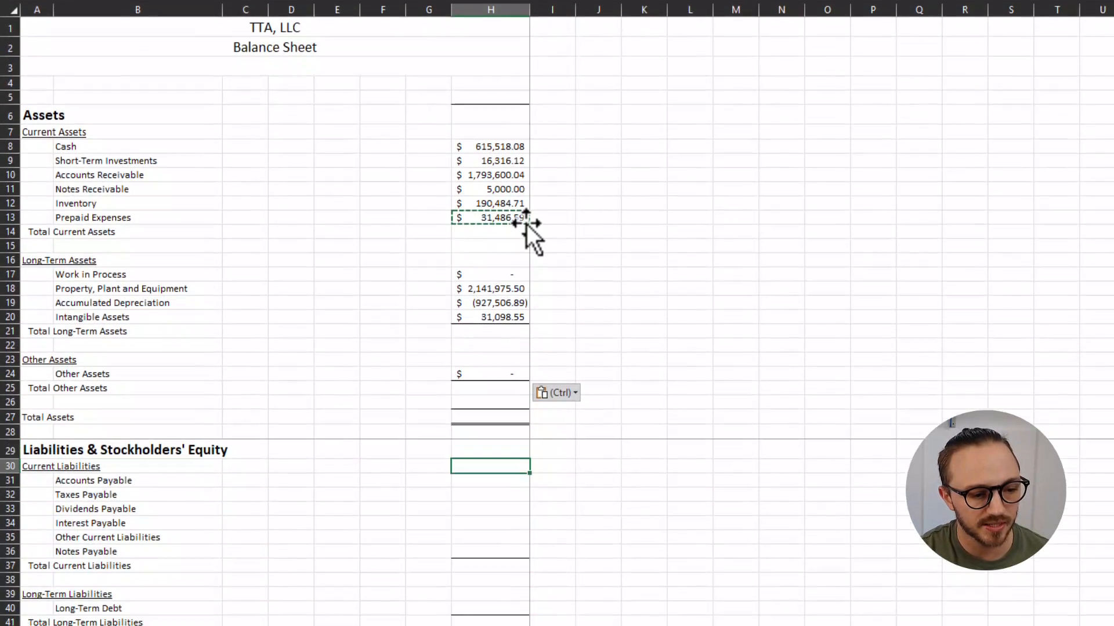
key(shift+Down)
key(shift+Down)
key(shift+Down)
key(shift+Down)
key(shift+Down)
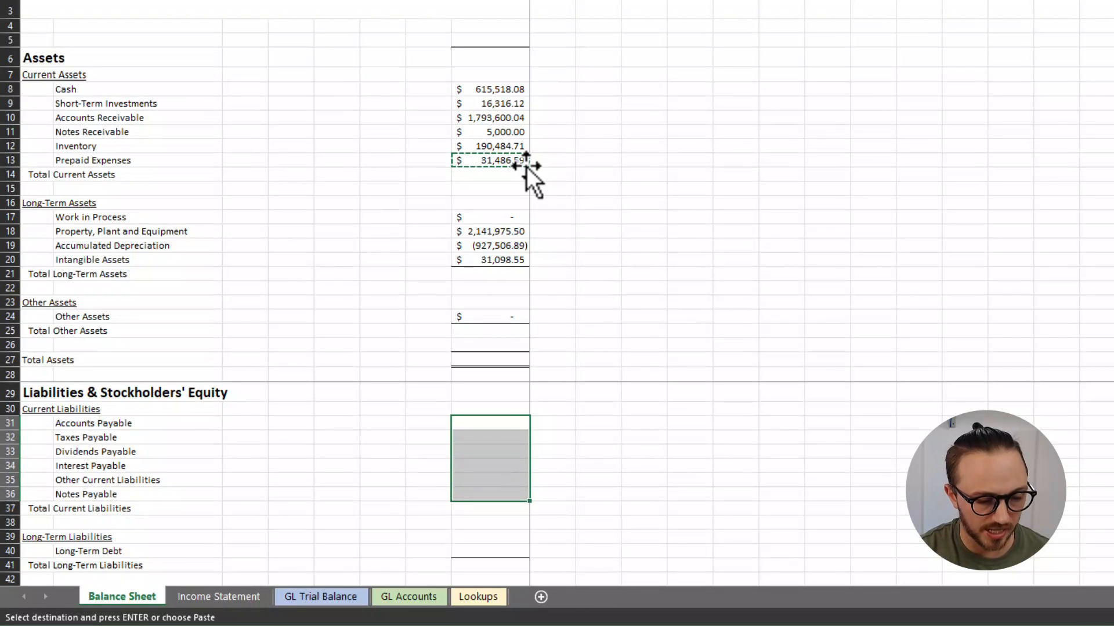
key(ctrl+v)
Step: Paste the copied SUMIF formula into H40 for Long-Term Debt and H44:H47 for the stockholders' equity lines
scroll(543, 176, down, 6)
scroll(487, 309, down, 2)
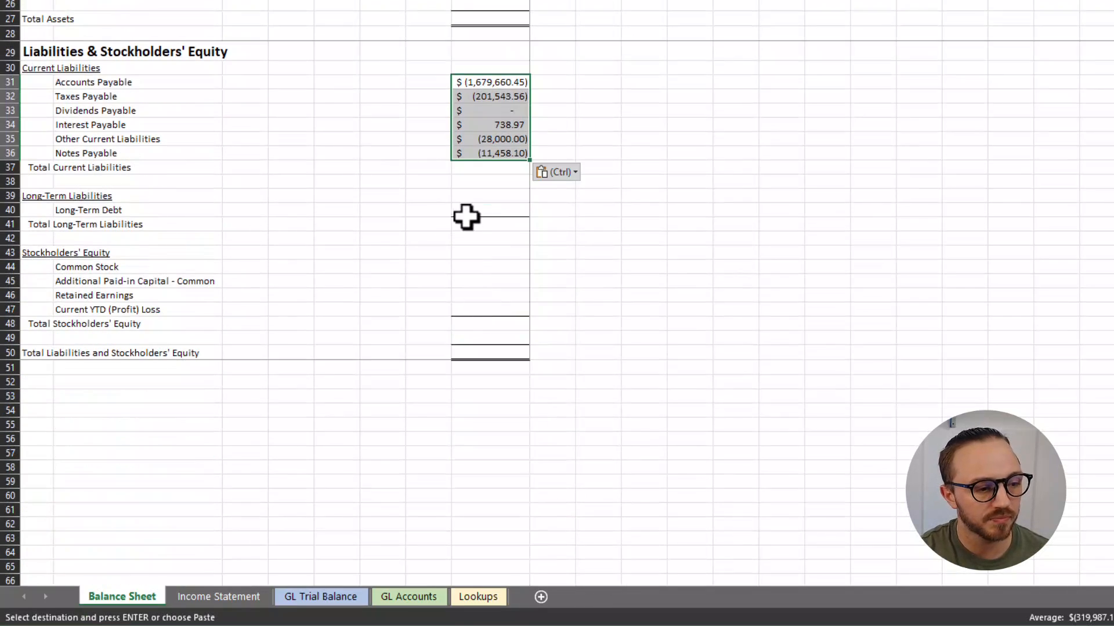
click(476, 211)
key(ctrl+v)
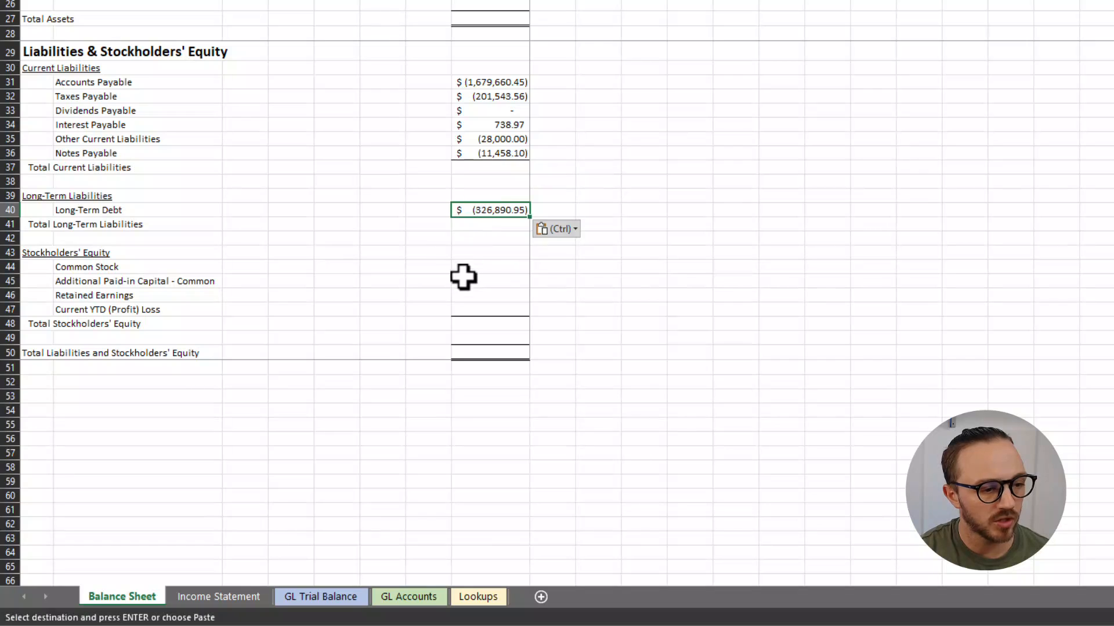
drag(461, 266, 469, 316)
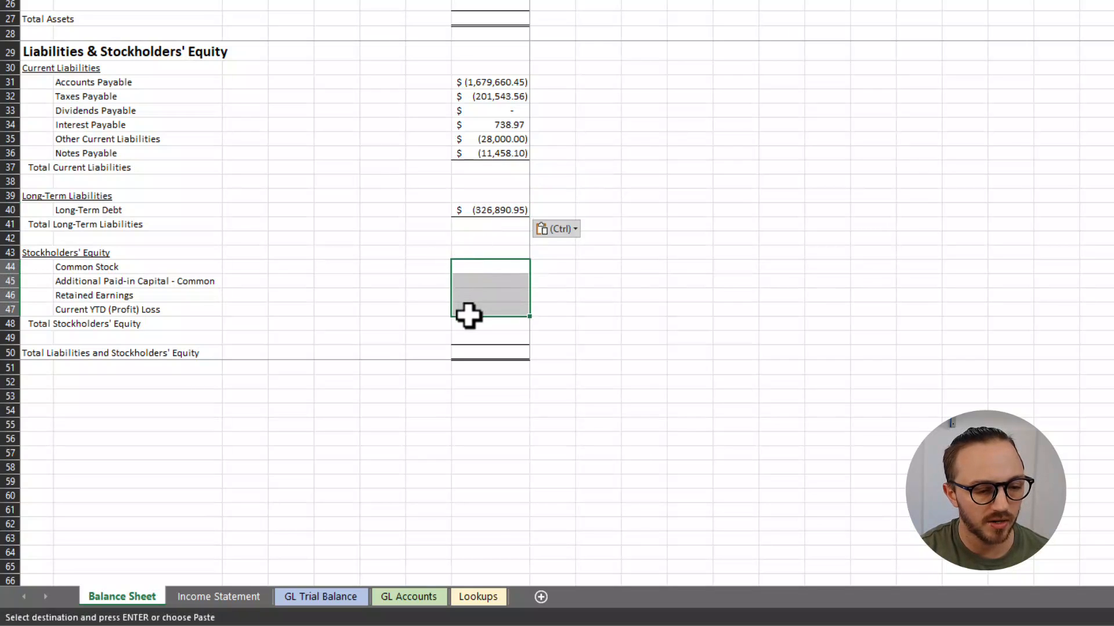
key(ctrl+v)
click(674, 355)
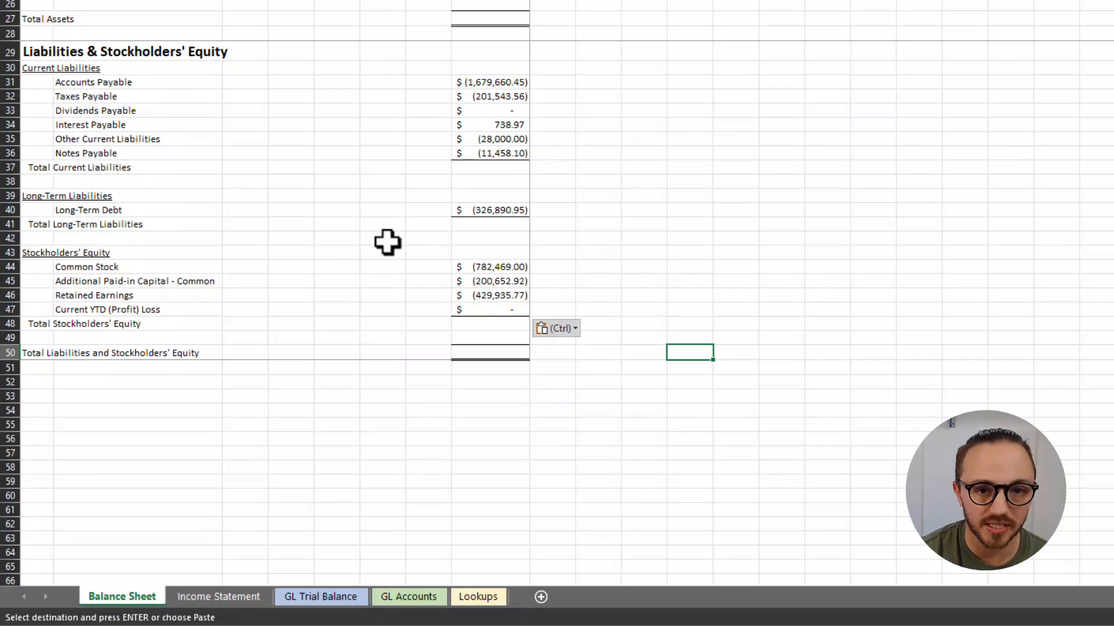
Step: Apply the comma number style to the asset amounts in H9:H13 and H17:H20
scroll(387, 242, up, 8)
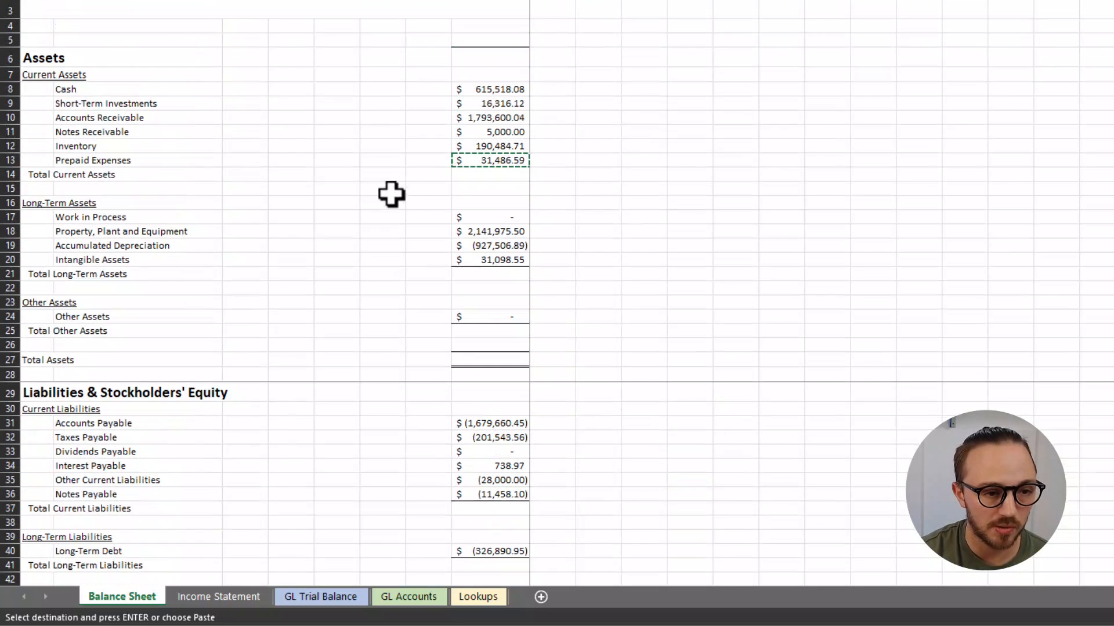
drag(481, 105, 480, 160)
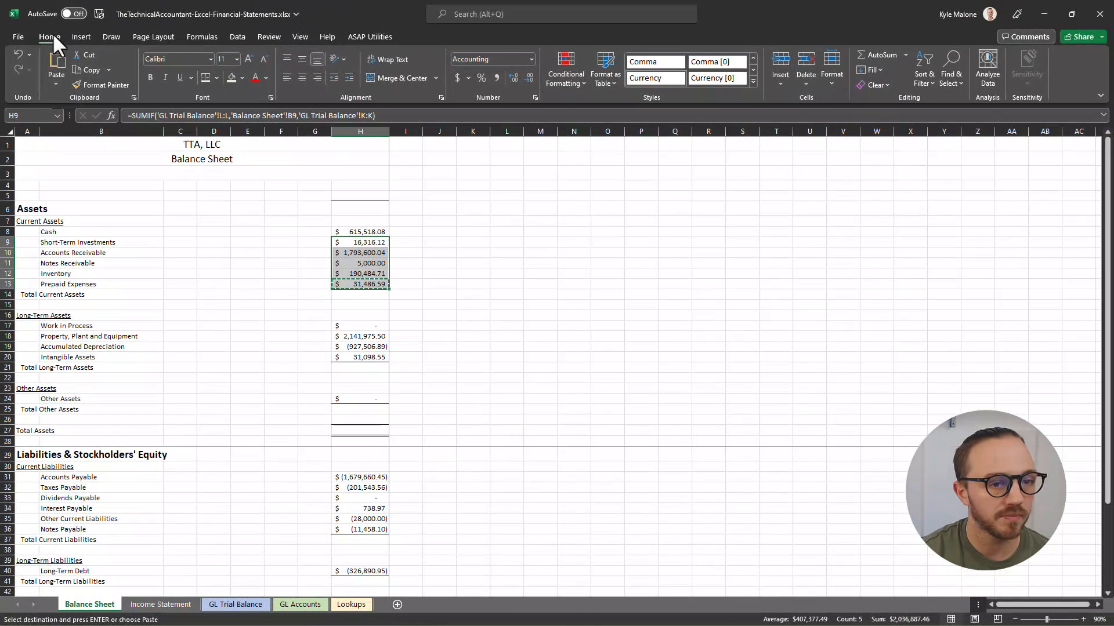
click(496, 78)
drag(363, 325, 365, 356)
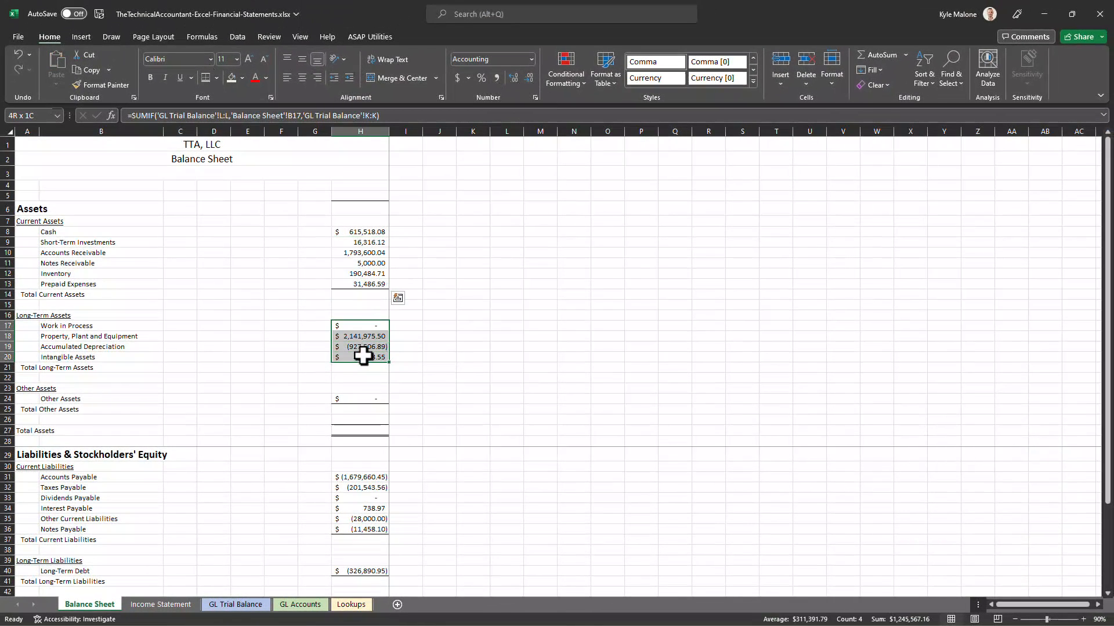
click(496, 79)
Step: Apply the comma number style to the liability and equity amounts in H31:H36, H40 and H44:H47
scroll(380, 368, down, 3)
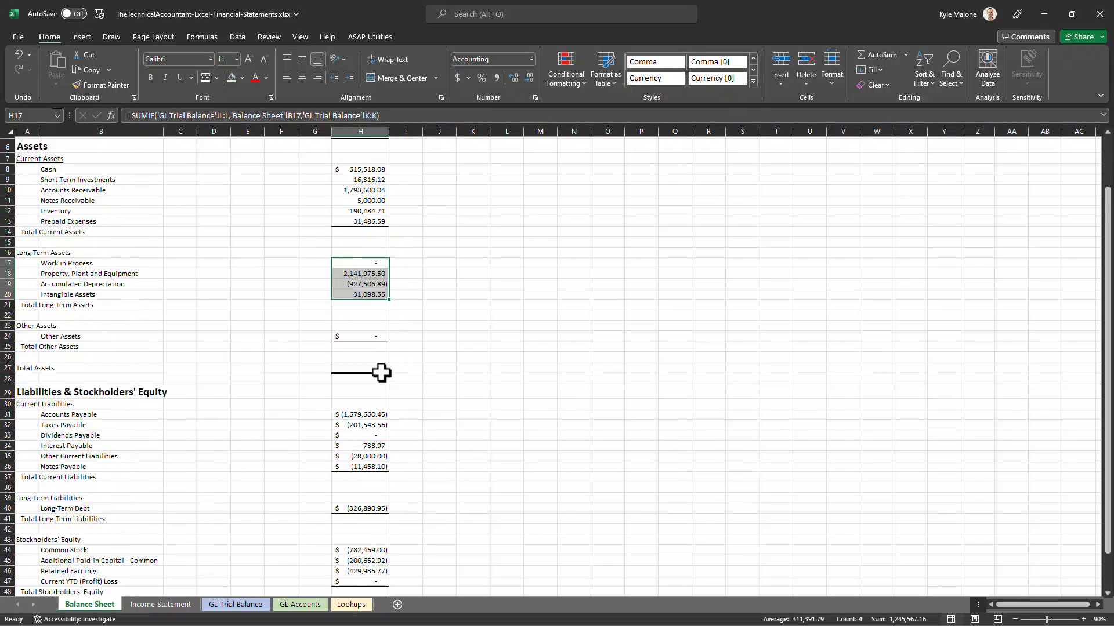
drag(353, 381, 356, 436)
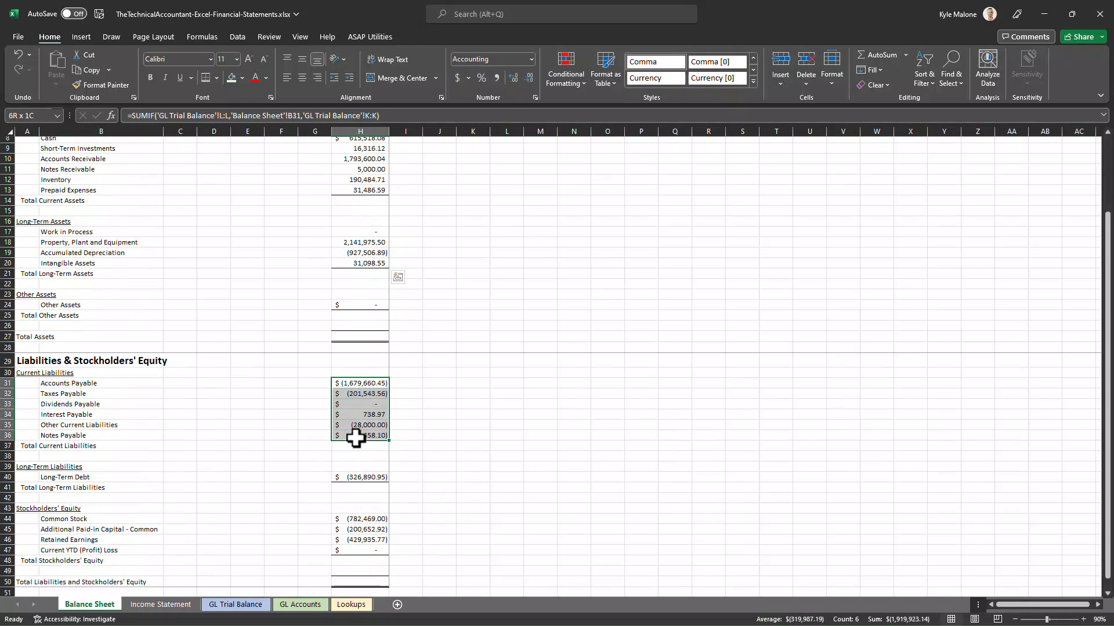
click(496, 79)
scroll(417, 243, down, 3)
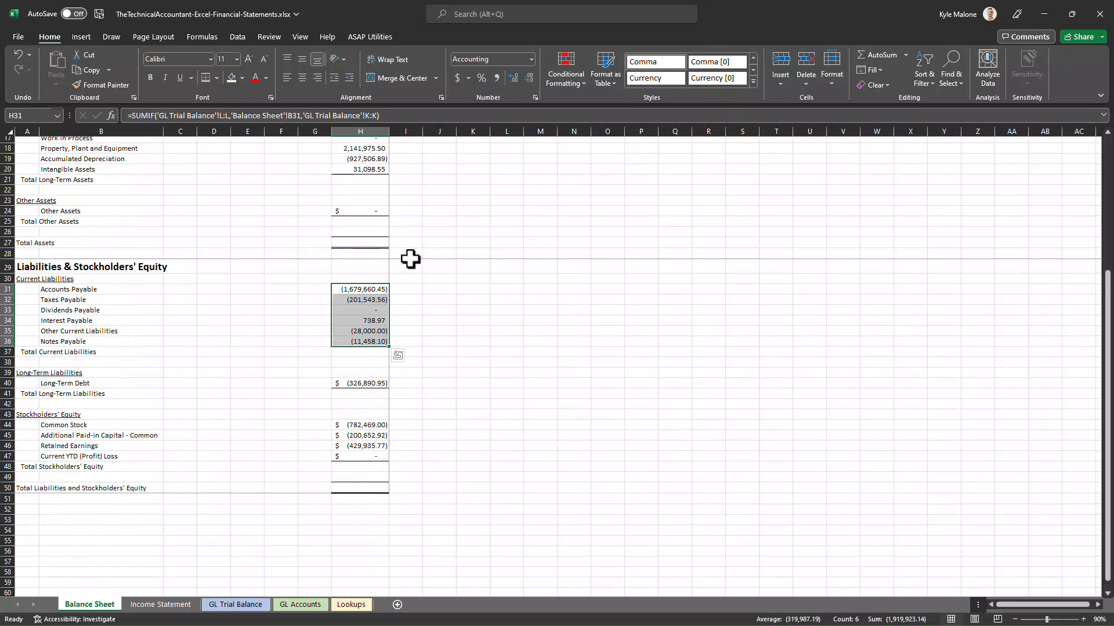
click(354, 383)
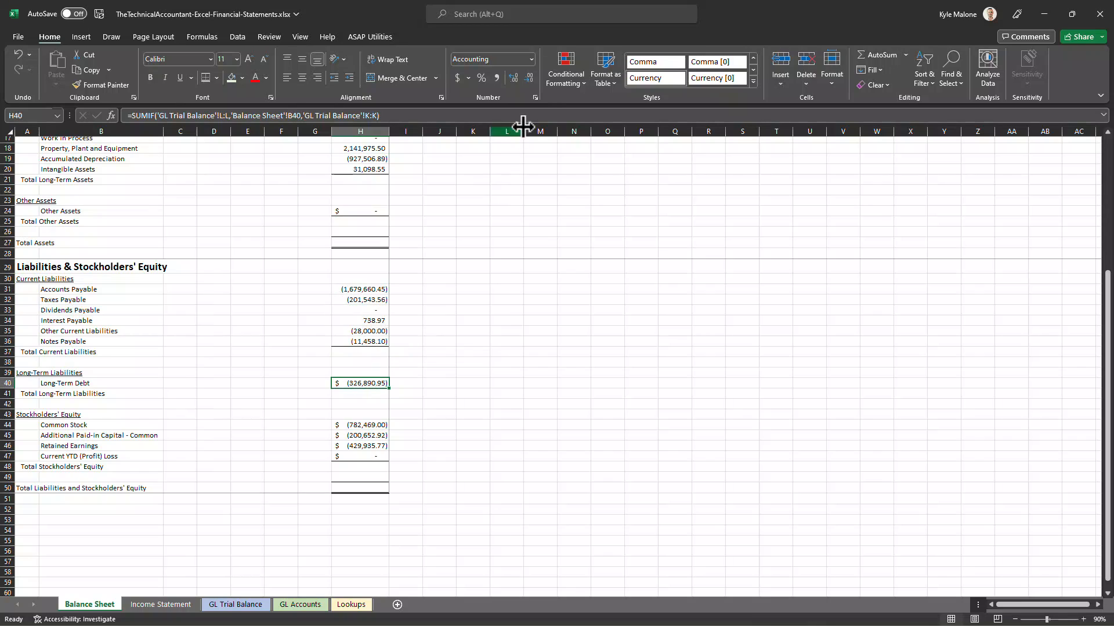
click(497, 78)
drag(365, 422, 363, 457)
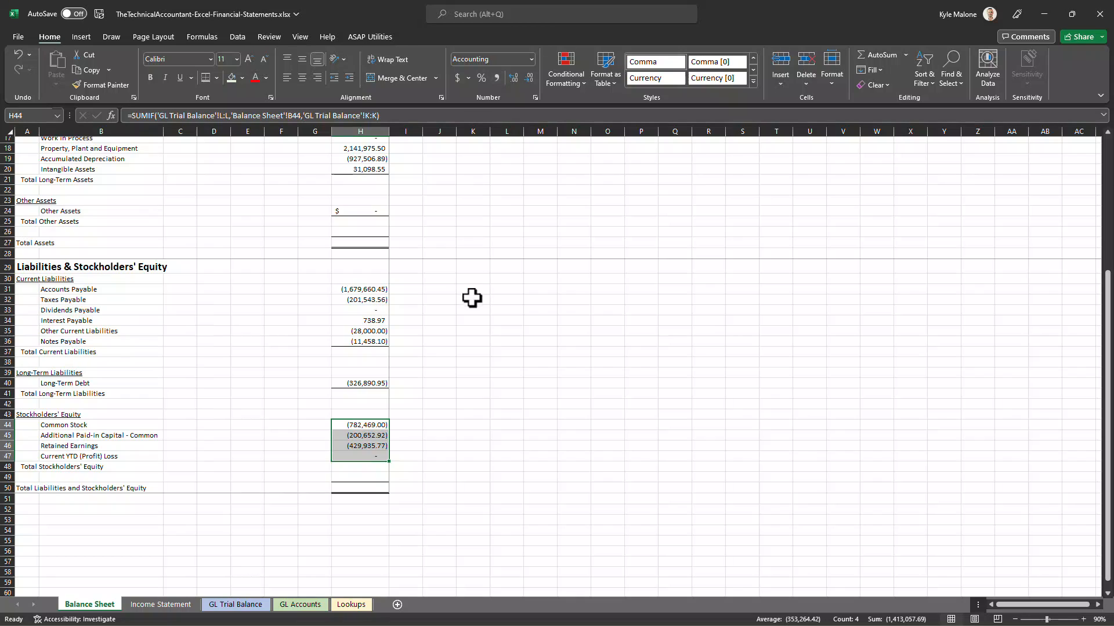
Step: AutoSum the current assets H8:H13 in H14, and subtotal the long-term and other assets in H21 and H25
scroll(435, 299, up, 6)
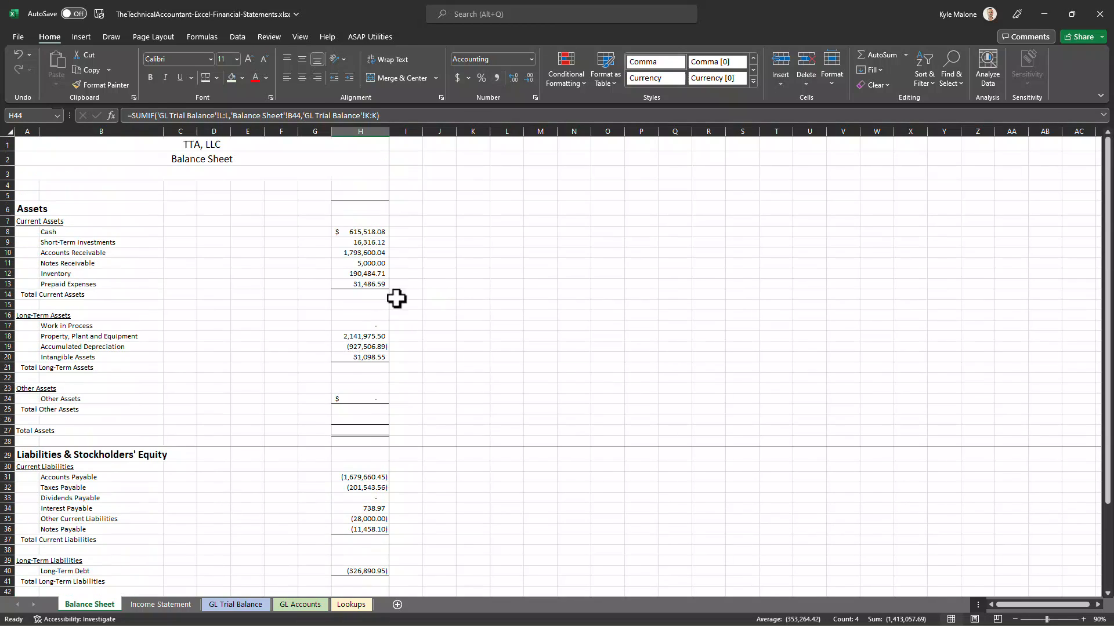
click(356, 296)
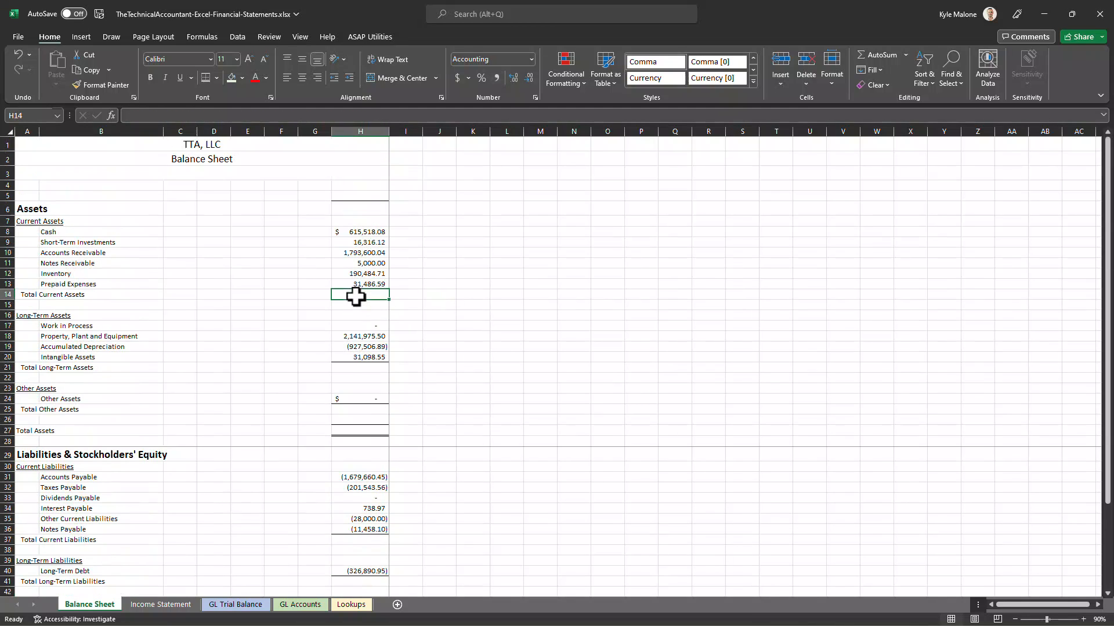
click(876, 55)
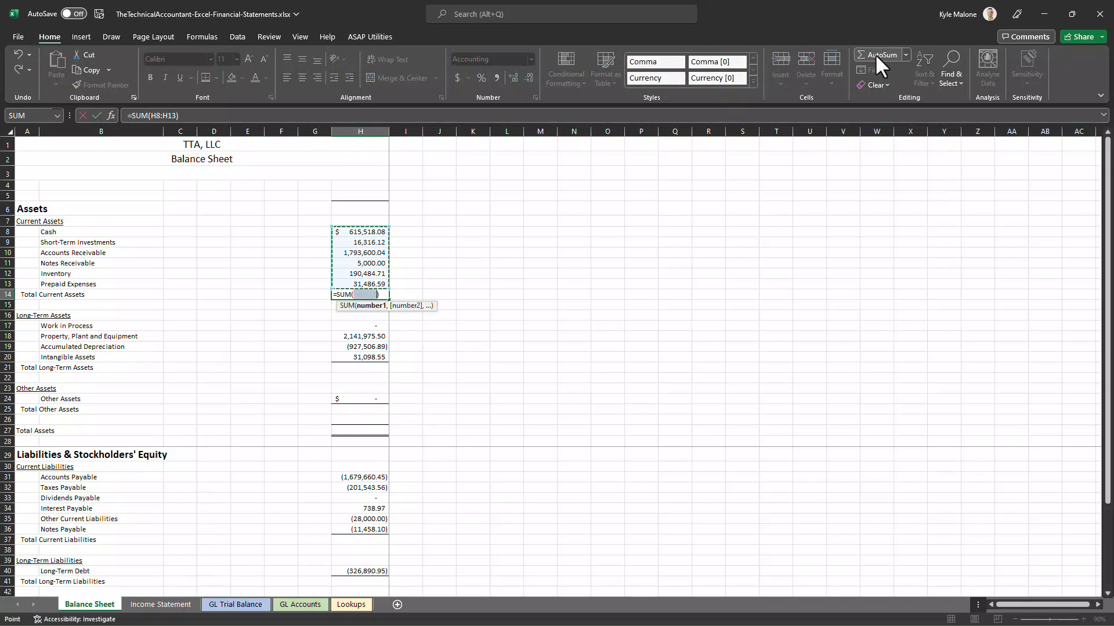
key(Return)
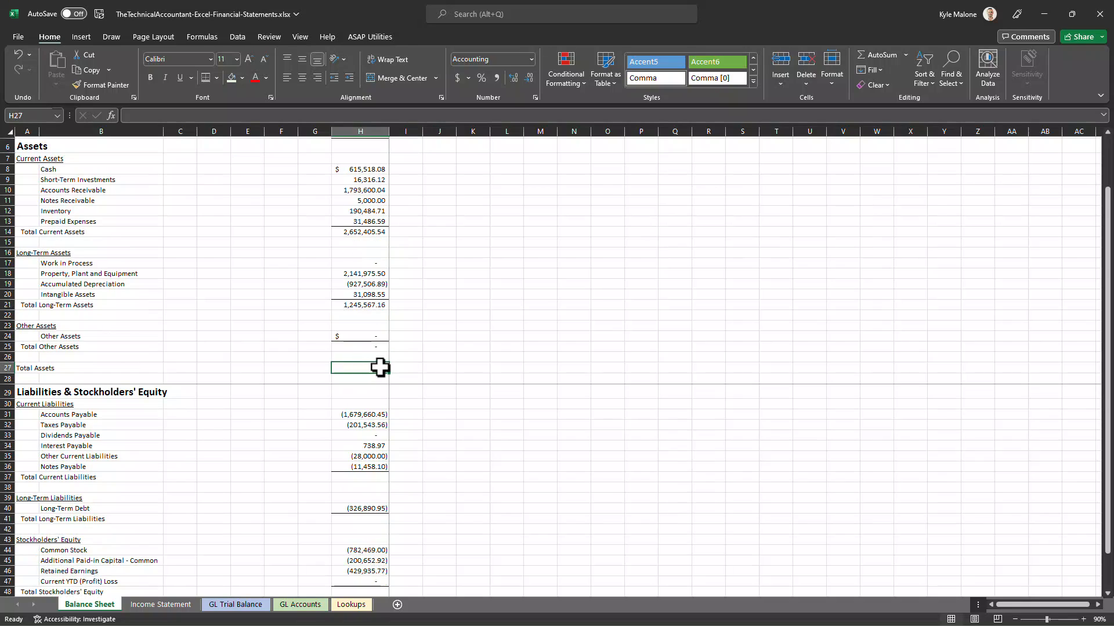
Step: Enter =SUM(H14,H21,H25) in H27 for Total Assets
text(=sum()
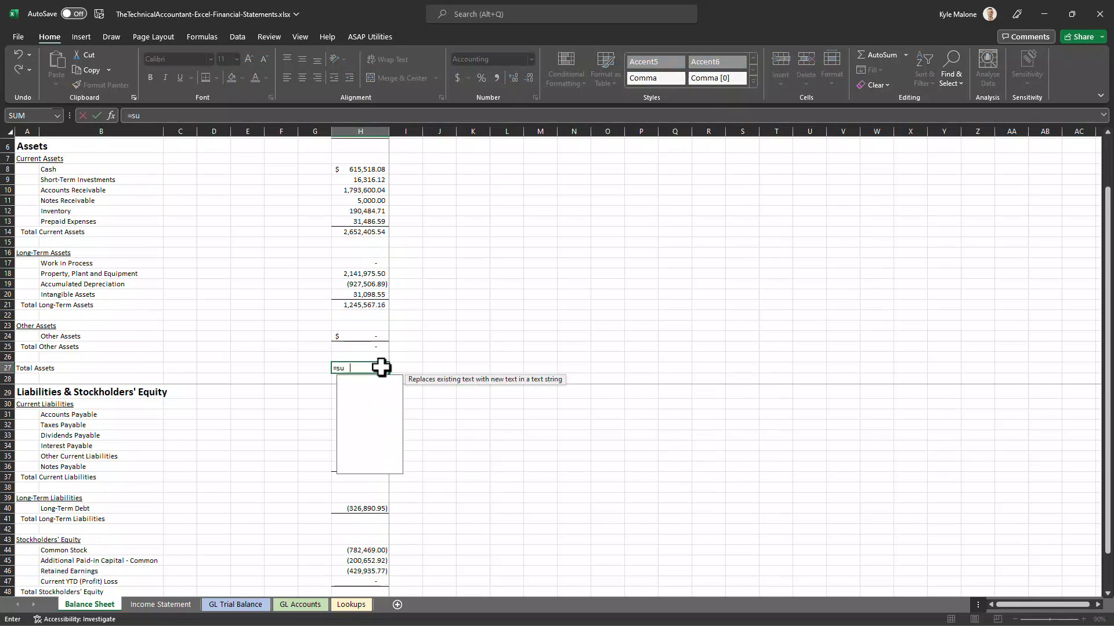
click(368, 232)
text(,)
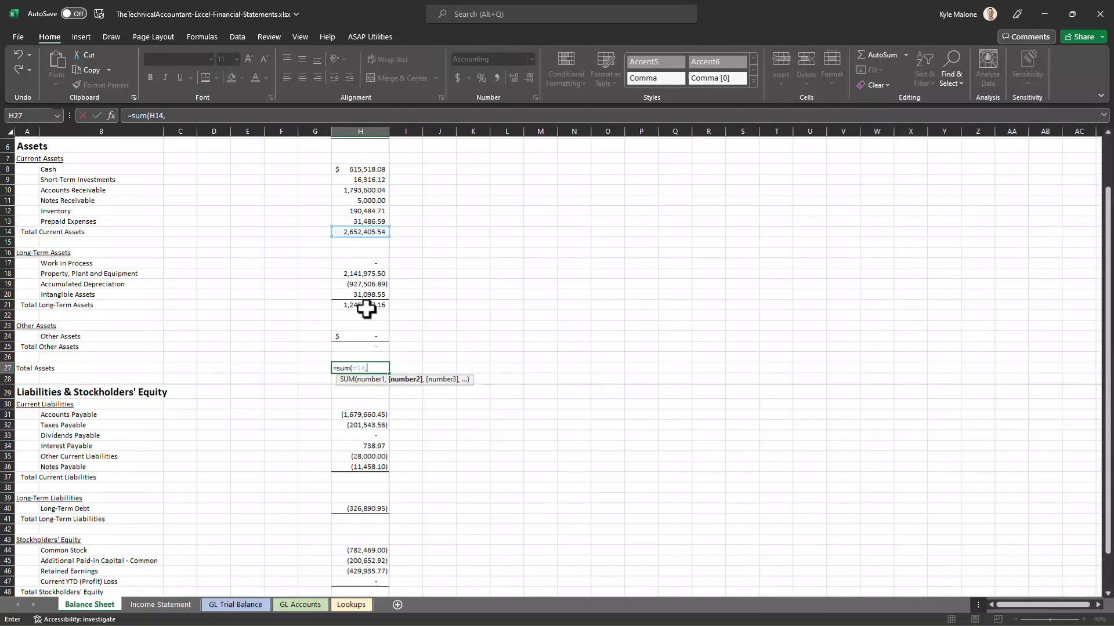
click(390, 326)
text(,)
click(388, 369)
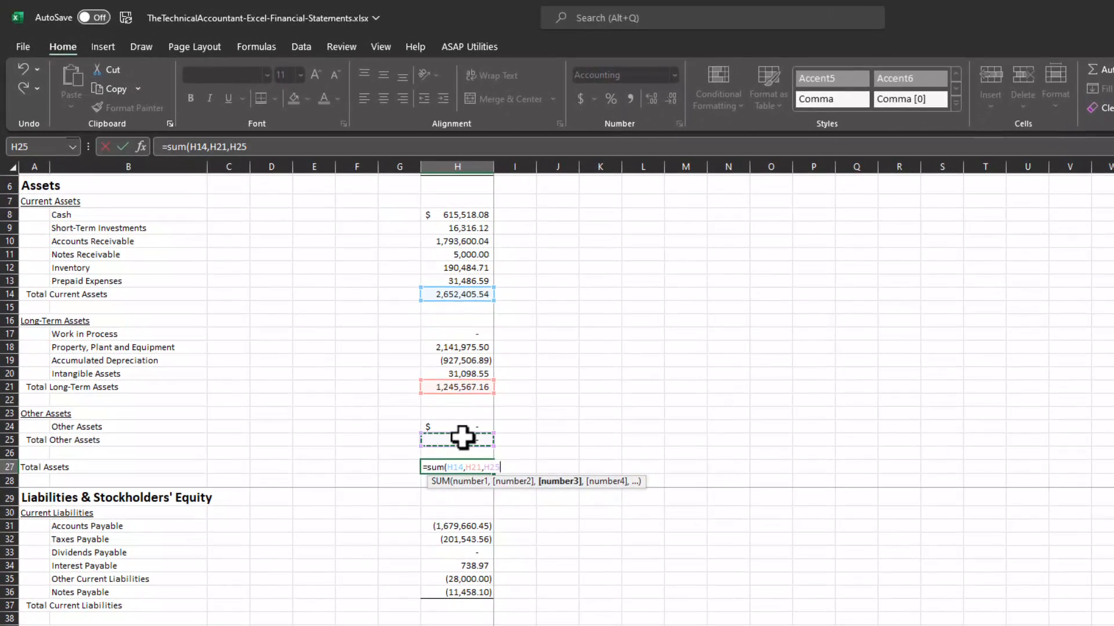
text())
key(Return)
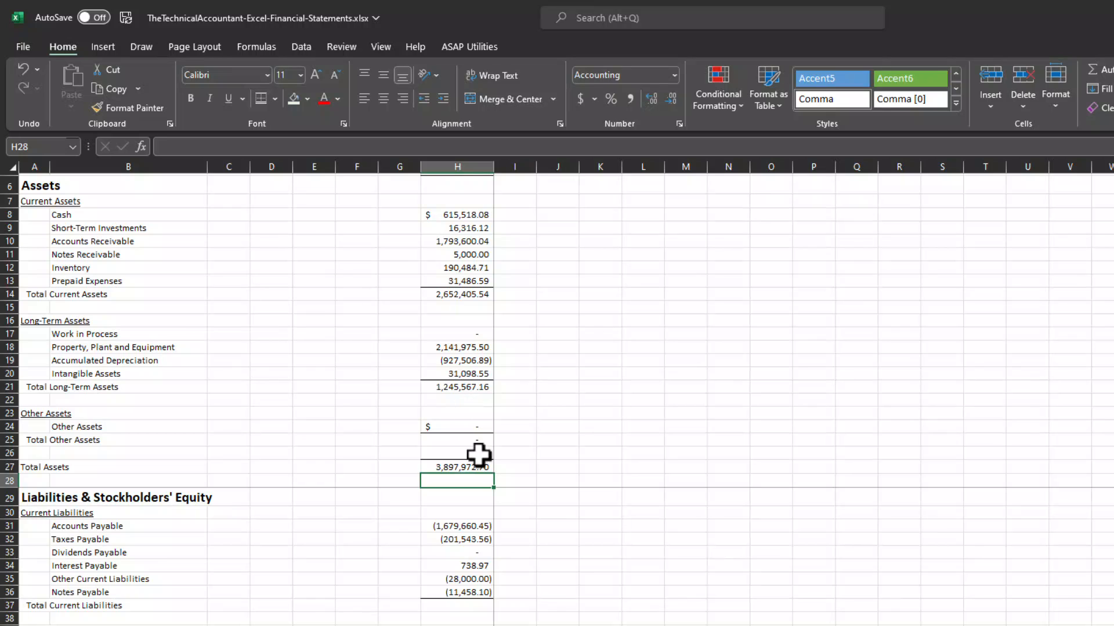
Step: AutoSum the current liabilities, long-term liabilities and stockholders' equity sections in H37, H41 and H48
scroll(487, 450, down, 2)
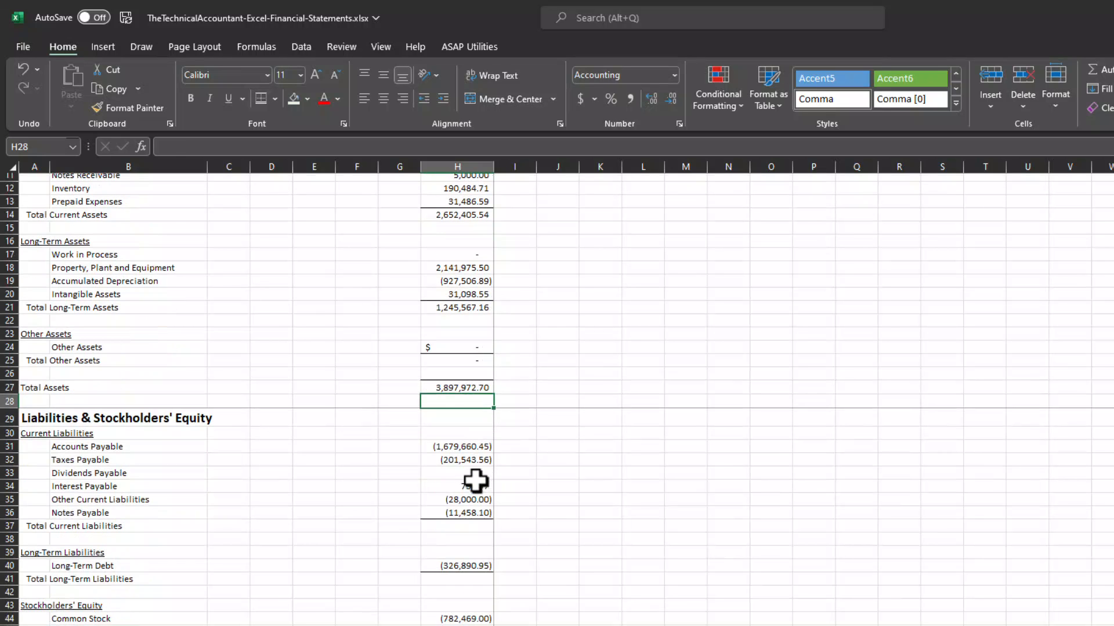
click(465, 533)
click(1109, 71)
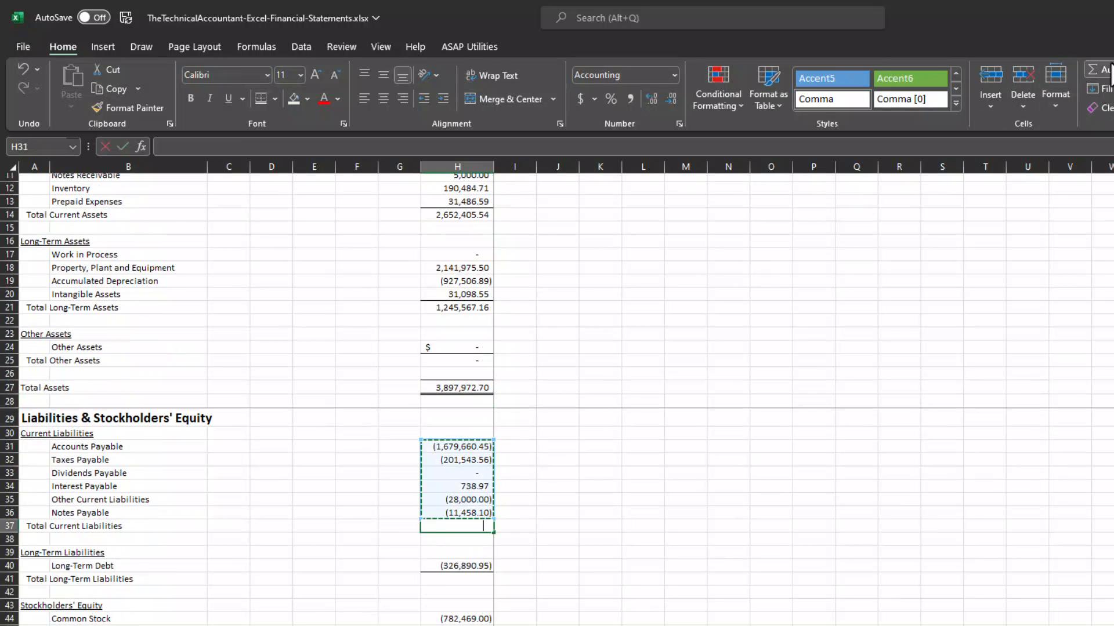
key(Return)
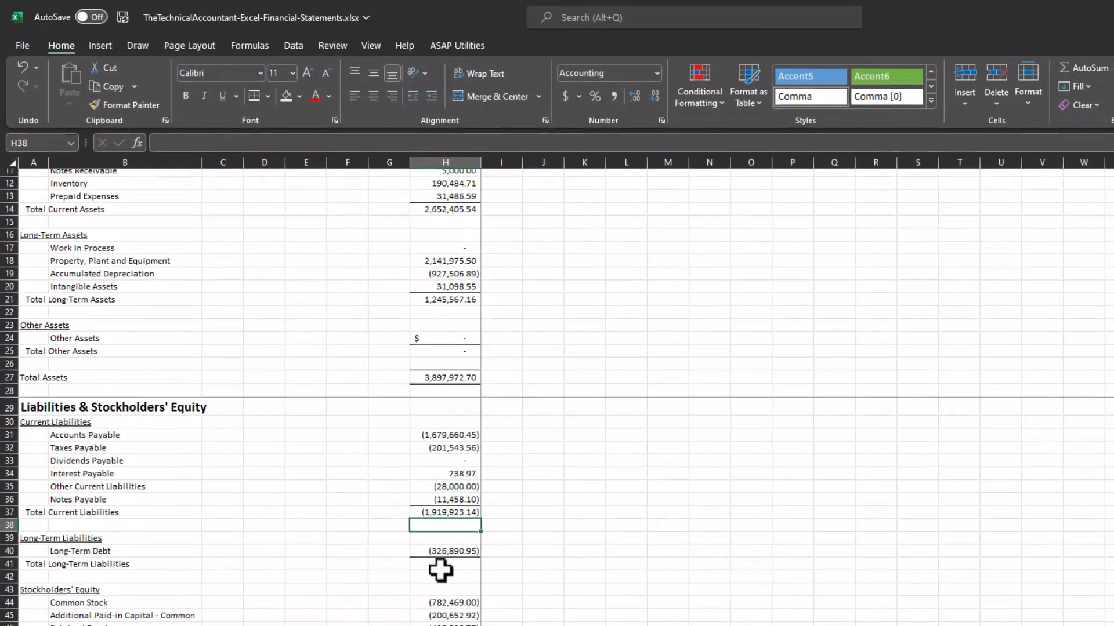
click(451, 580)
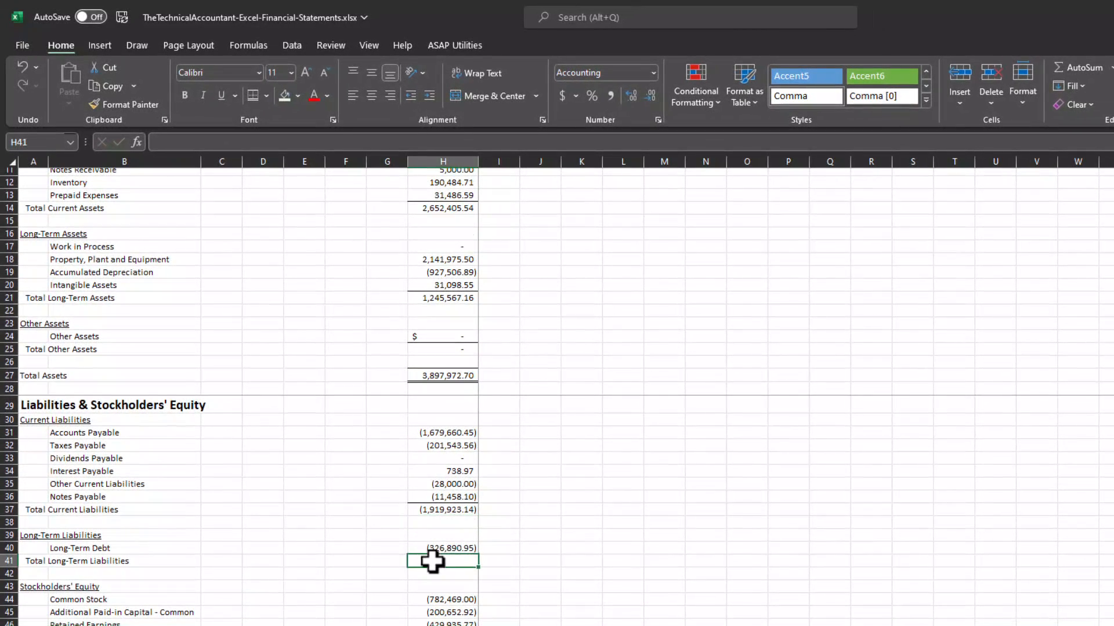
click(1074, 71)
key(Return)
click(425, 623)
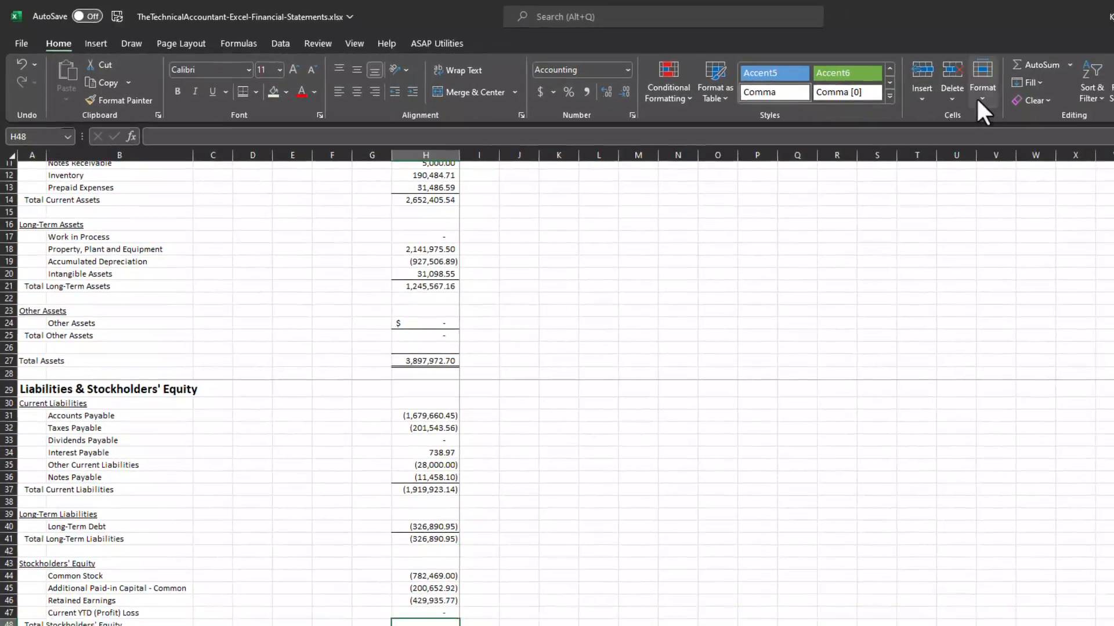
click(1037, 70)
key(Return)
Step: Enter =SUM(H37,H41,H48,) in H50 for Total Liabilities and Stockholders' Equity
scroll(431, 599, down, 2)
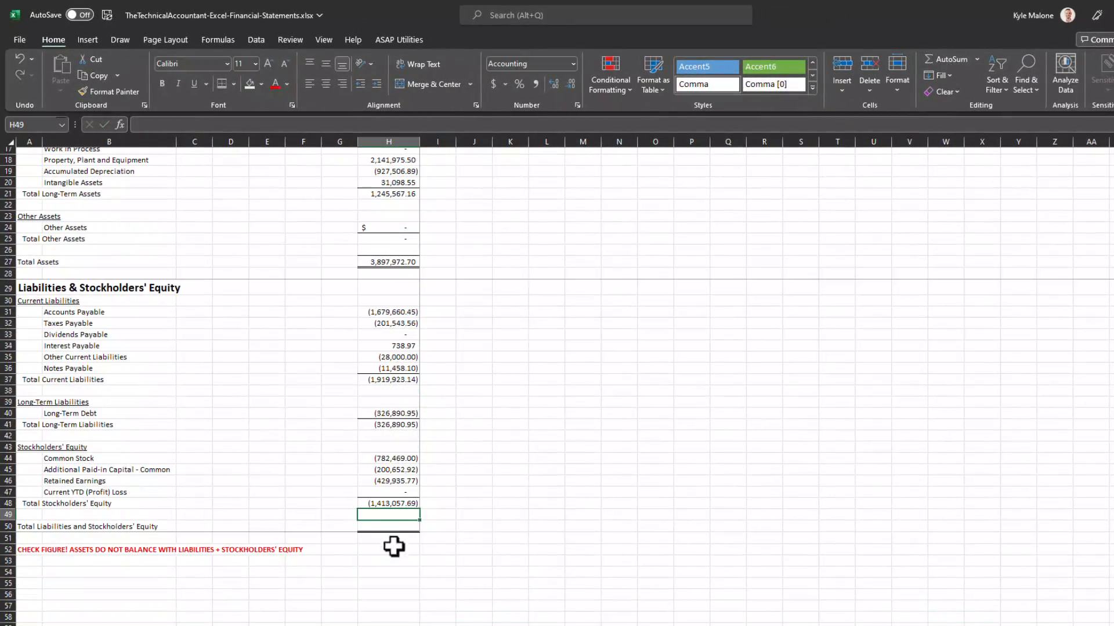
click(386, 526)
text(=sum)
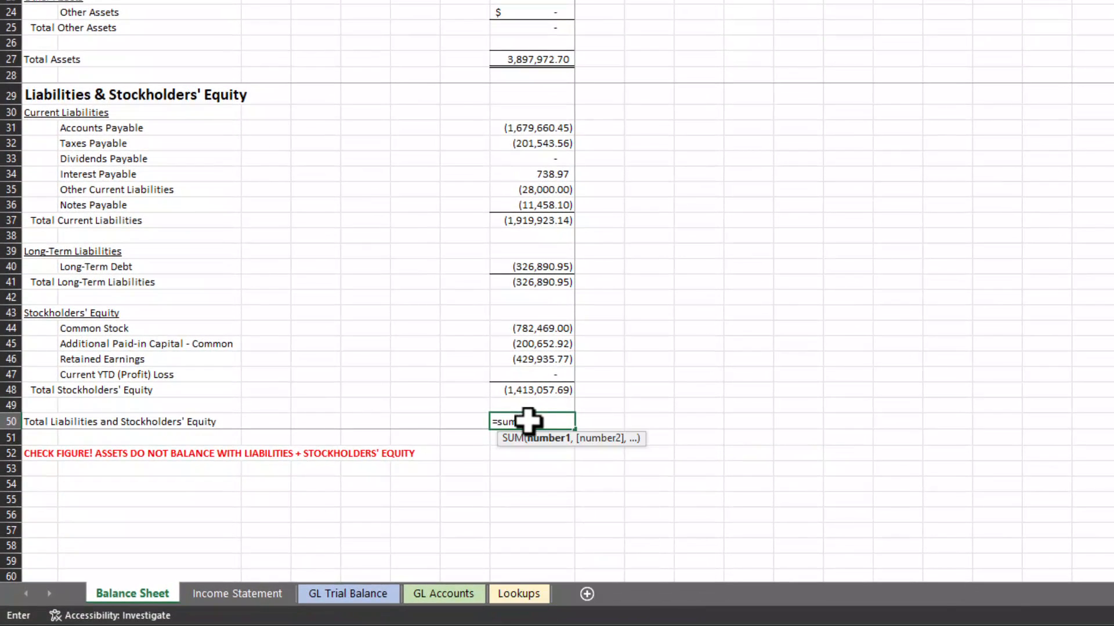
text(()
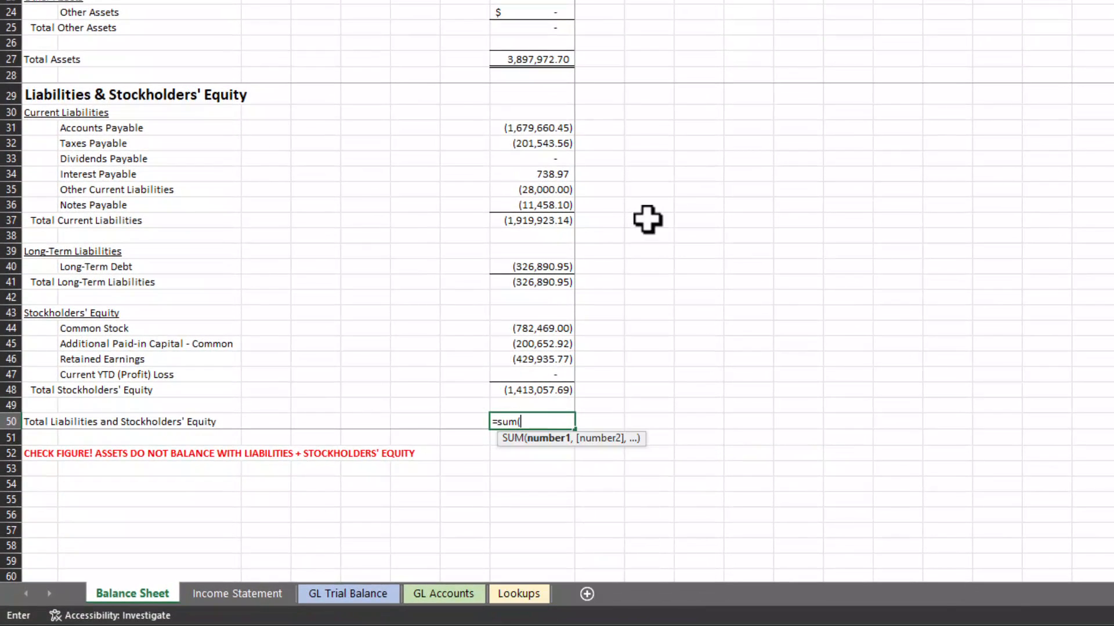
click(548, 221)
text(,)
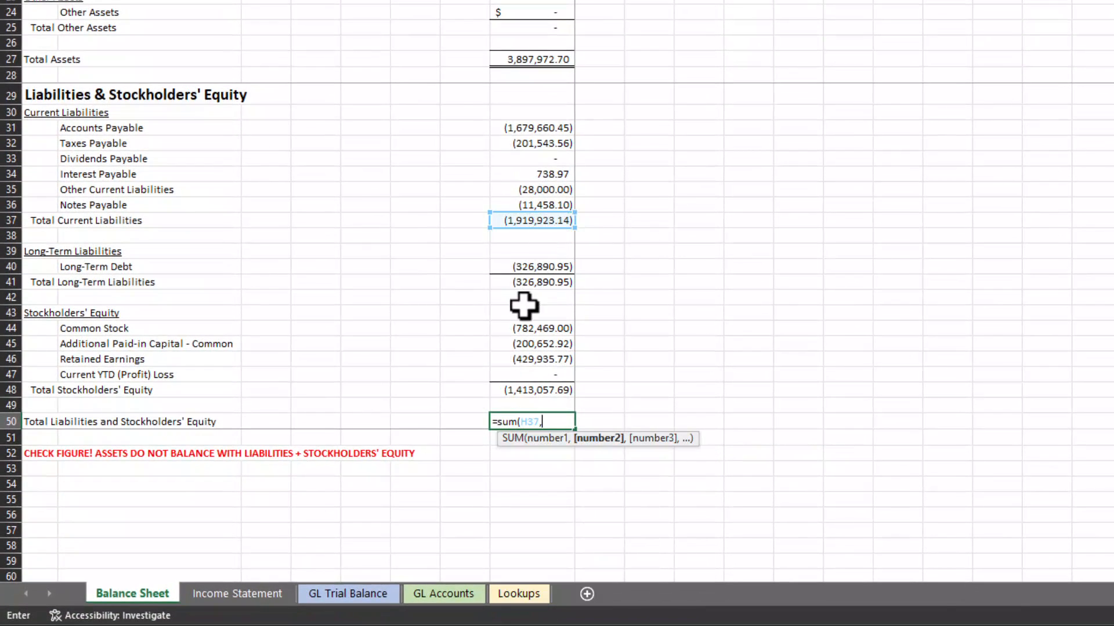
click(525, 282)
text(,)
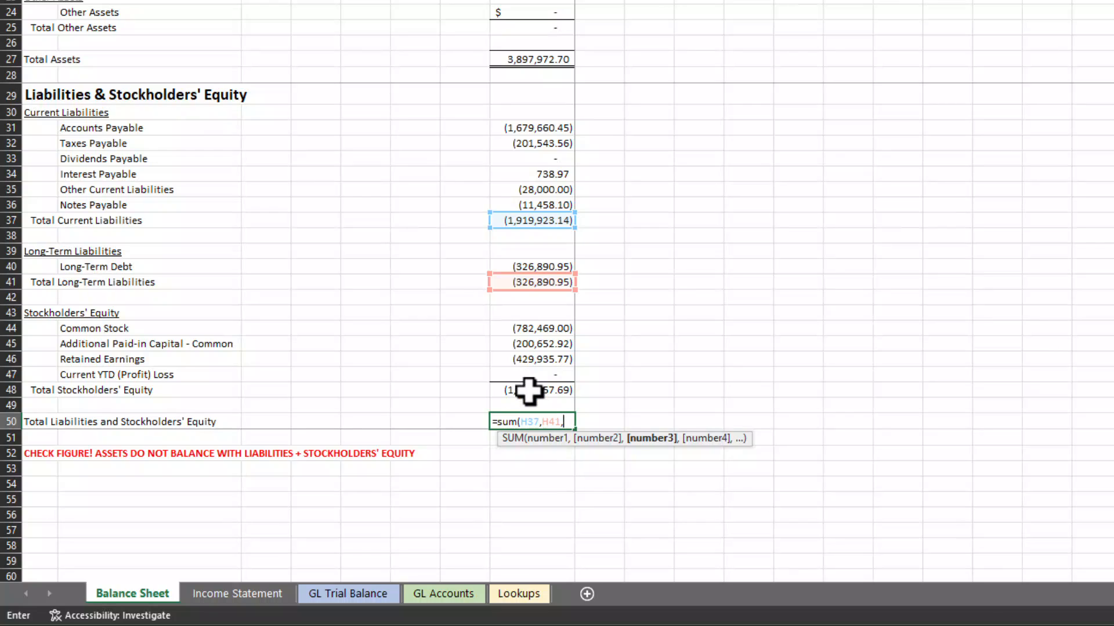
click(529, 391)
text(,)
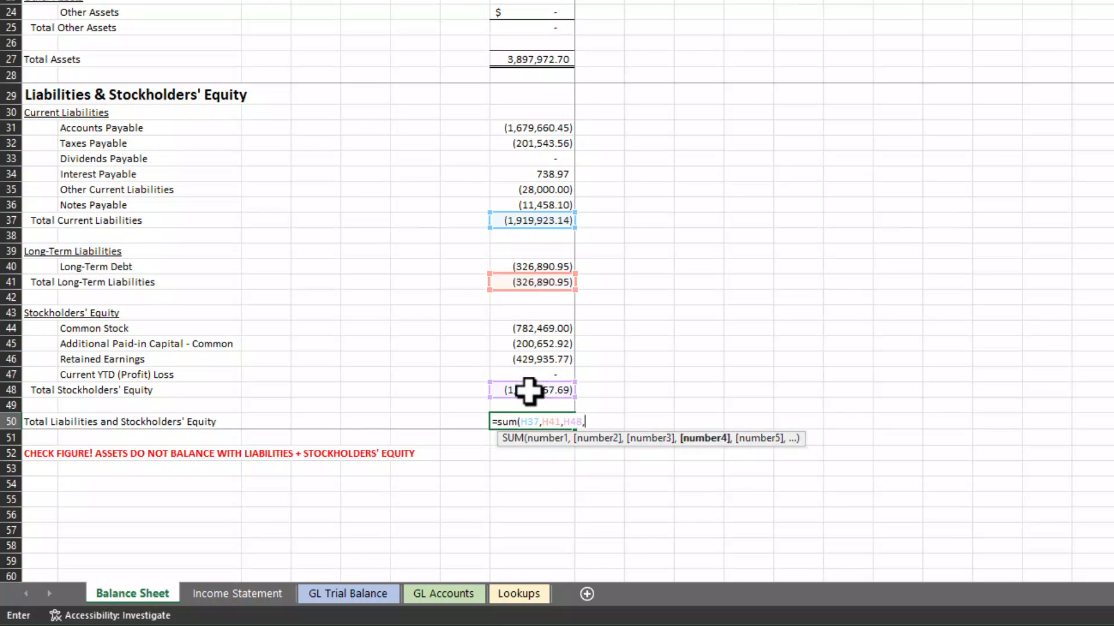
text())
key(Return)
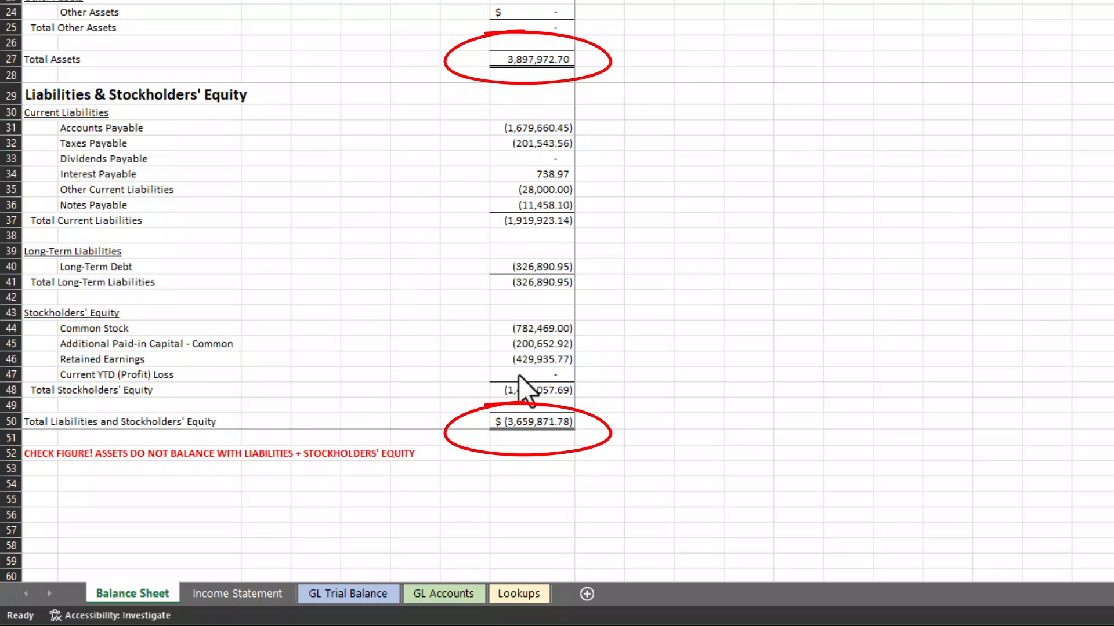
Step: Examine the Current YTD (Profit) Loss line in row 47 and the account categories and types on the GL Trial Balance sheet
click(232, 375)
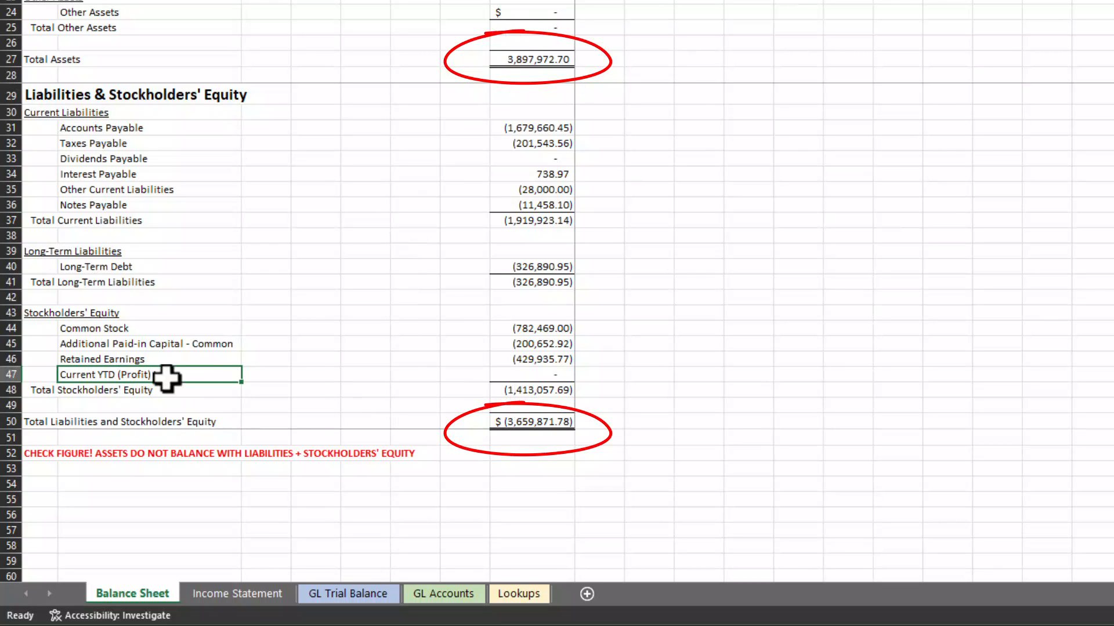
click(514, 374)
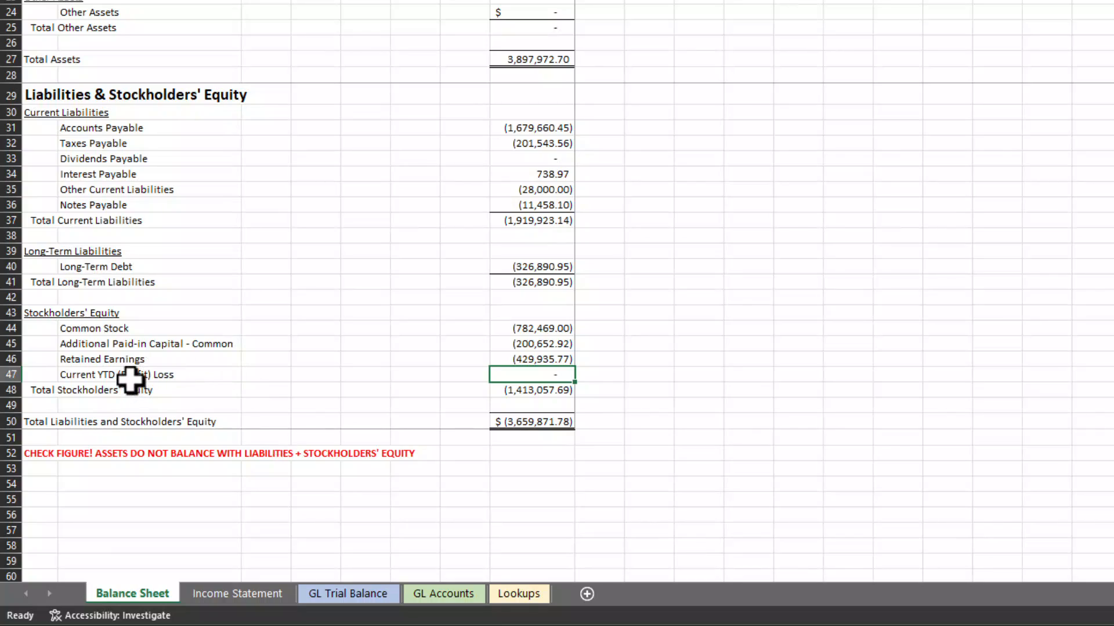
click(504, 593)
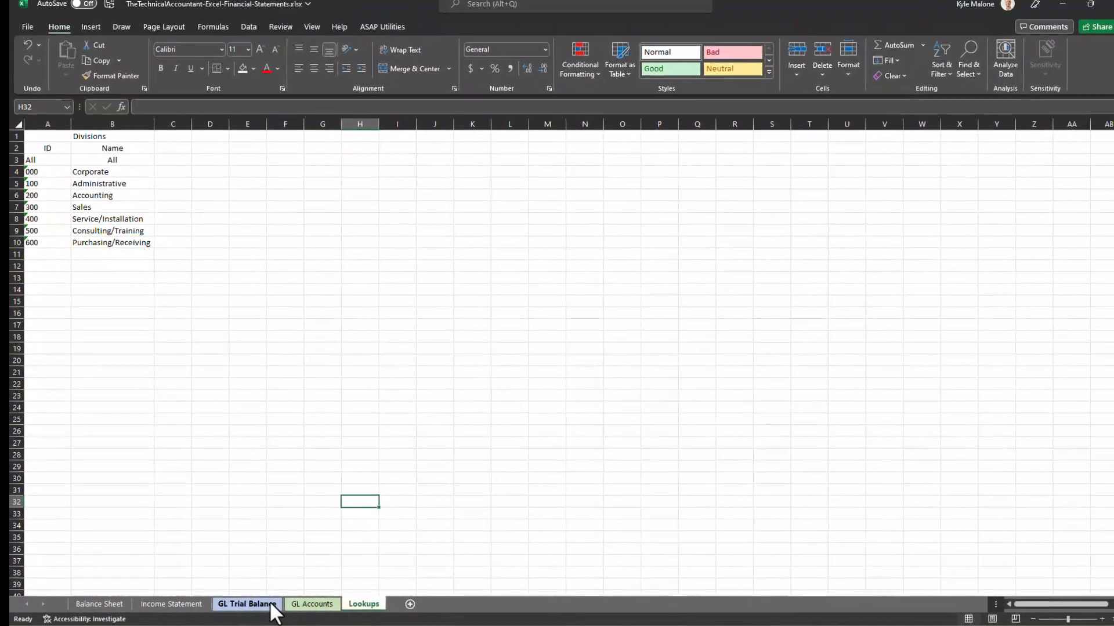
click(271, 604)
click(818, 225)
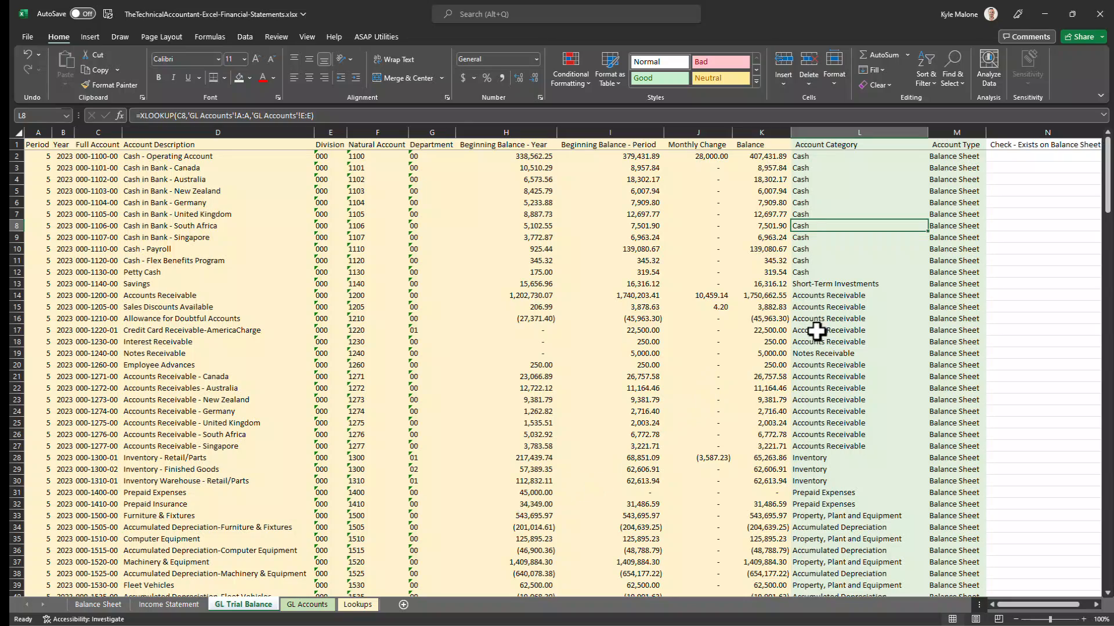
scroll(949, 326, down, 19)
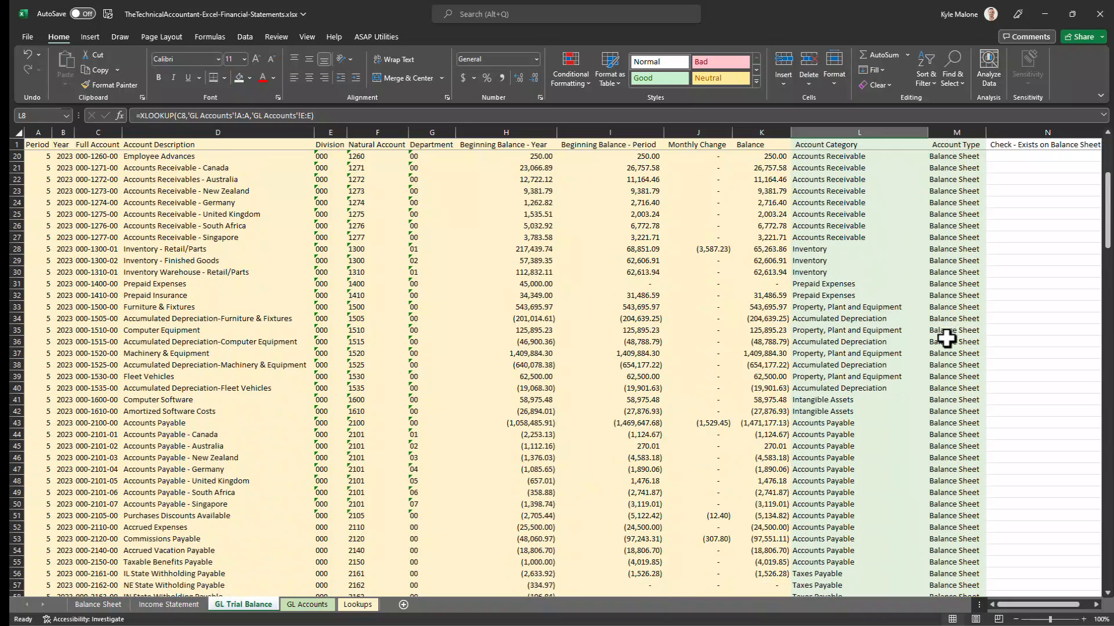
Step: Replace the Balance Sheet's H47 formula with =SUMIF('GL Trial Balance'!M:M,"Profit and Loss",'GL Trial Balance'!K:K)
click(100, 605)
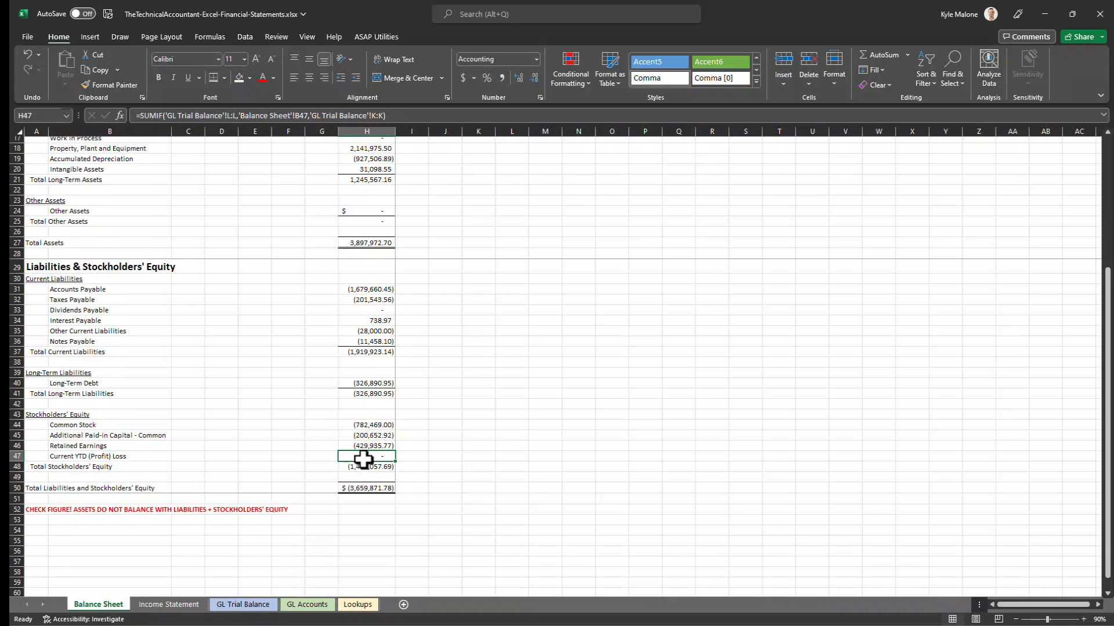
drag(444, 115, 51, 110)
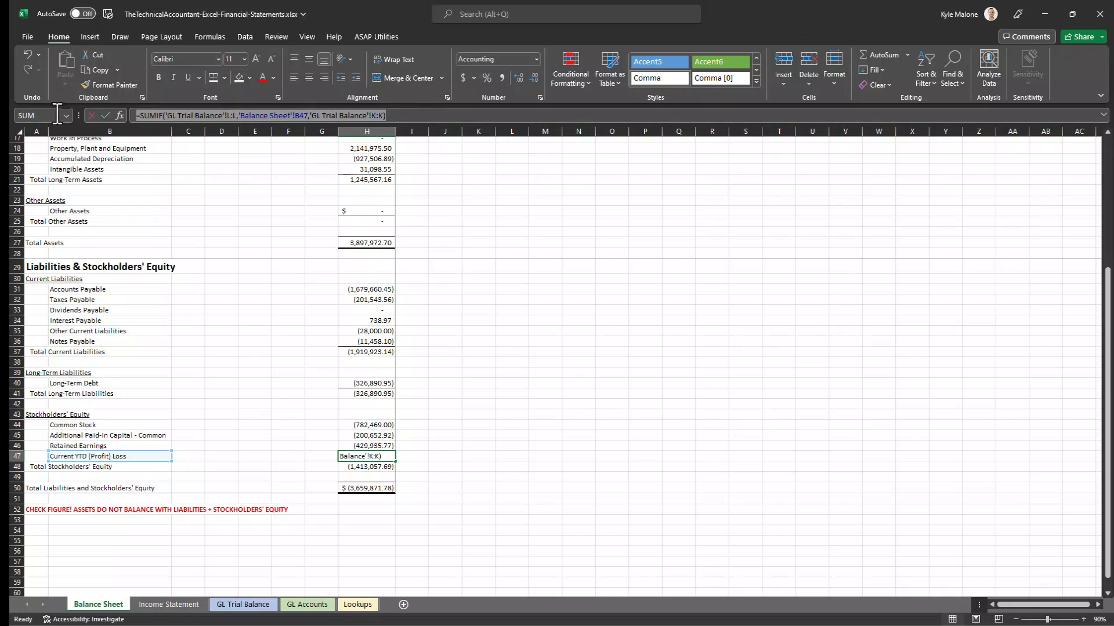
text(=SUMIF()
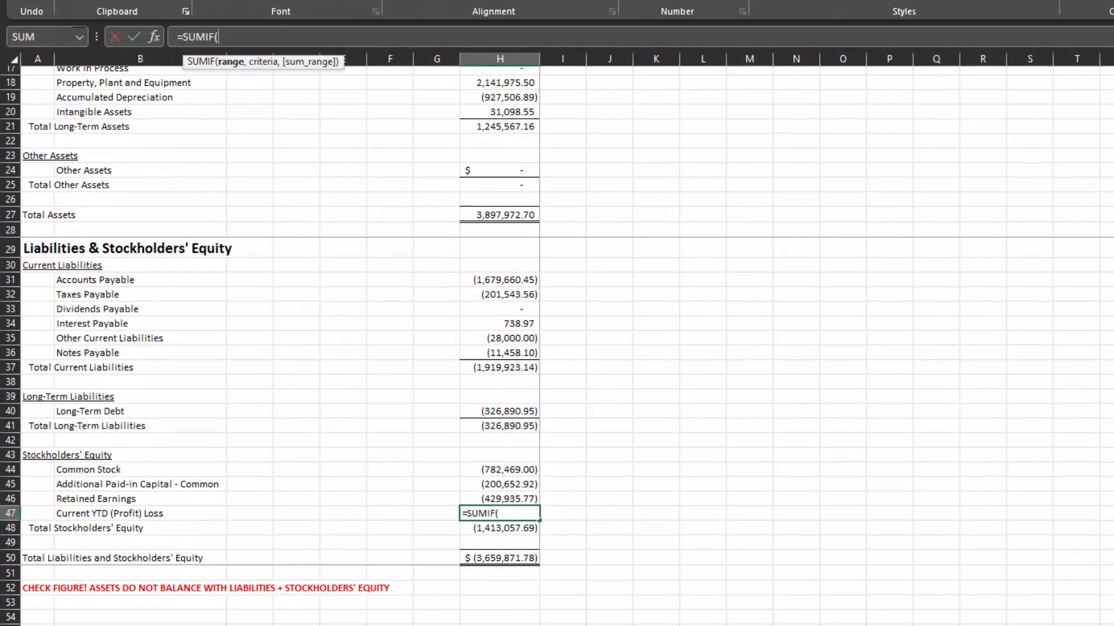
click(238, 604)
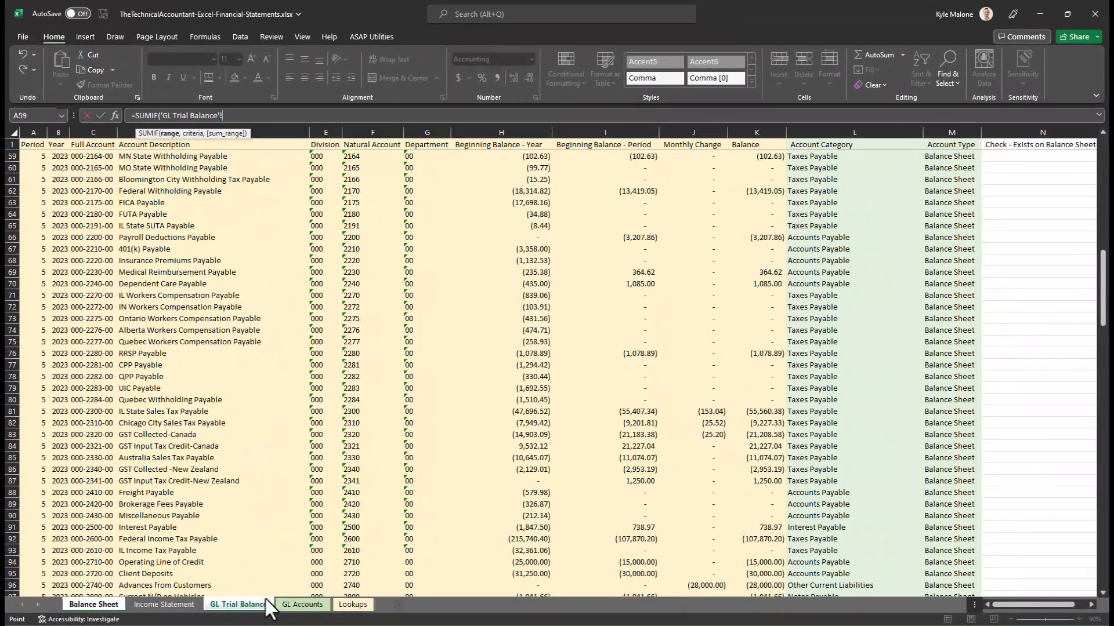
click(928, 128)
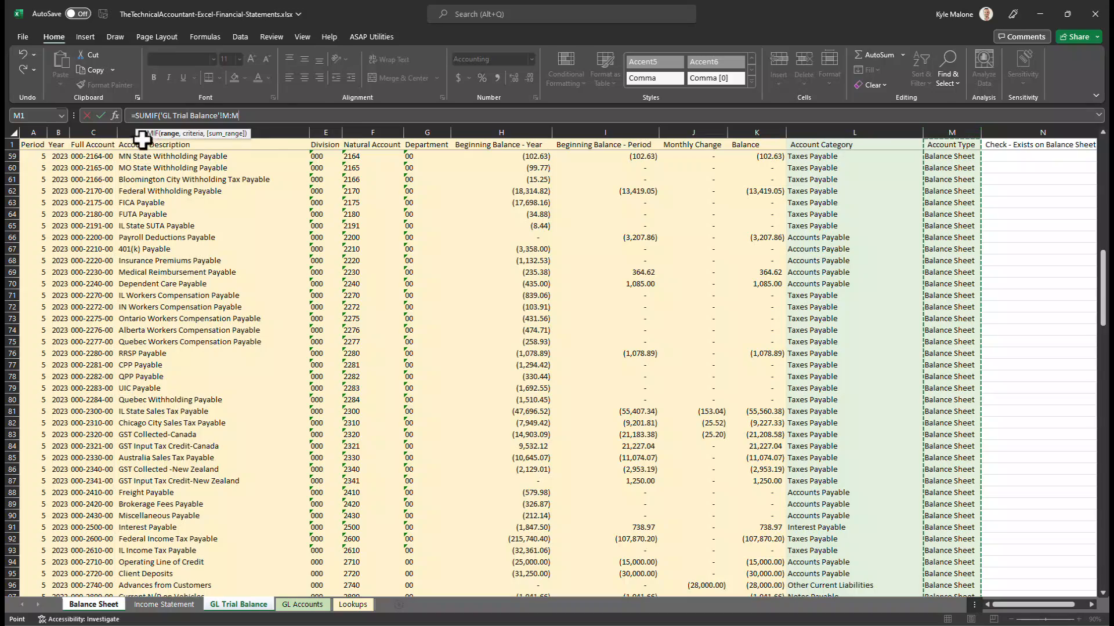
text(,"P)
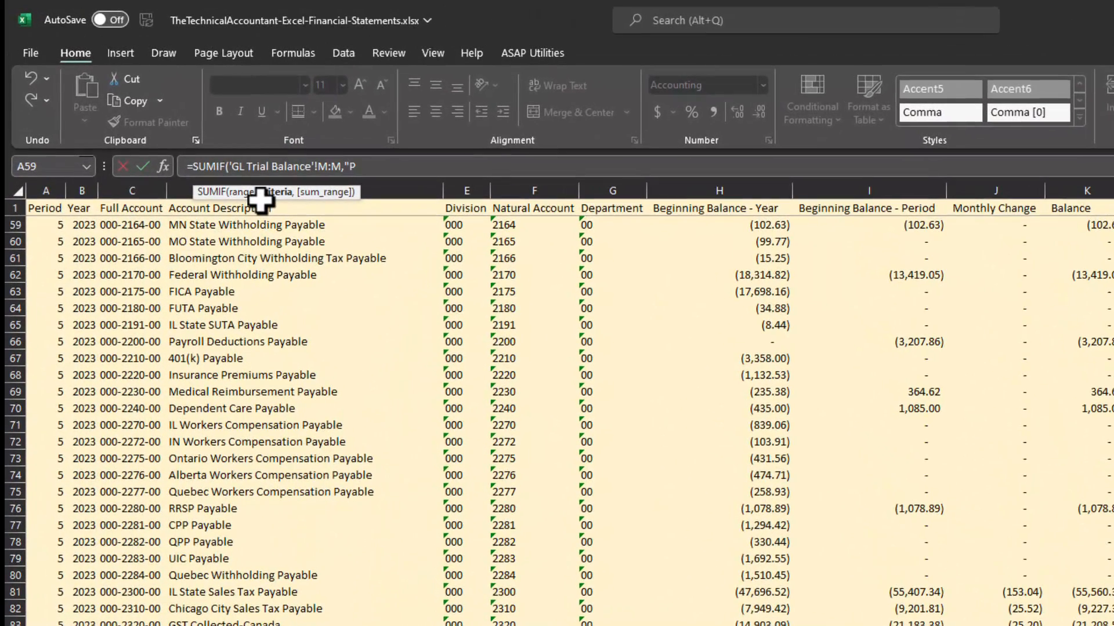
text(rofit and Loss",)
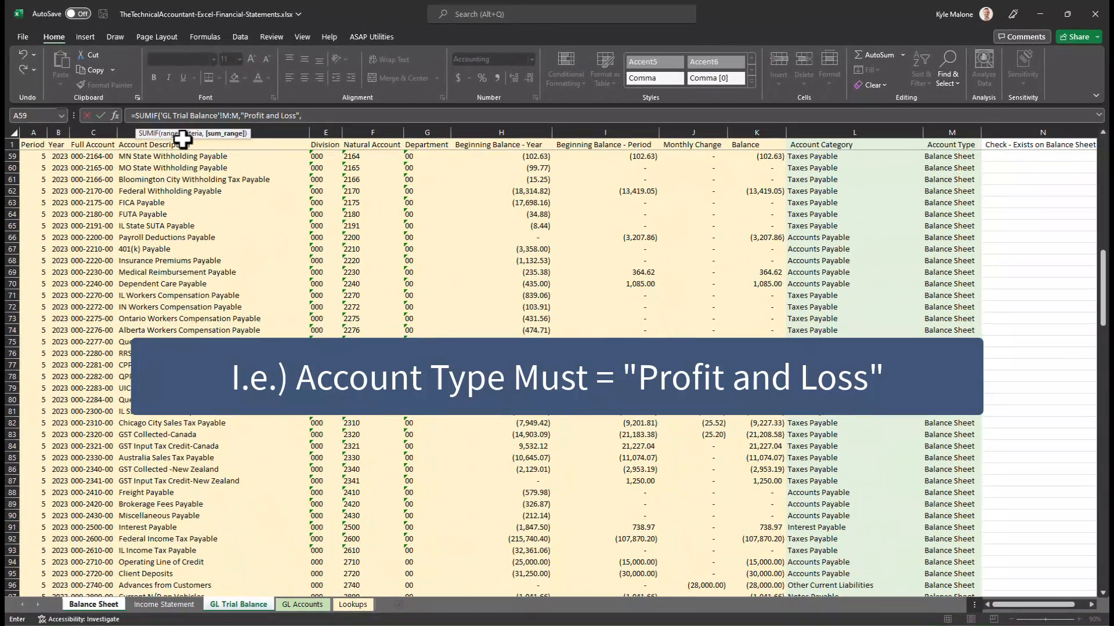
click(757, 122)
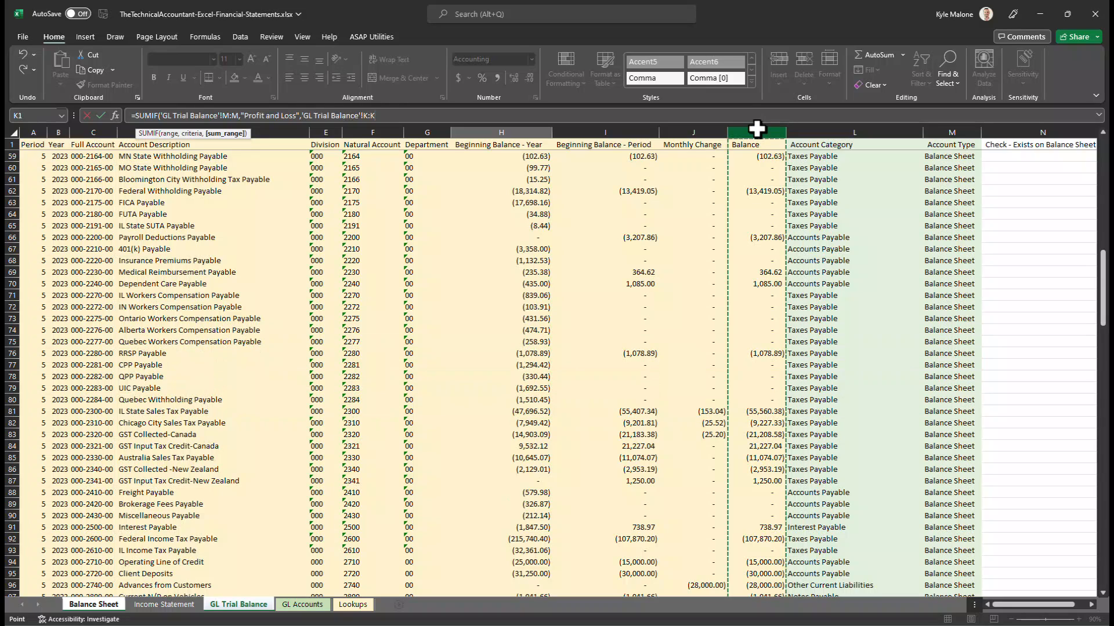
text())
scroll(926, 304, down, 17)
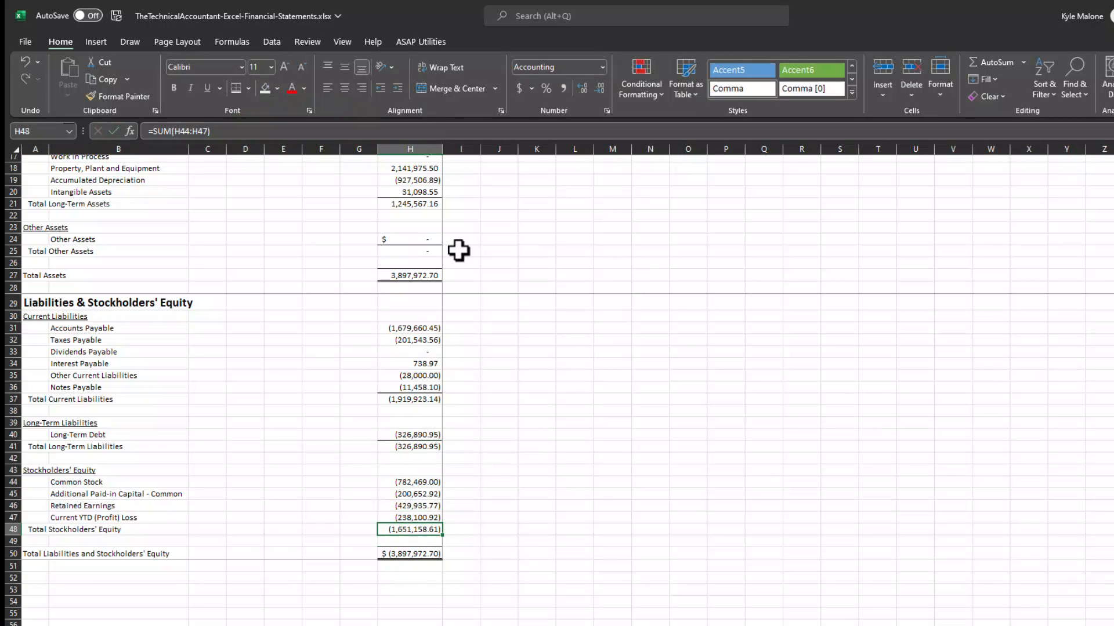
Step: Review the Current YTD (Profit) Loss formula, compare the totals in H27 and H50, and inspect the check figure cell A52
click(393, 518)
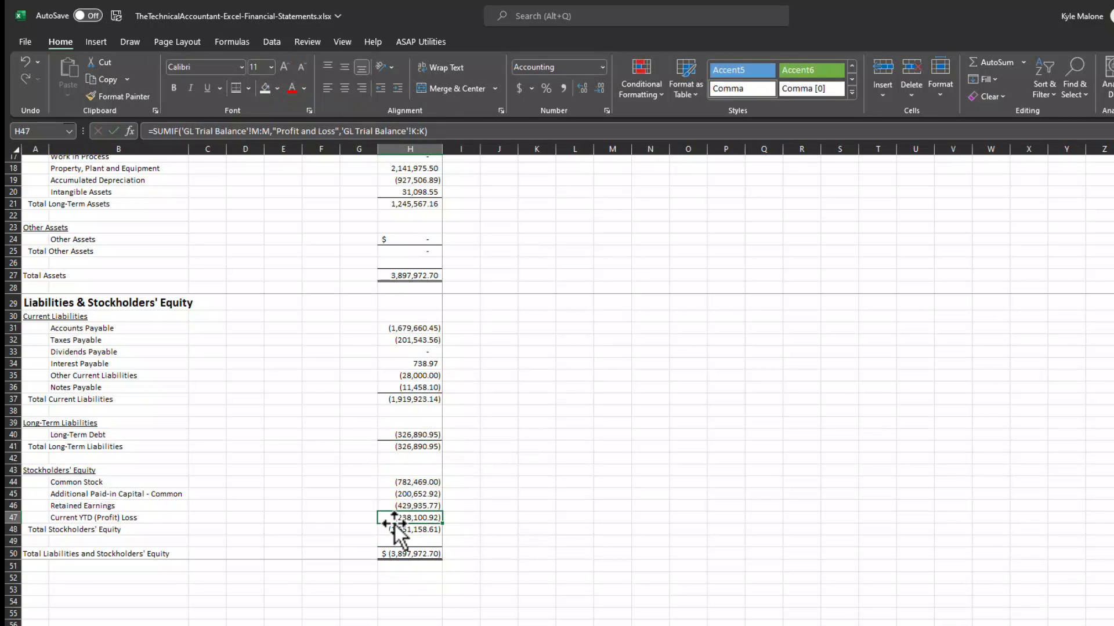
click(396, 555)
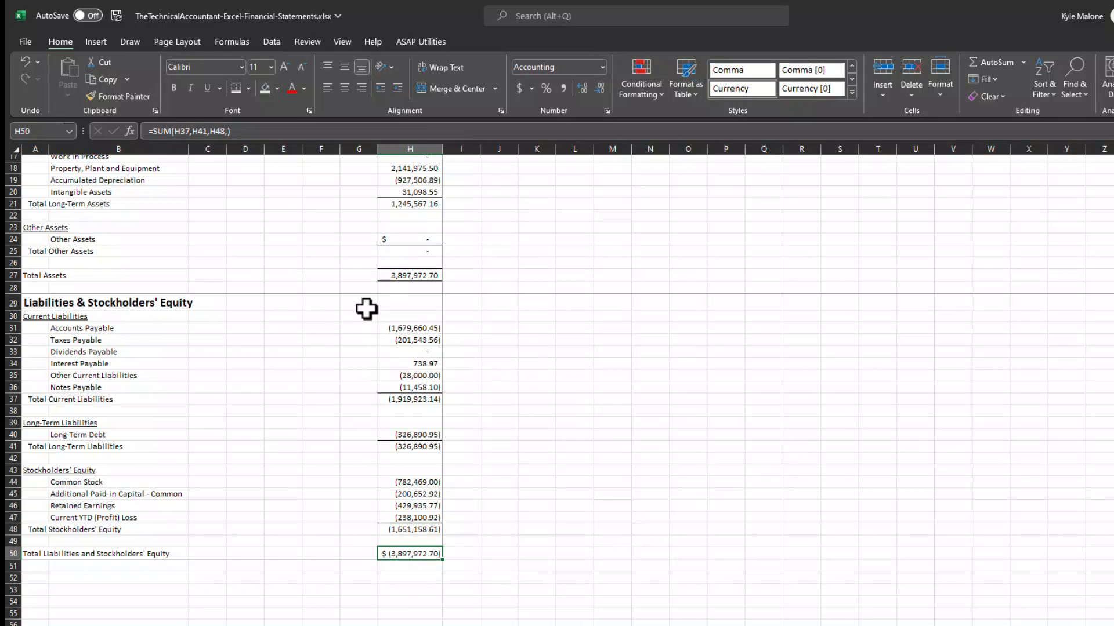
click(395, 276)
click(397, 548)
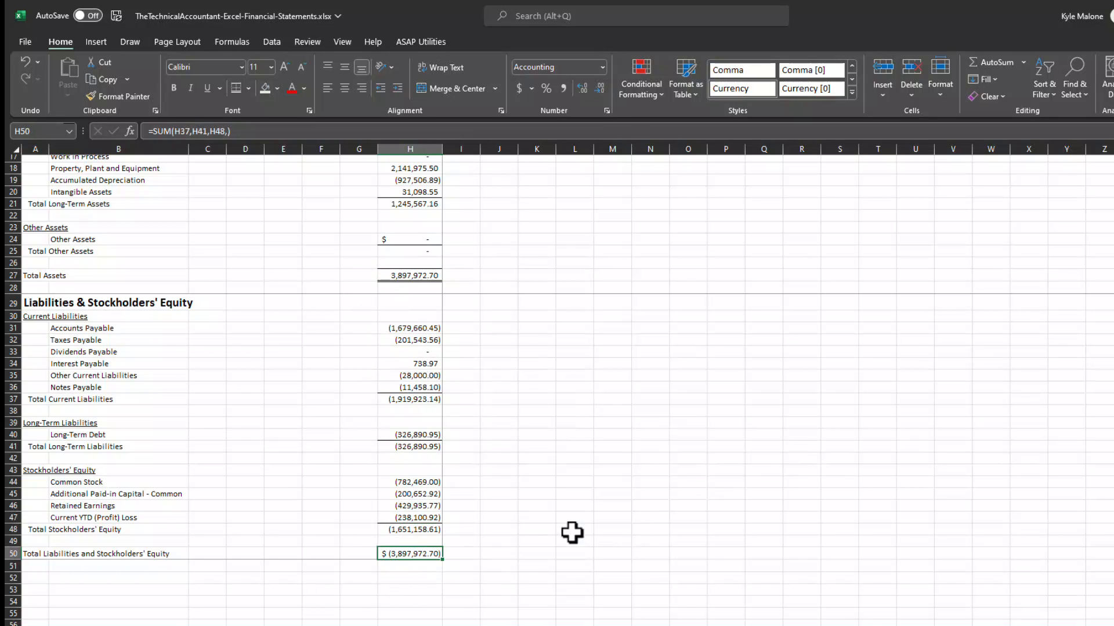
scroll(621, 497, down, 2)
click(63, 502)
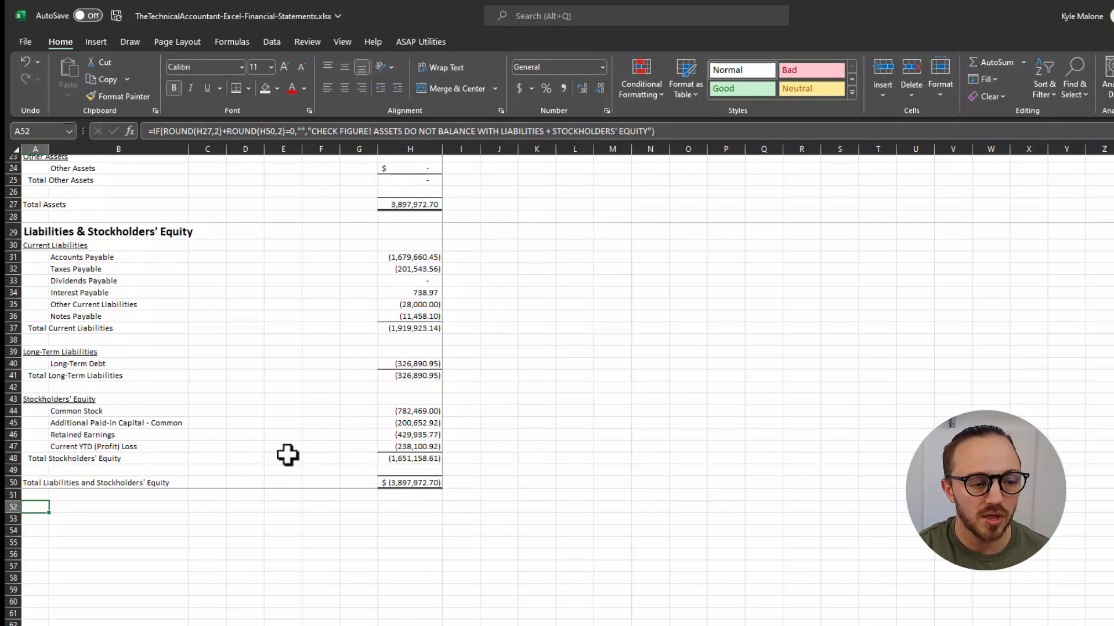
Step: Clear the Taxes Payable amount in H32 to test the balance check, and undo the deletion
click(389, 278)
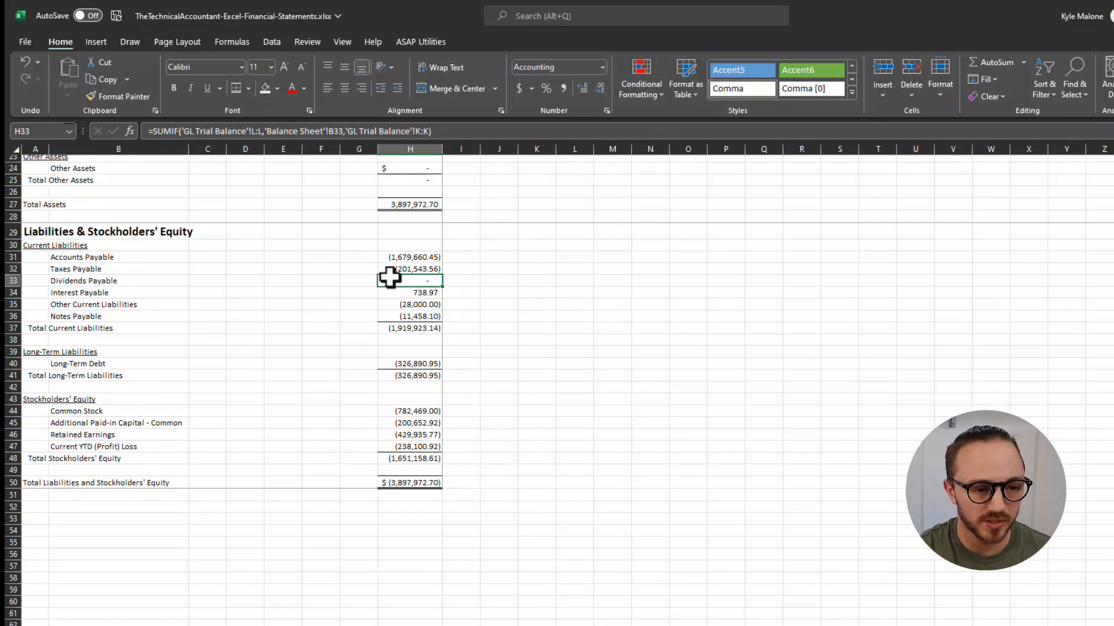
click(417, 269)
key(Delete)
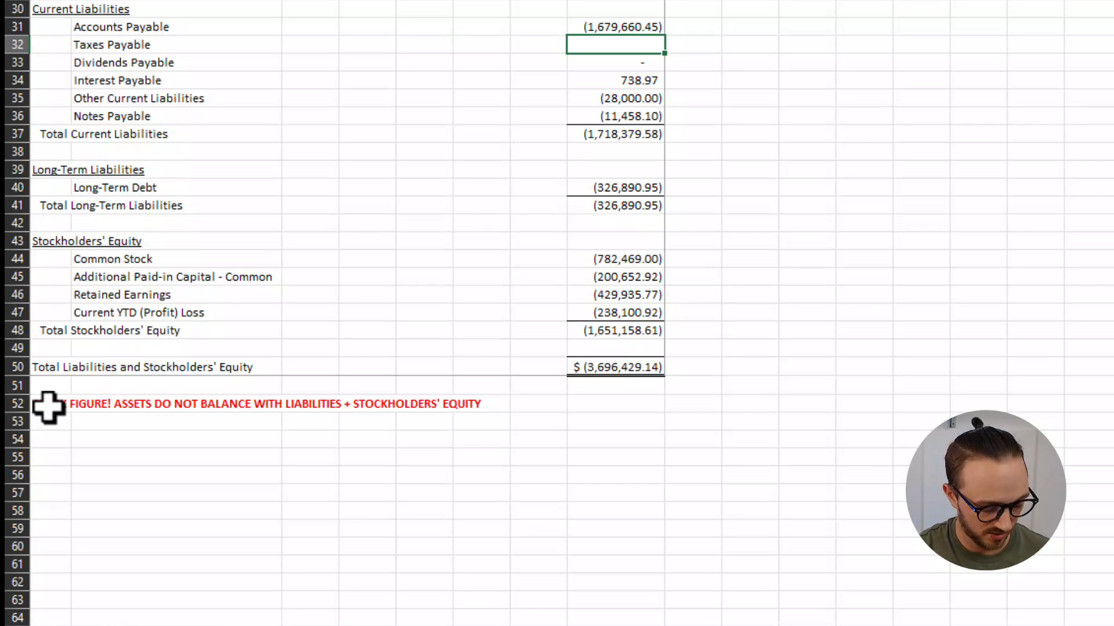
key(ctrl+z)
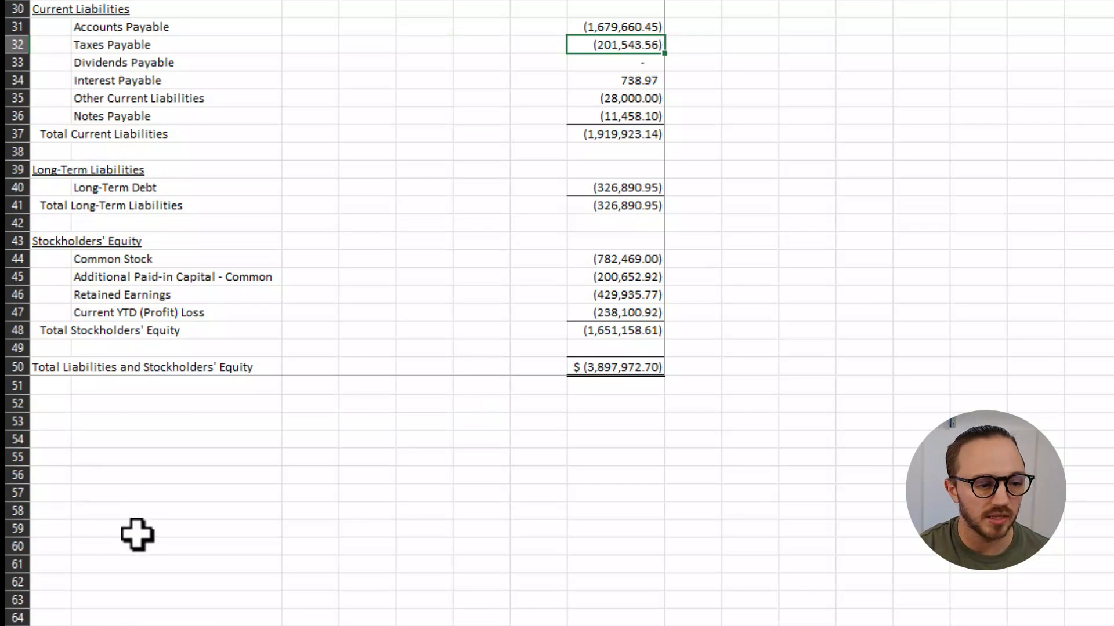
Step: Examine the IF and ROUND check figure formula in A52
click(62, 410)
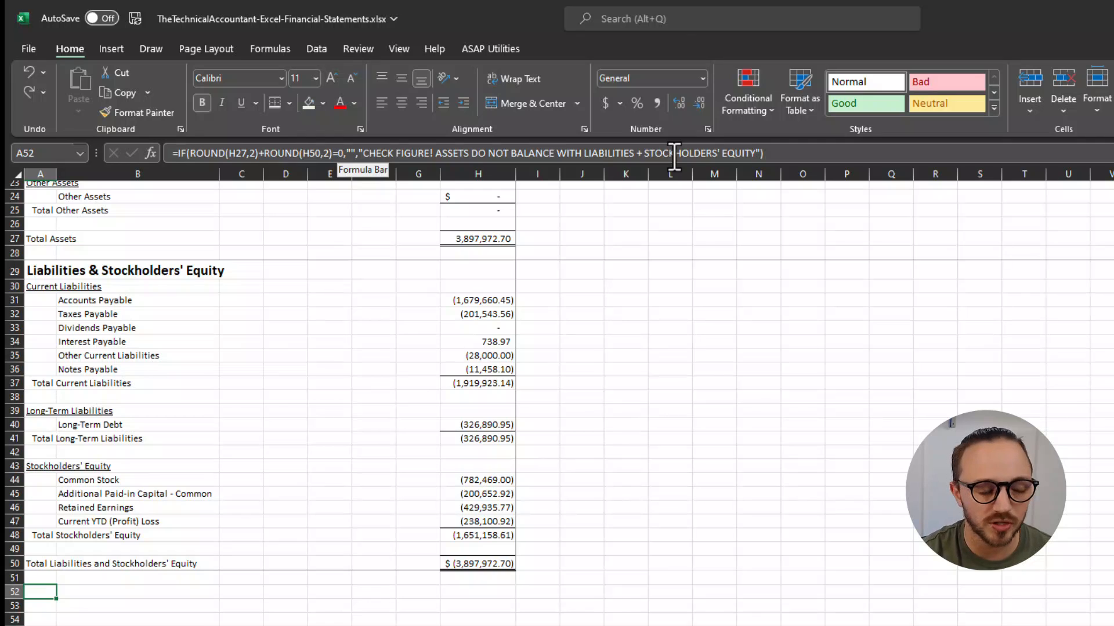
key(Down)
click(383, 550)
Step: Enter =CONCAT("Balances as of Period ",'GL Trial Balance'!A2) as the Balance Sheet's period heading in A3
scroll(388, 460, up, 8)
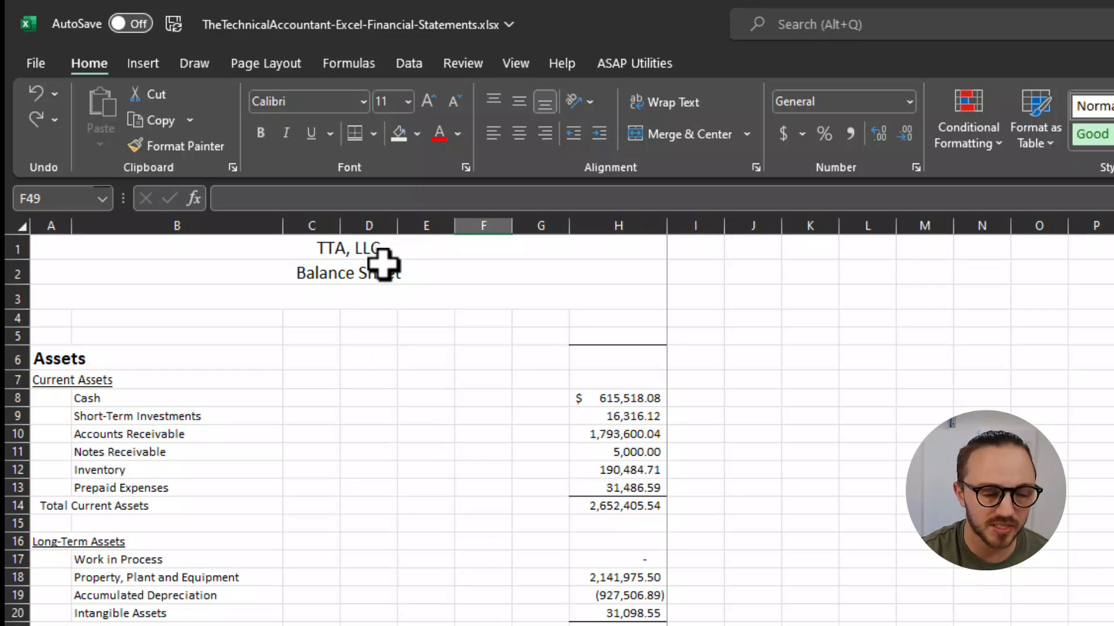
click(388, 294)
click(317, 199)
text(=con)
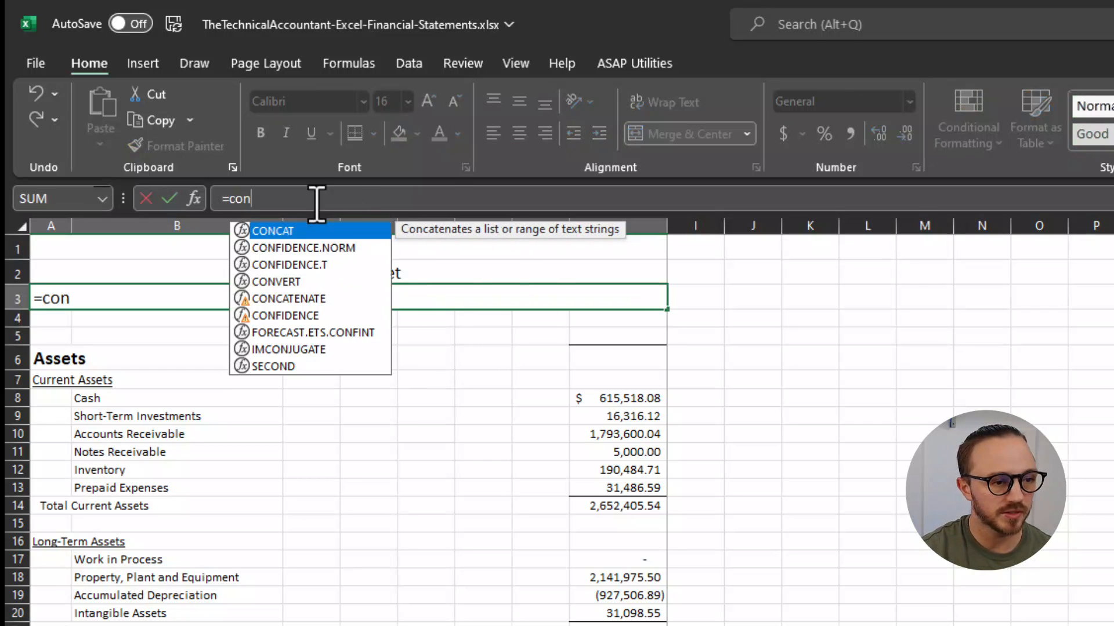
key(Tab)
text("Balances)
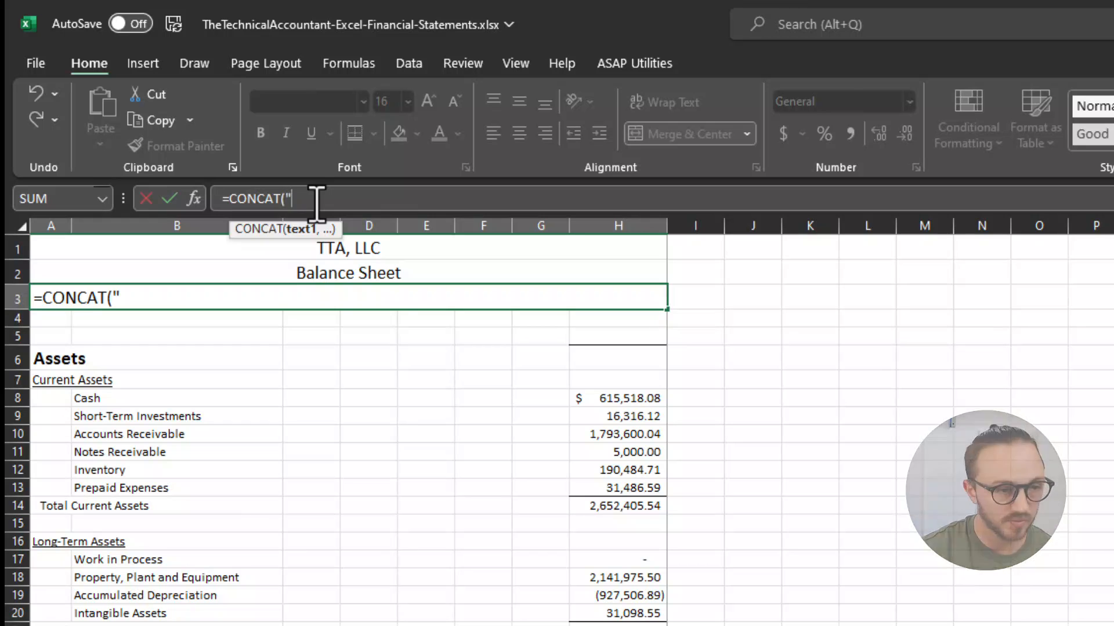
text( as of Period)
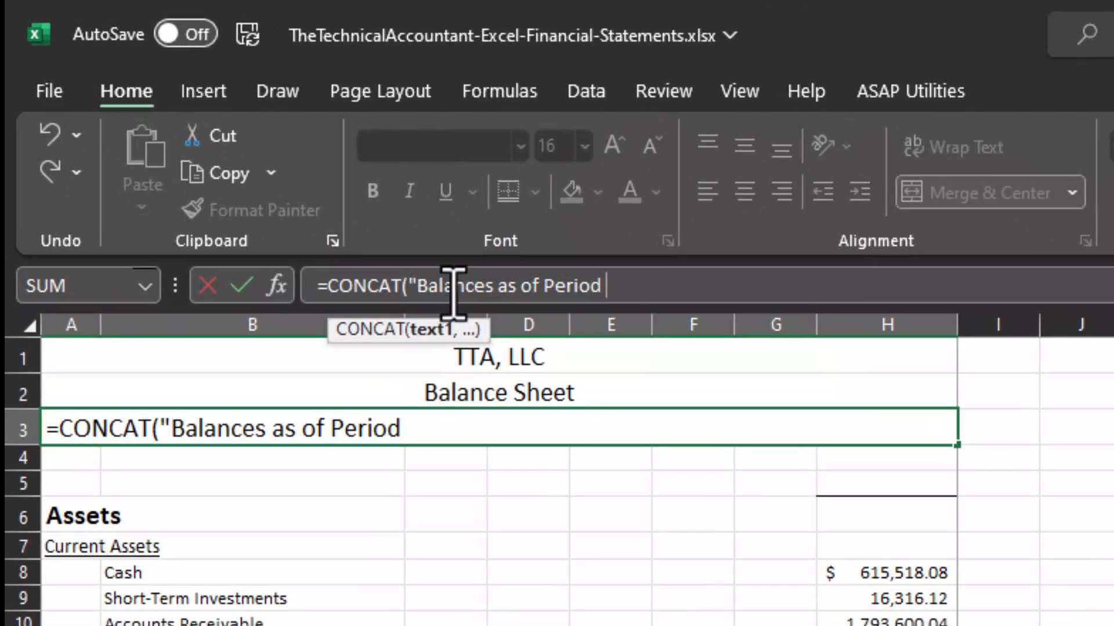
text( ",)
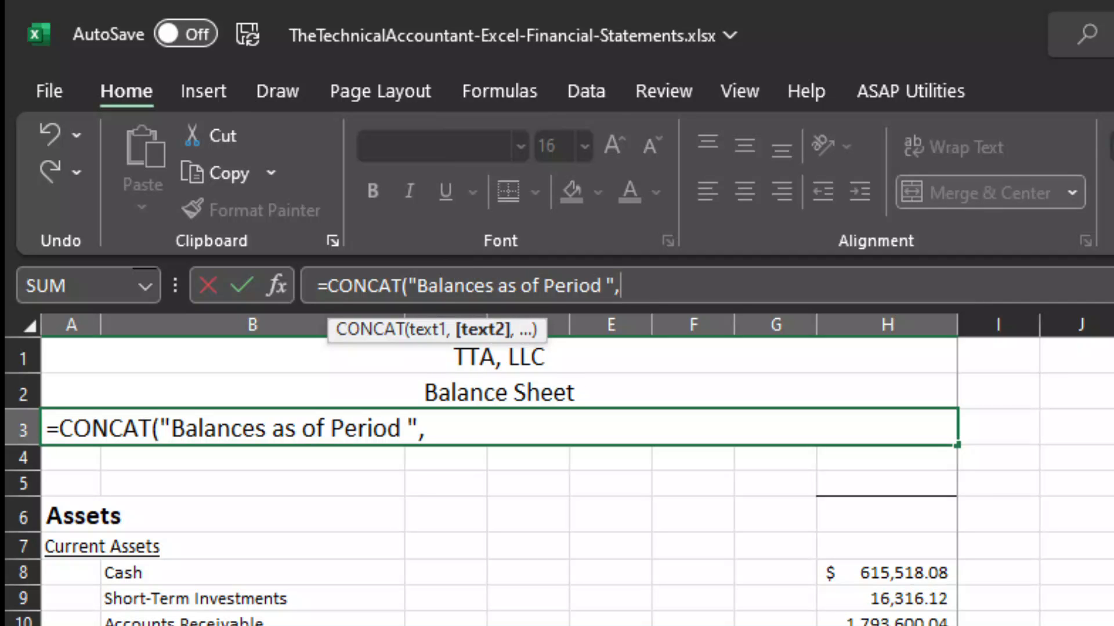
click(275, 625)
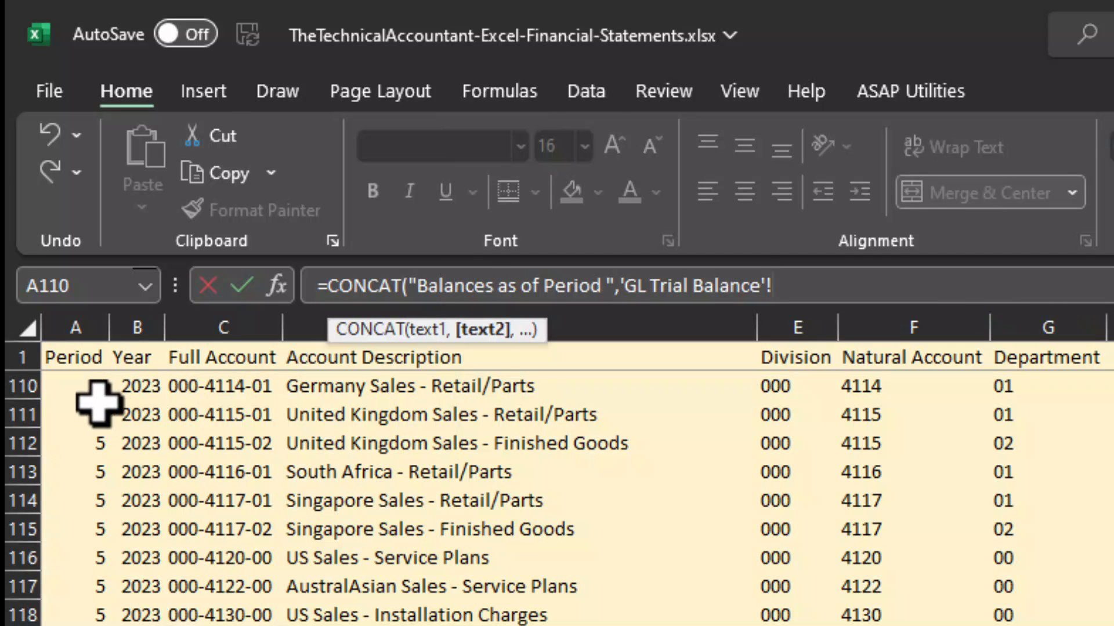
scroll(87, 406, up, 20)
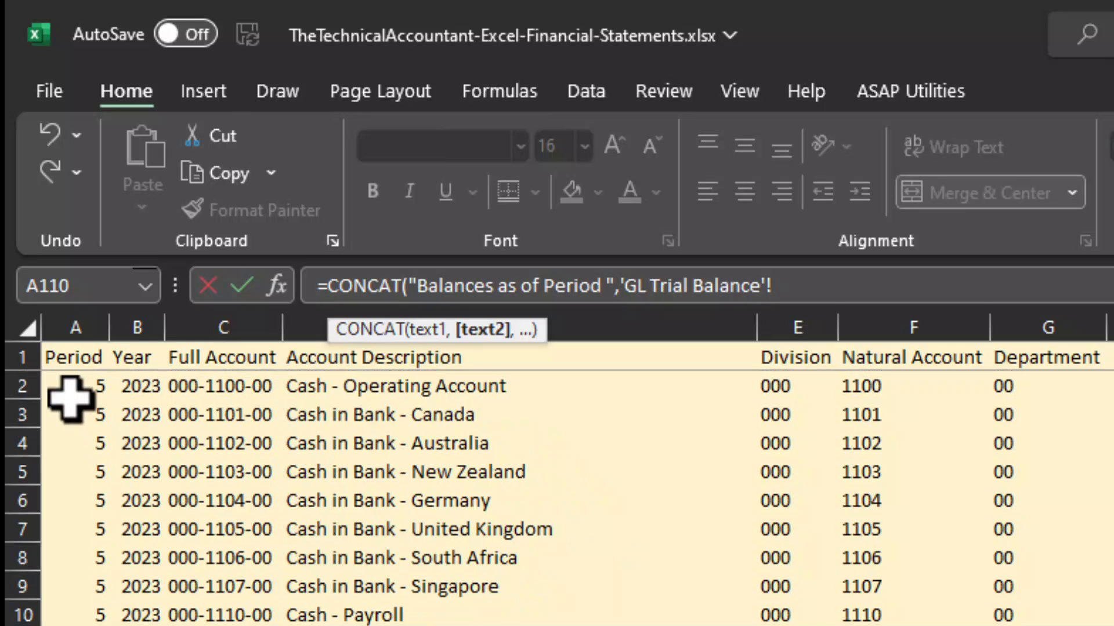
click(73, 389)
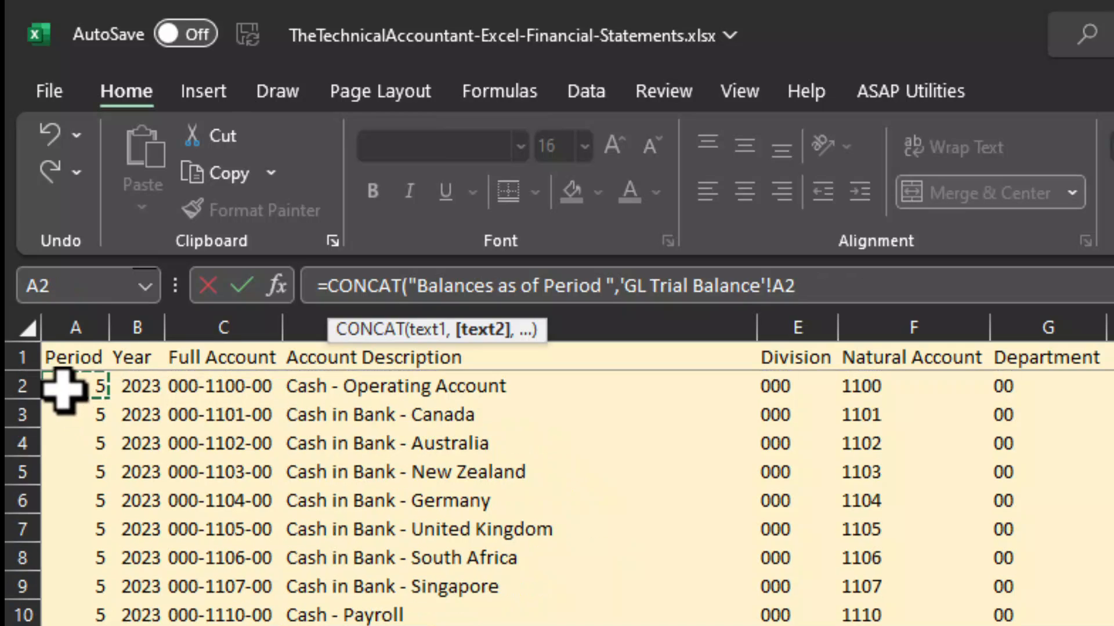
text())
key(Return)
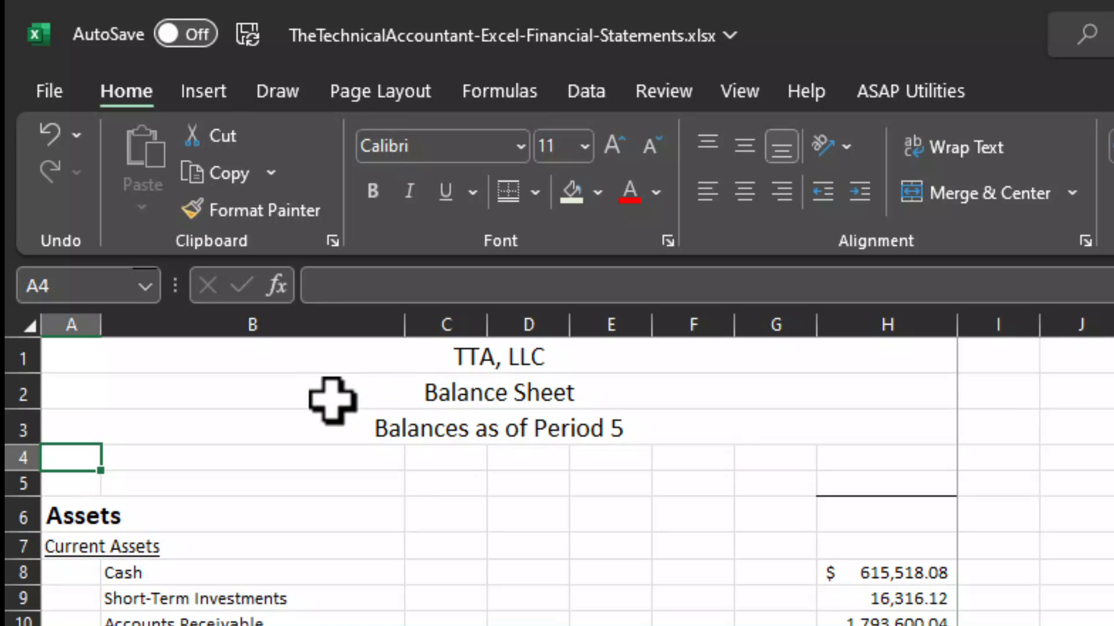
Step: Replace the A3 heading formula with =CONCAT("Balances as of ",TEXT(EOMONTH(DATE('GL Trial Balance'!$B$2,'GL Trial Balance'!$A$2,1),0),"mm/dd/yyyy"))
click(310, 433)
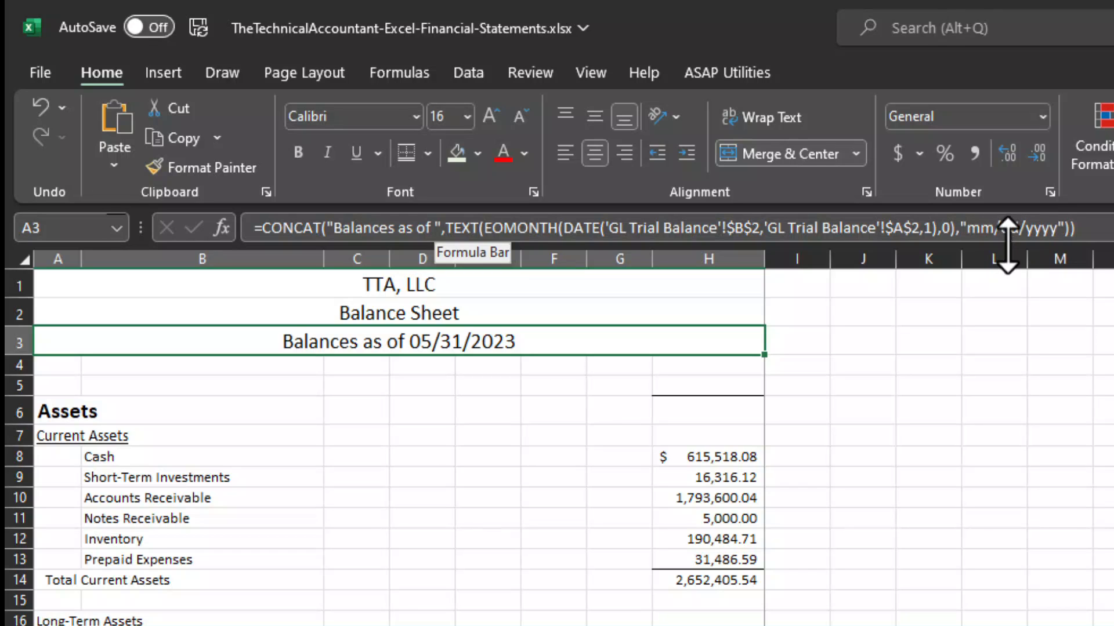
key(Down)
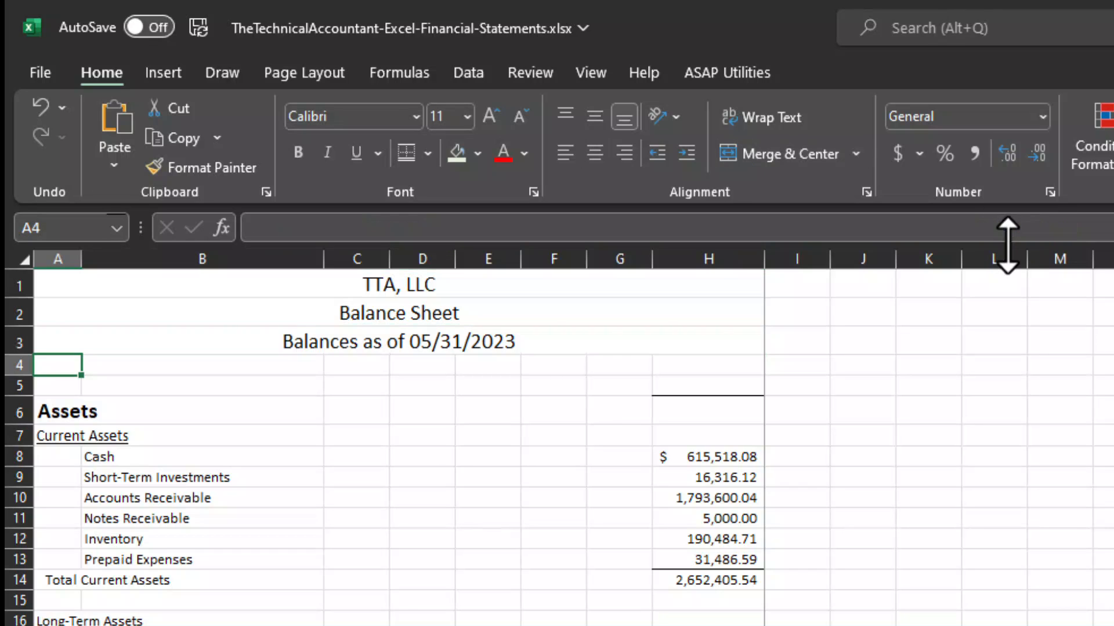
Step: Enter =TEXT(DATE('GL Trial Balance'!B2,'GL Trial Balance'!A2,1),"mmmm") in H4 as the month heading of the balance column
click(723, 373)
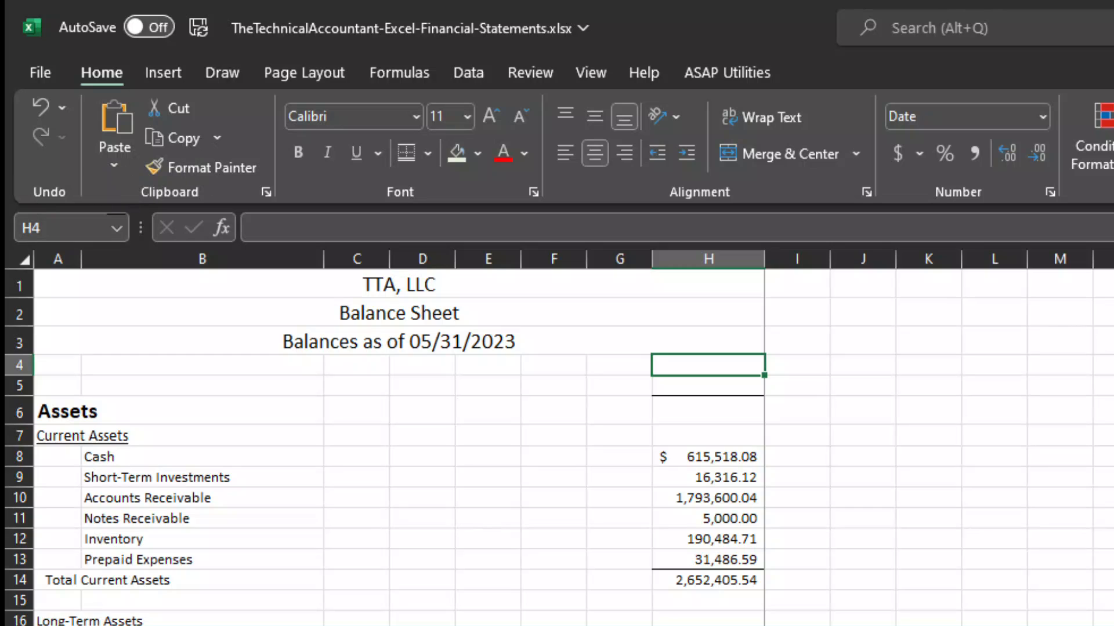
click(602, 232)
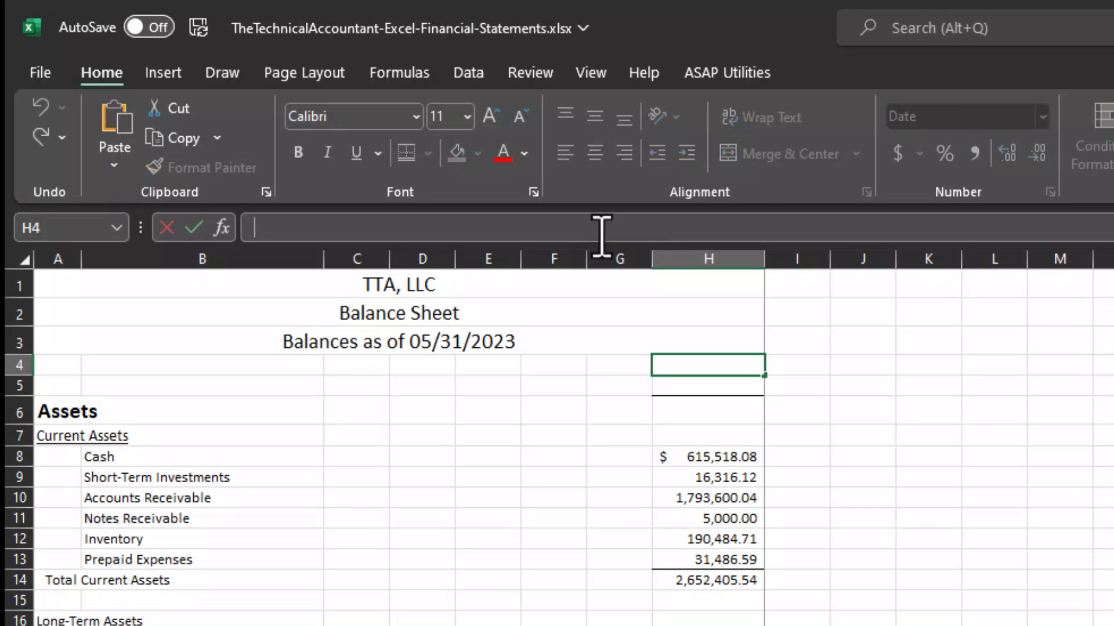
text(=text)
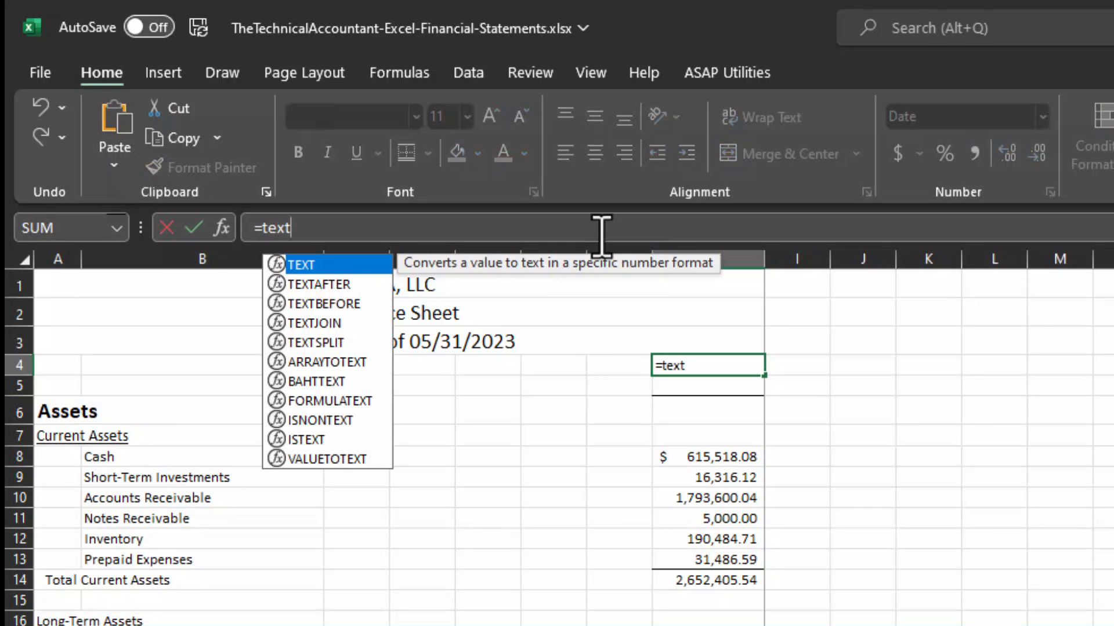
key(Tab)
text(date)
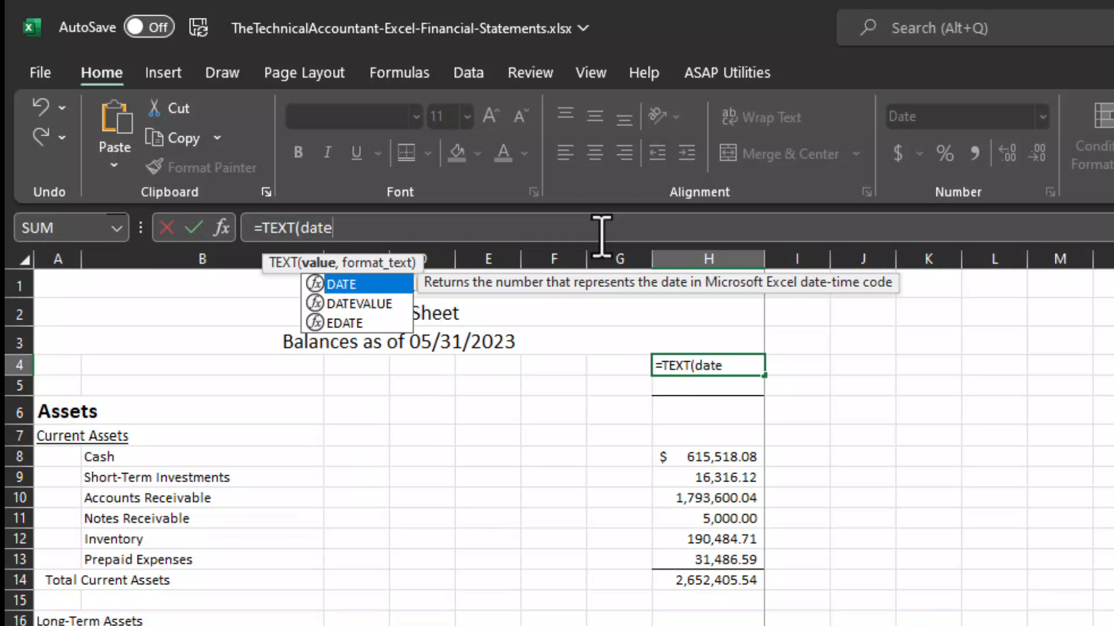
key(Tab)
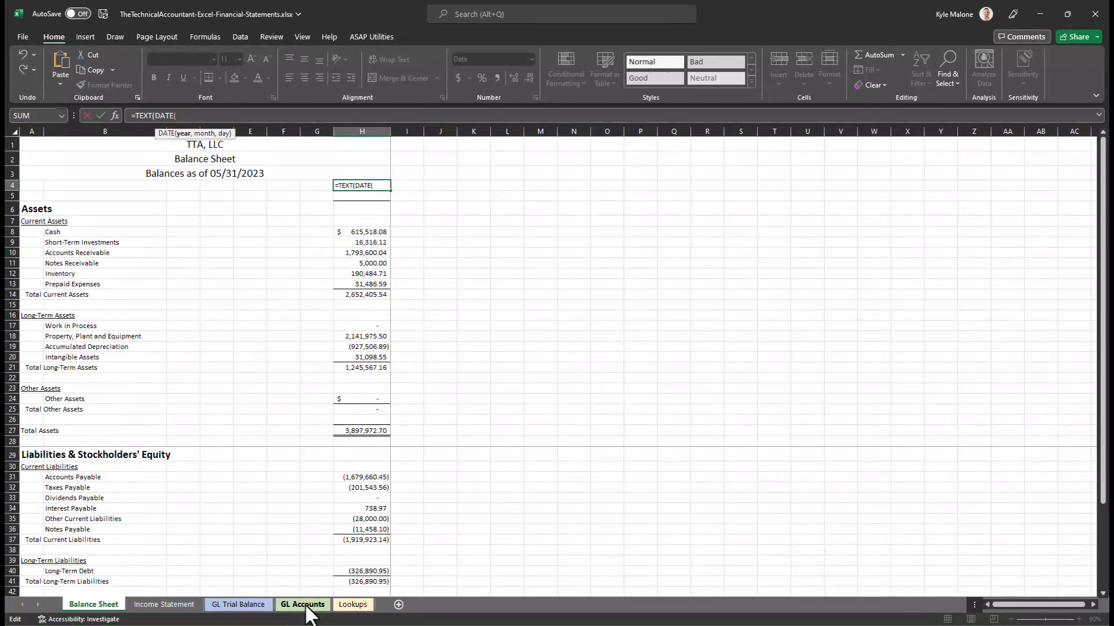
click(255, 604)
click(56, 159)
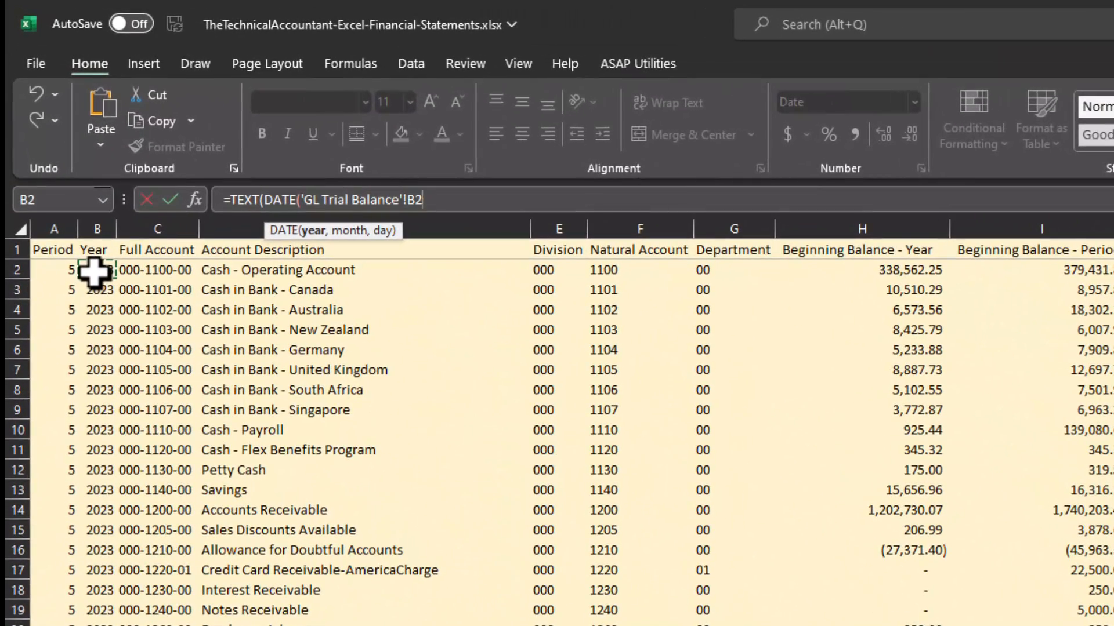
text(,)
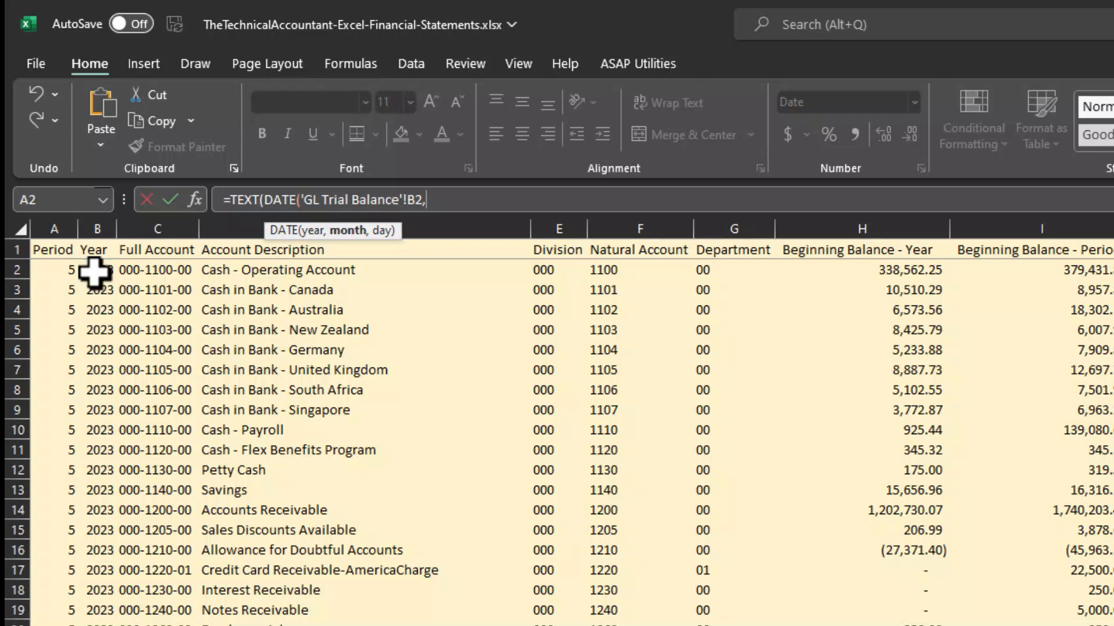
click(56, 269)
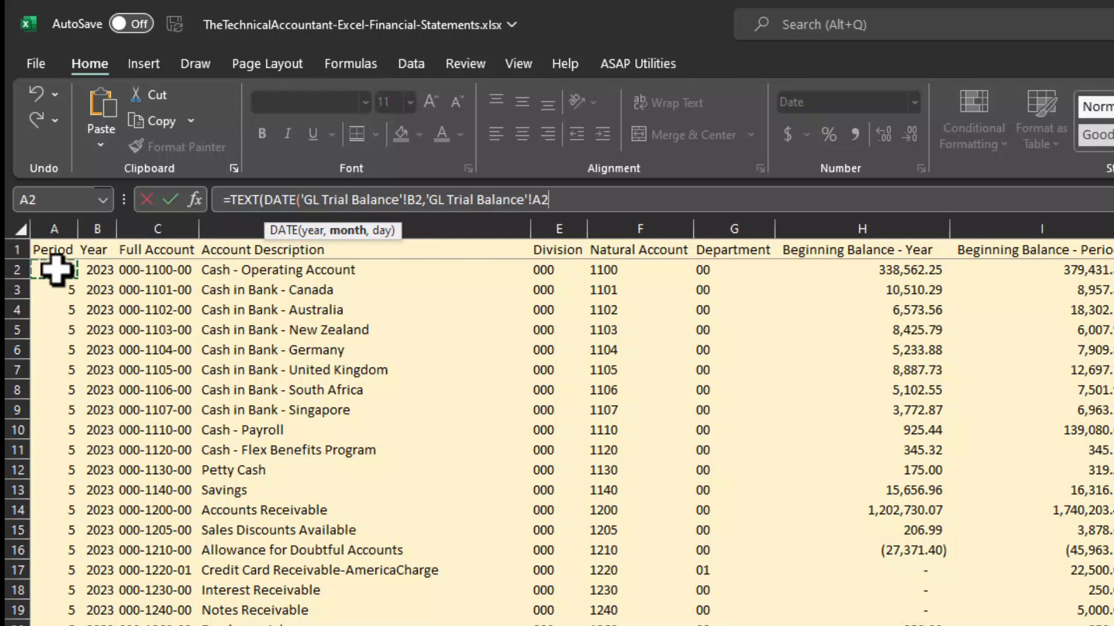
text(,)
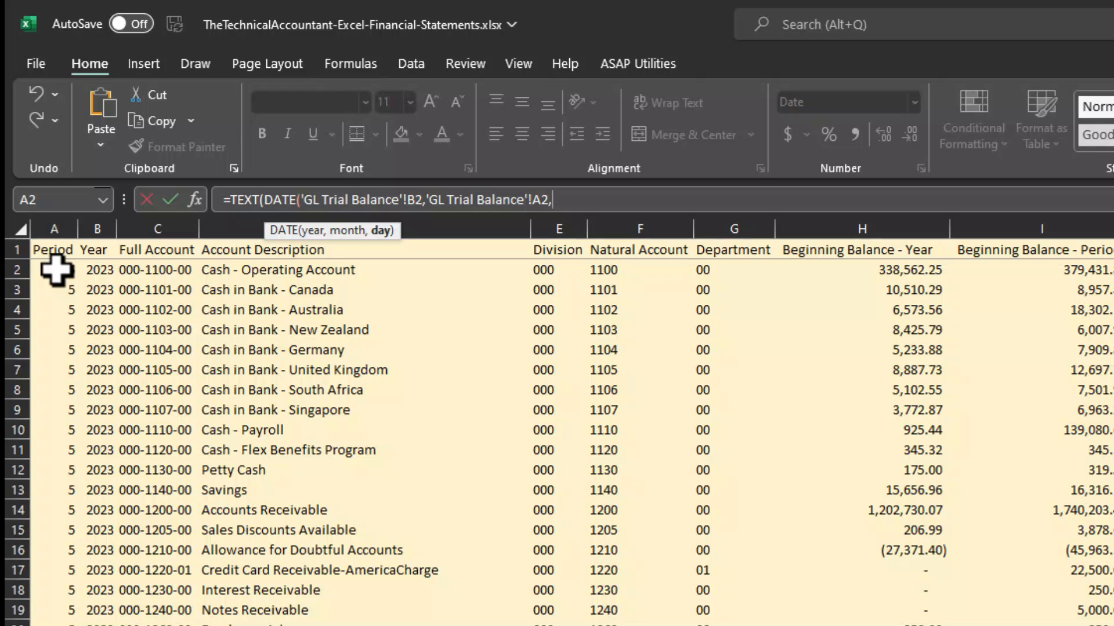
text(1))
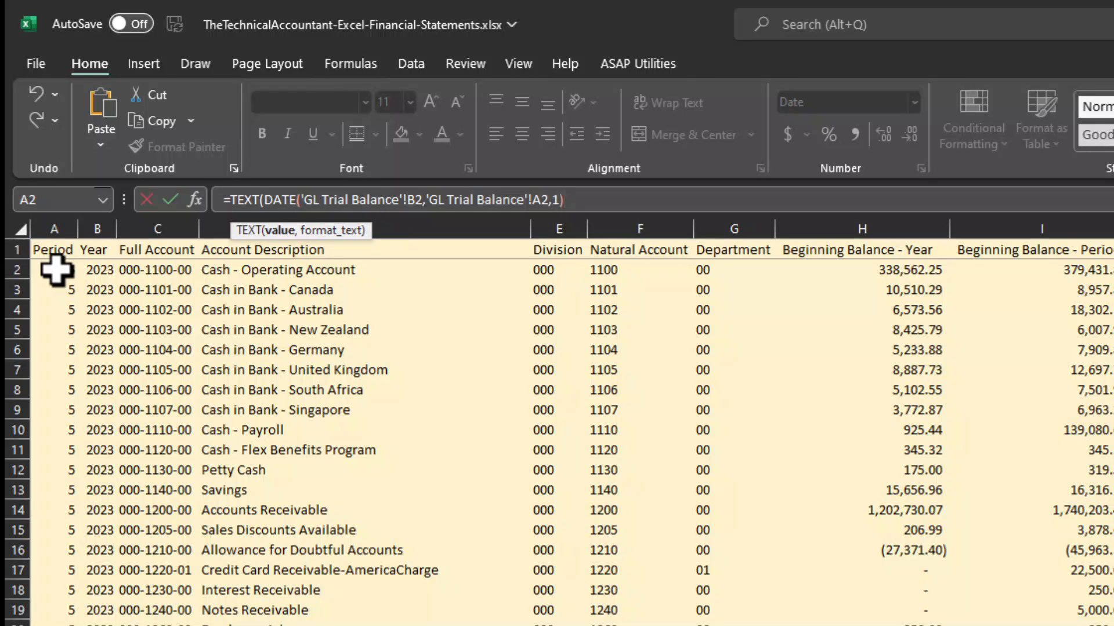
text(,")
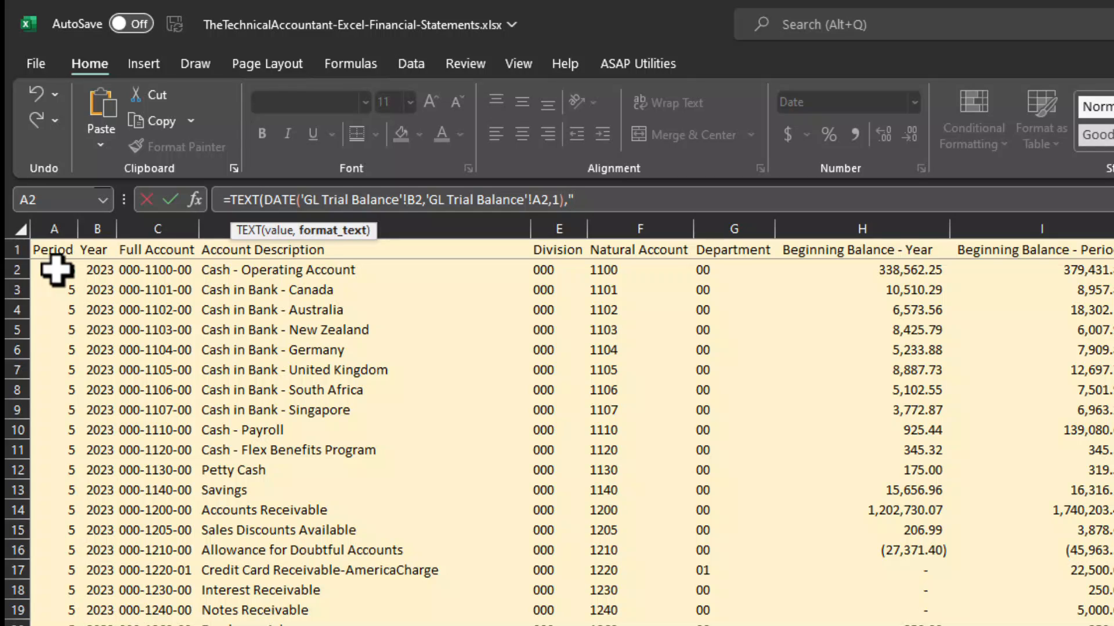
text(mmmm"))
key(Return)
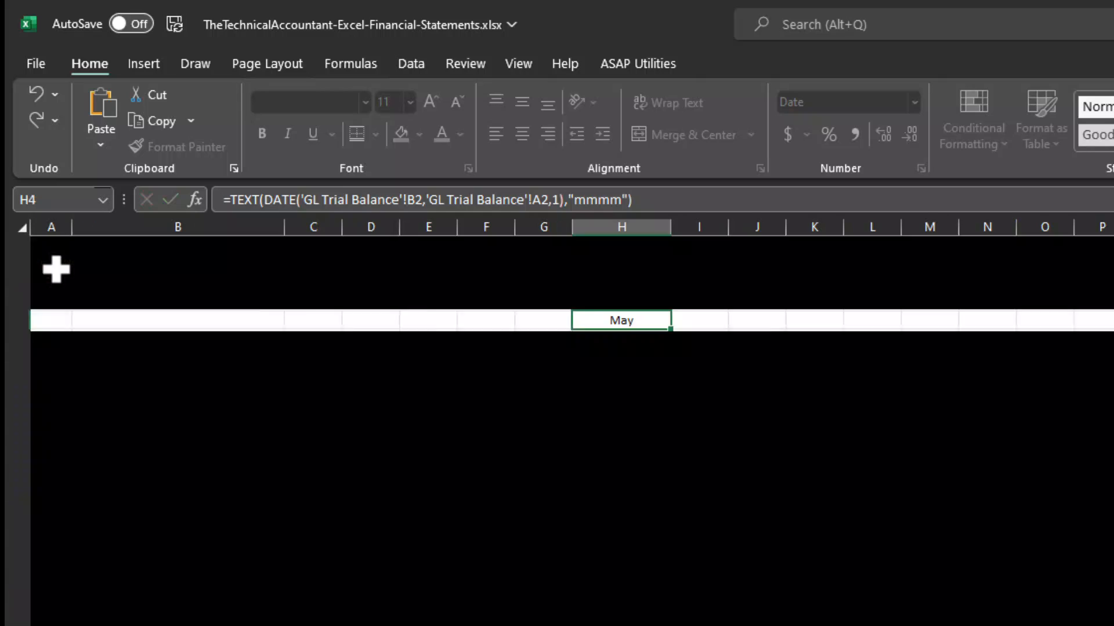
key(Up)
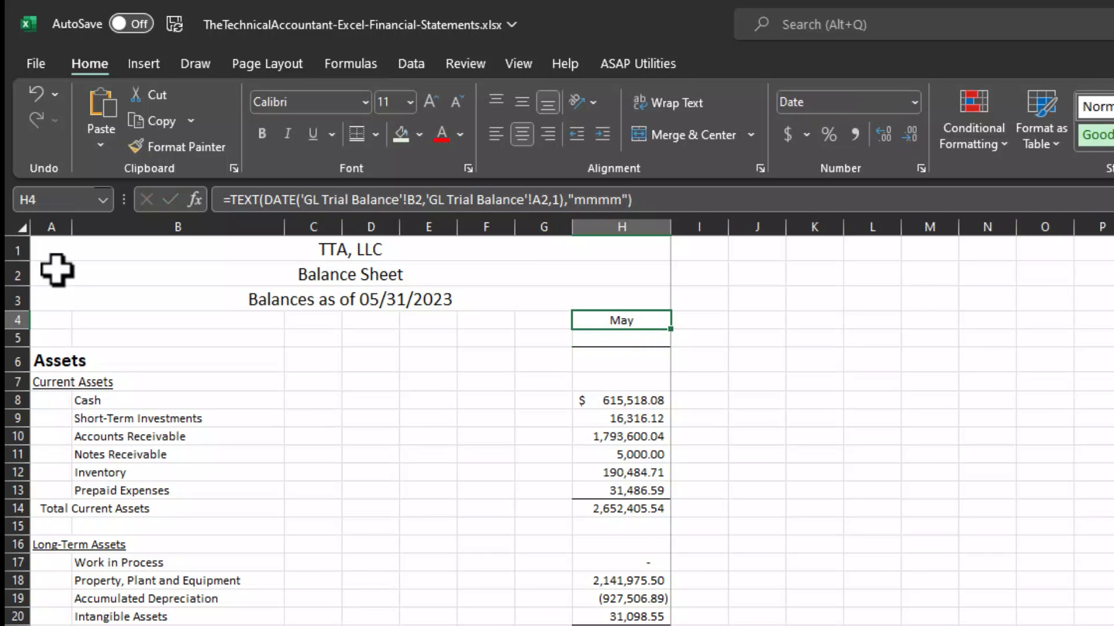
Step: Link H5 to the trial balance year with ='GL Trial Balance'!B2
key(Down)
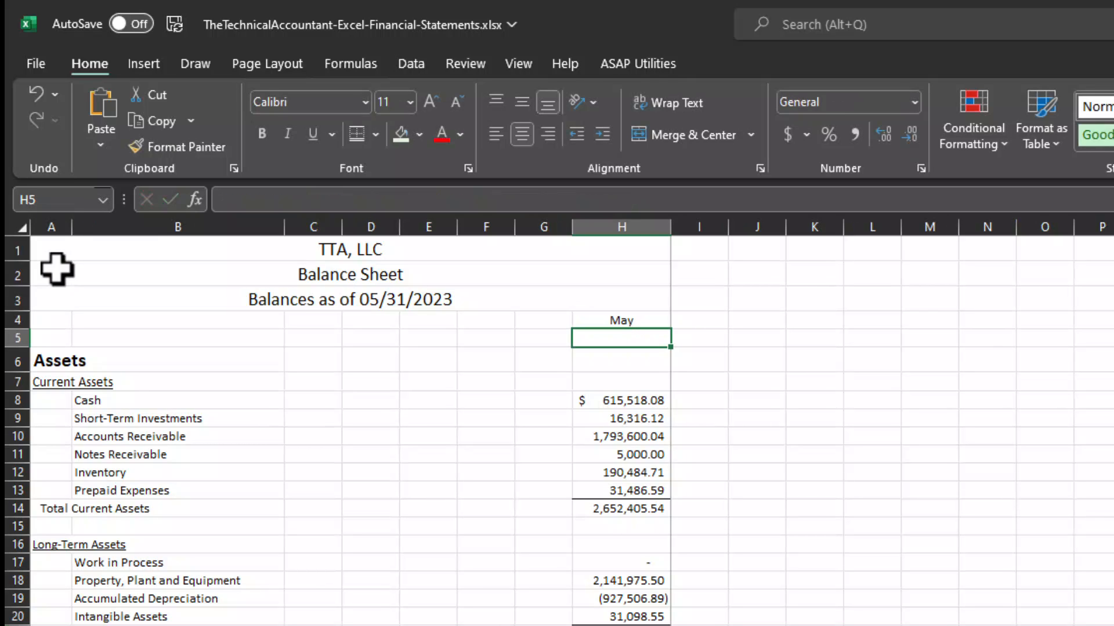
text(=)
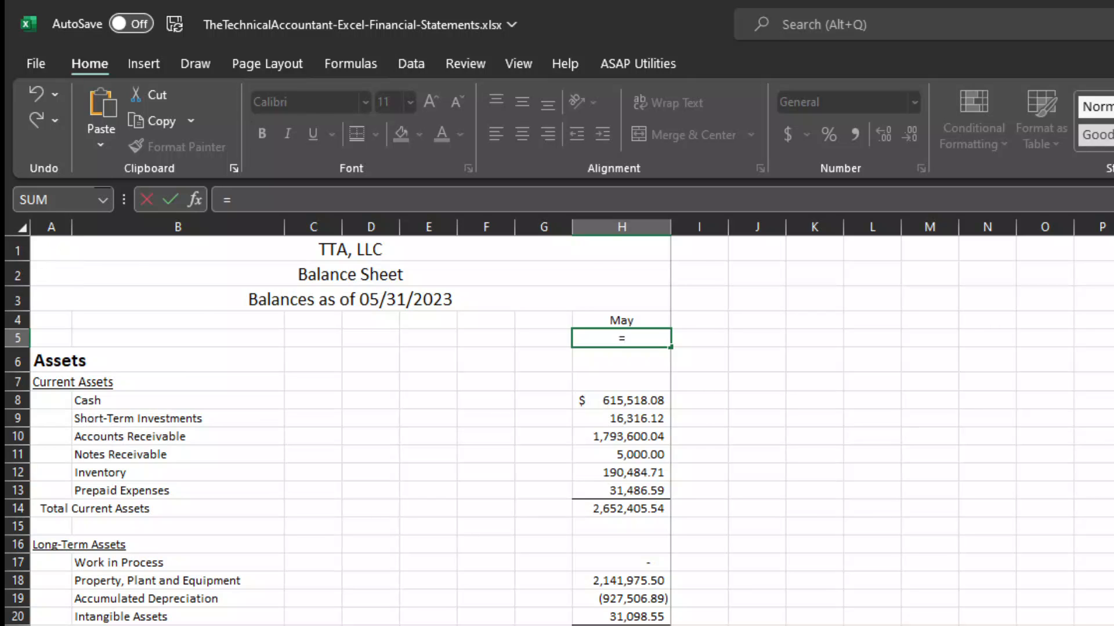
key(ctrl+Page_Down)
click(88, 270)
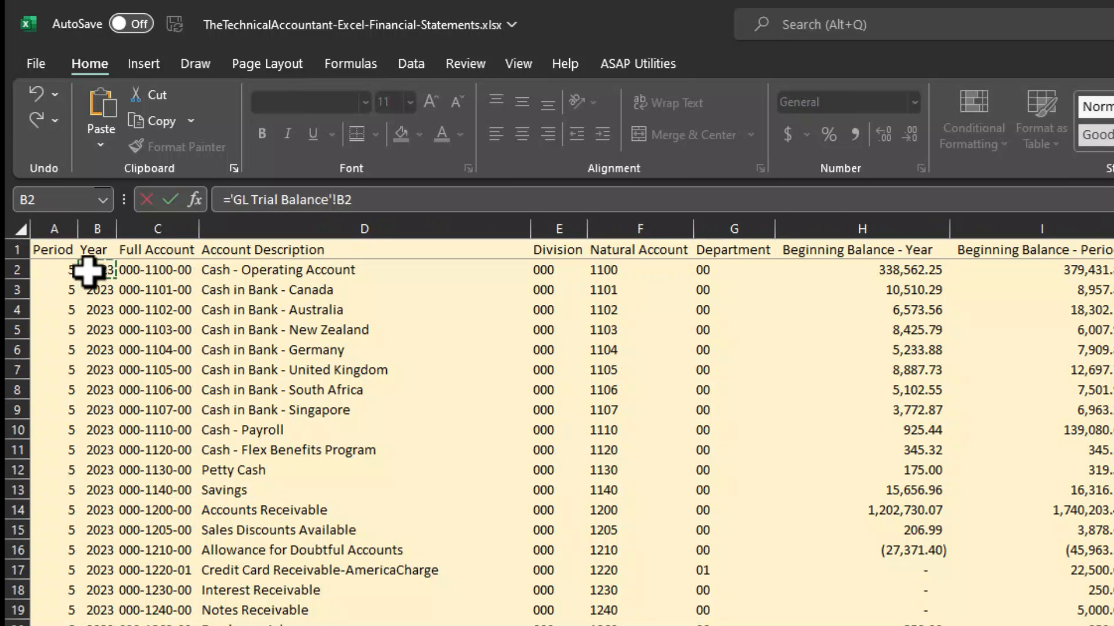
key(Return)
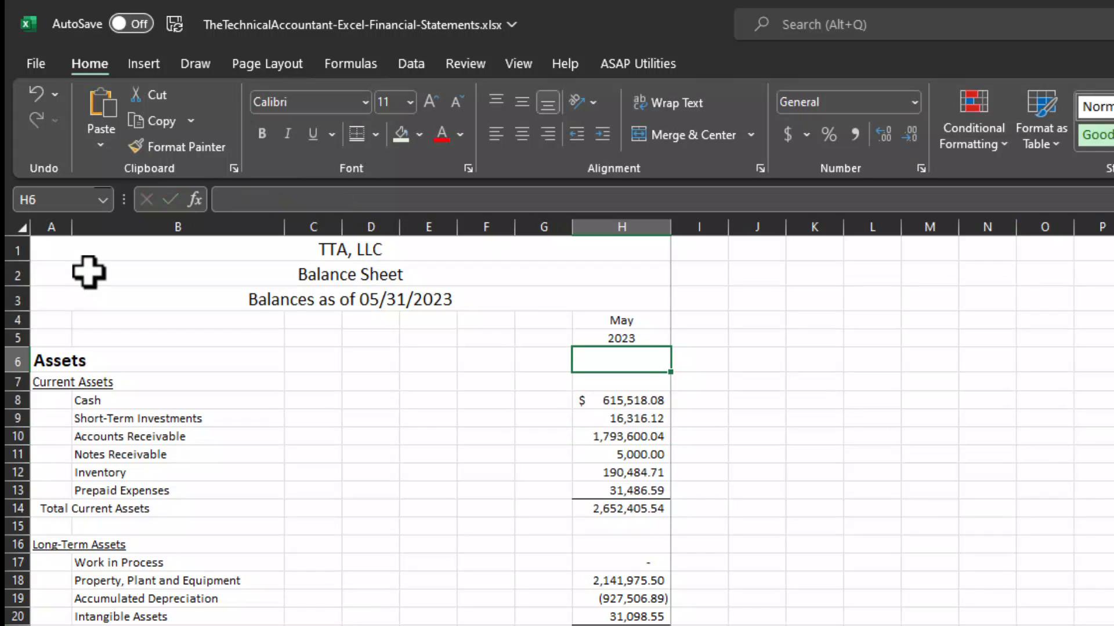
click(505, 367)
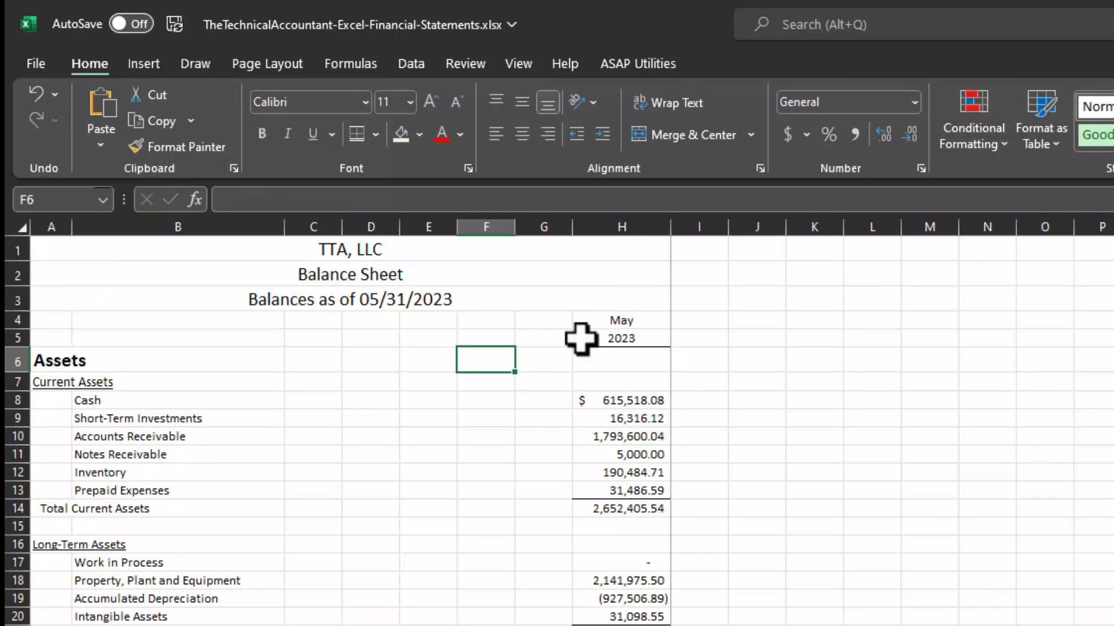
Step: Review the A3 heading formula and examine the page break above Liabilities & Stockholders' Equity in Page Break Preview
click(290, 305)
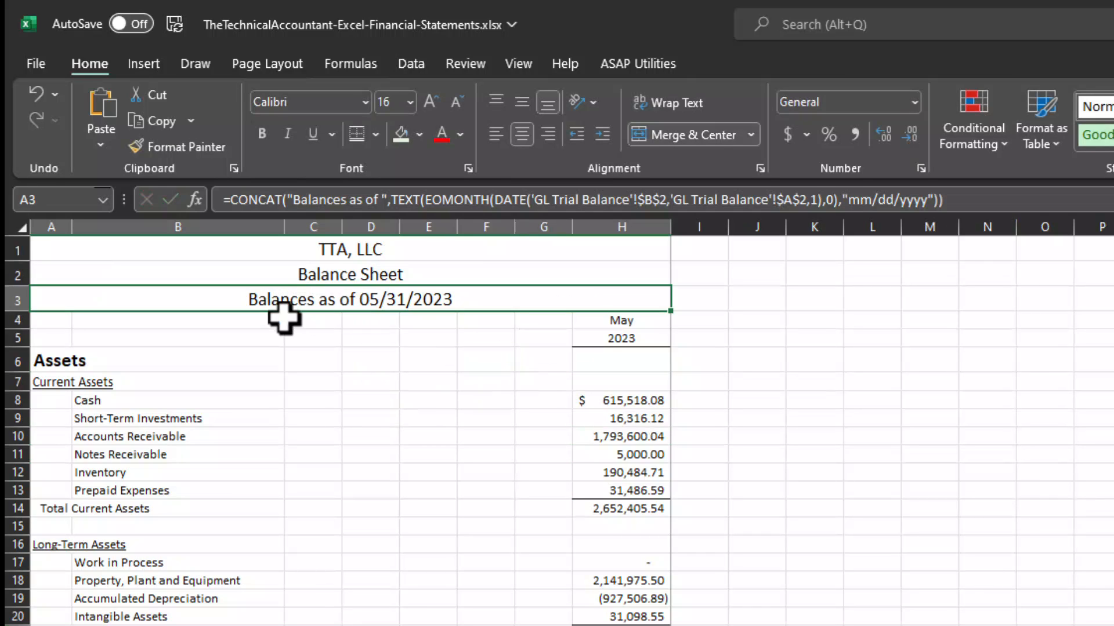
scroll(284, 317, down, 3)
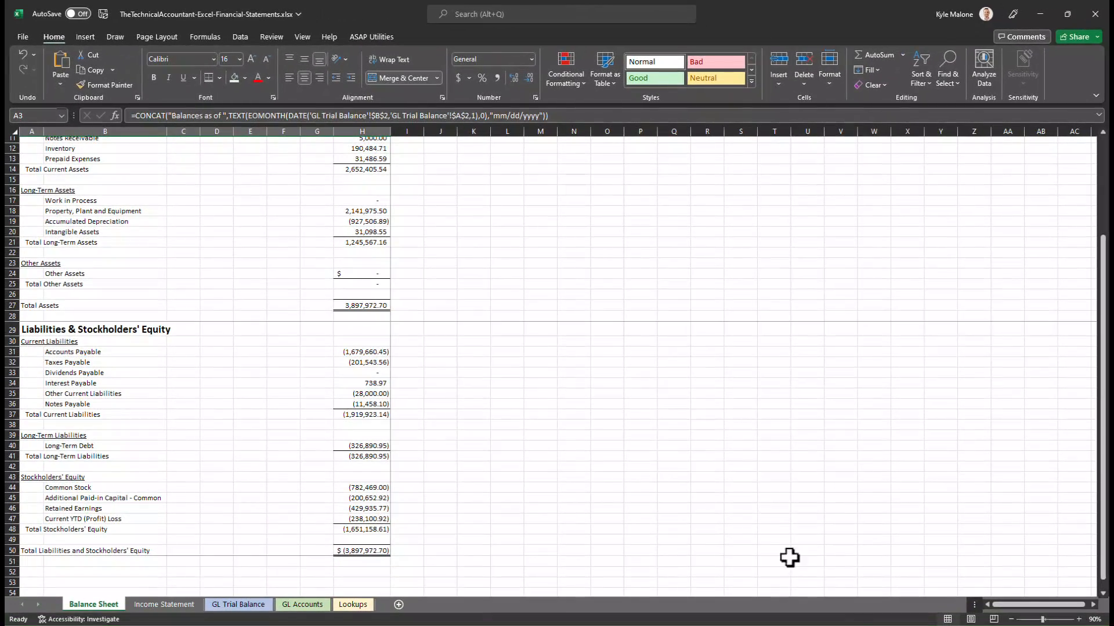
click(994, 619)
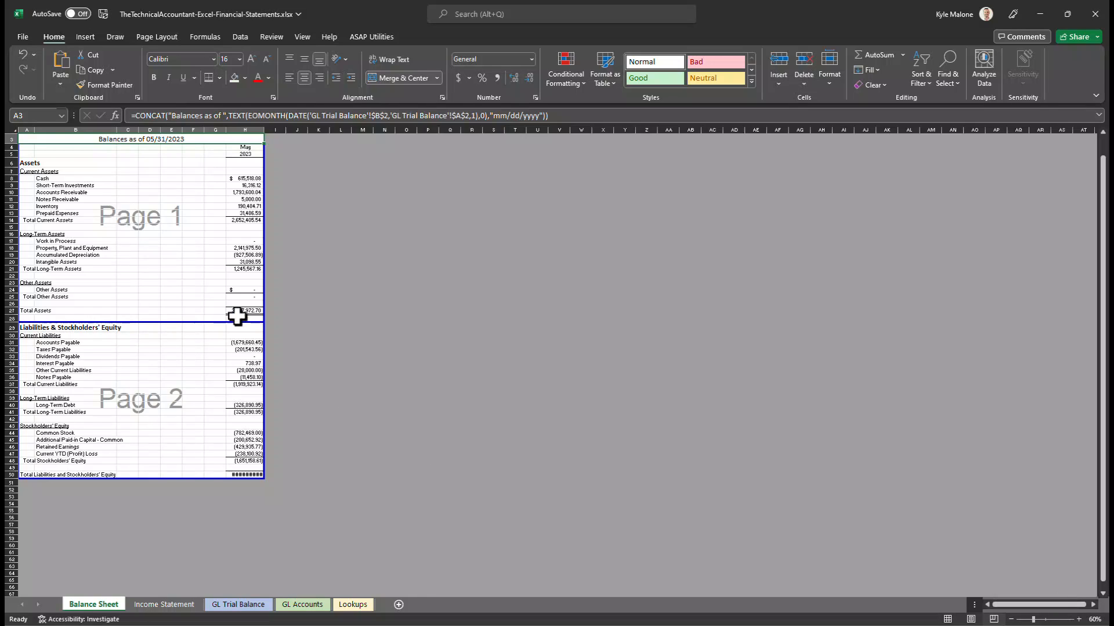
mouse_move(264, 313)
mouse_down()
mouse_move(315, 313)
mouse_move(264, 315)
mouse_up()
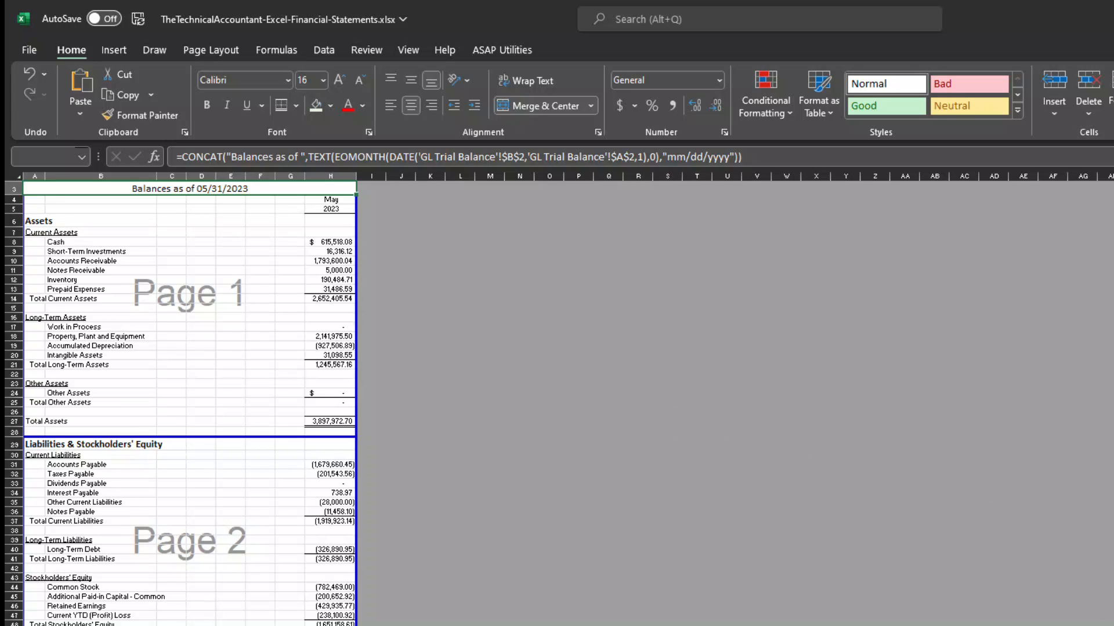
Step: Return the Balance Sheet to Normal view and check the page break options for the Liabilities & Stockholders' Equity row
key(alt+w)
key(l)
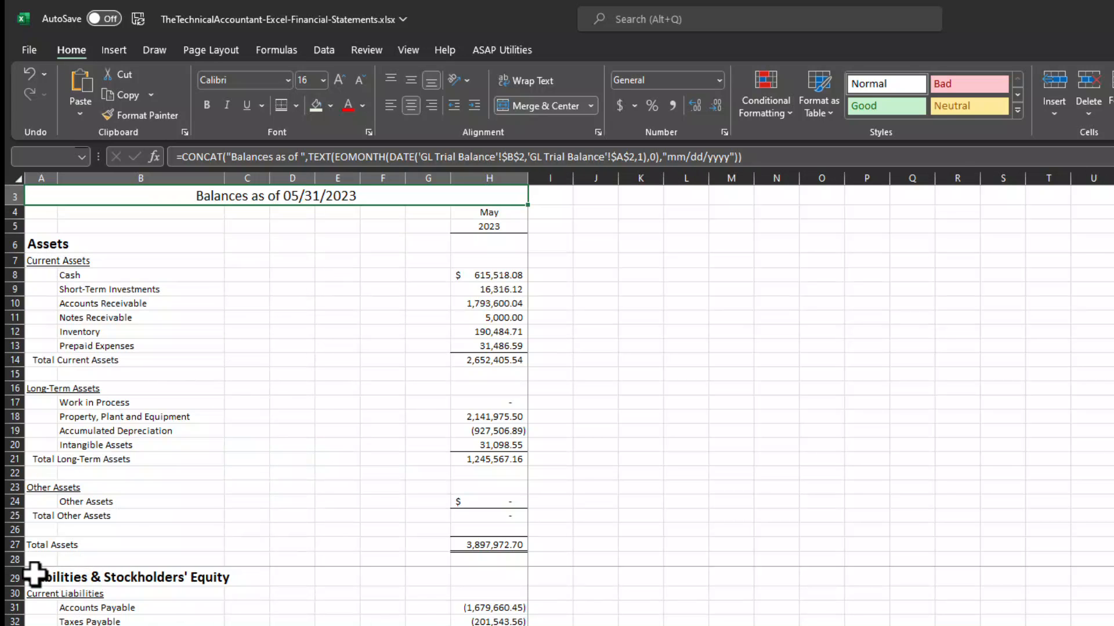
click(8, 574)
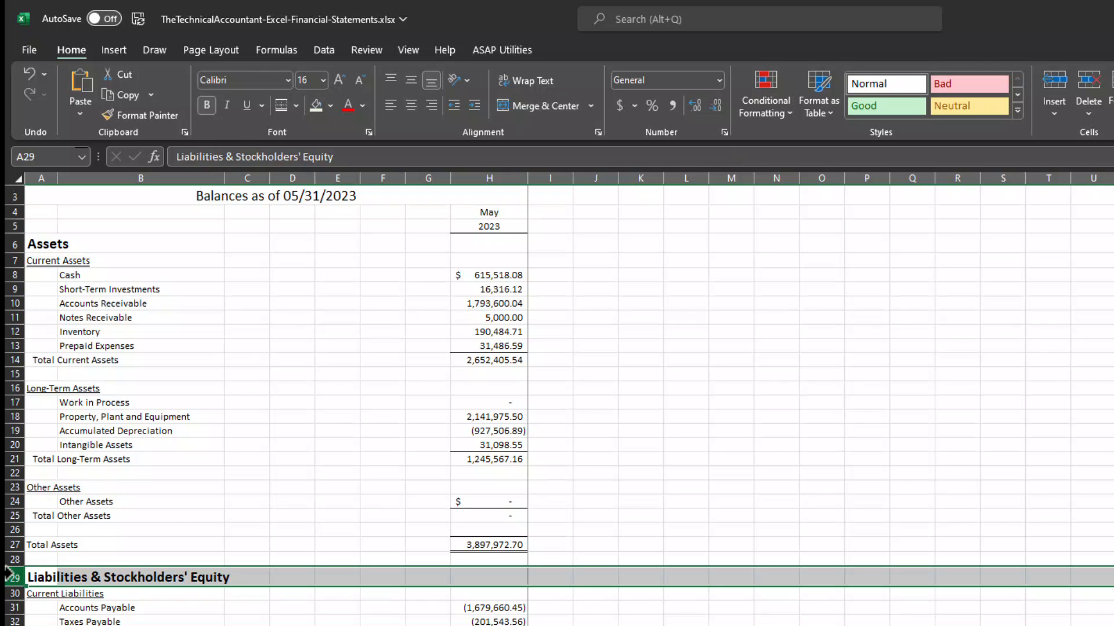
click(211, 52)
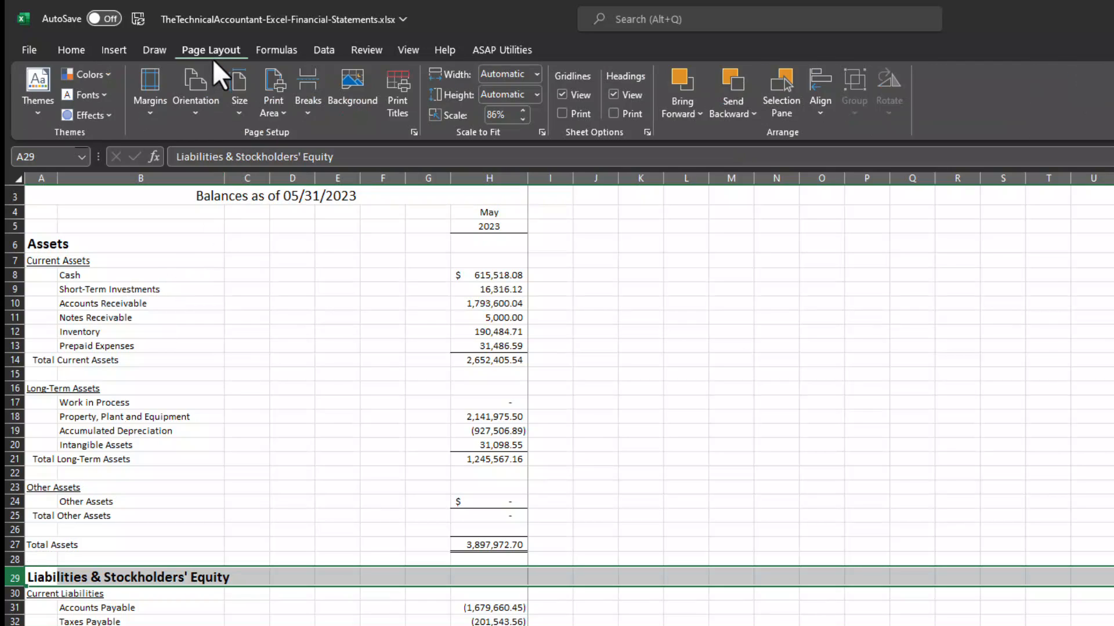
click(314, 107)
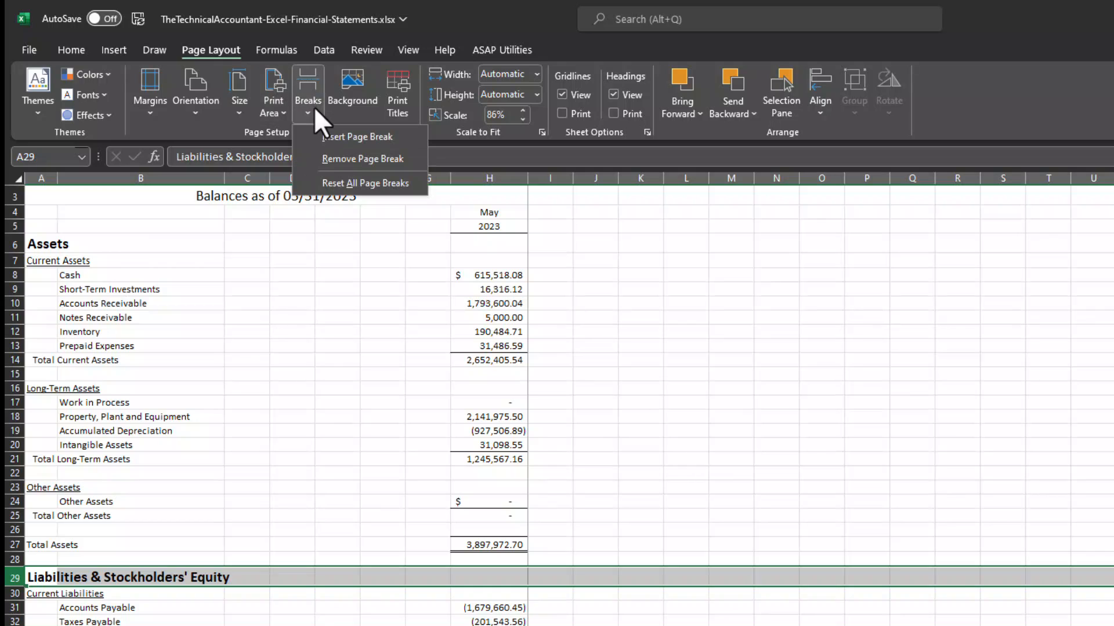
click(317, 387)
click(364, 459)
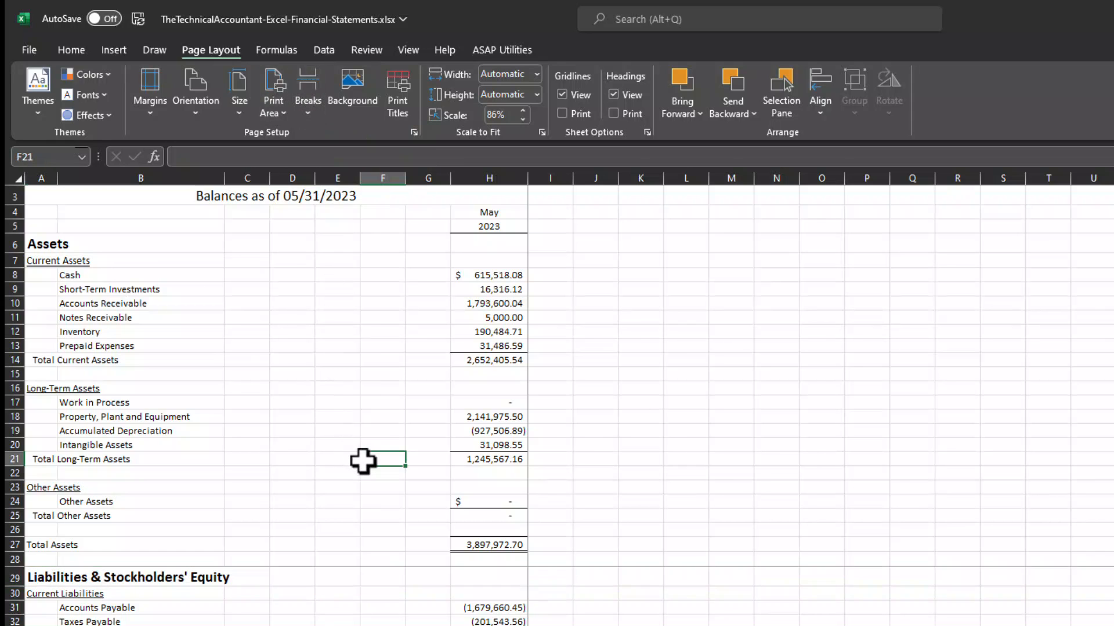
Step: Preview both printed pages of the Balance Sheet and return to the worksheet
key(ctrl+p)
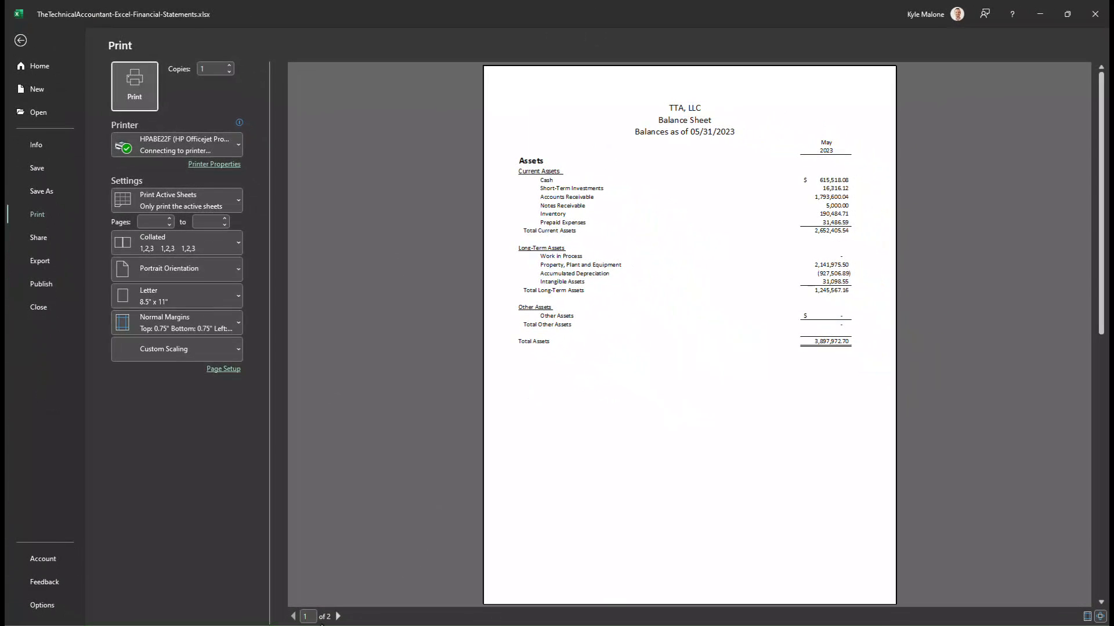
click(338, 616)
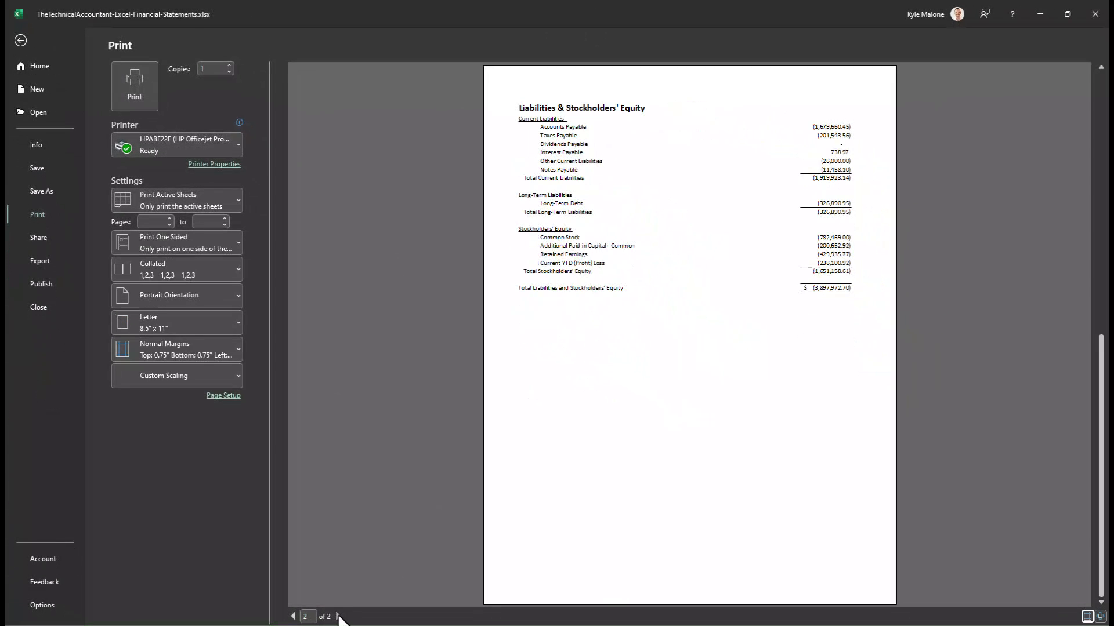
click(20, 40)
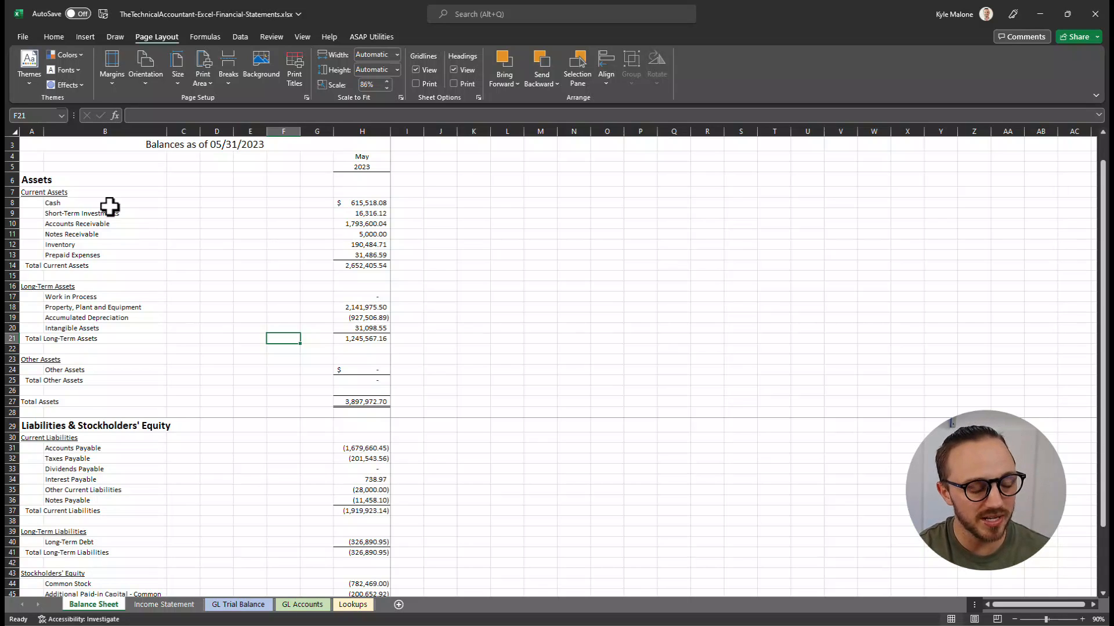
Step: Open the Income Statement sheet and set the Division report parameter in K2 to 000
click(164, 604)
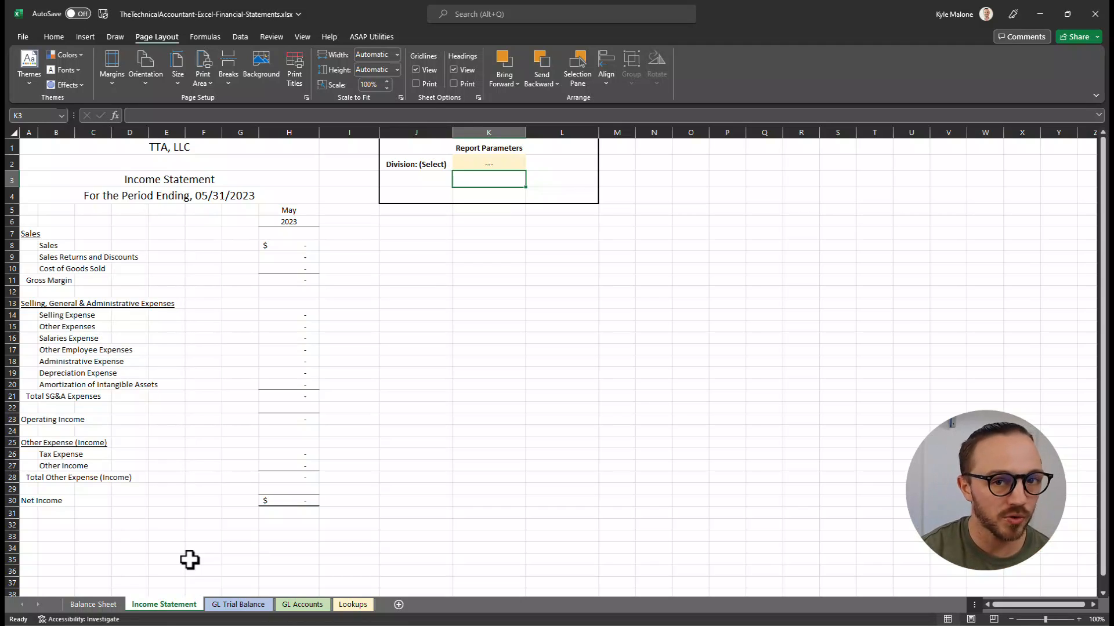
click(510, 160)
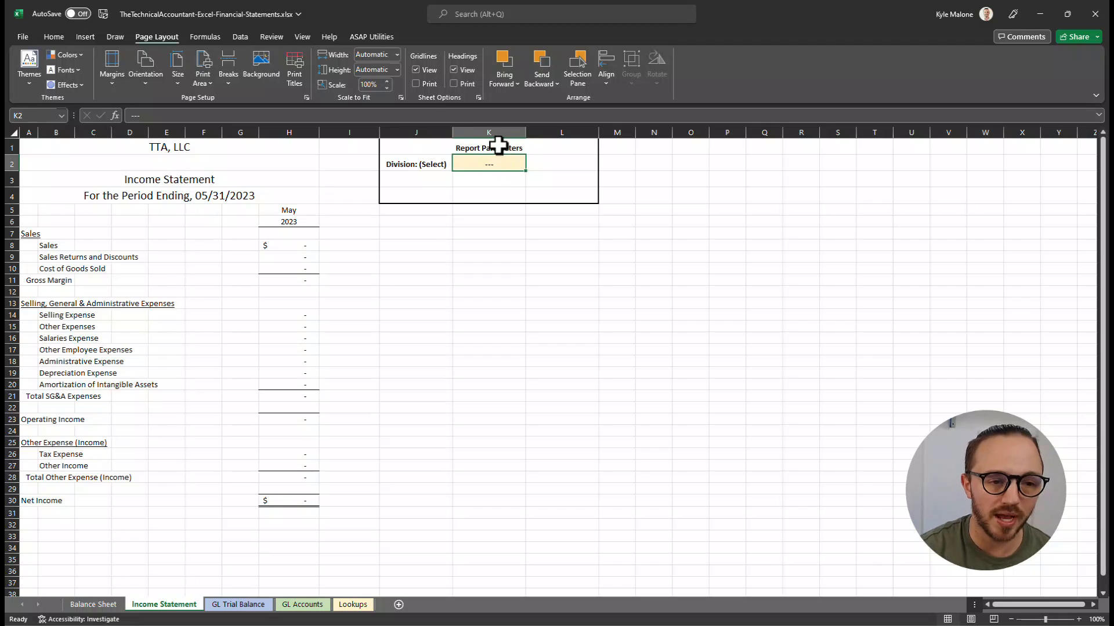
click(427, 165)
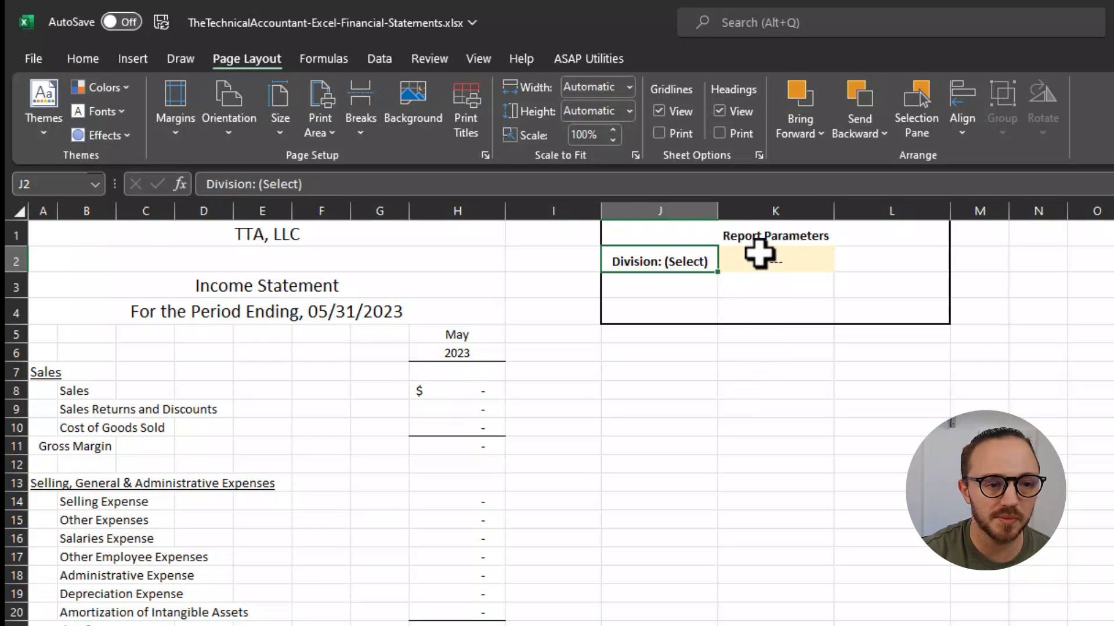
click(759, 254)
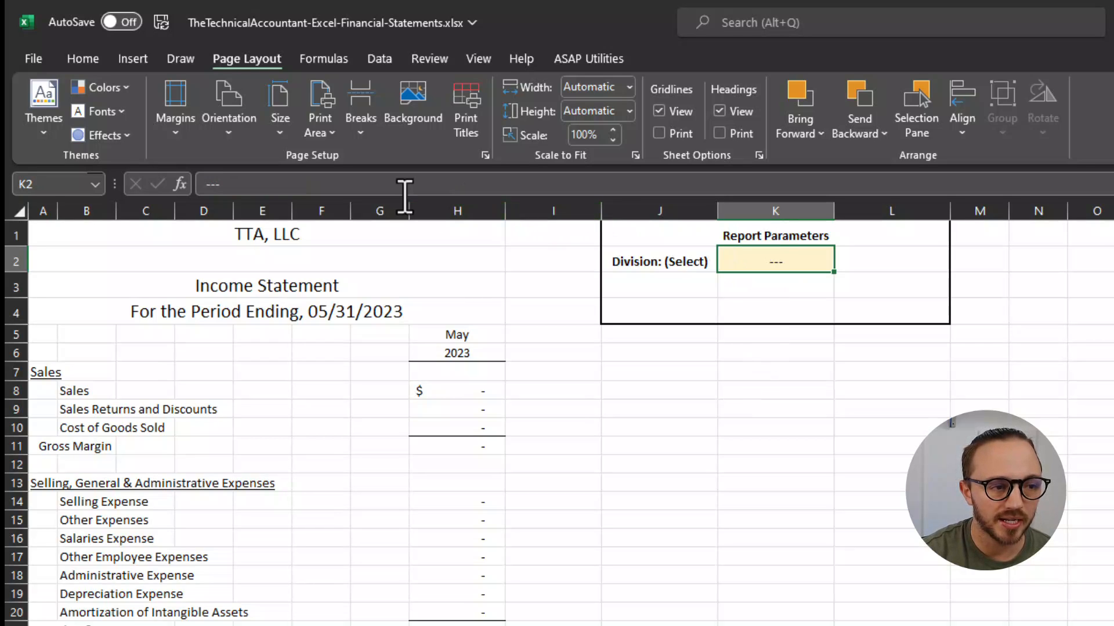
drag(266, 187, 186, 183)
text(00)
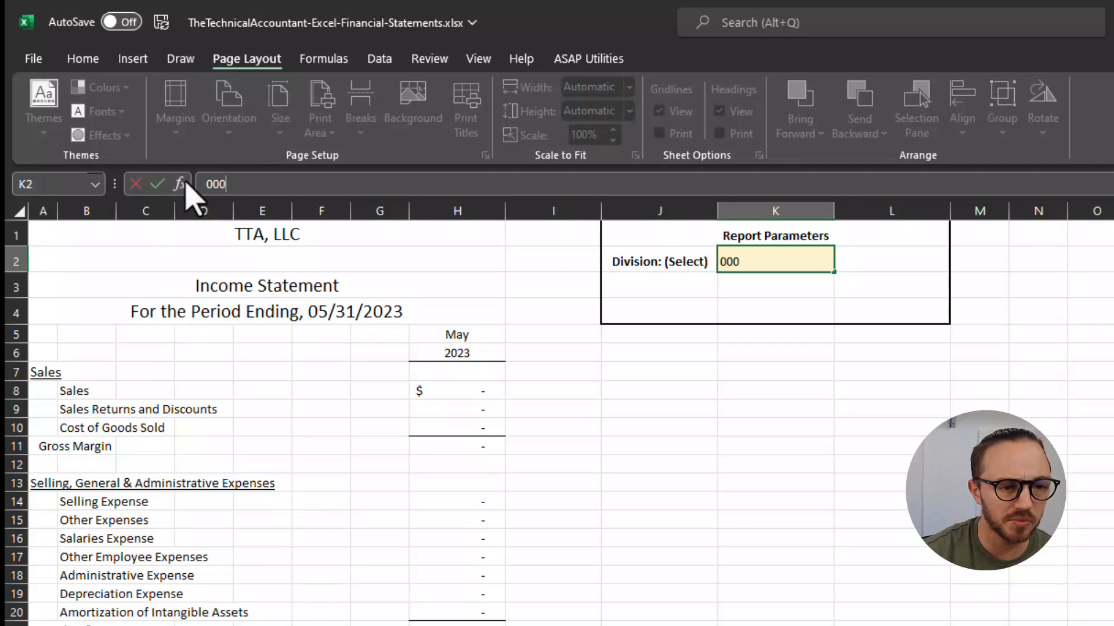
text(0)
key(Return)
Step: Set the Division report parameter in K2 to 100
key(Up)
text(100)
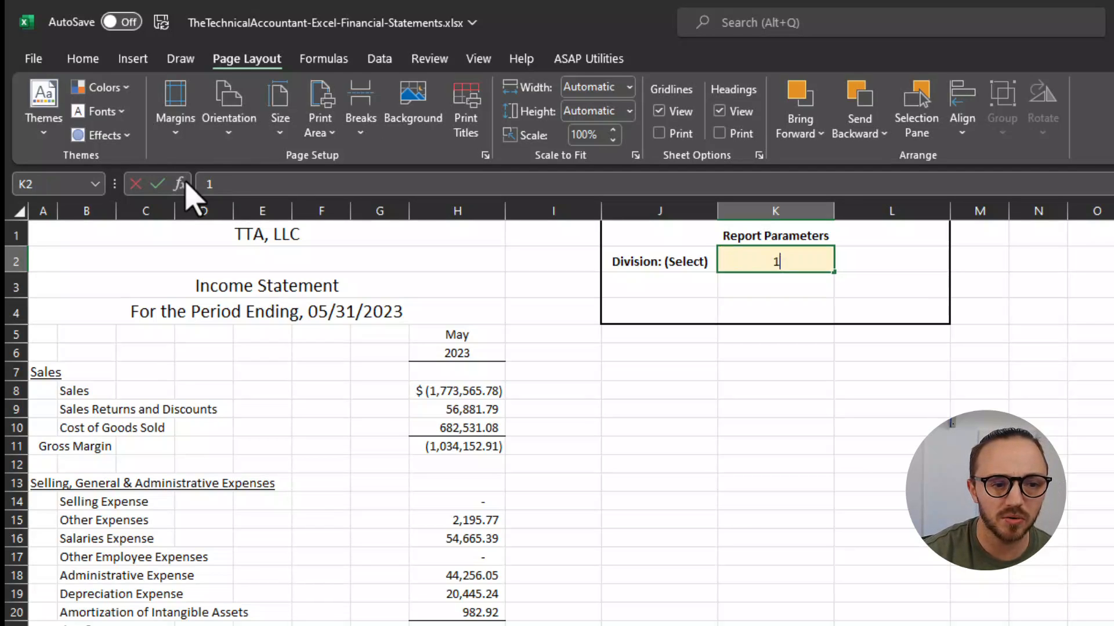
key(Return)
key(Up)
key(Return)
key(Up)
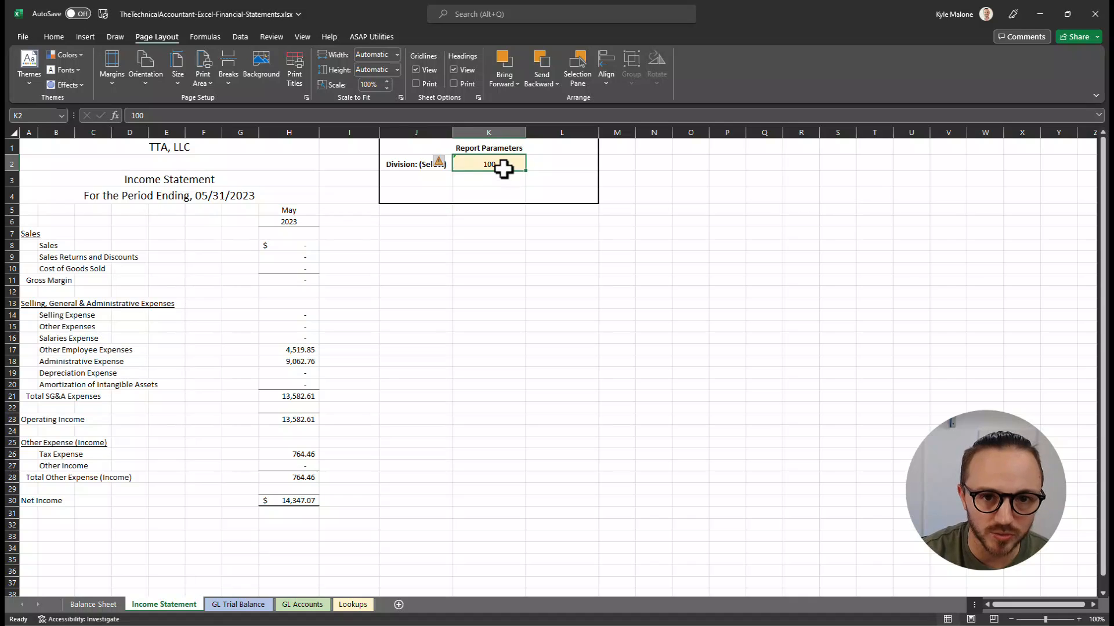
Step: Open the Lookups sheet and examine the division IDs in A4:A10
click(241, 605)
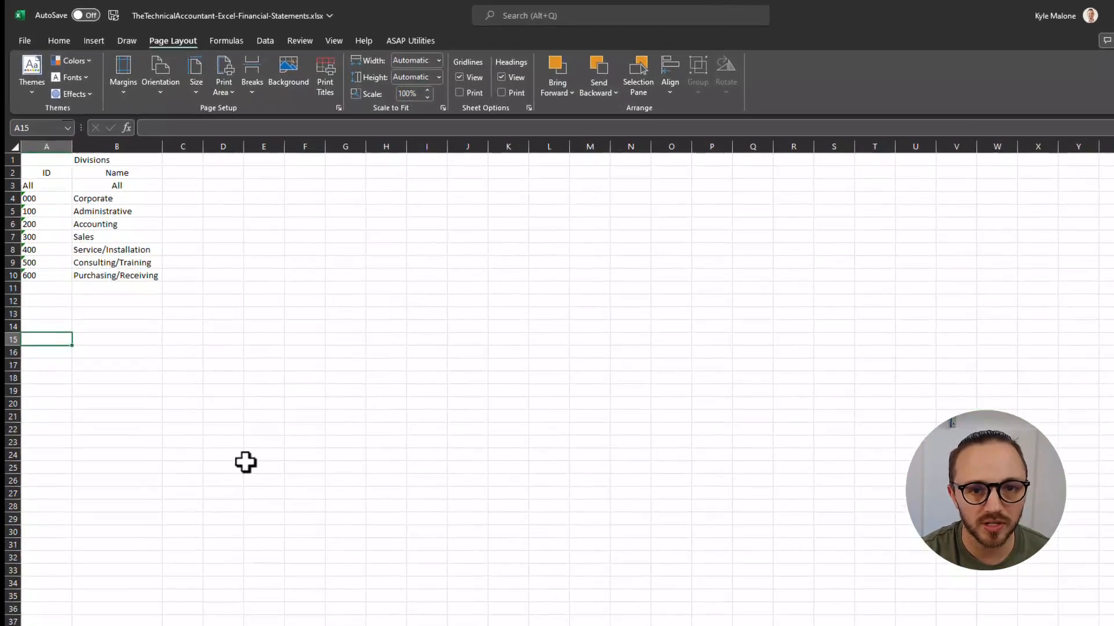
drag(64, 240, 79, 354)
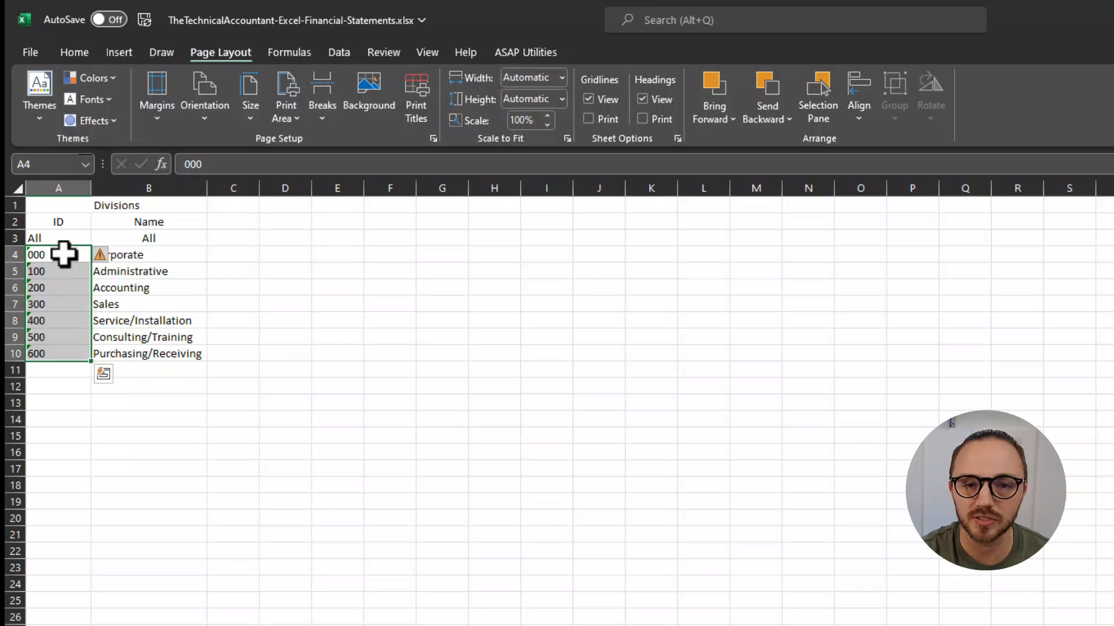
click(222, 417)
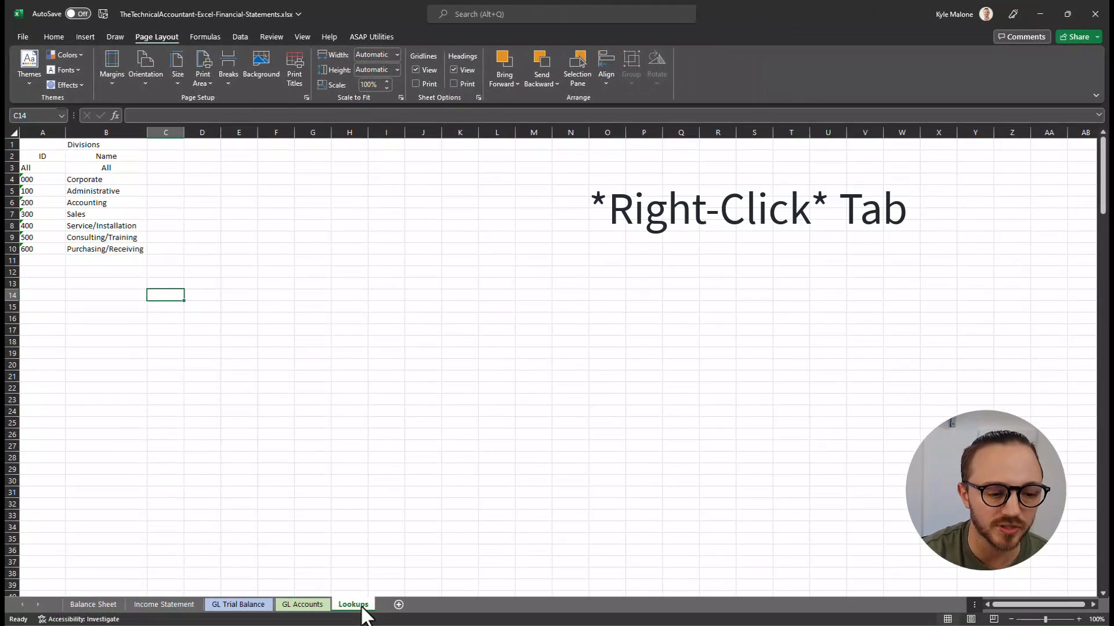
Step: Hide the Lookups sheet and unhide it again
right_click(362, 607)
click(404, 534)
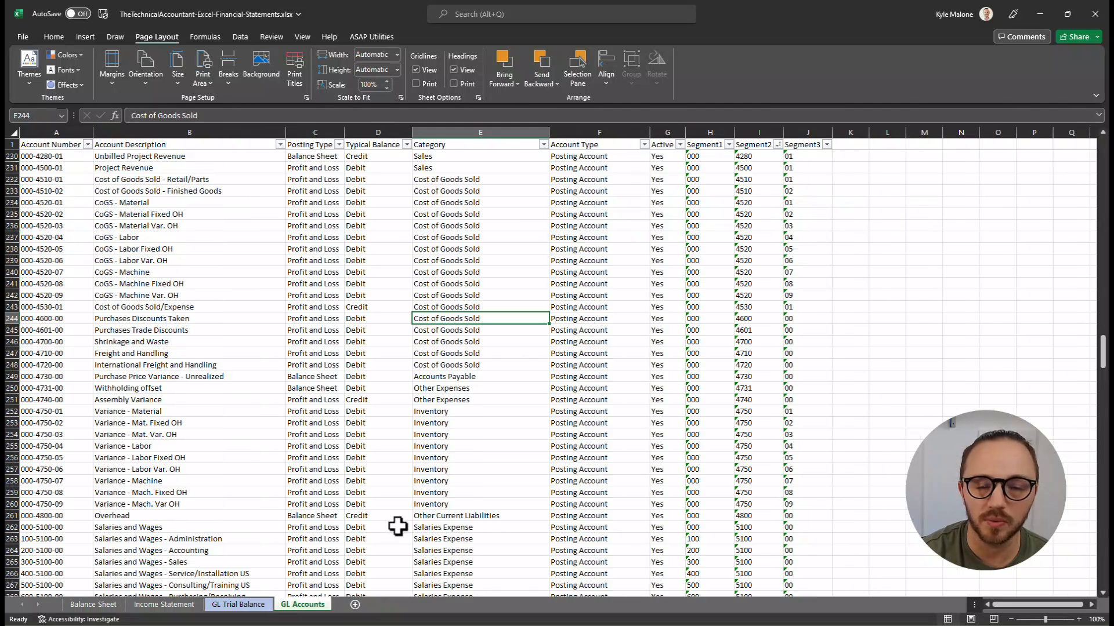
right_click(318, 607)
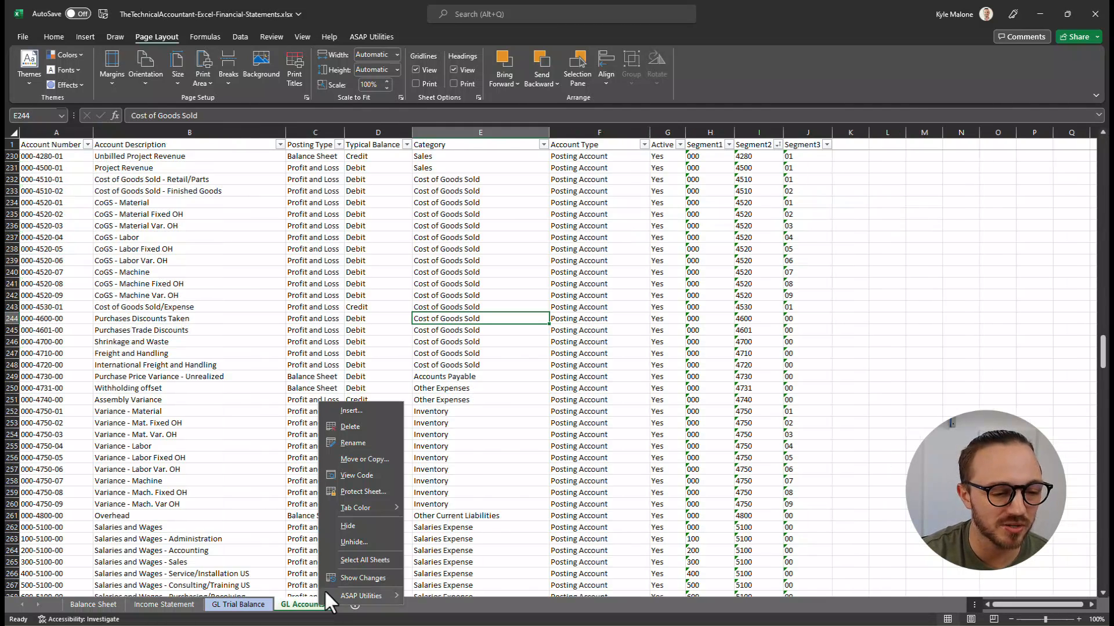
click(354, 539)
scroll(316, 540, down, 3)
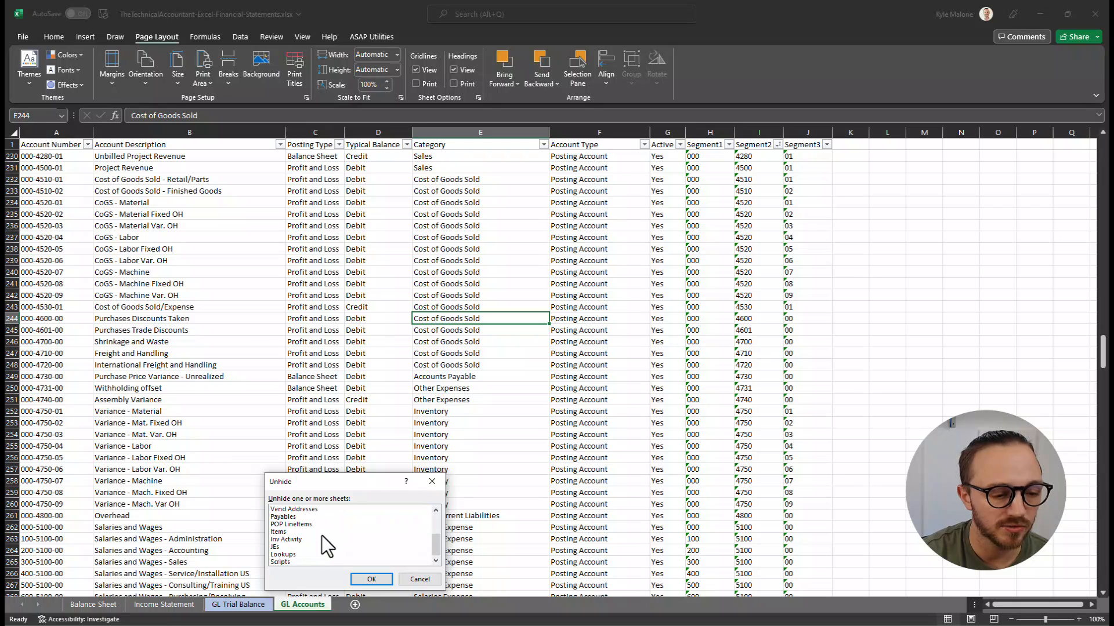
click(285, 555)
click(360, 578)
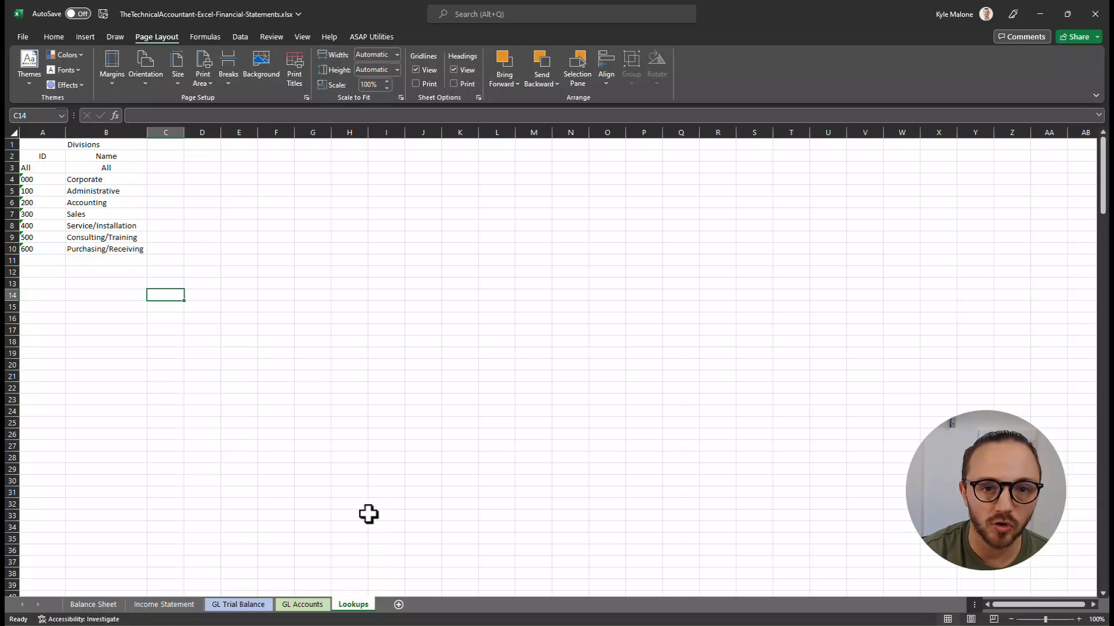
Step: Set the data validation of the Division cell K2 on the Income Statement to allow a list
drag(54, 178, 55, 246)
click(112, 605)
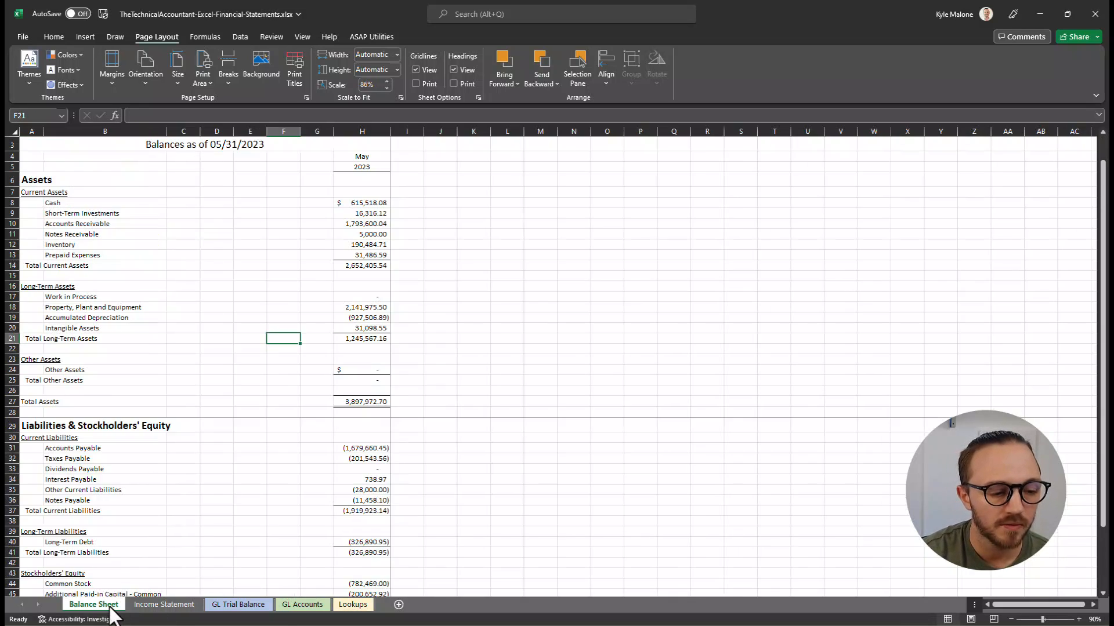
click(165, 605)
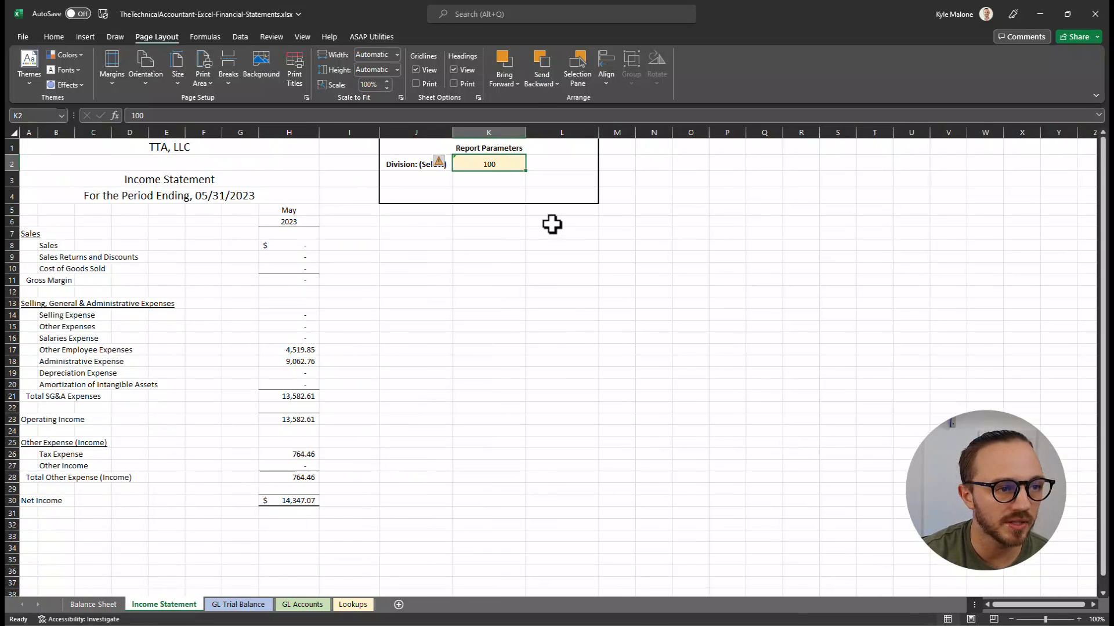
click(53, 37)
click(240, 36)
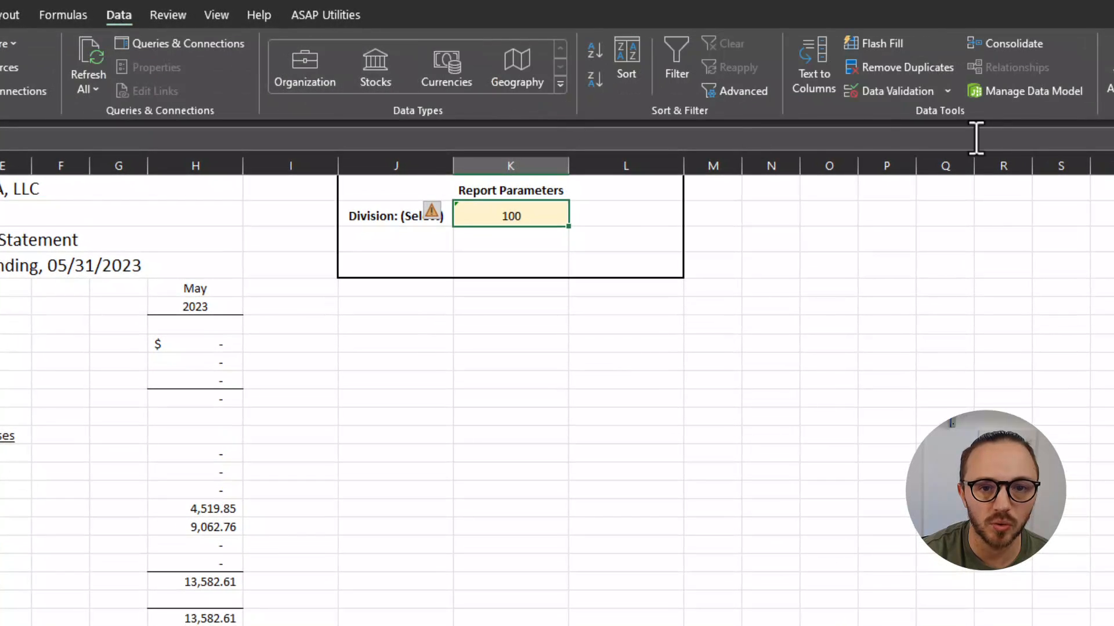
click(874, 94)
click(530, 398)
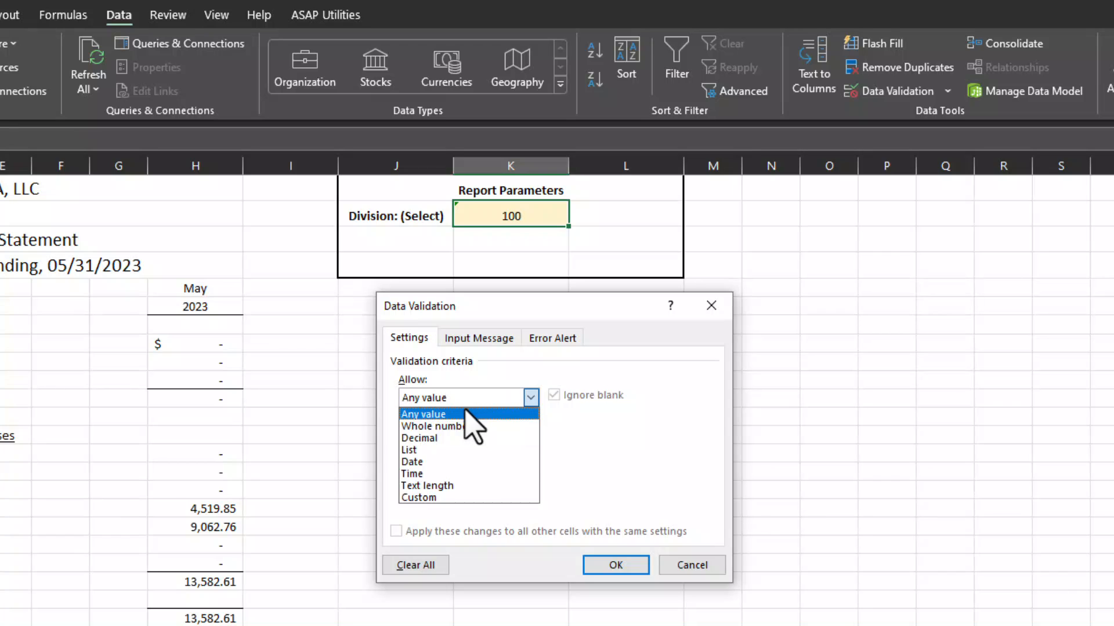
click(424, 451)
click(501, 471)
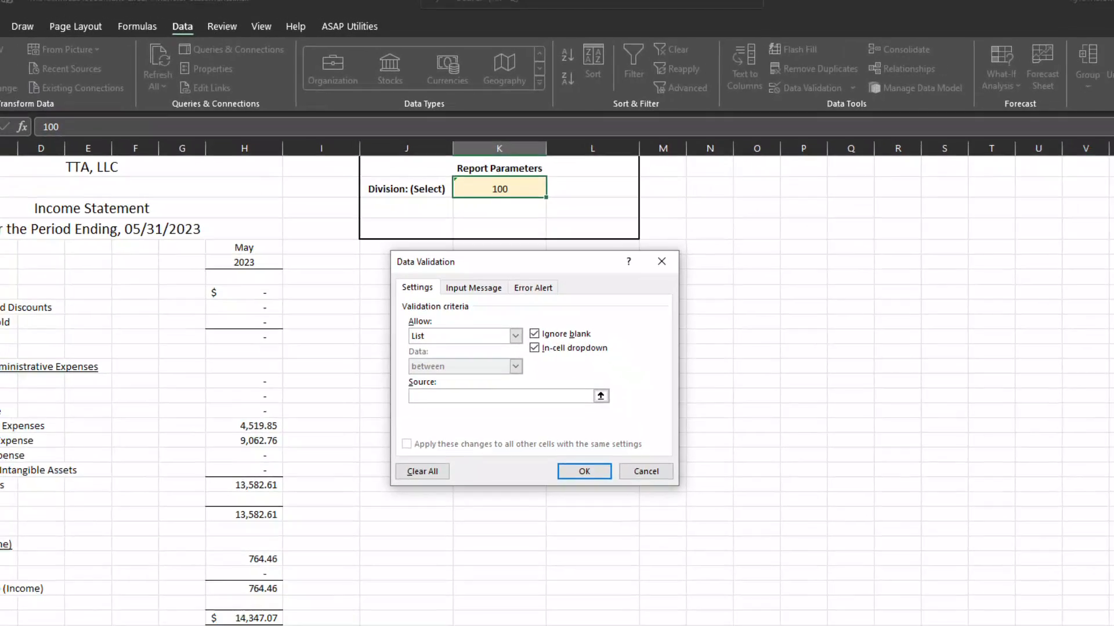
Step: Source the validation list from =Lookups!$A$3:$A$10 and select division 000 in K2
click(353, 604)
drag(47, 167, 53, 251)
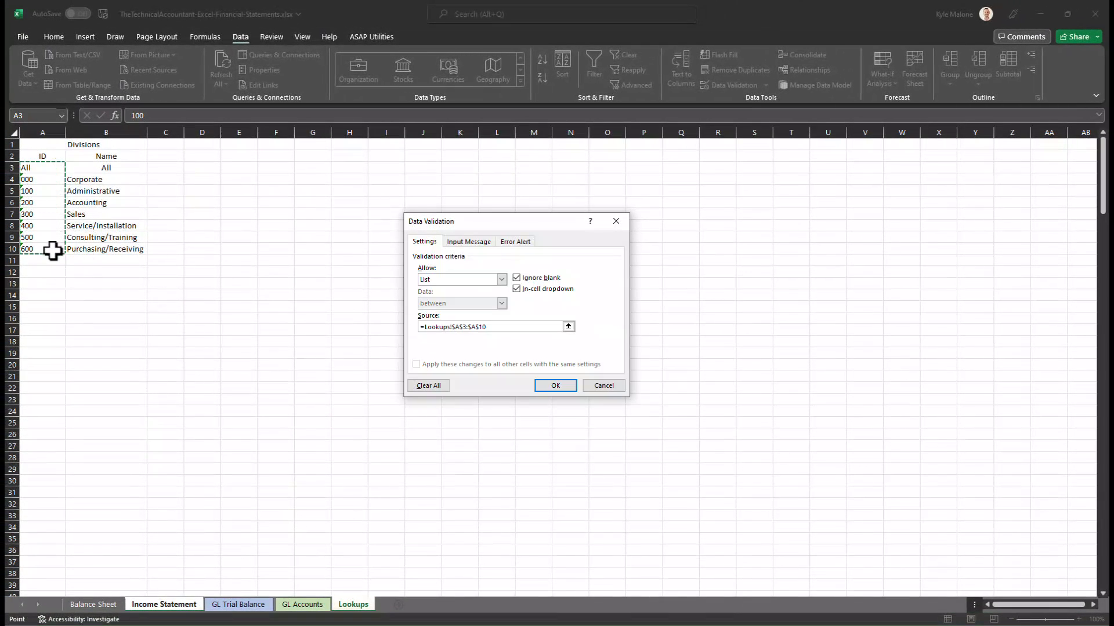
click(545, 388)
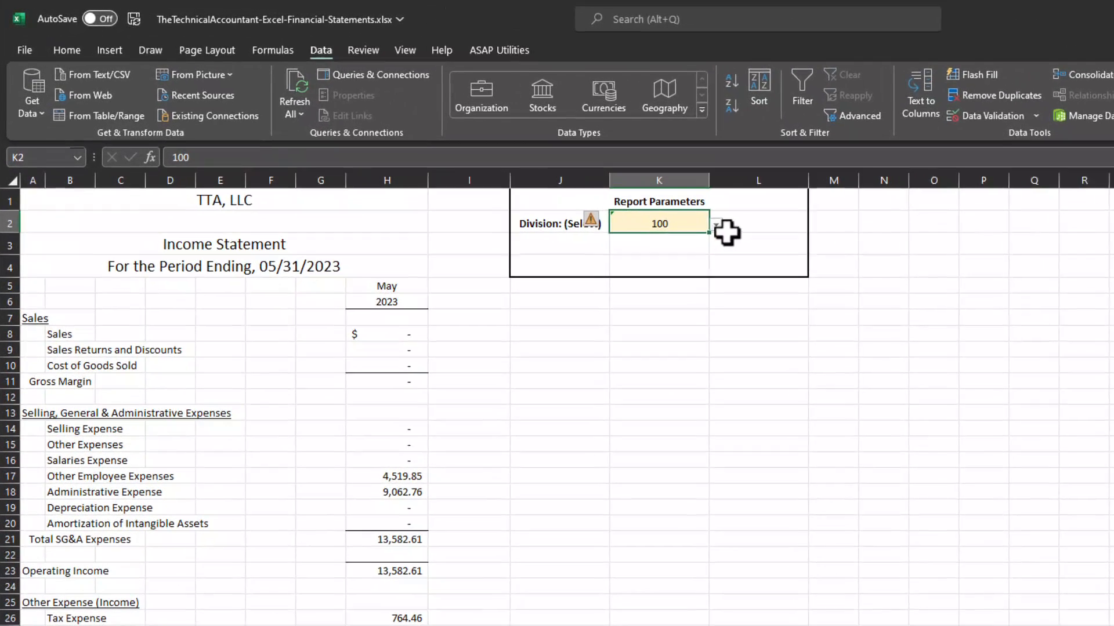
click(717, 226)
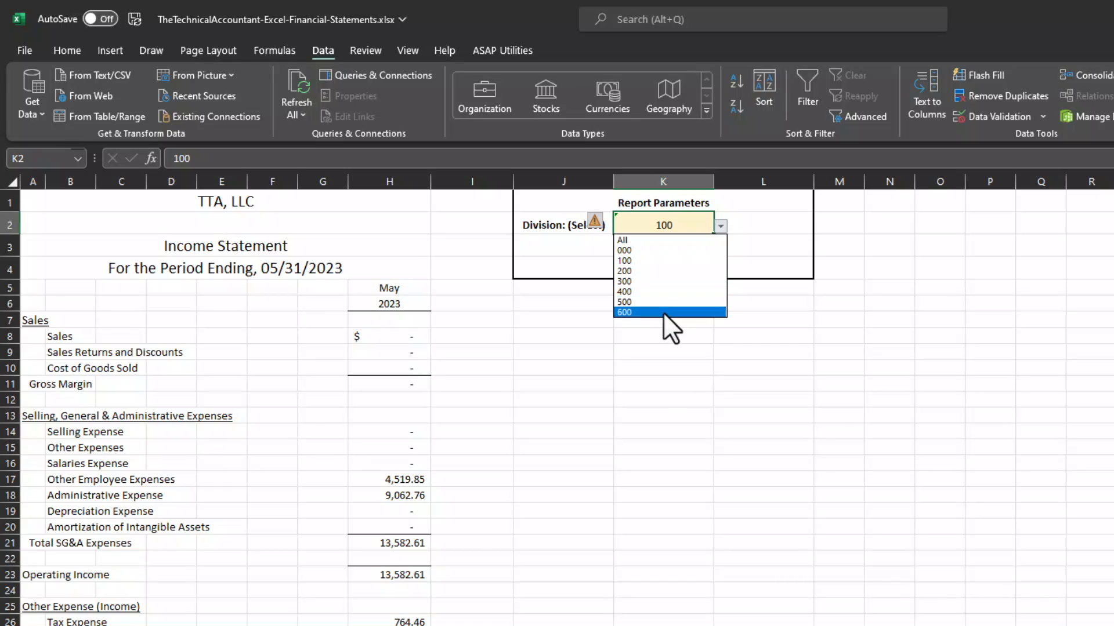
click(661, 252)
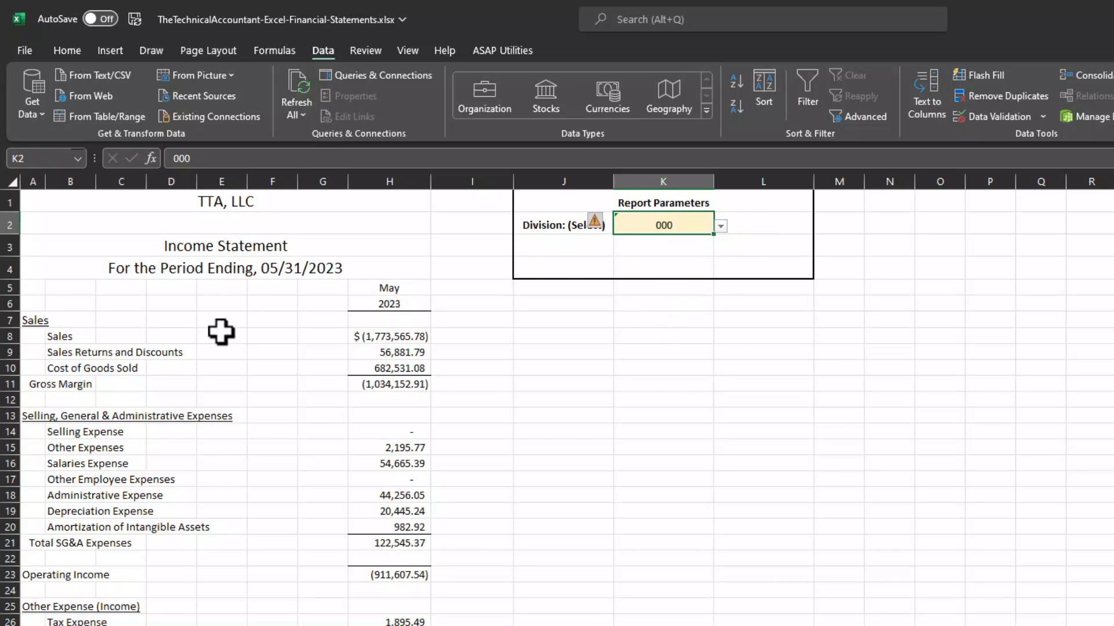
Step: Start an XLOOKUP formula in L2 of the Income Statement with lookup value K2 and ranges from the Lookups sheet's columns A:B
click(759, 220)
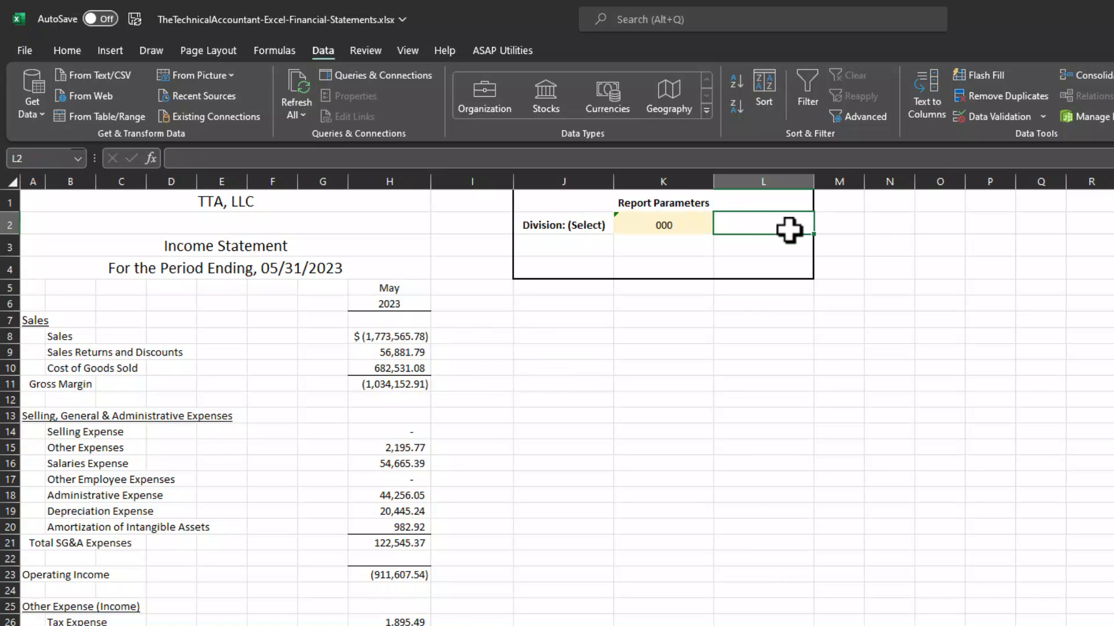
text(=xlo)
key(Tab)
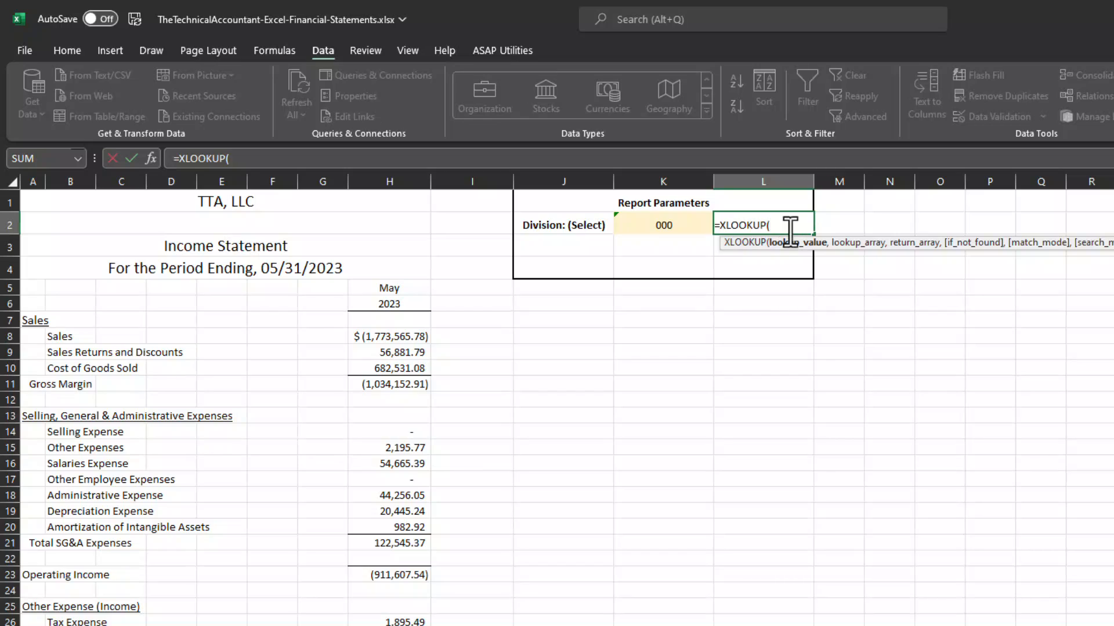
click(668, 227)
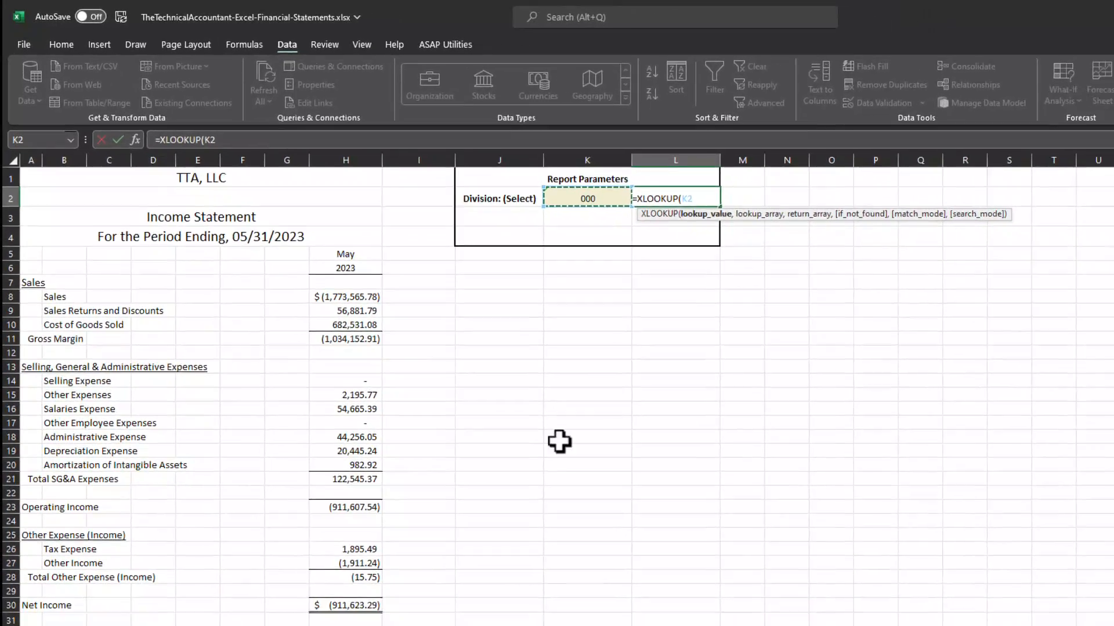
text(,)
click(354, 604)
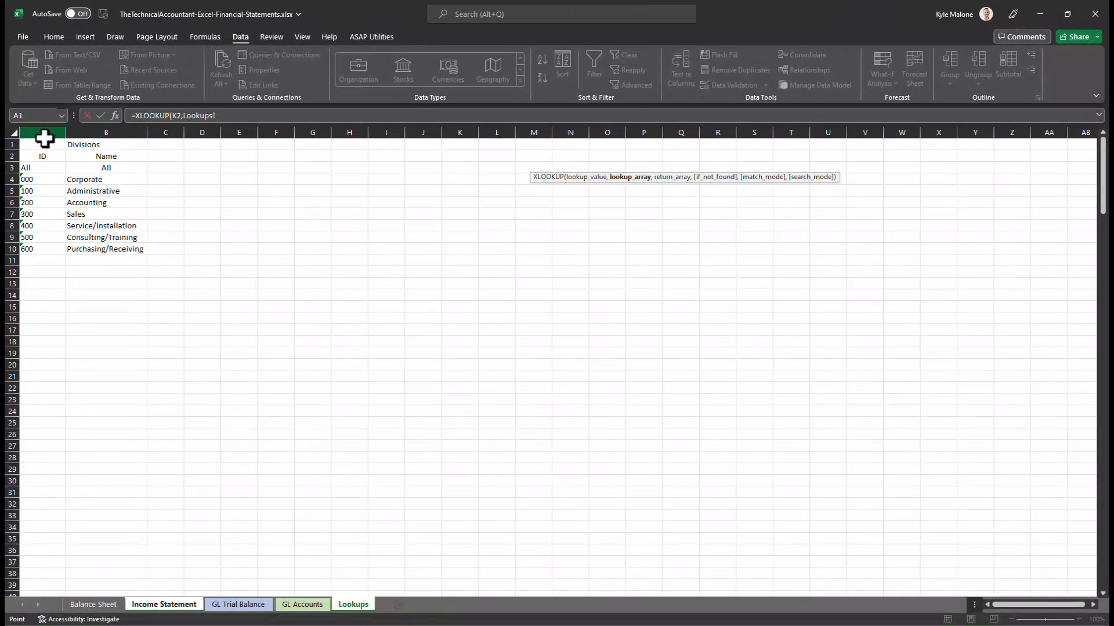
click(45, 133)
text(,)
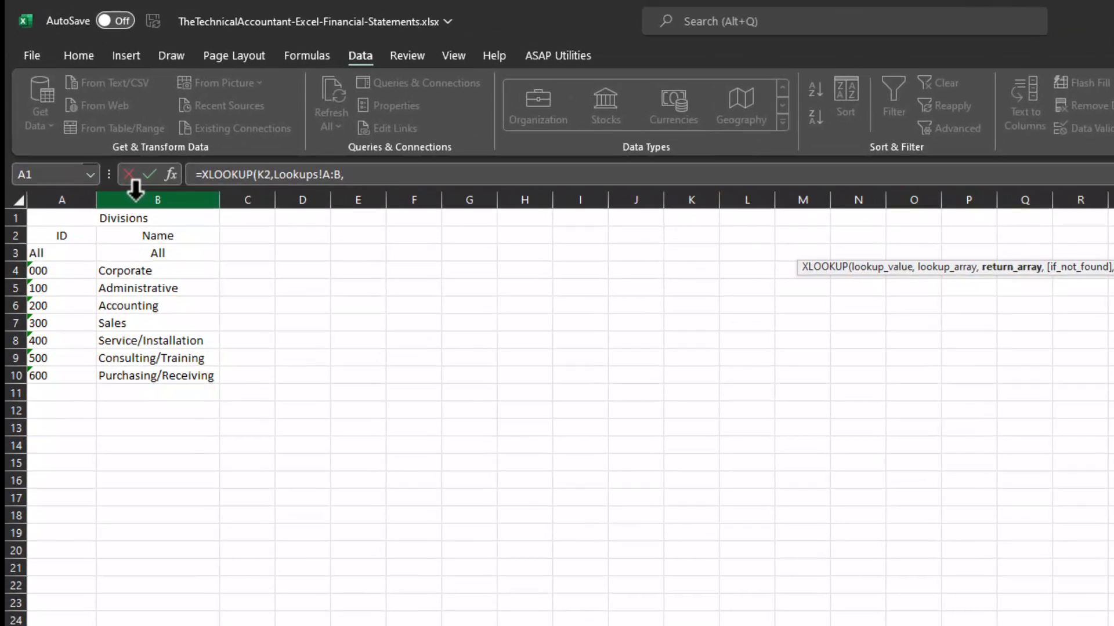
click(98, 132)
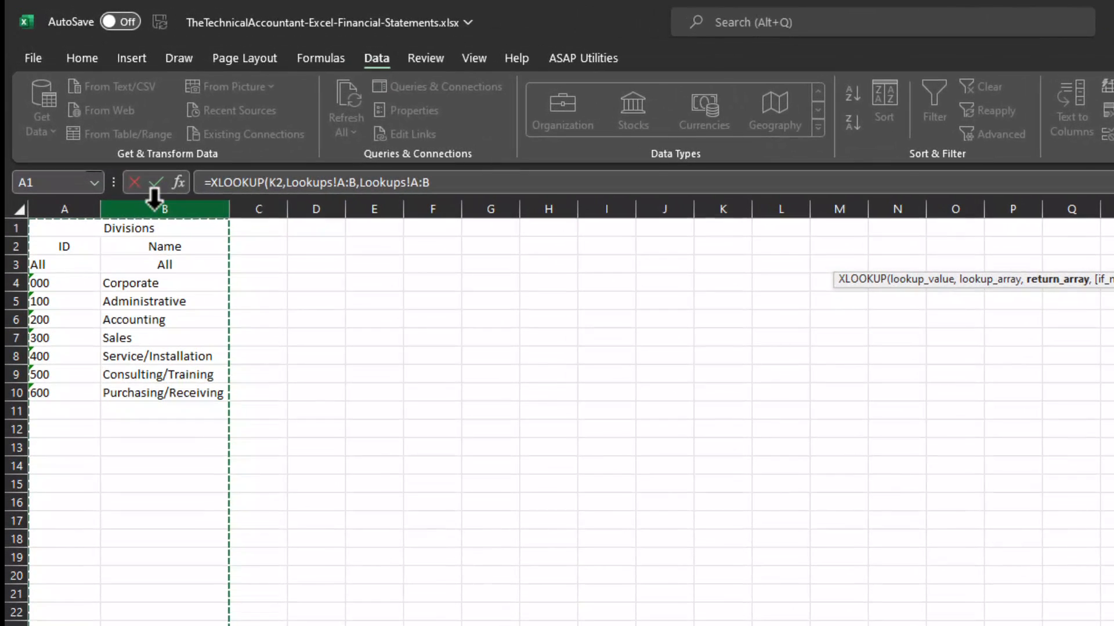
Step: Correct the L2 formula to =XLOOKUP(K2,Lookups!A:A,Lookups!B:B) and commit it
click(358, 184)
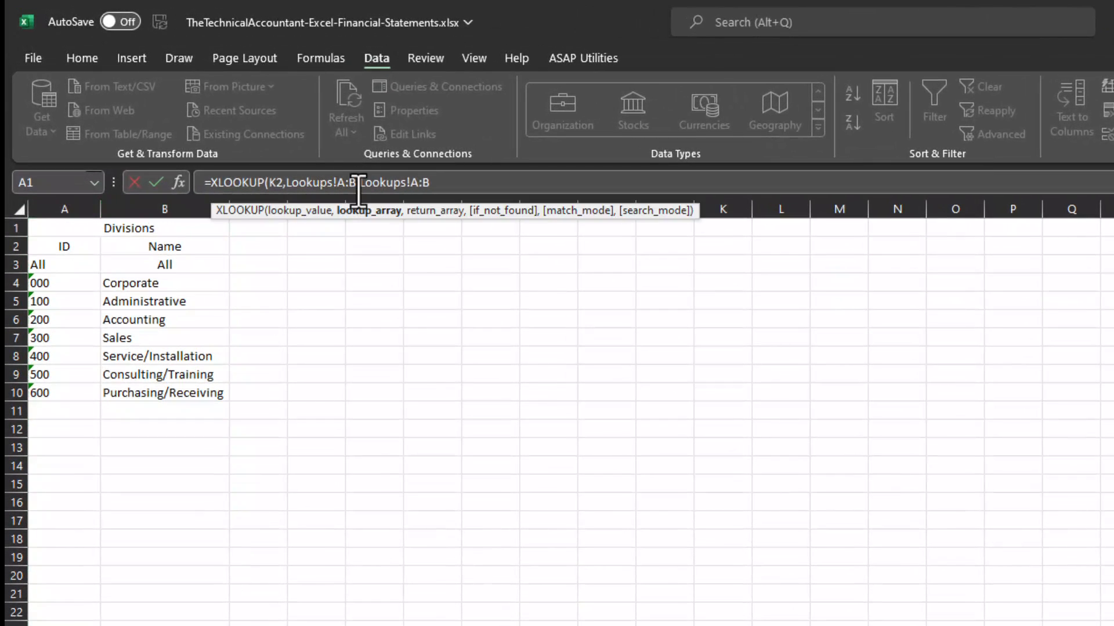
key(BackSpace)
text(A)
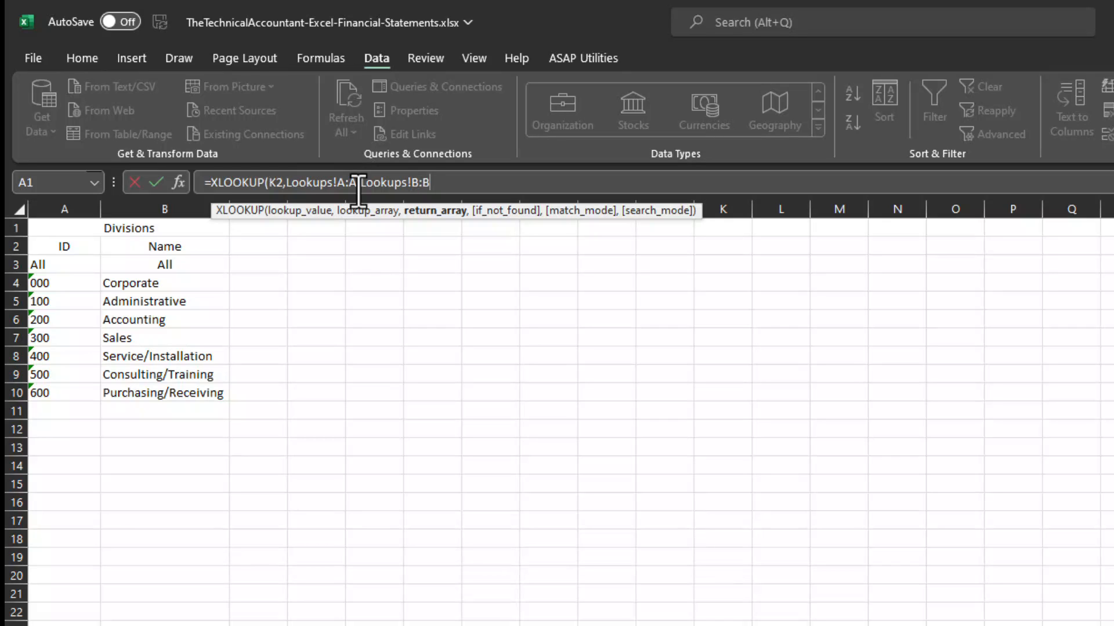
text())
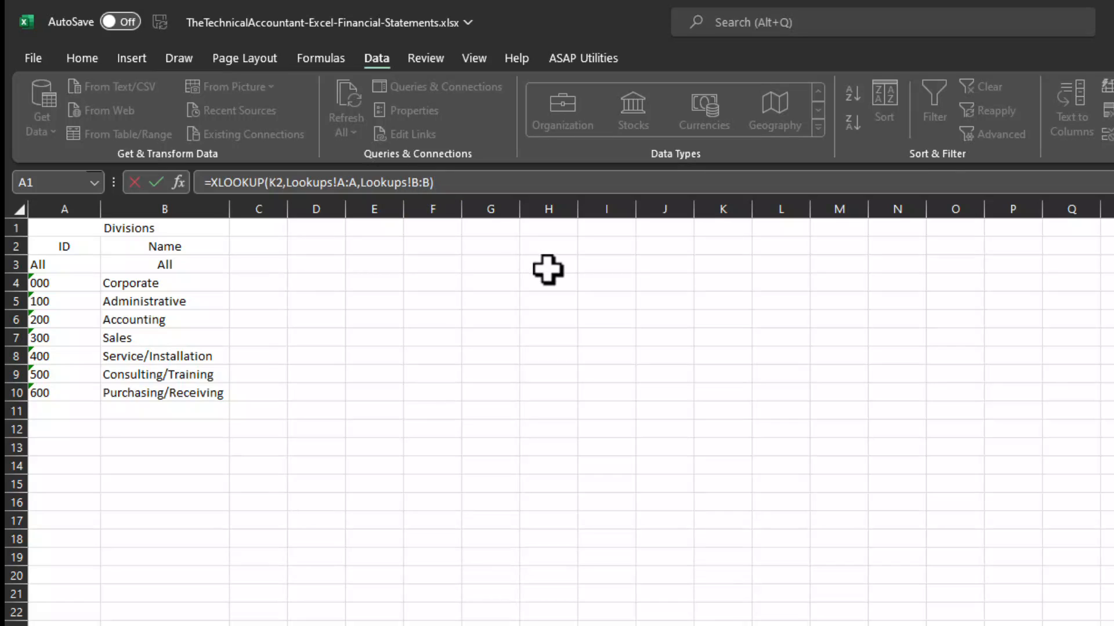
key(Return)
Step: Test the division name lookup by selecting division 500 in K2, checking L2, and switching back to 000
click(796, 266)
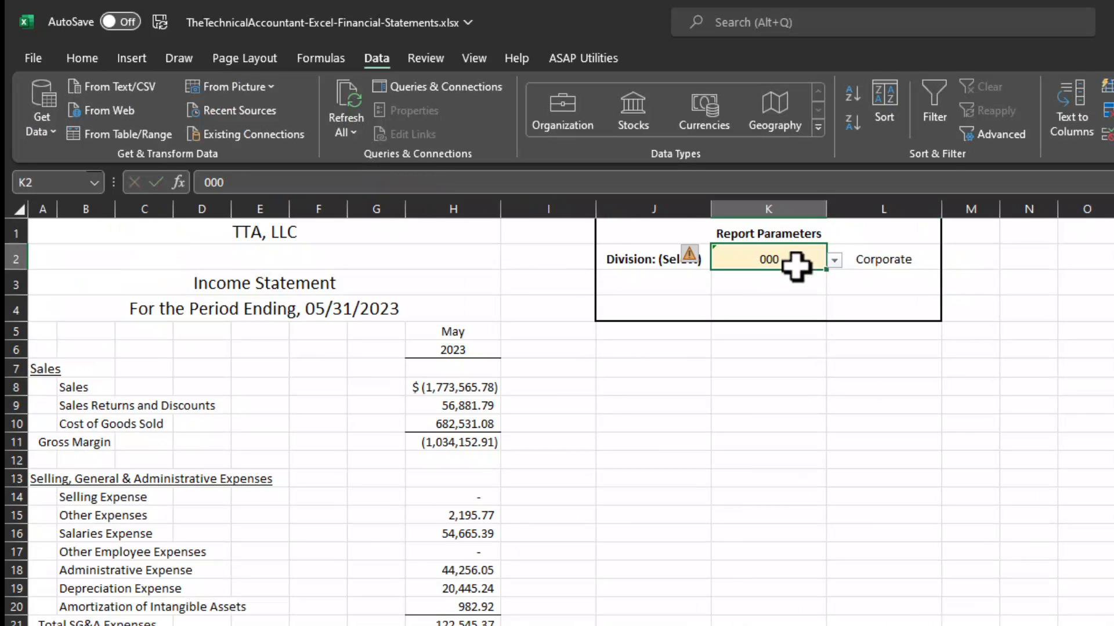
click(833, 261)
click(764, 354)
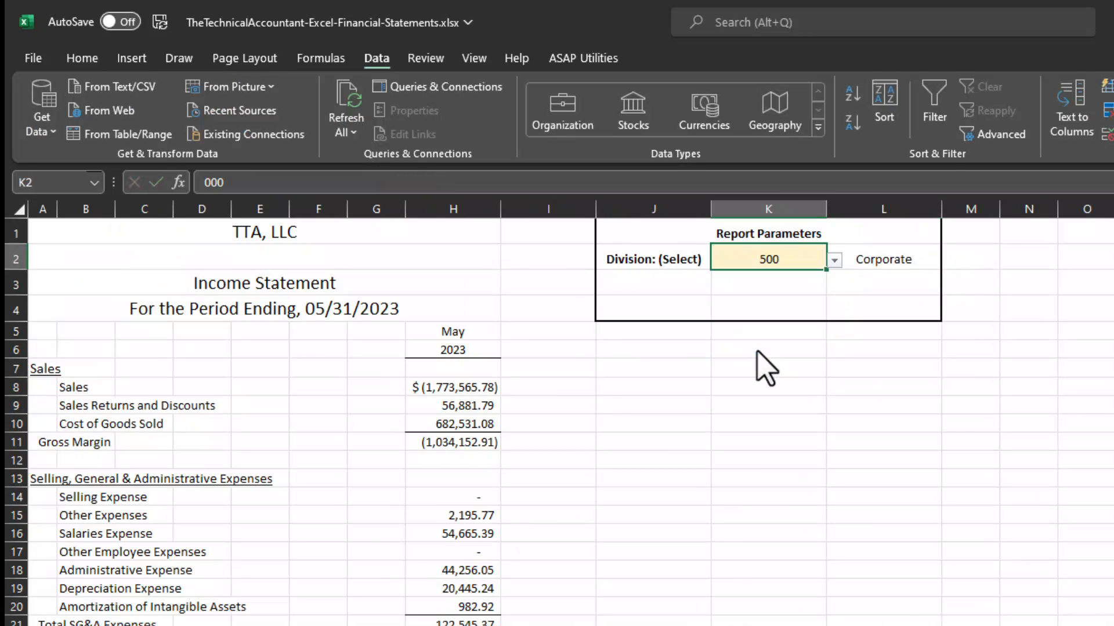
click(879, 263)
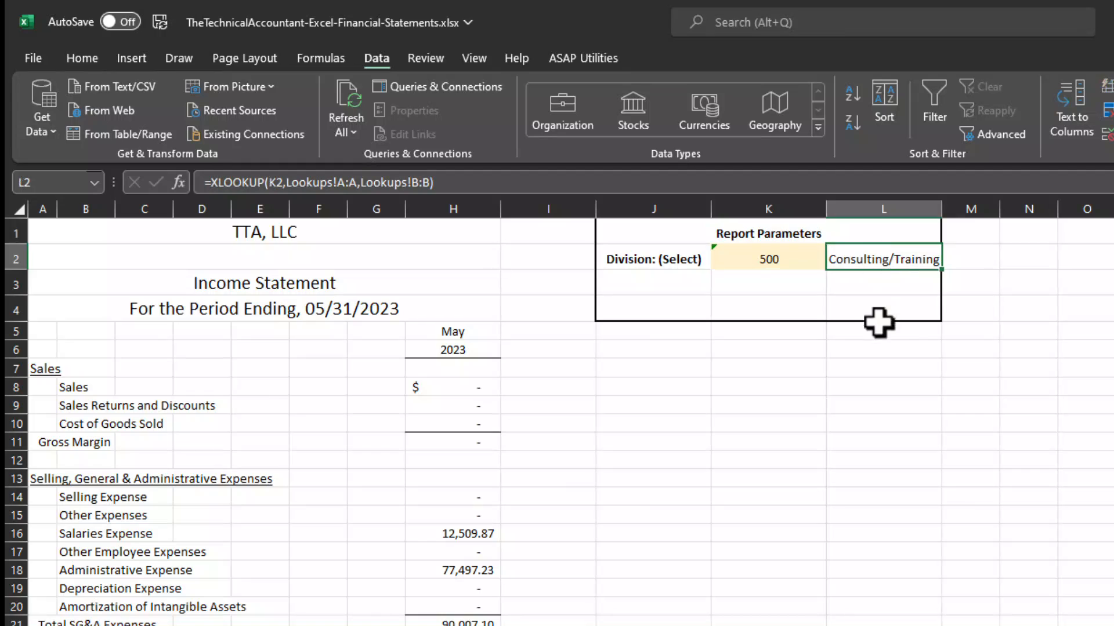
click(791, 258)
click(834, 261)
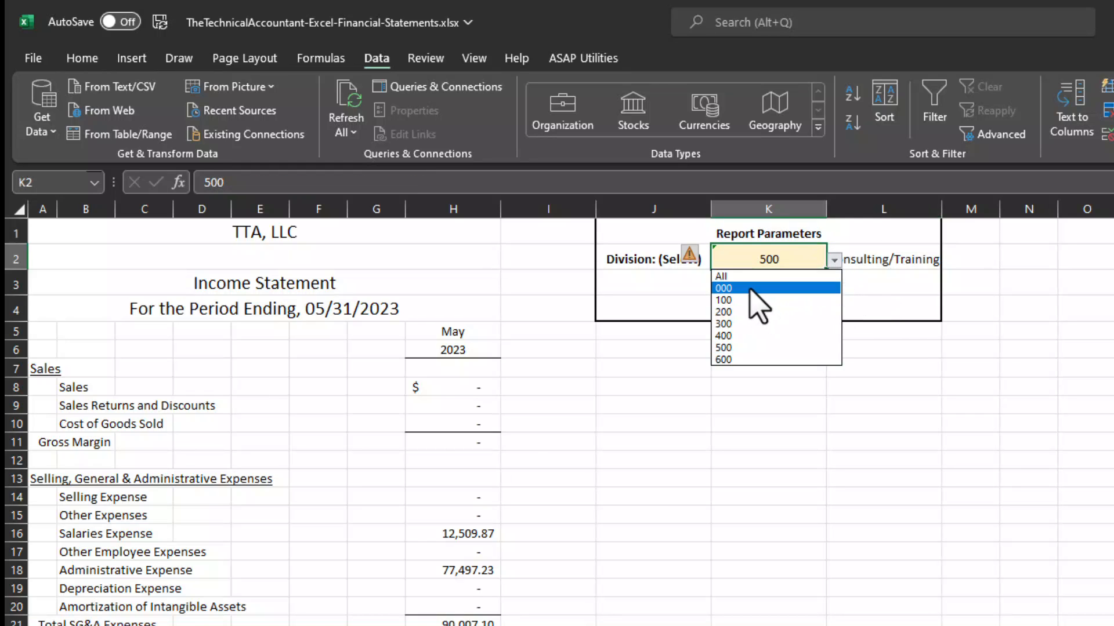
click(757, 291)
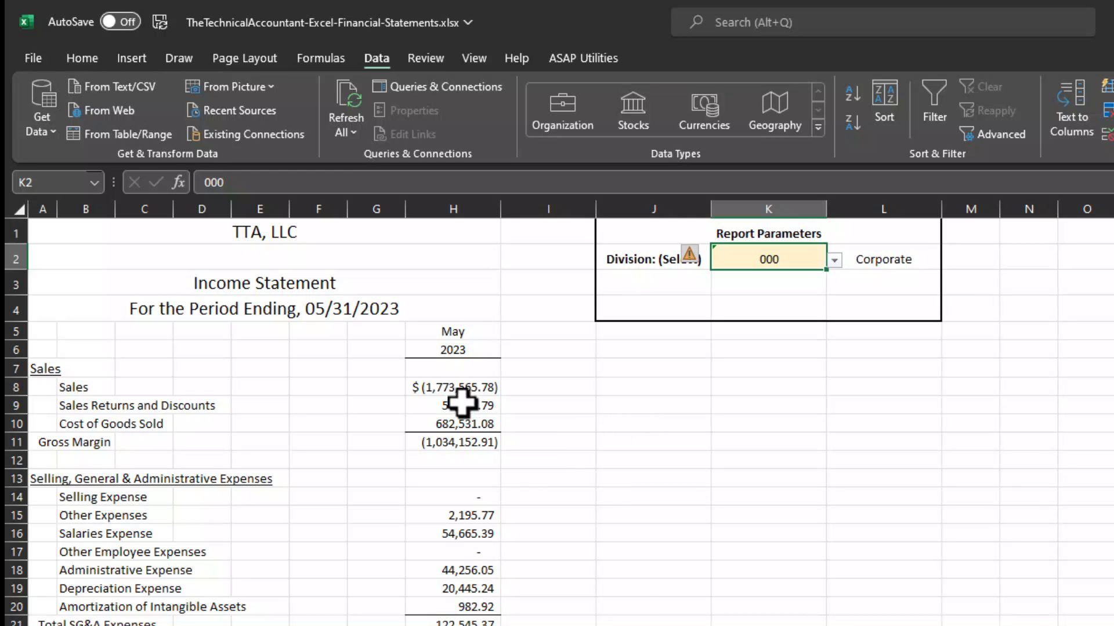
Step: Examine the Cash SUMIF formula in H8 of the Balance Sheet and its criterion label in B8
key(ctrl+Page_Up)
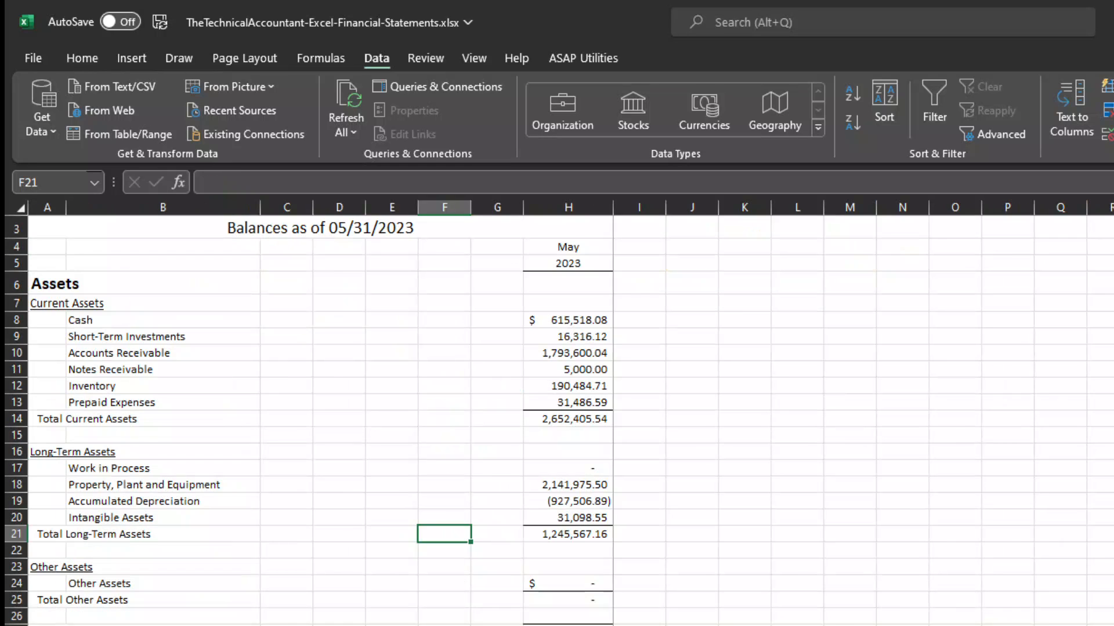
click(566, 321)
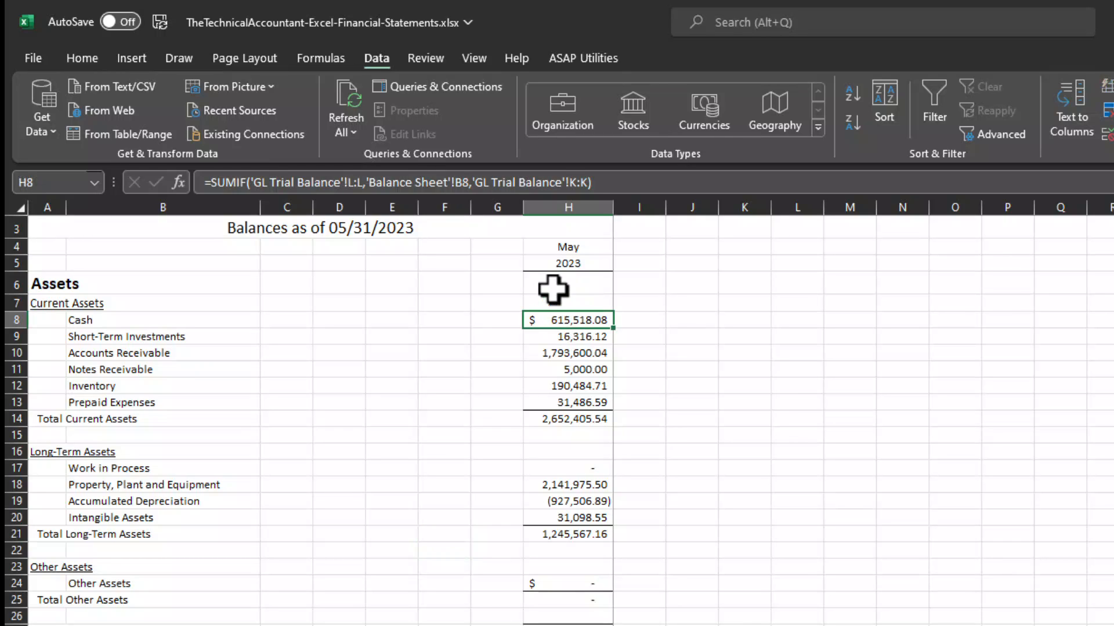
click(116, 320)
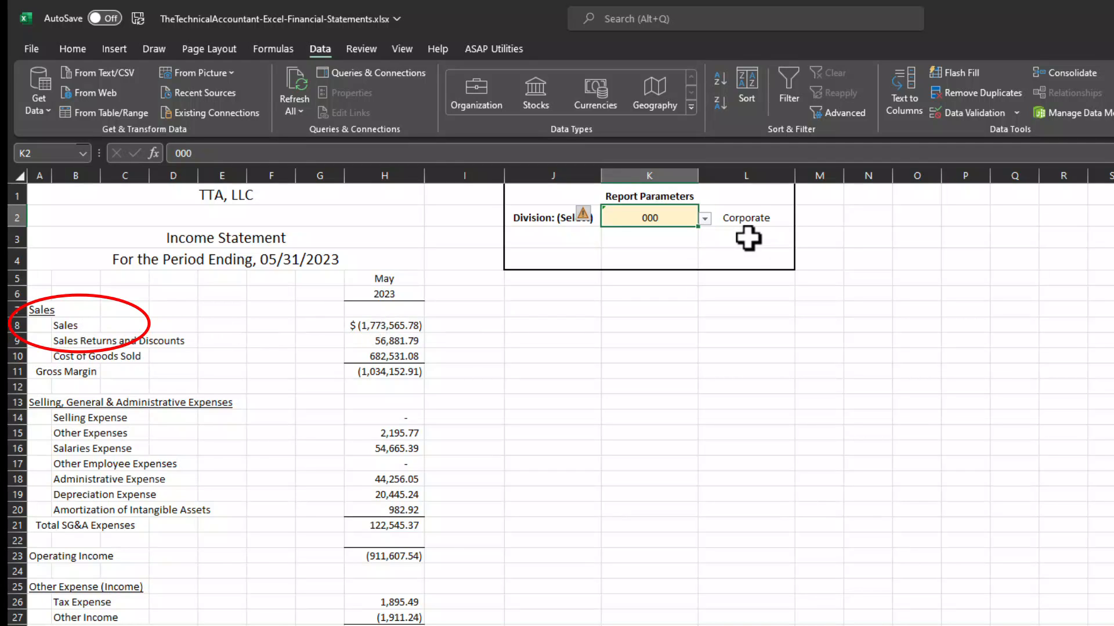
Step: Examine each argument of the Sales SUMIFS formula in H8 of the Income Statement, through the division criterion $K$2
click(382, 325)
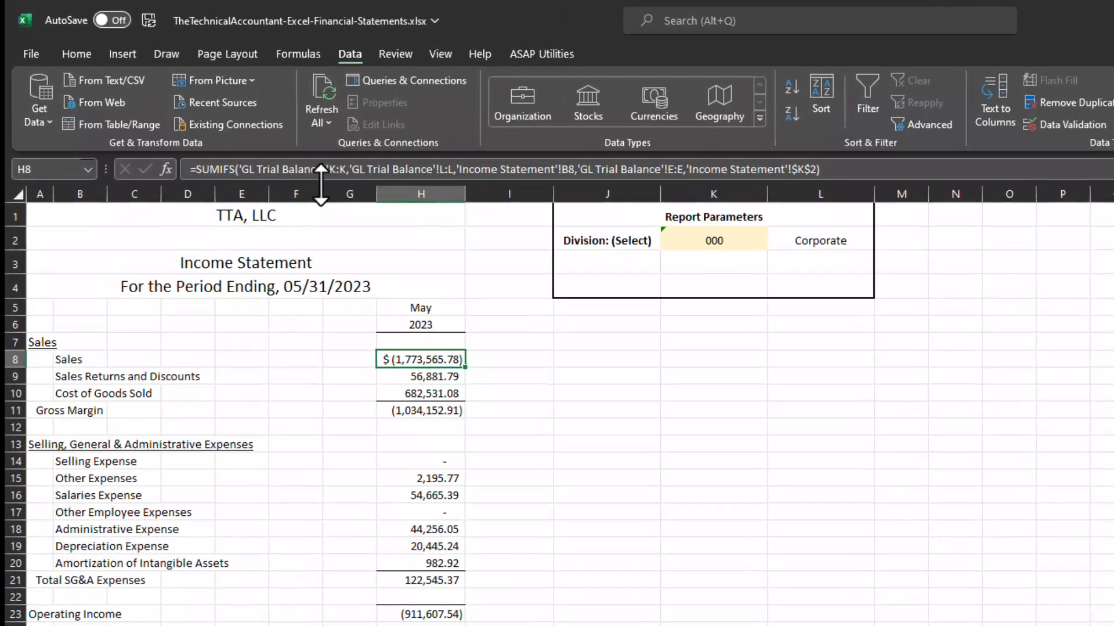
click(277, 154)
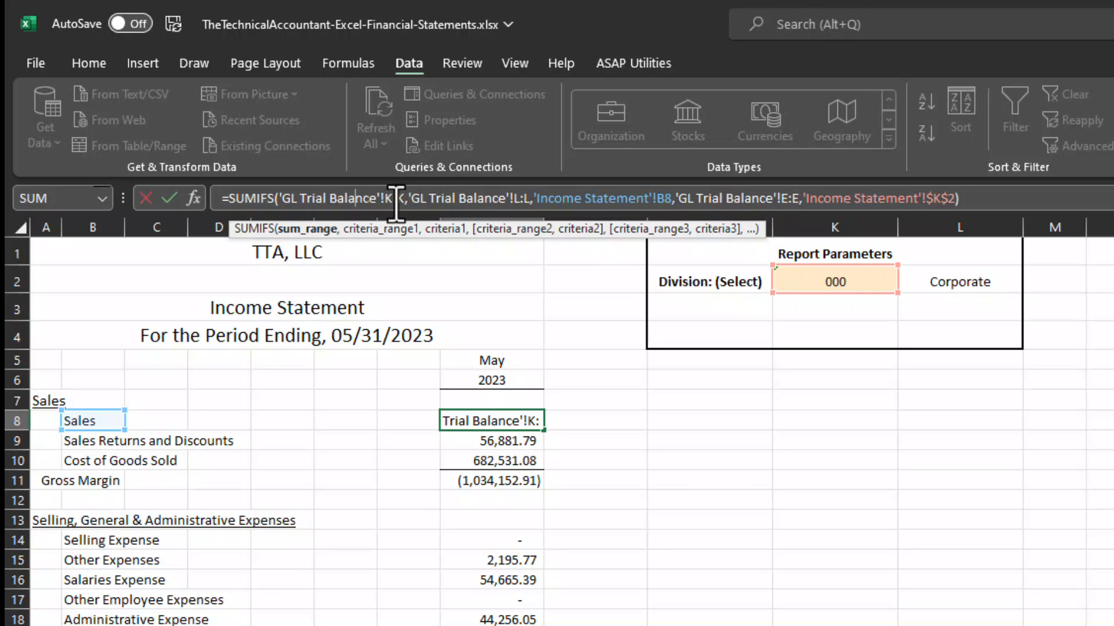
click(495, 199)
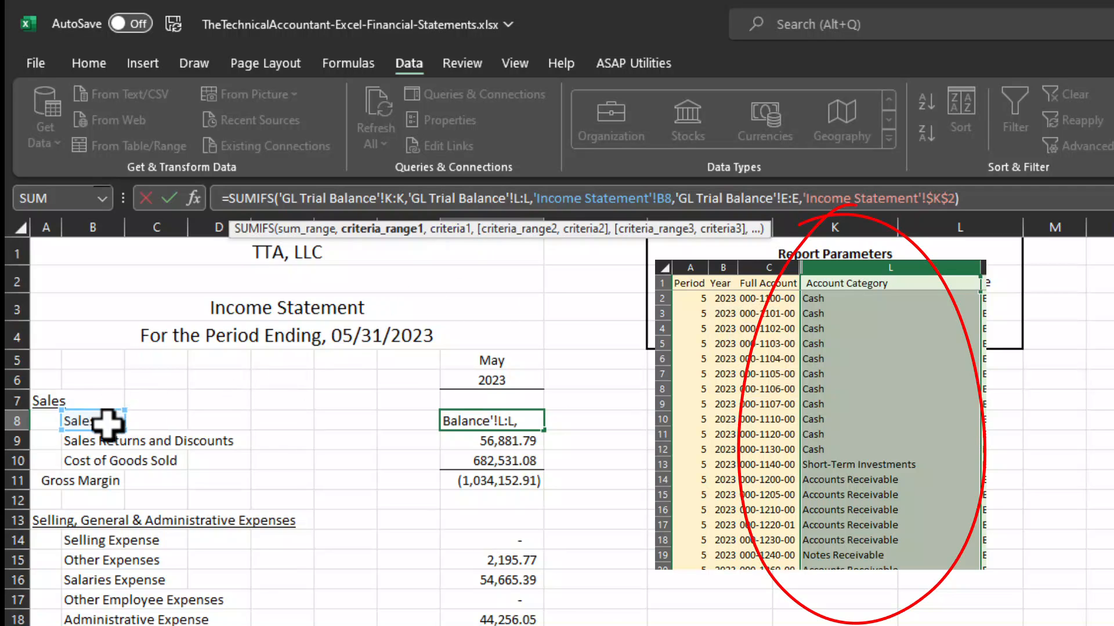
click(583, 199)
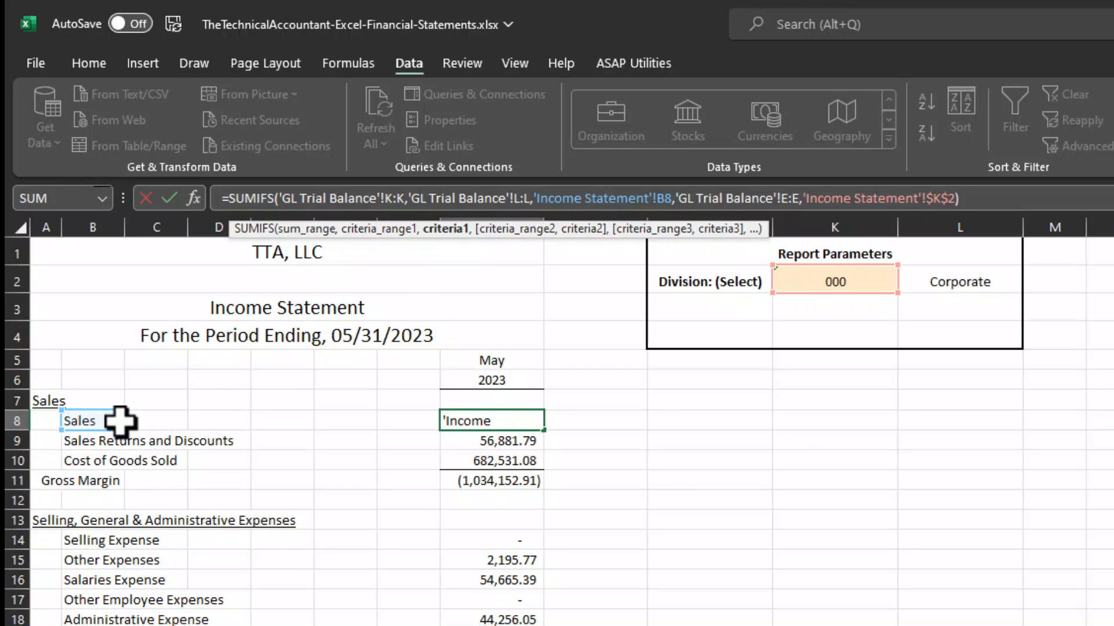
click(703, 198)
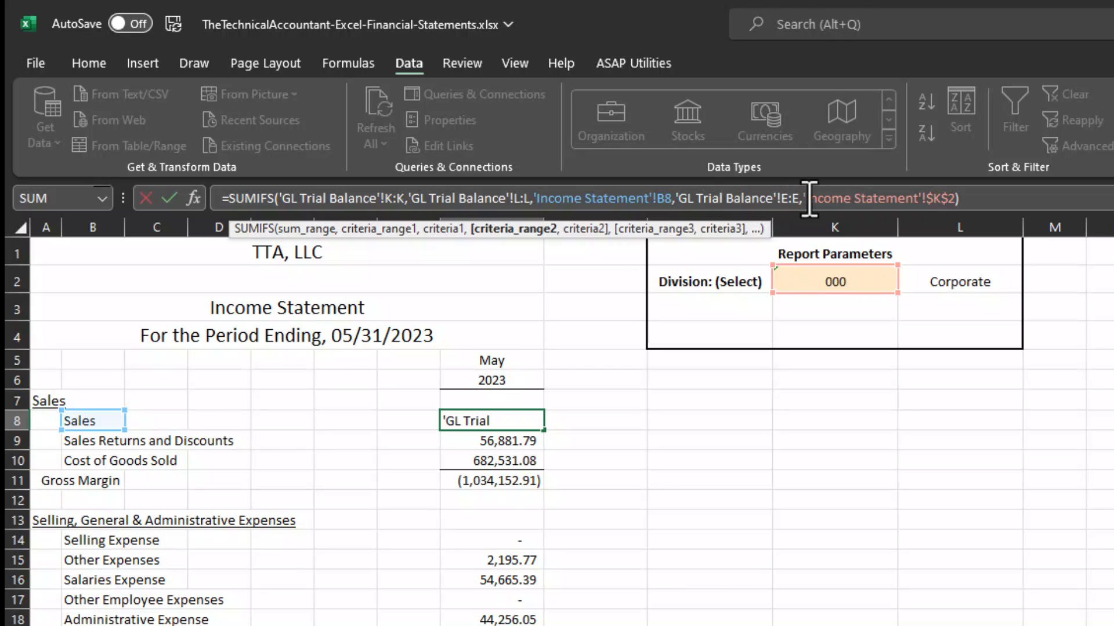
click(851, 198)
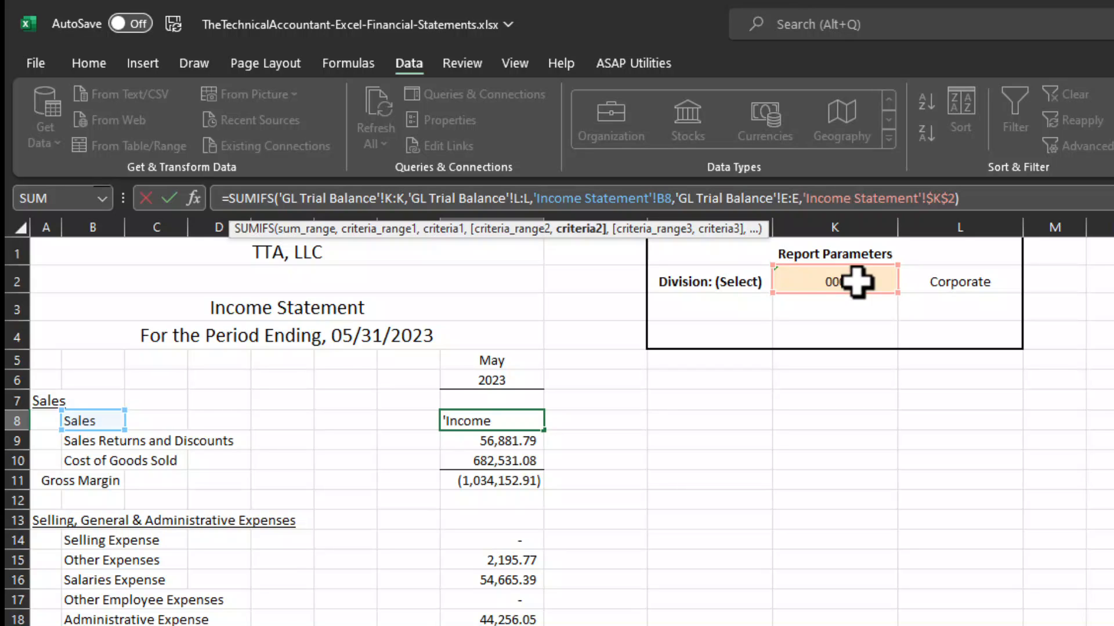
key(Return)
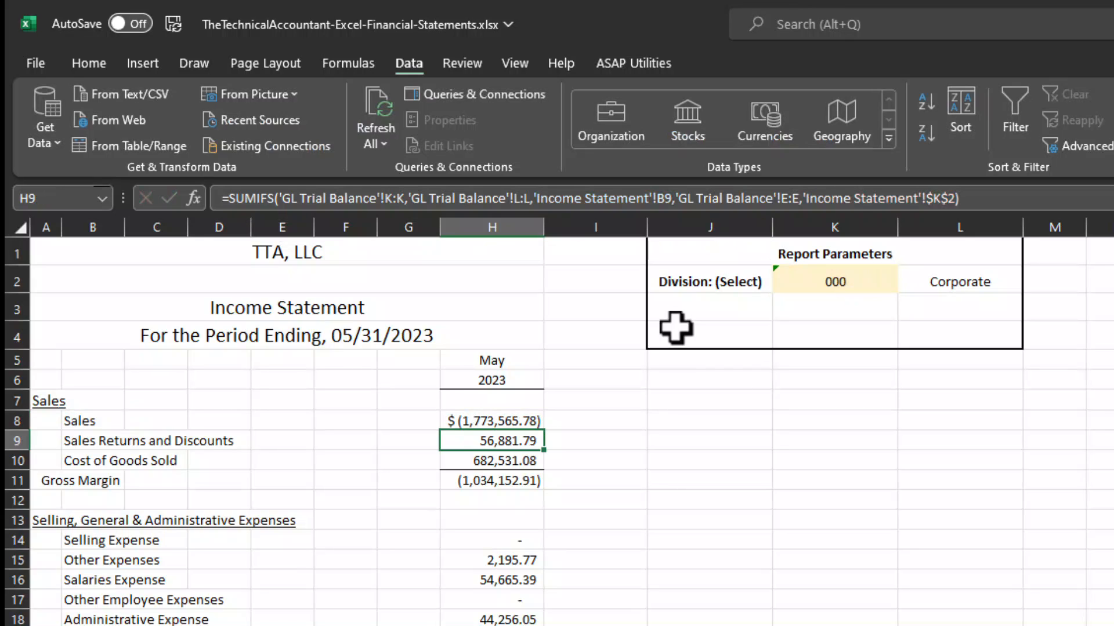
Step: Try divisions 300 and 000 in K2 and return to 300, checking the Sales amount in H8
click(505, 422)
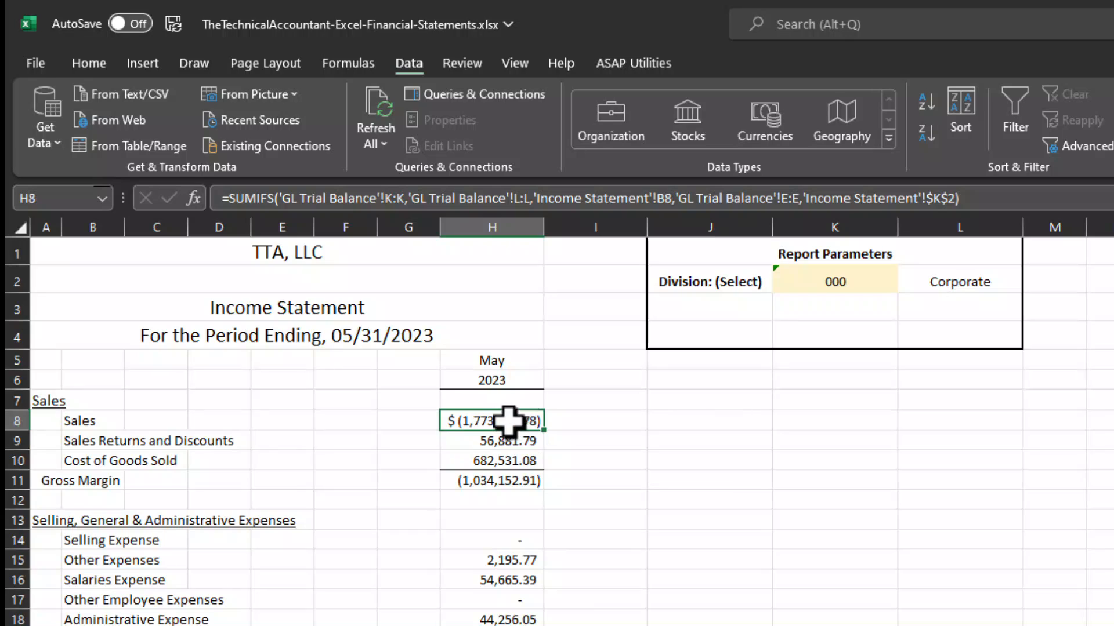
click(868, 289)
click(906, 284)
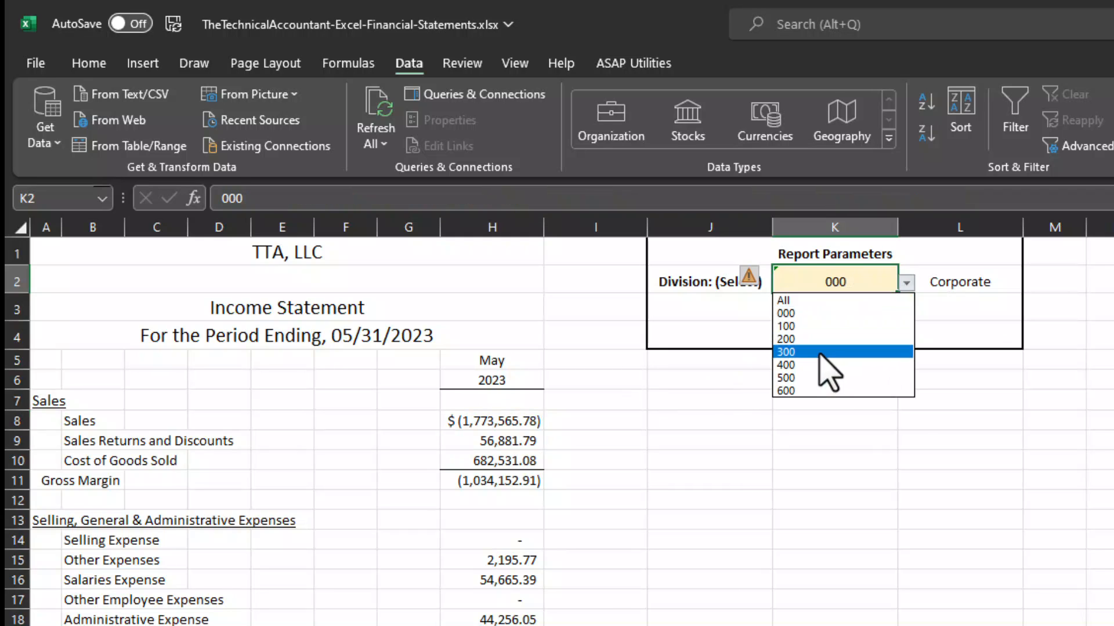
click(820, 352)
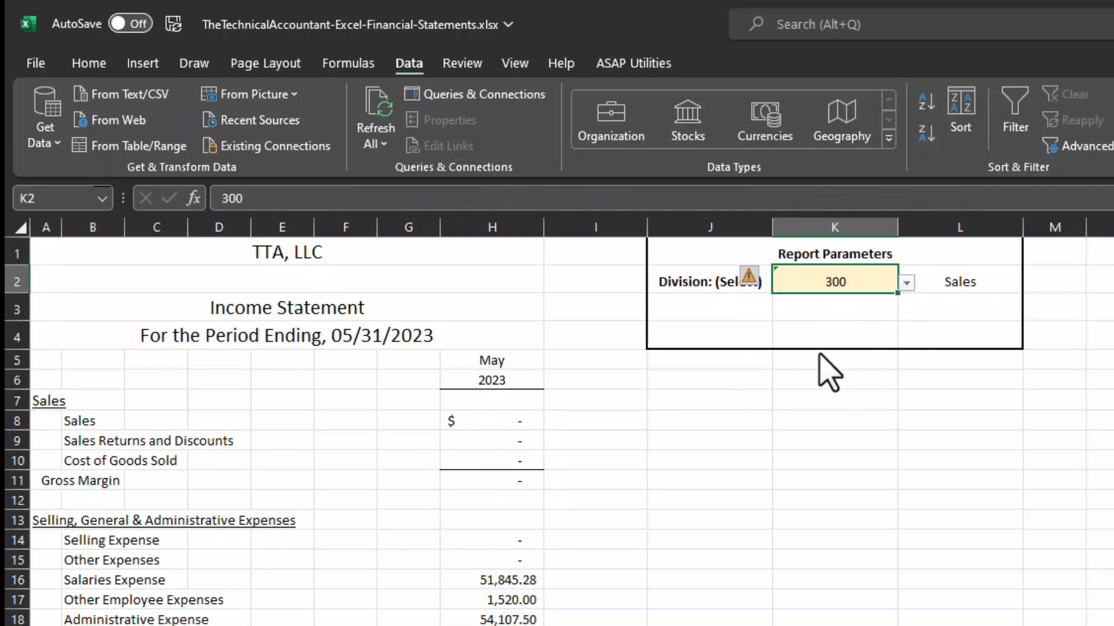
click(482, 423)
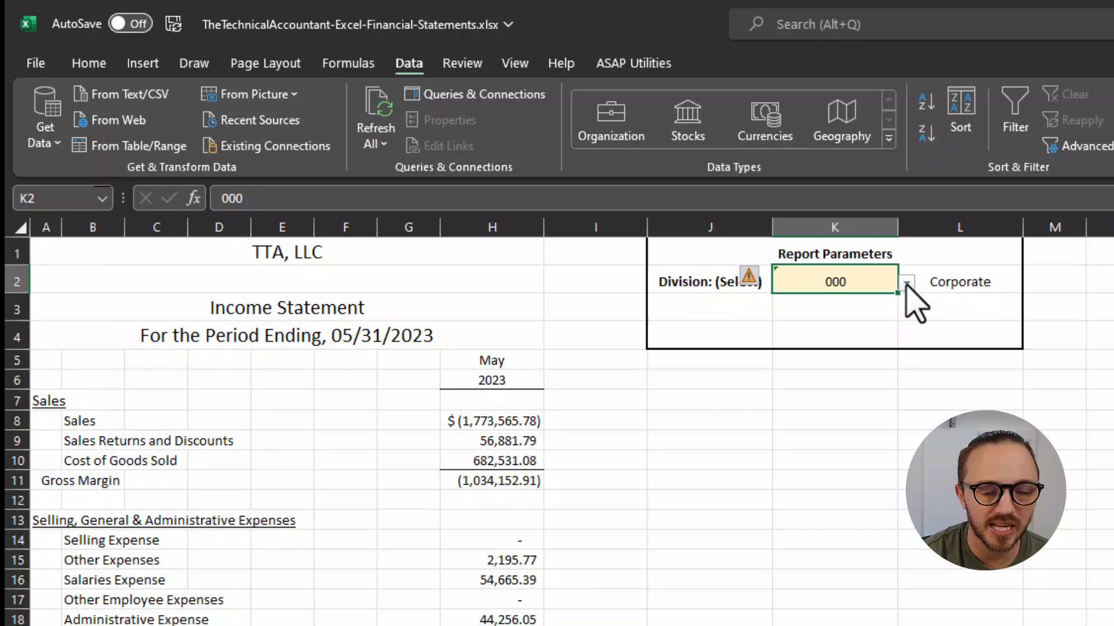
click(907, 283)
click(844, 313)
click(907, 284)
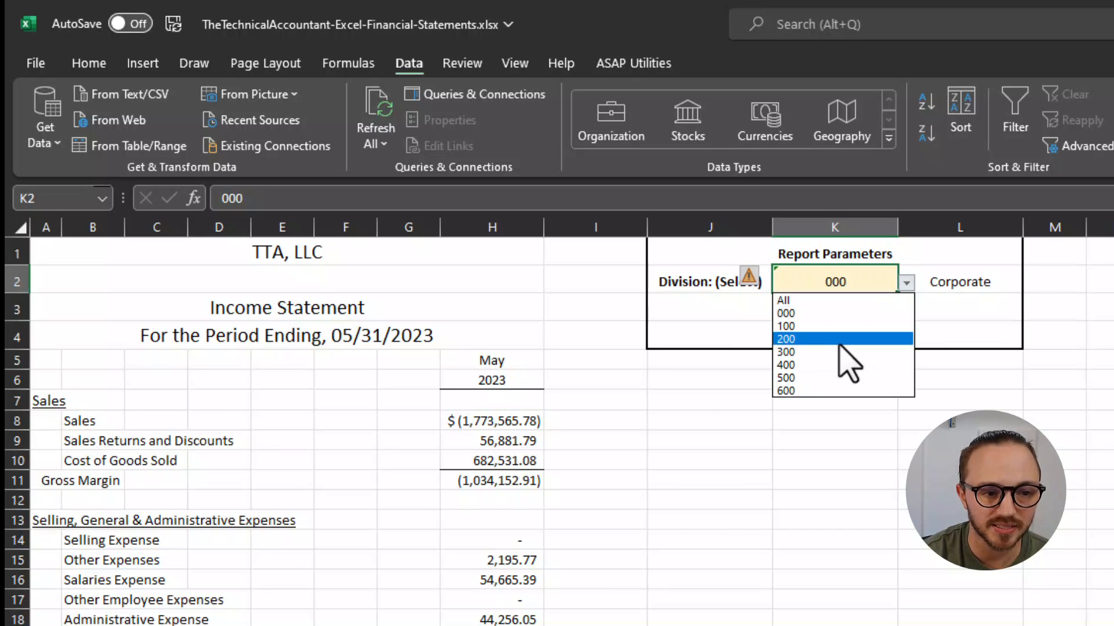
click(841, 351)
Step: Set the Division cell K2 to All
click(906, 283)
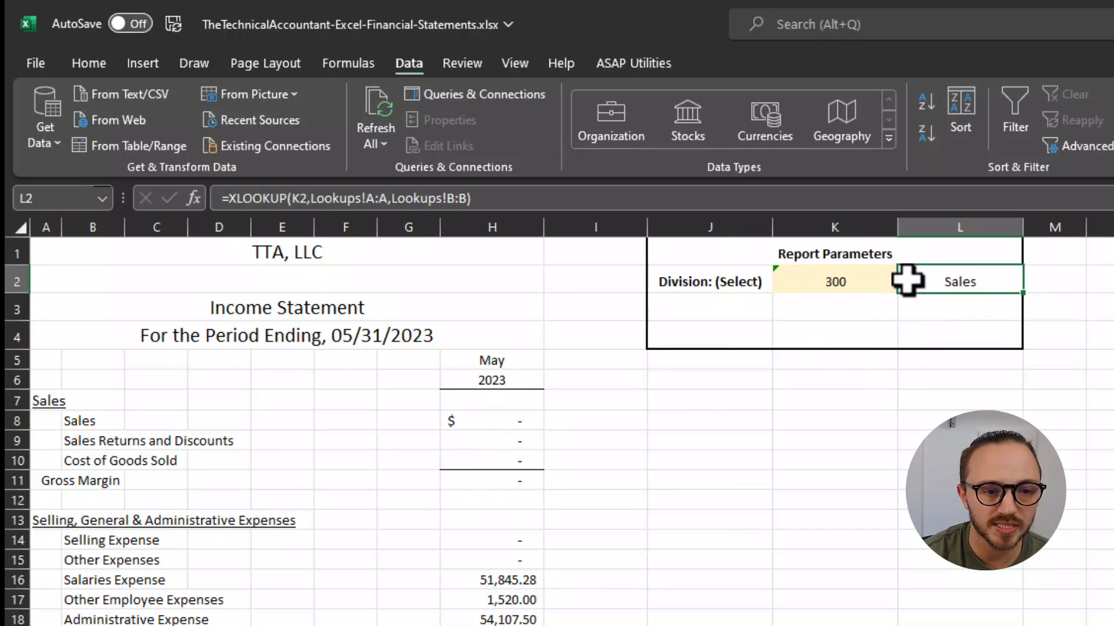
click(858, 296)
click(879, 282)
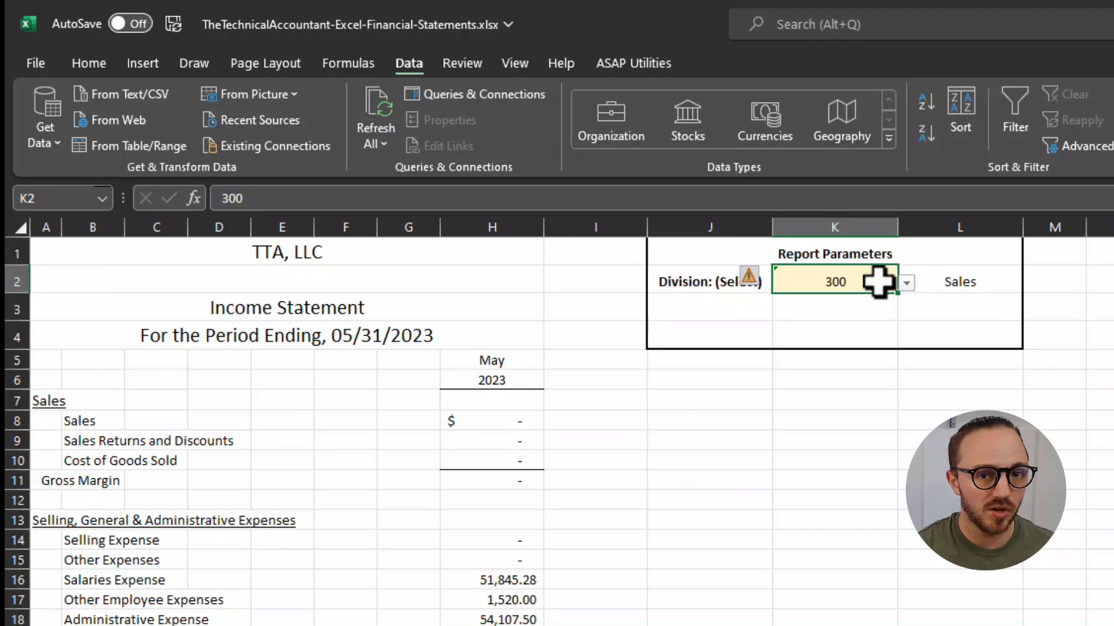
click(906, 283)
click(839, 300)
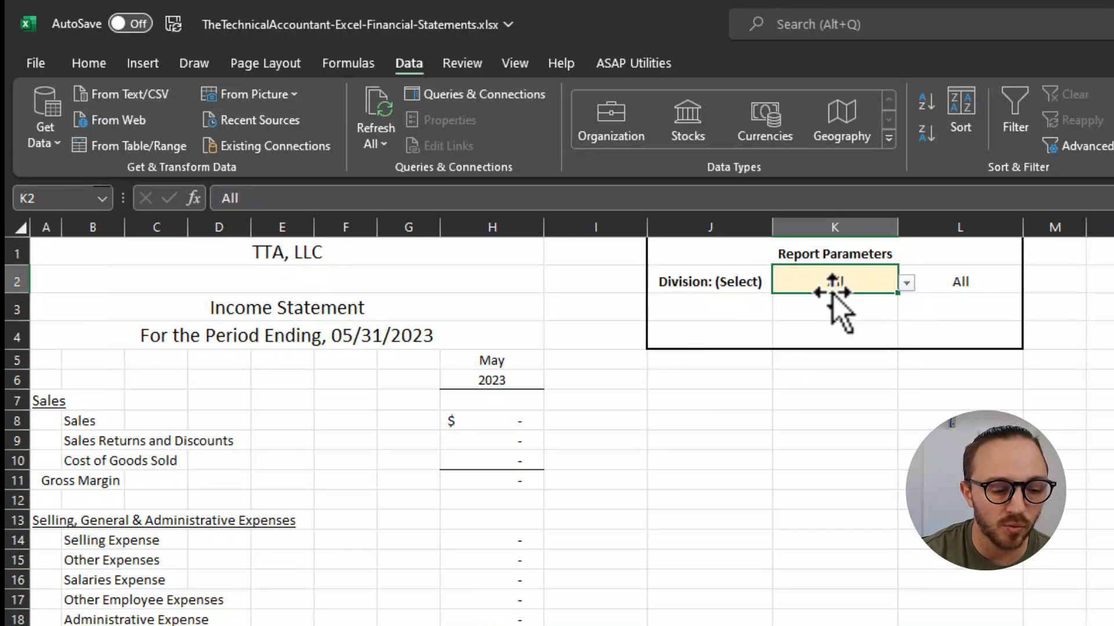
Step: Check the All entry in A3 of the Lookups sheet and inspect the Sales formula in H8 of the Income Statement
key(ctrl+Page_Down)
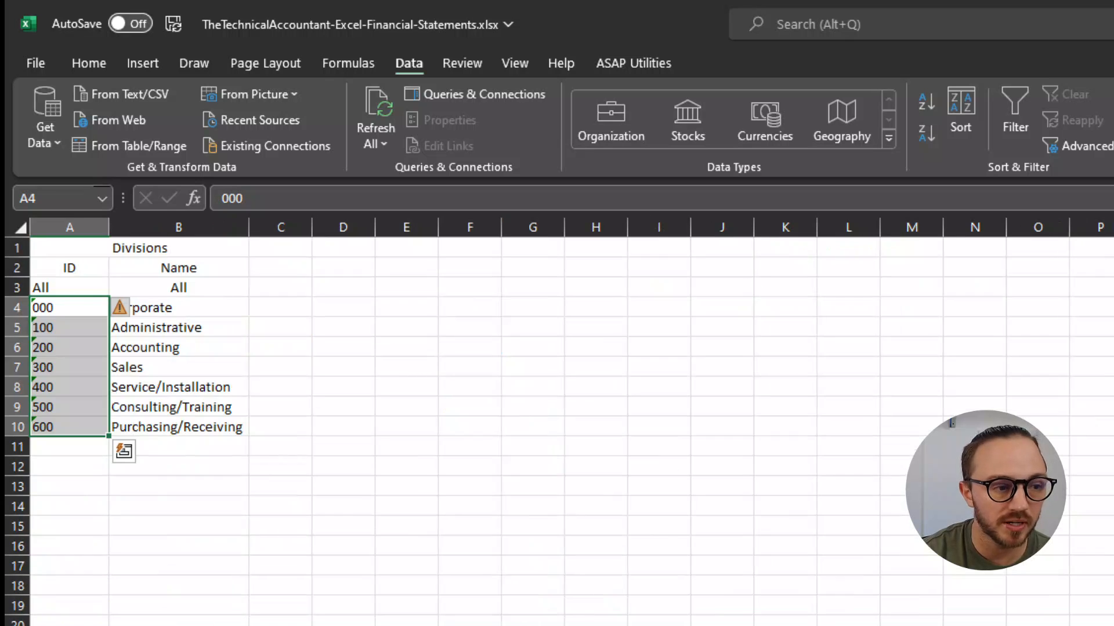
click(82, 286)
key(ctrl+Page_Up)
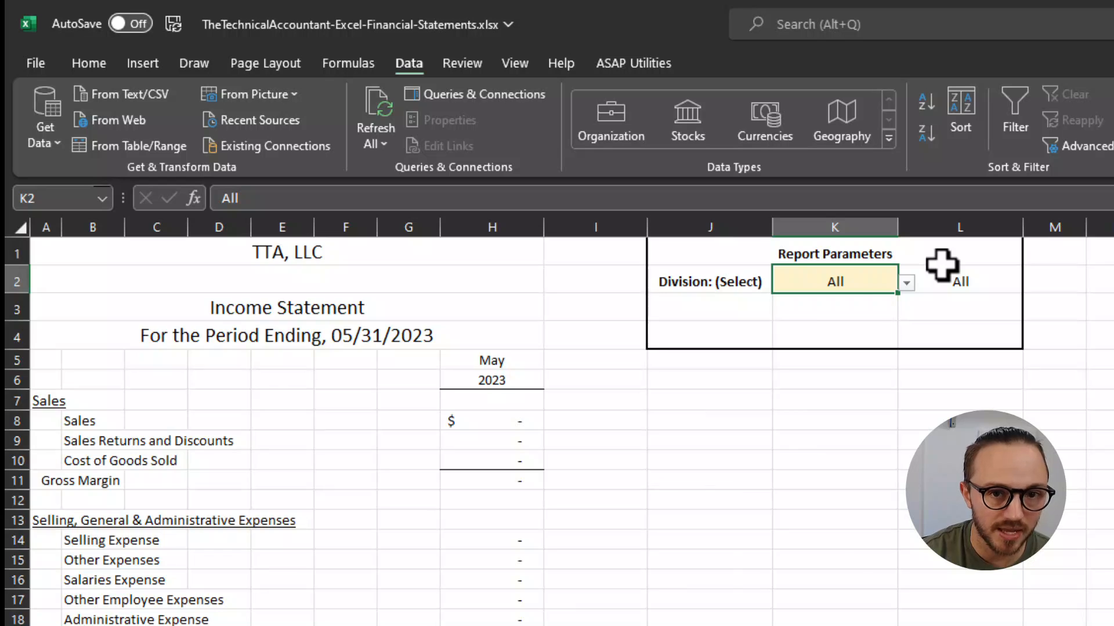
click(495, 422)
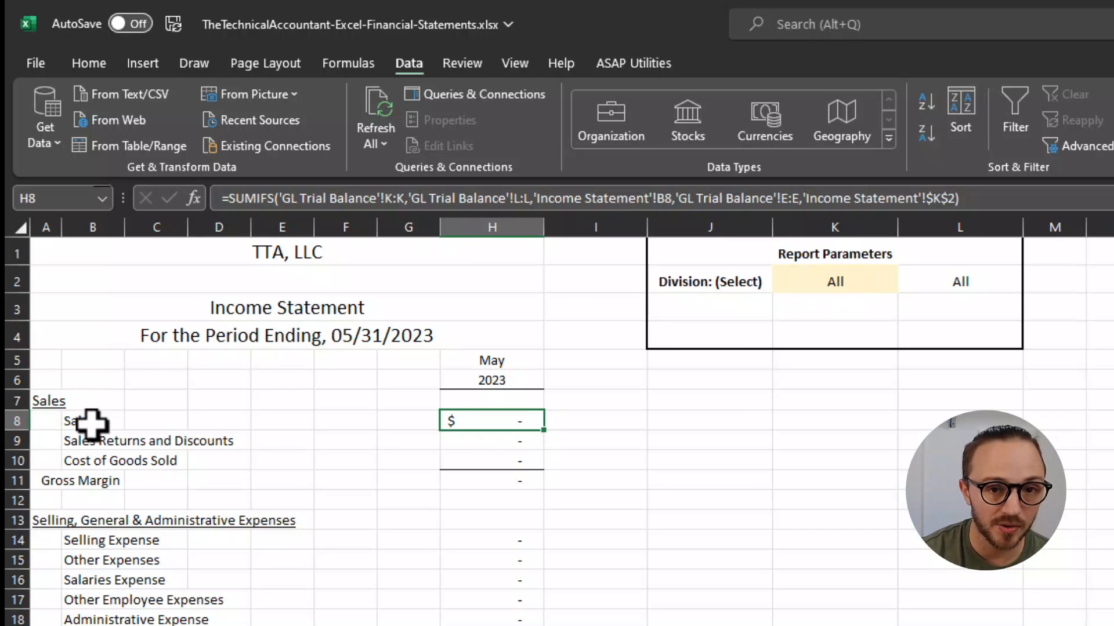
Step: Set the Division cell K2 on the Income Statement to 100
click(820, 282)
click(907, 282)
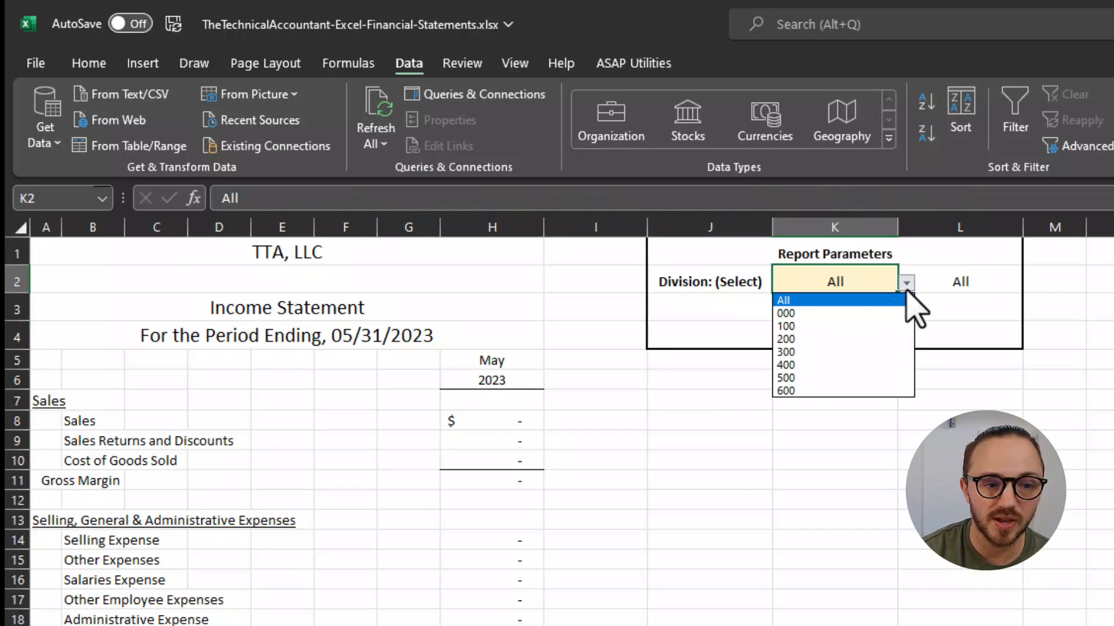
click(844, 326)
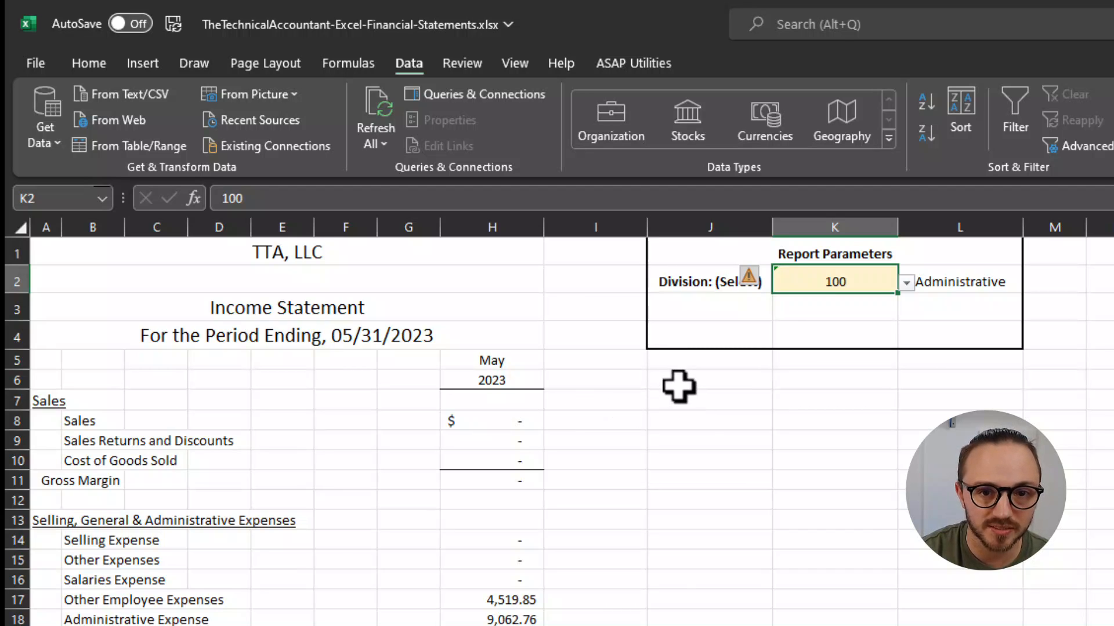
Step: Wrap the Sales SUMIFS formula in H8 in an IF function with the logical test K2="All"
click(236, 198)
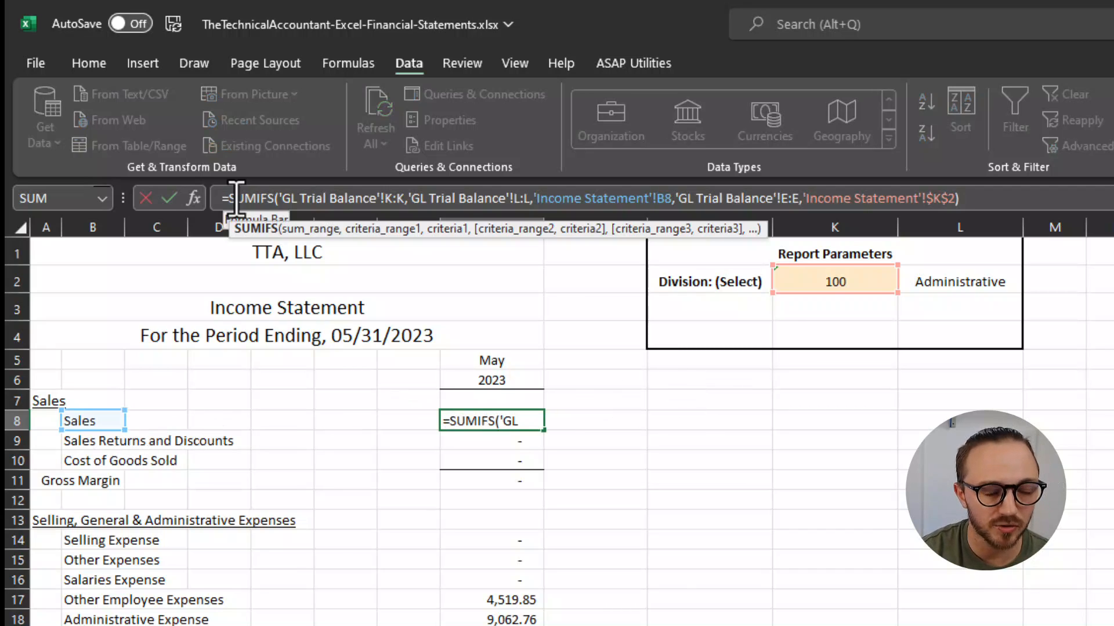
key(Left)
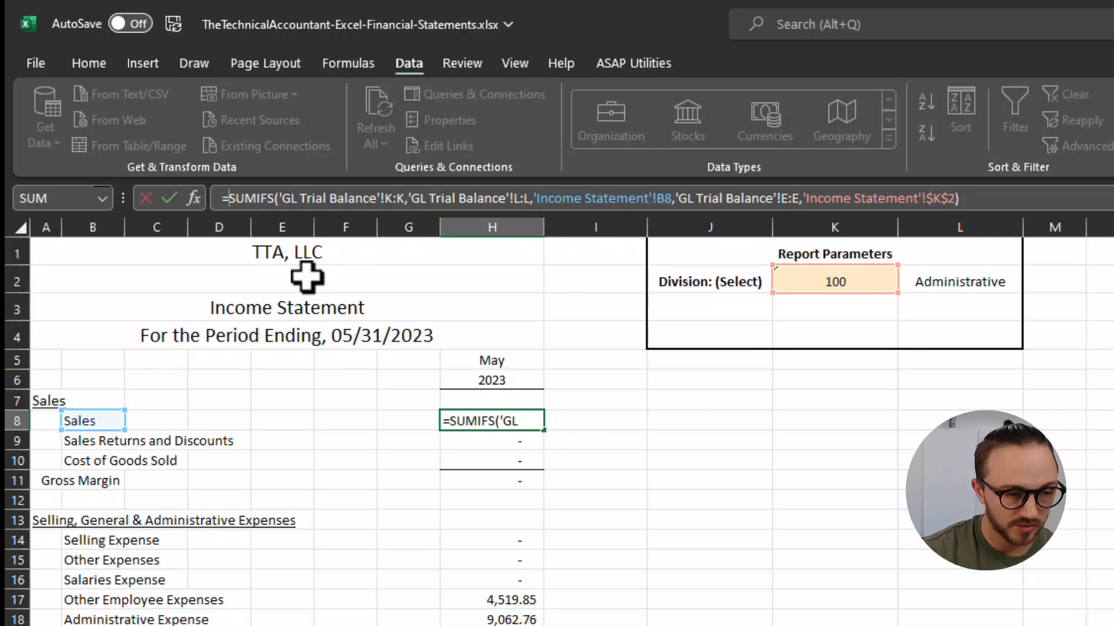
text(if()
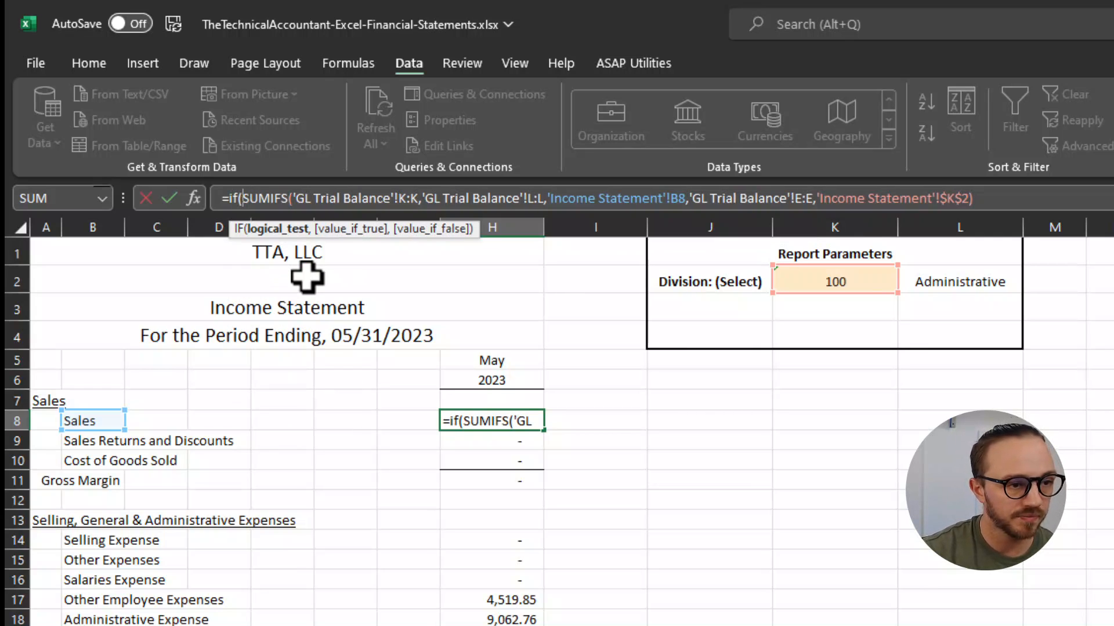
text(K)
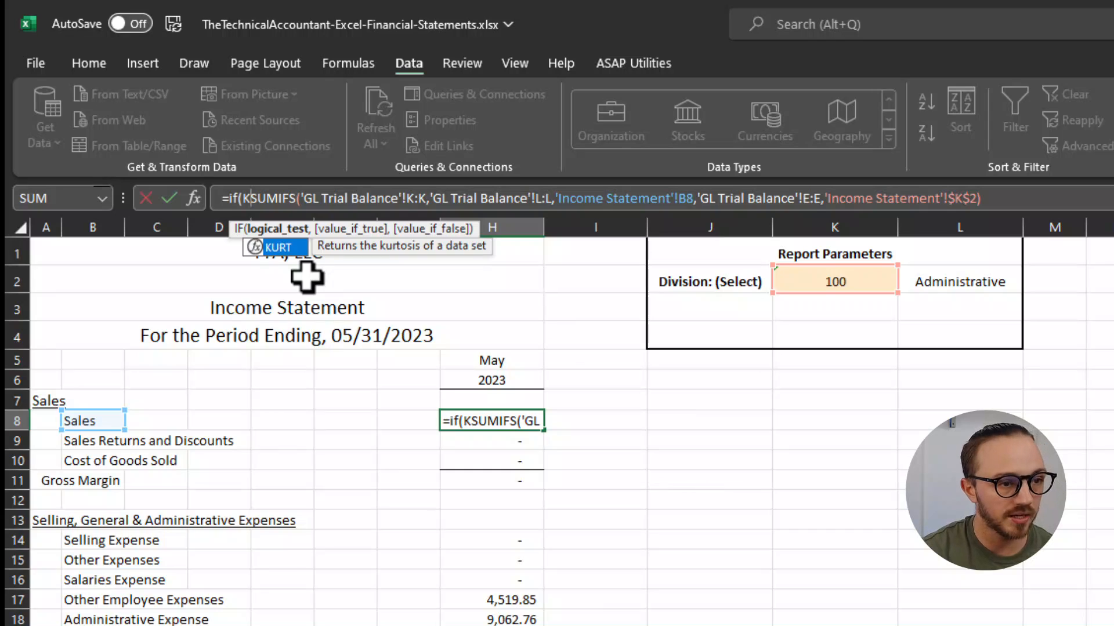
text(2)
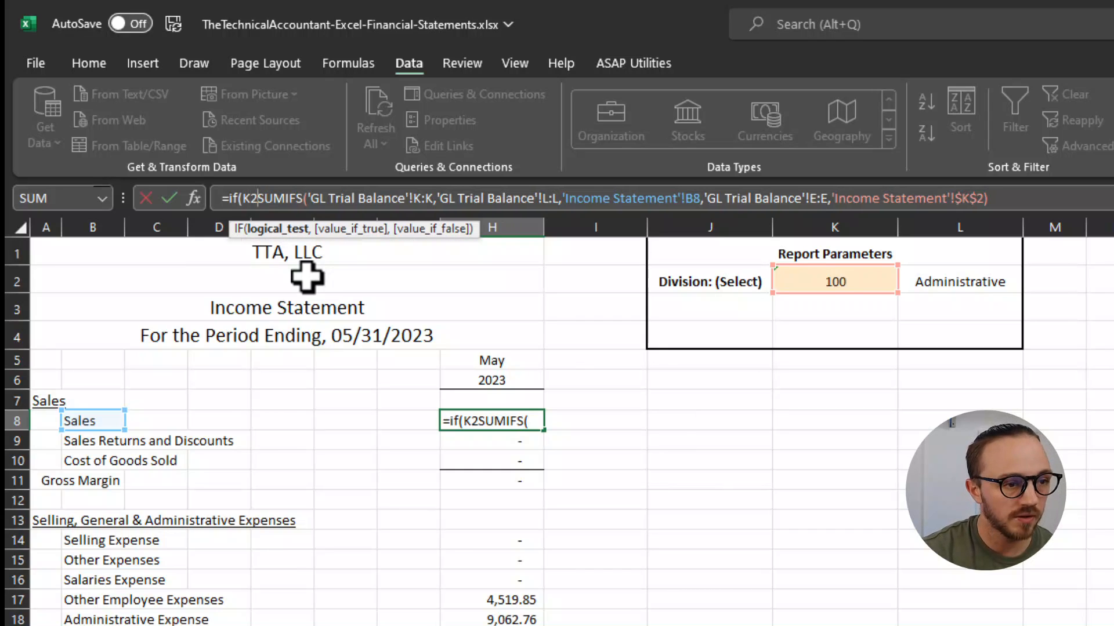
text(="All",)
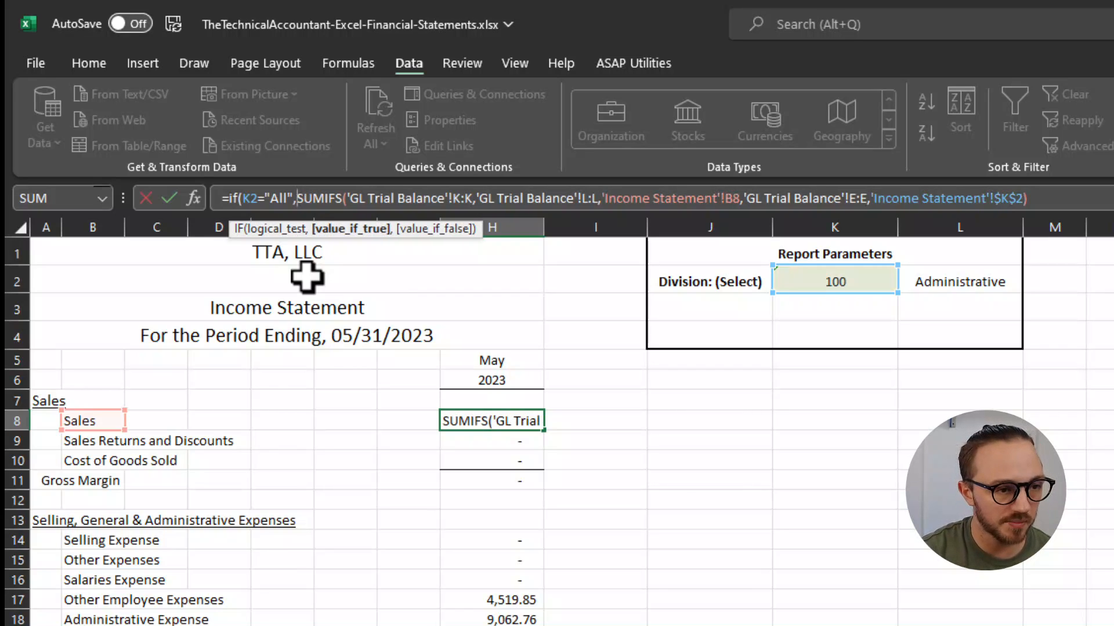
Step: Add a SUMIF as the IF's value-if-true, with Account Category column L:L of the GL Trial Balance as its range
text(sum)
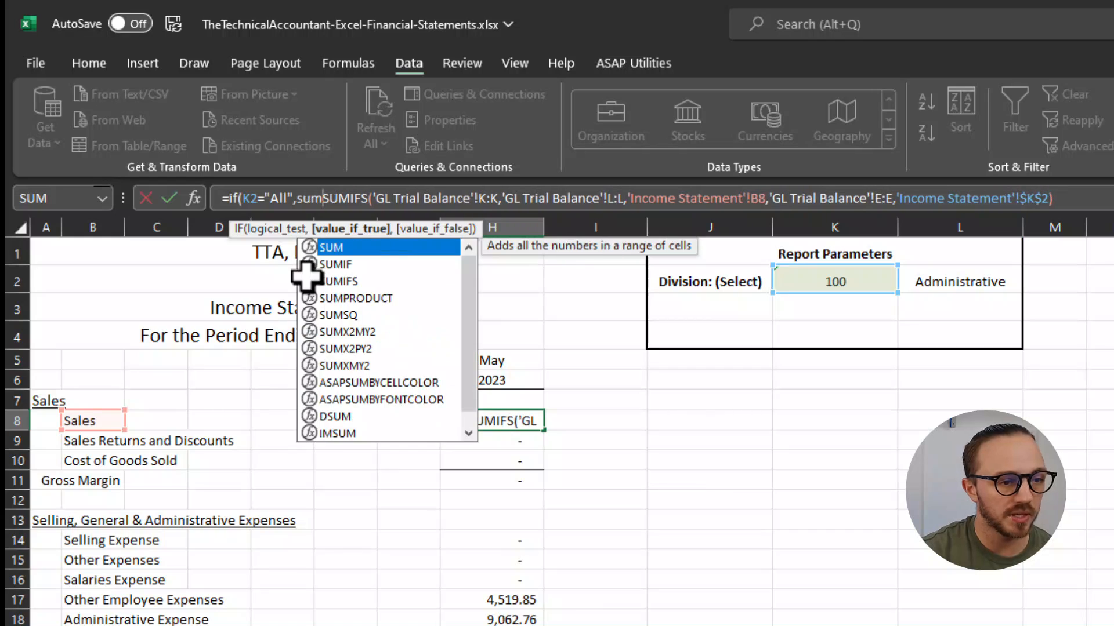
key(Down)
key(Tab)
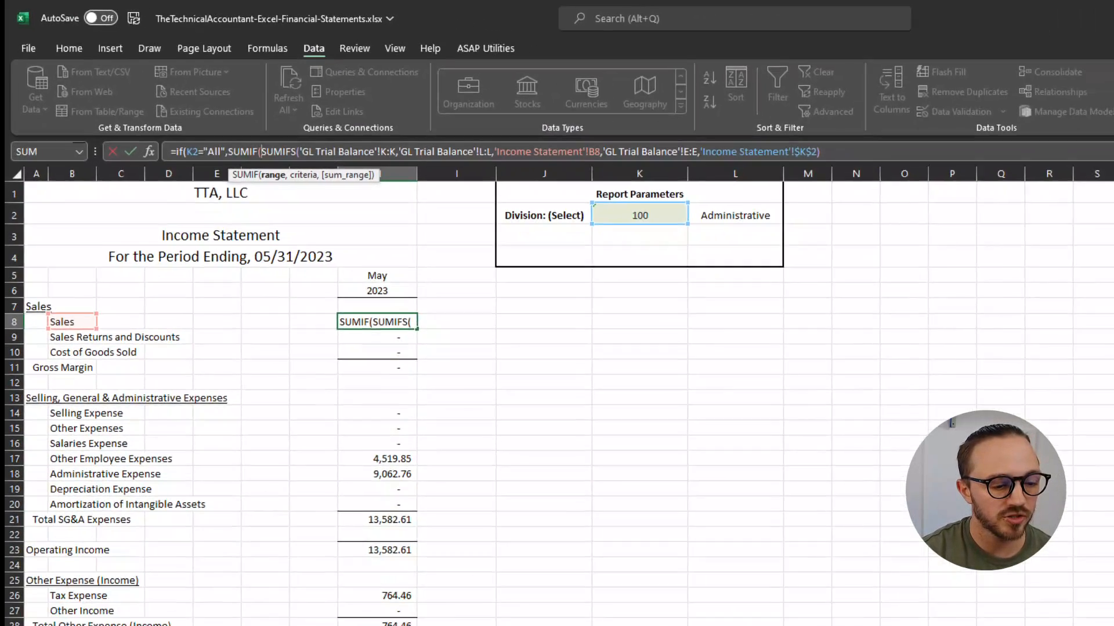
click(238, 604)
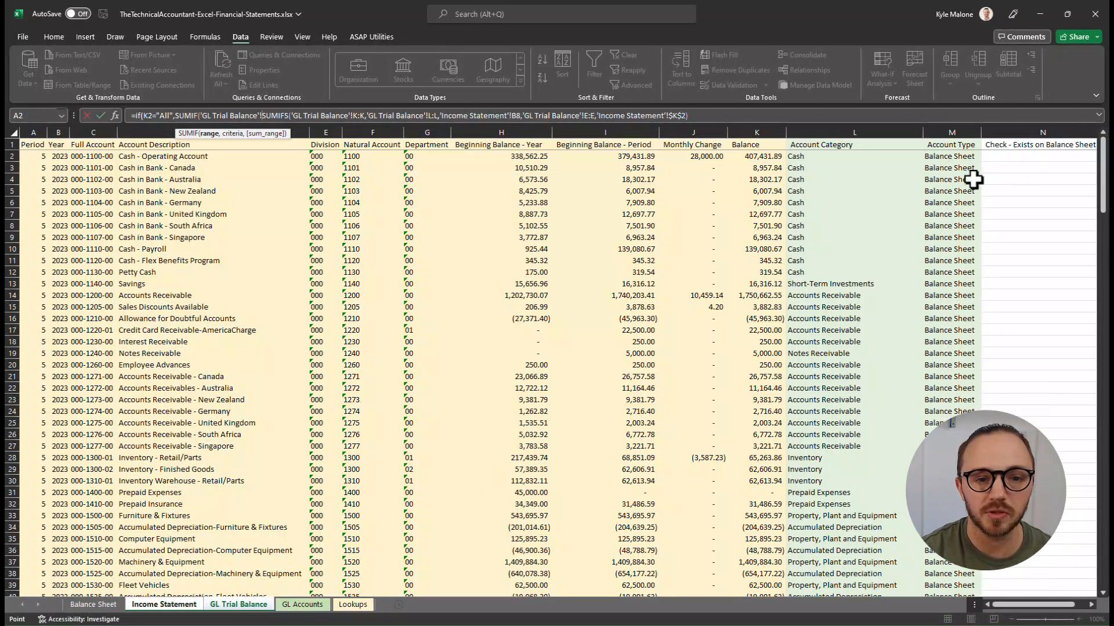
click(844, 129)
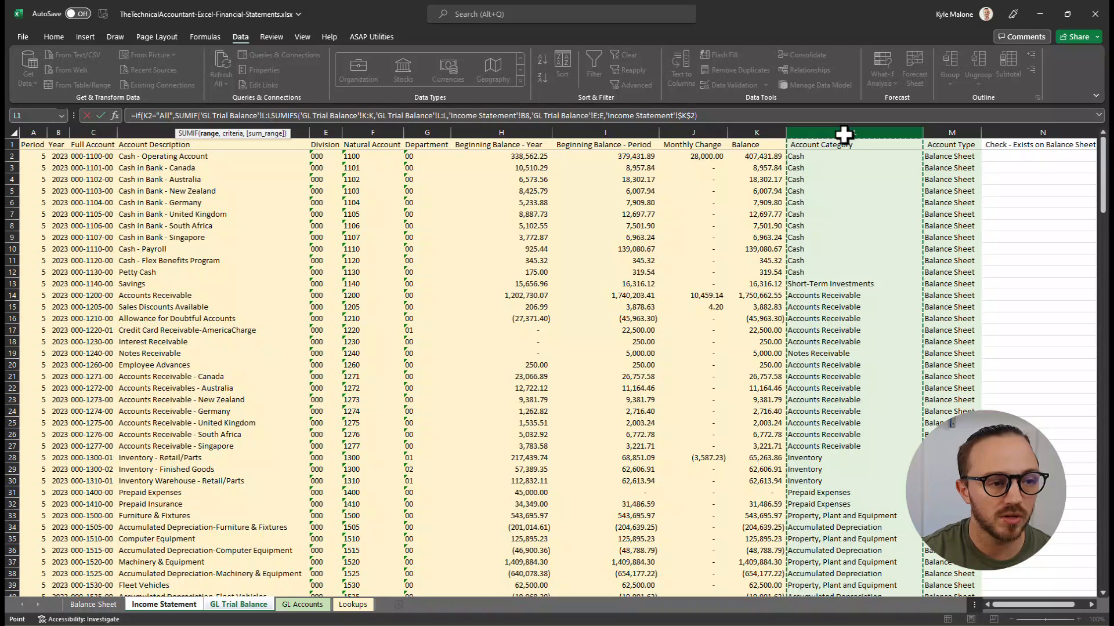
text(,)
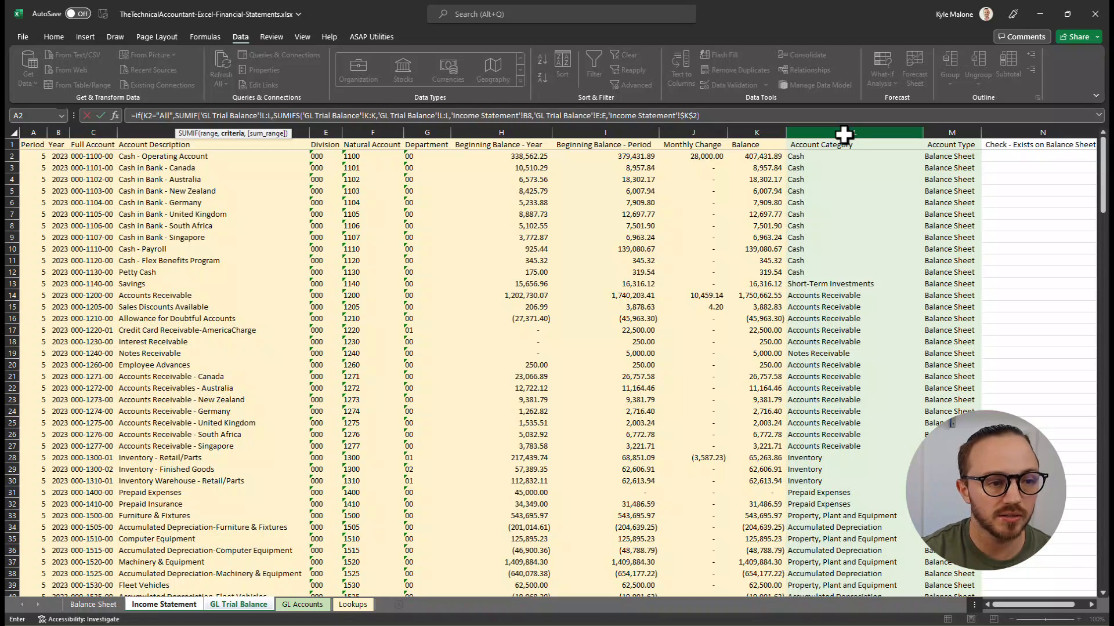
Step: Complete the SUMIF with criterion Income Statement B8 and sum range GL Trial Balance K:K, keeping the existing SUMIFS as the IF's value-if-false
click(146, 606)
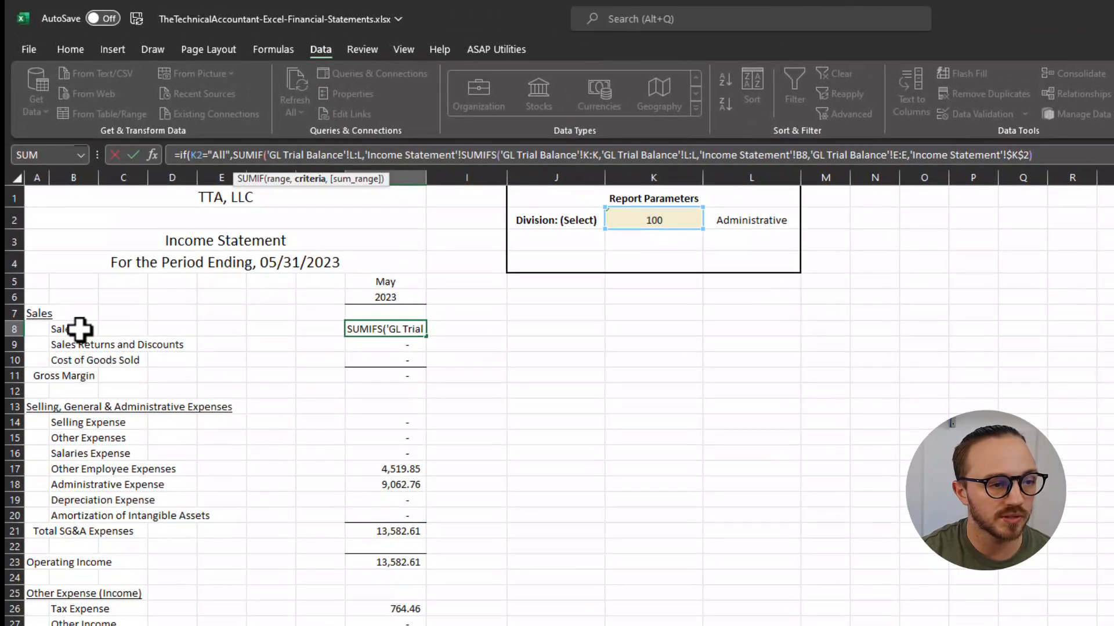
click(79, 329)
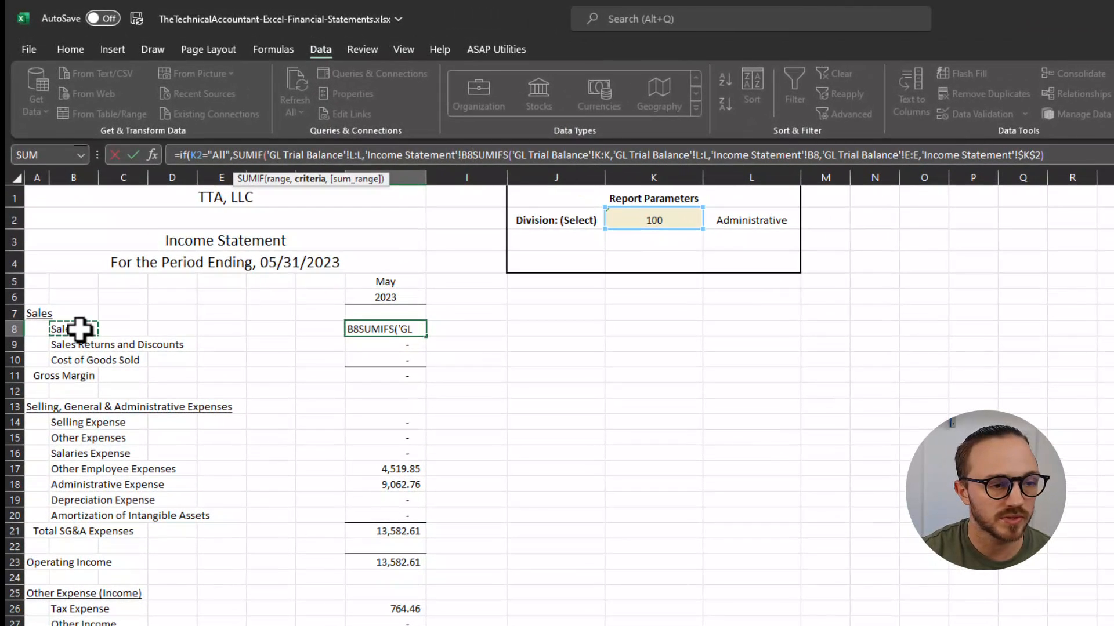
text(,)
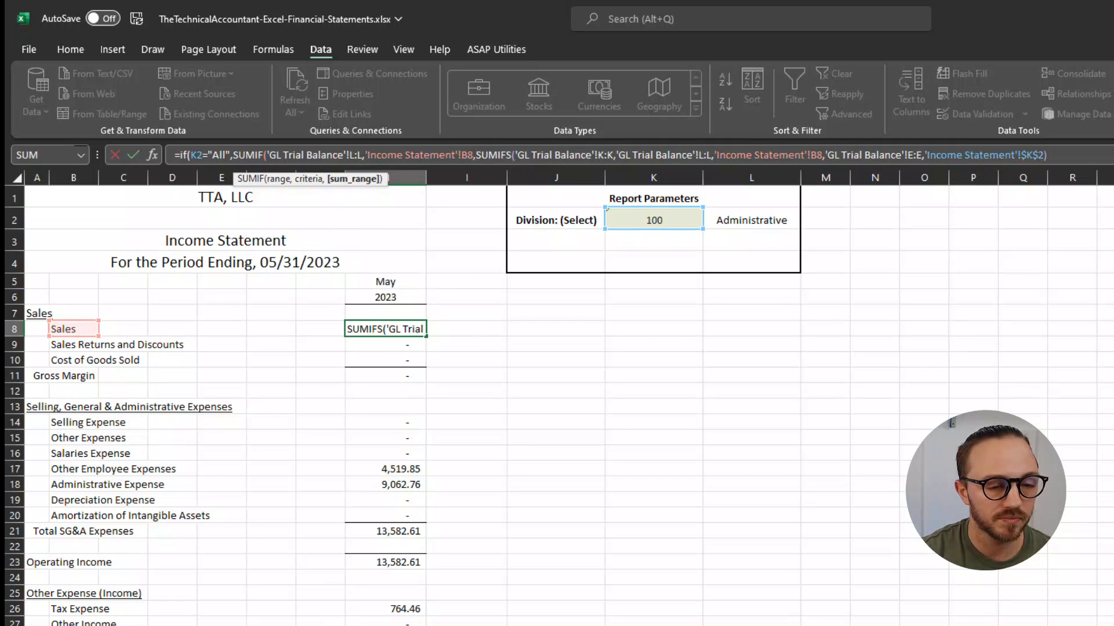
click(110, 625)
click(1028, 174)
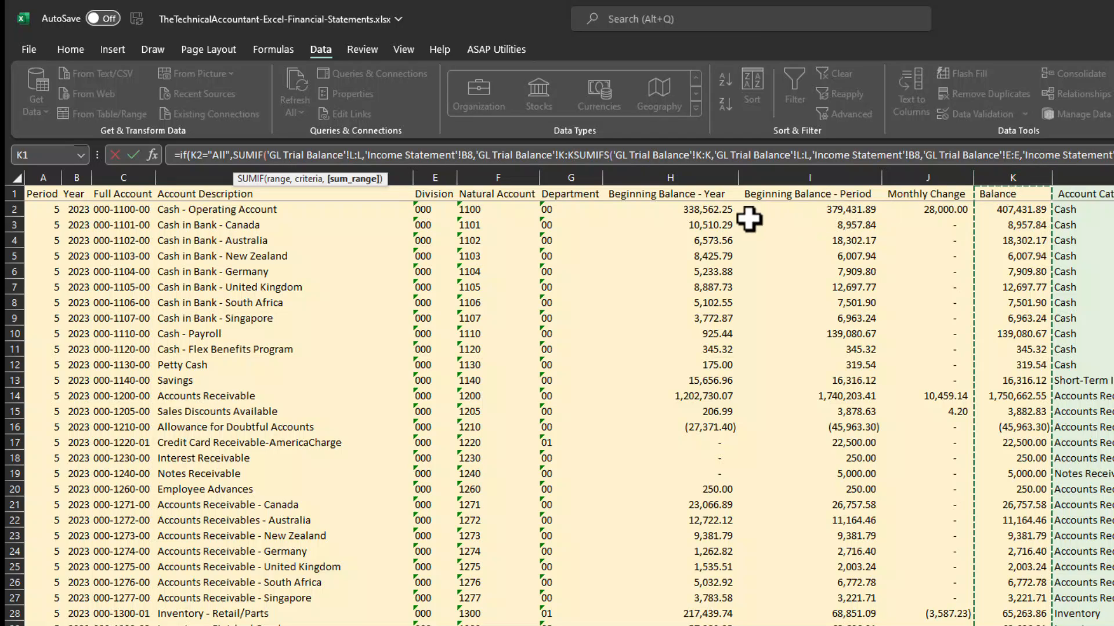
text())
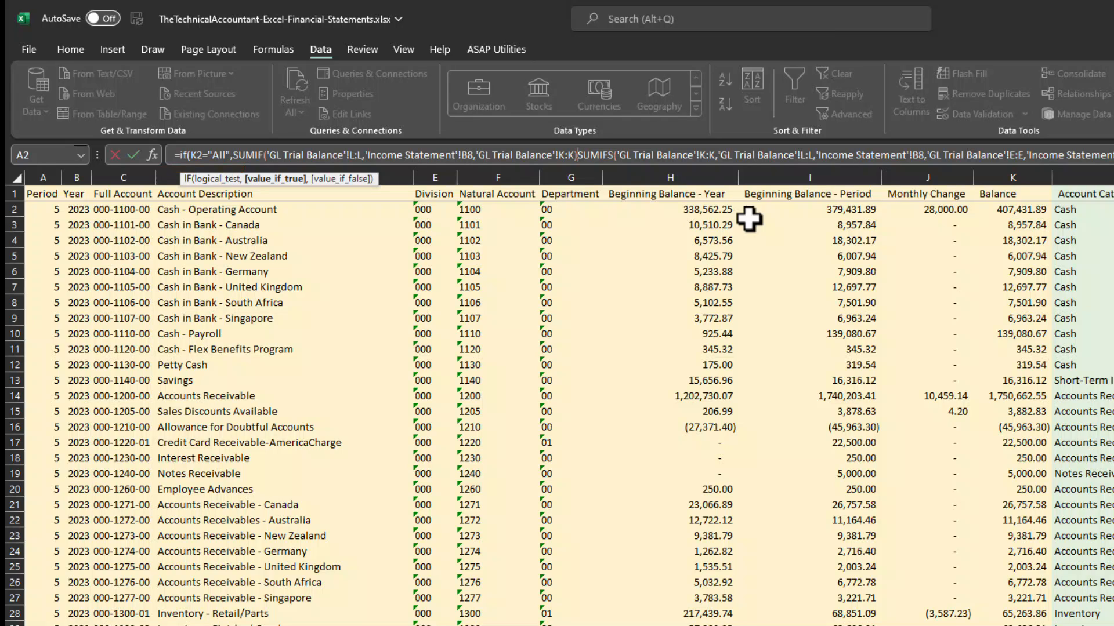
text(,)
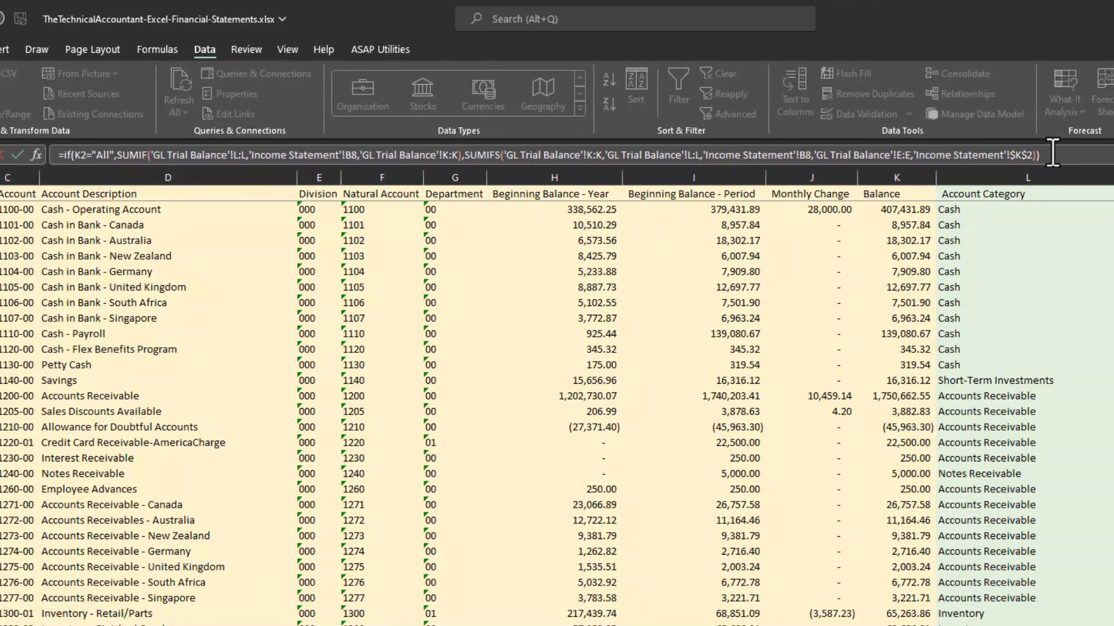
key(Return)
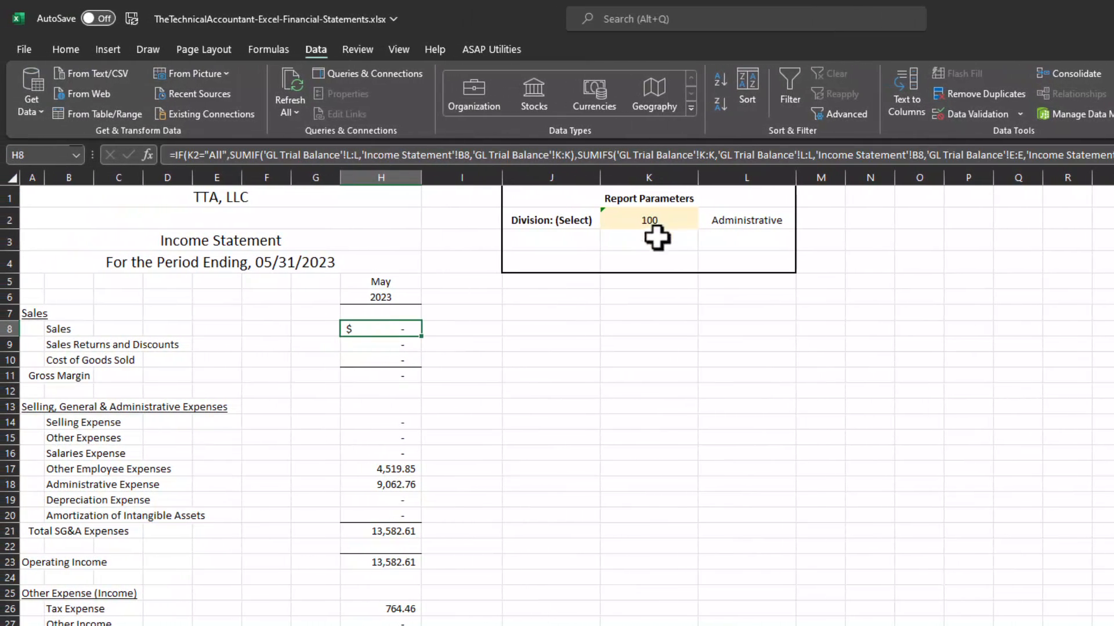
Step: Switch Division K2 to All to check the Sales amount in H8, return it to 100, and select H8 again
click(667, 222)
click(704, 221)
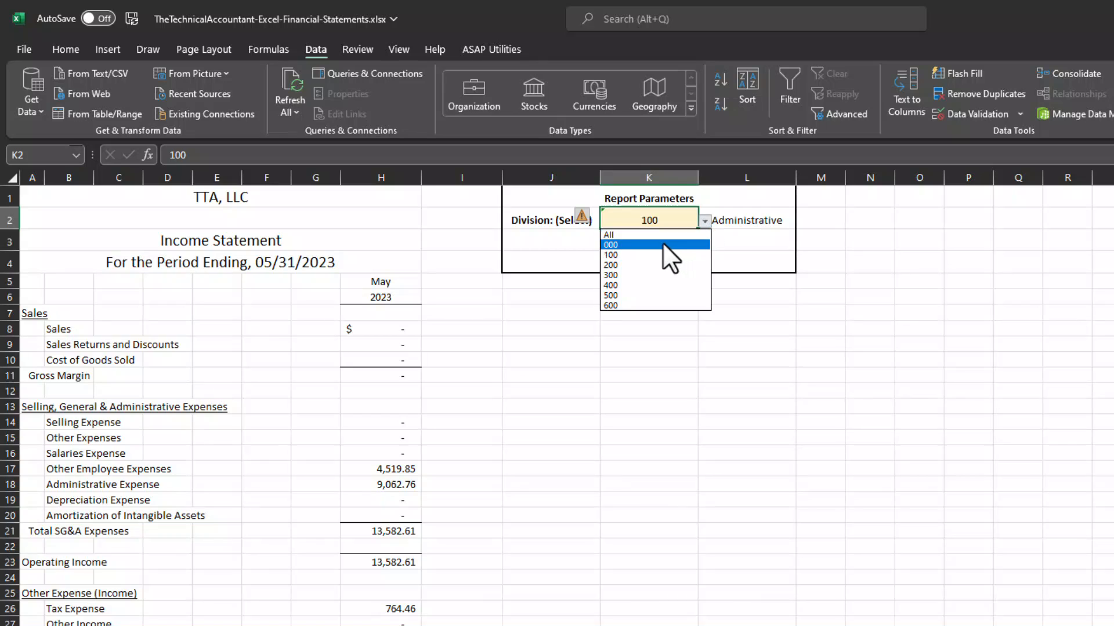
click(656, 235)
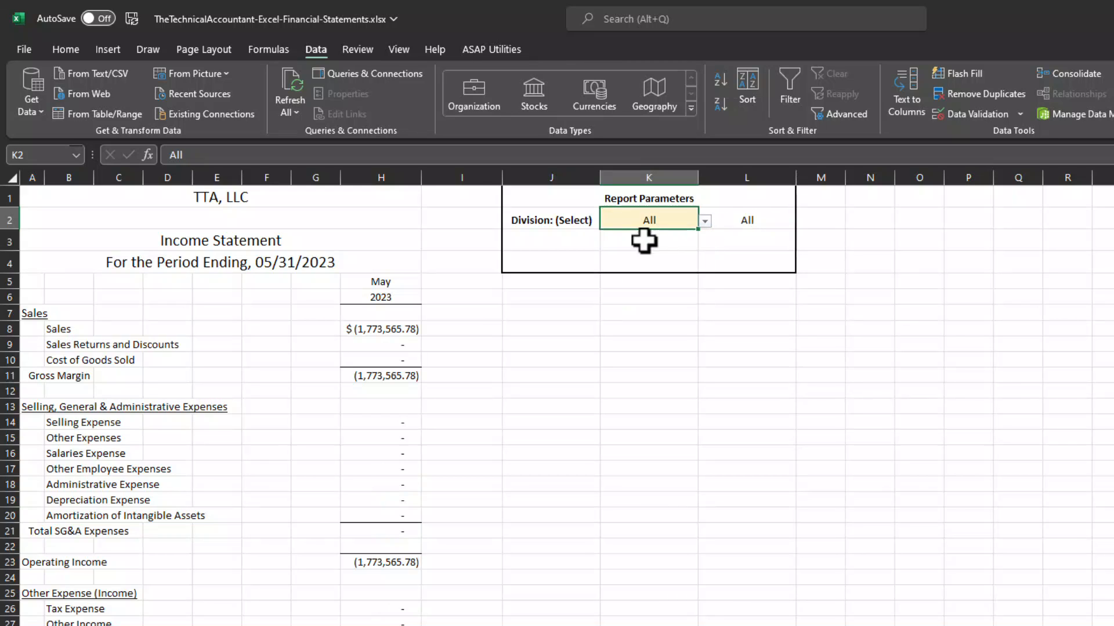
click(368, 326)
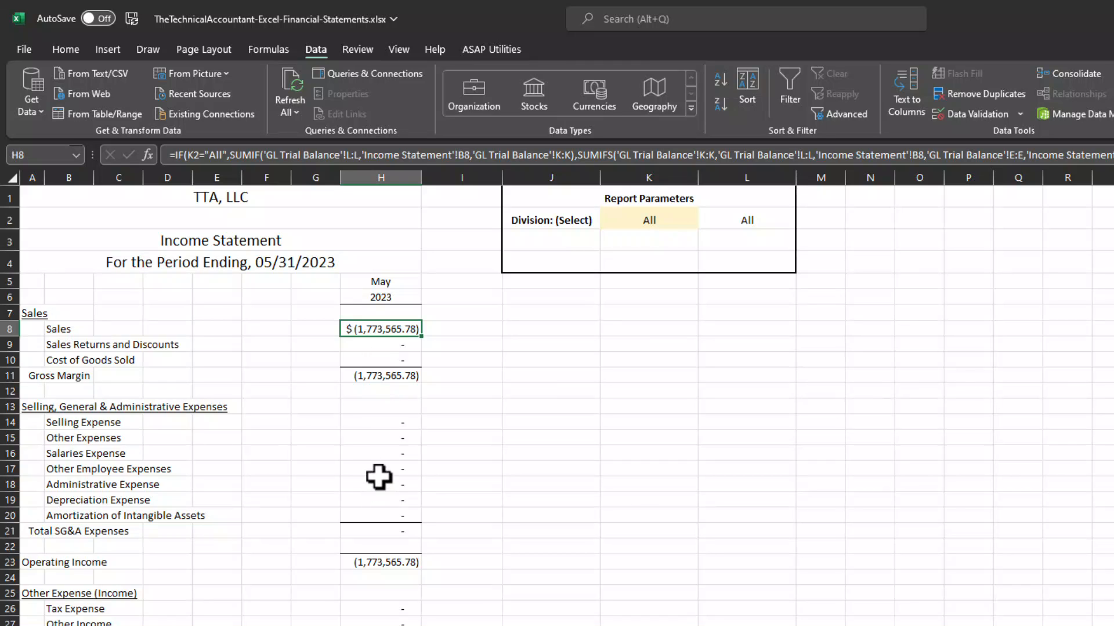
click(673, 221)
click(703, 220)
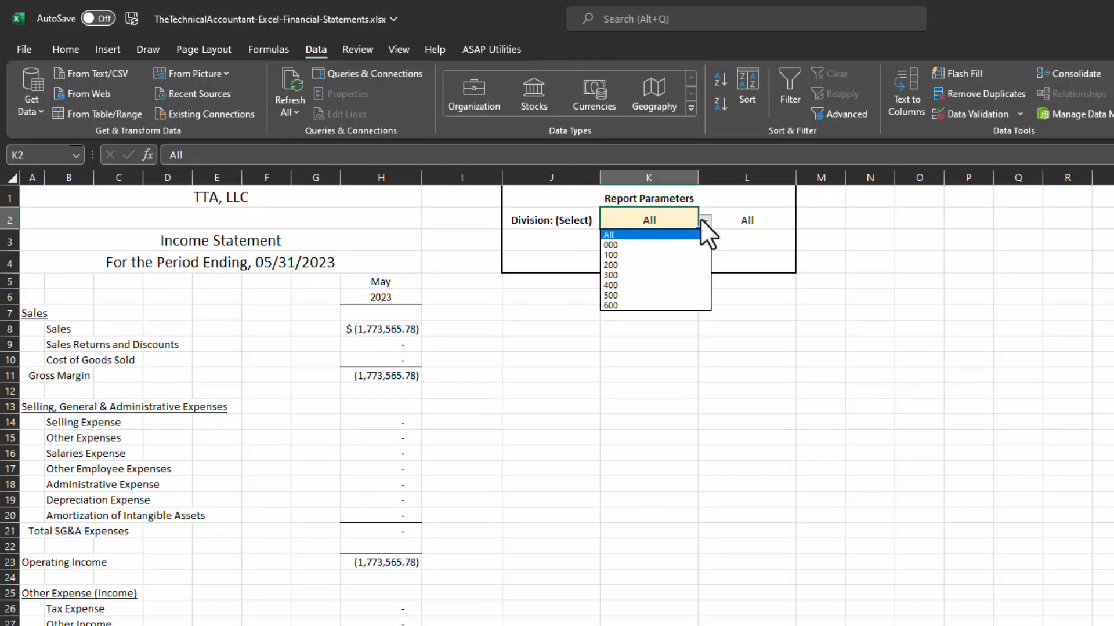
click(663, 255)
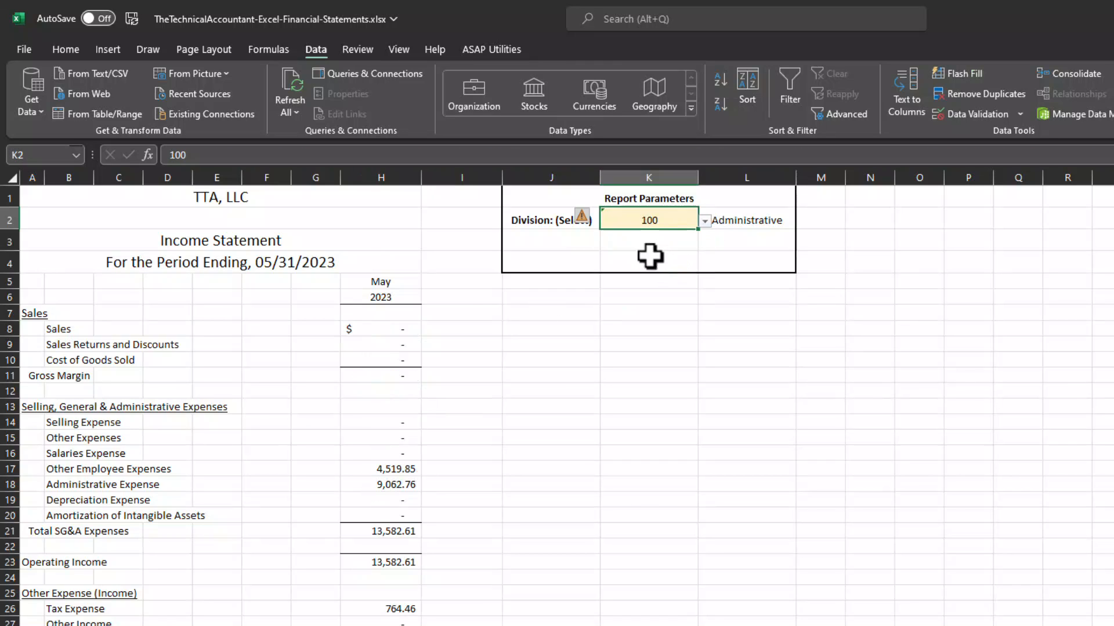
click(389, 332)
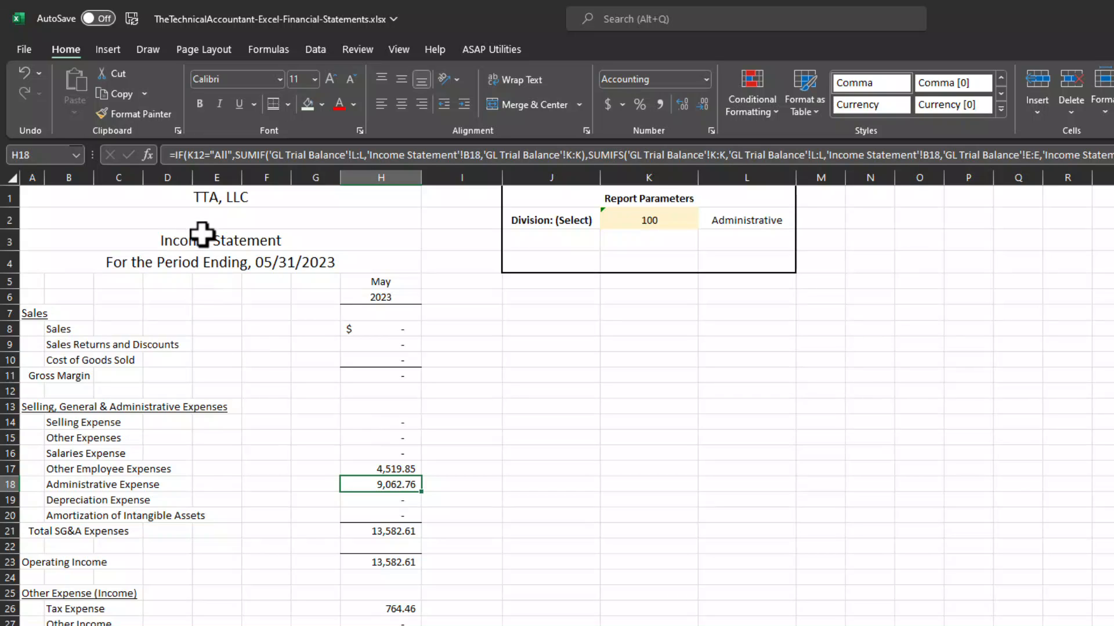
Step: Preview the Income Statement's page breaks and return to Normal view
click(653, 223)
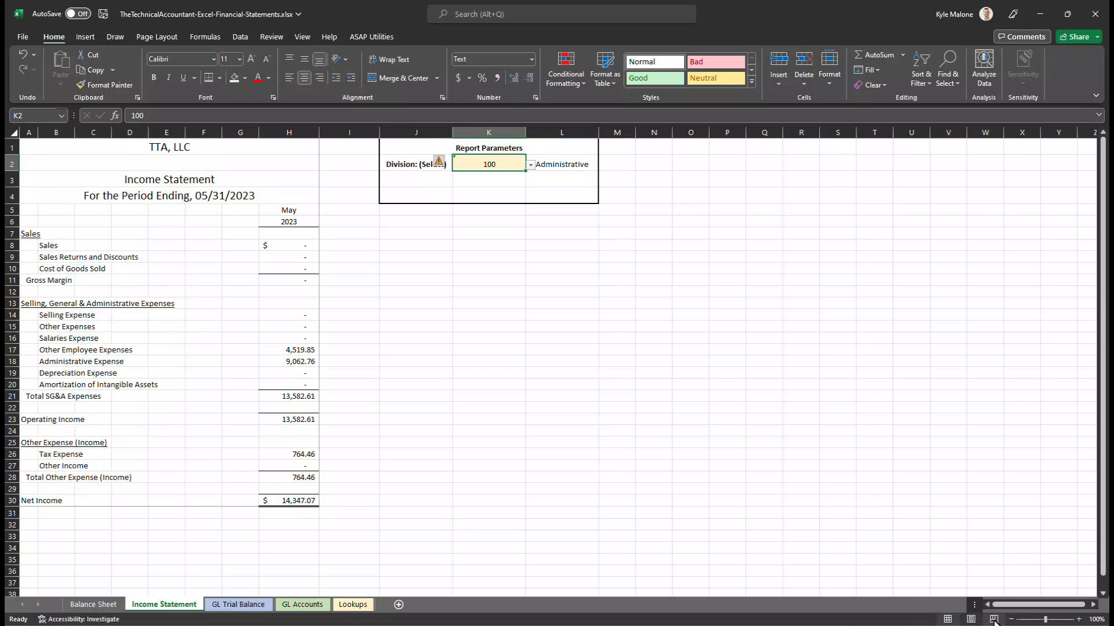
click(994, 620)
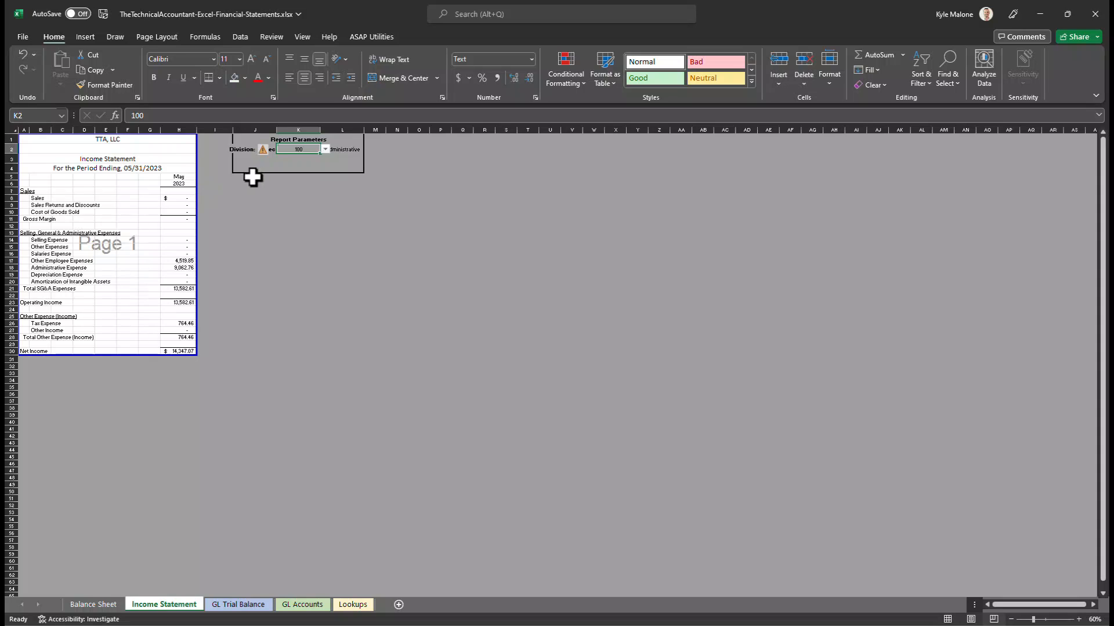
click(947, 620)
Step: Enter =CONCAT("Entity: ",L2) in the blank header cell A2 of the Income Statement
click(167, 160)
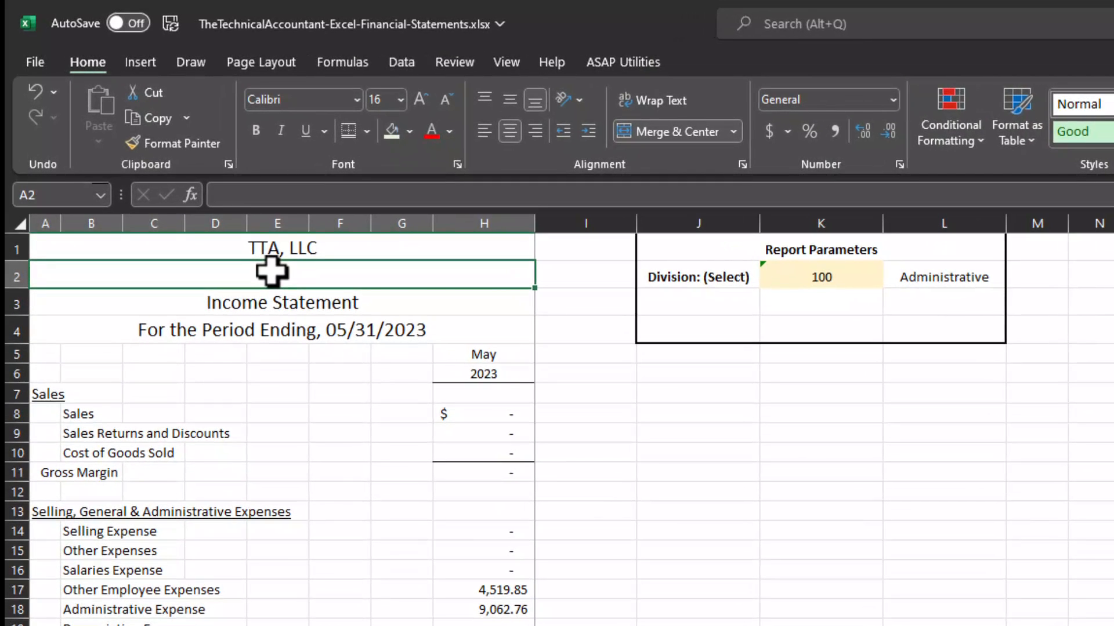
text(=cpm)
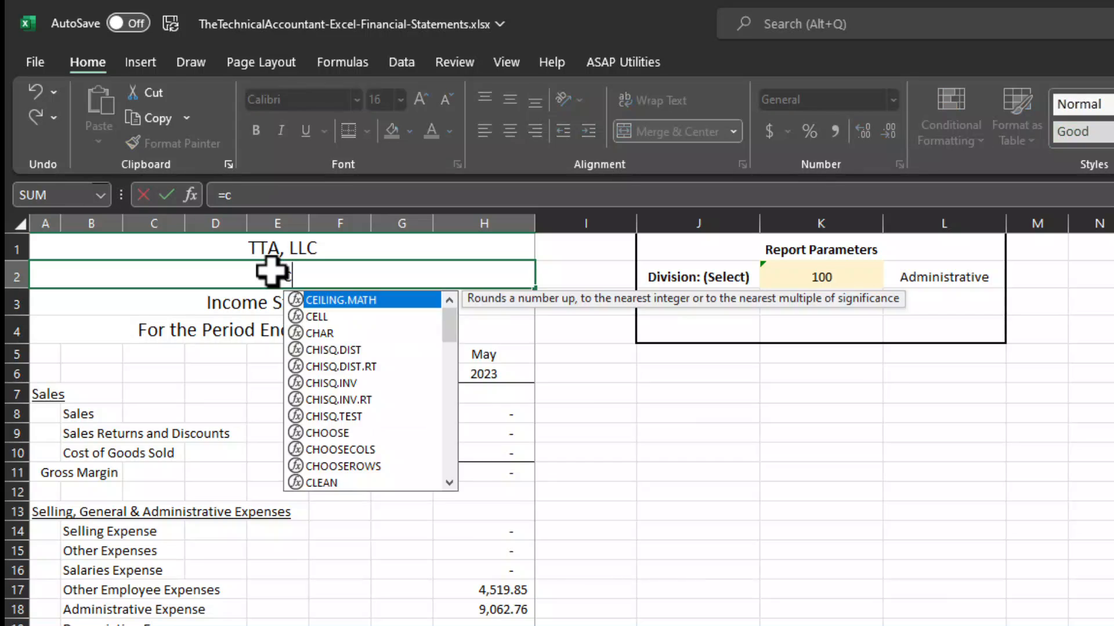
key(BackSpace)
key(BackSpace)
text(onc)
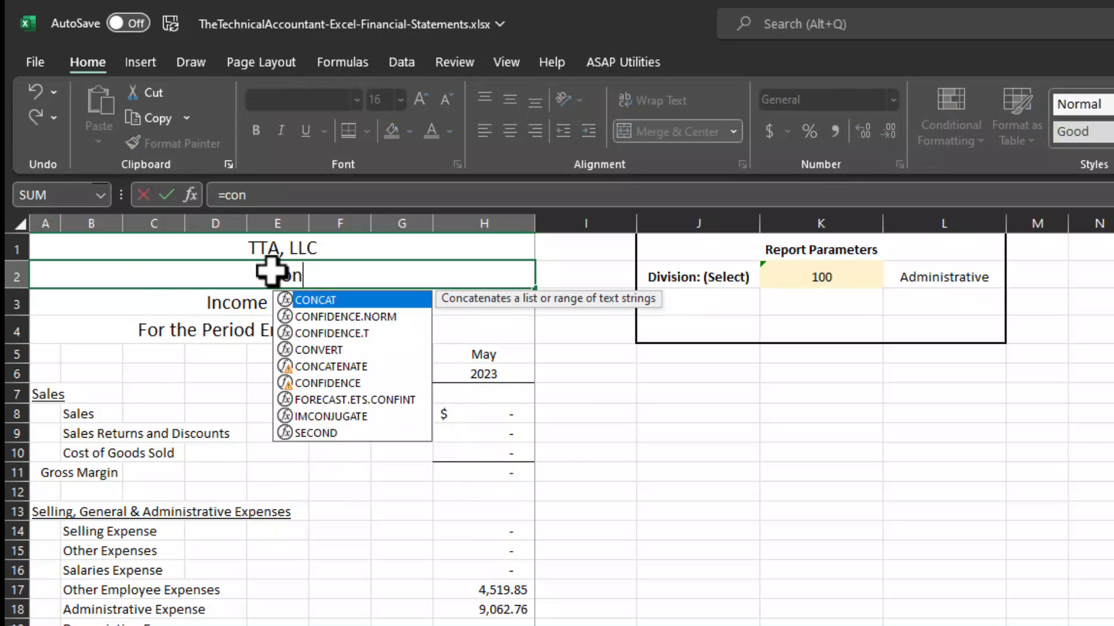
key(Tab)
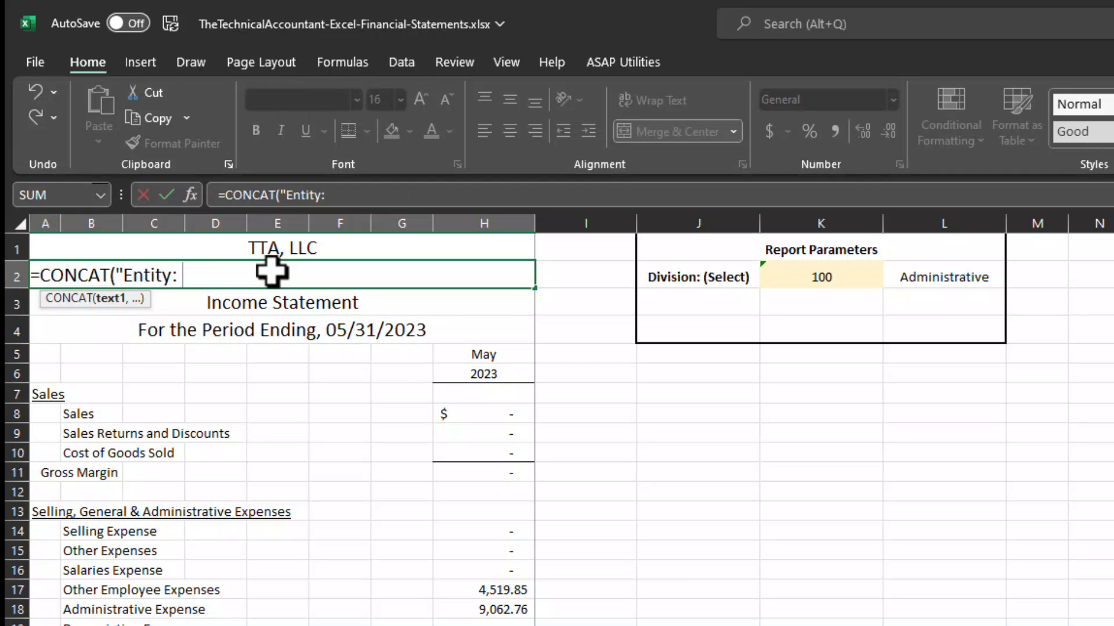
text("Entity: ",)
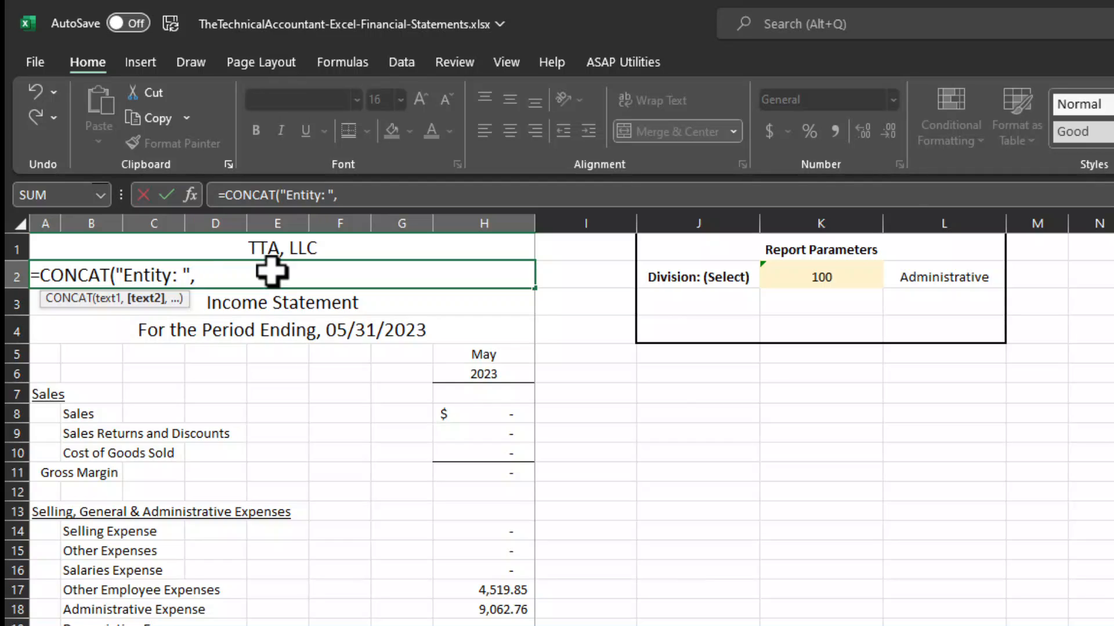
click(925, 281)
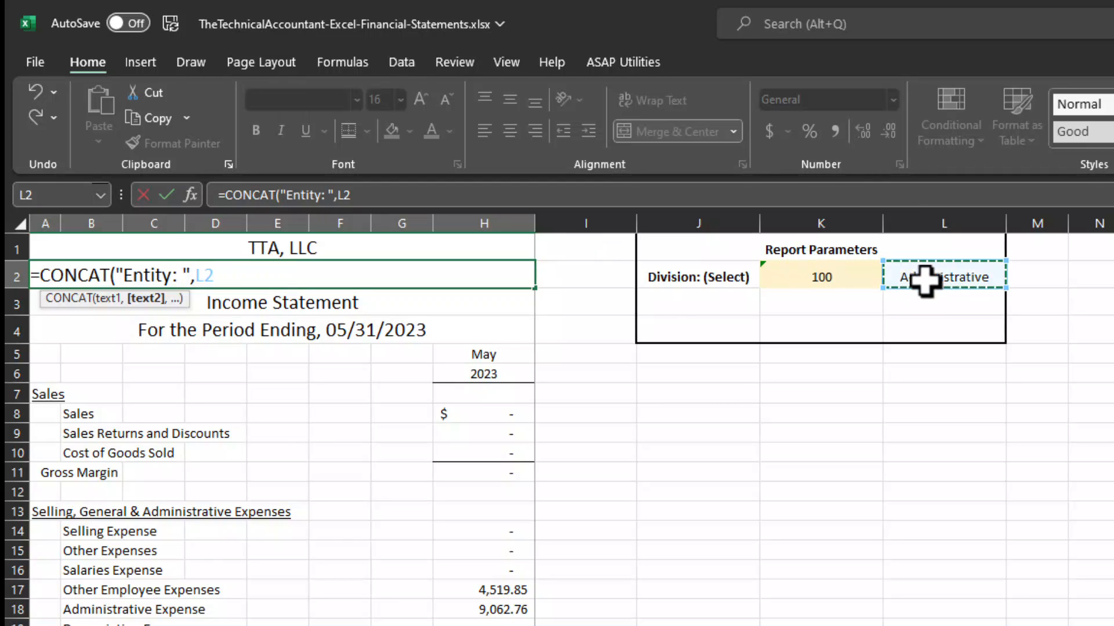
text())
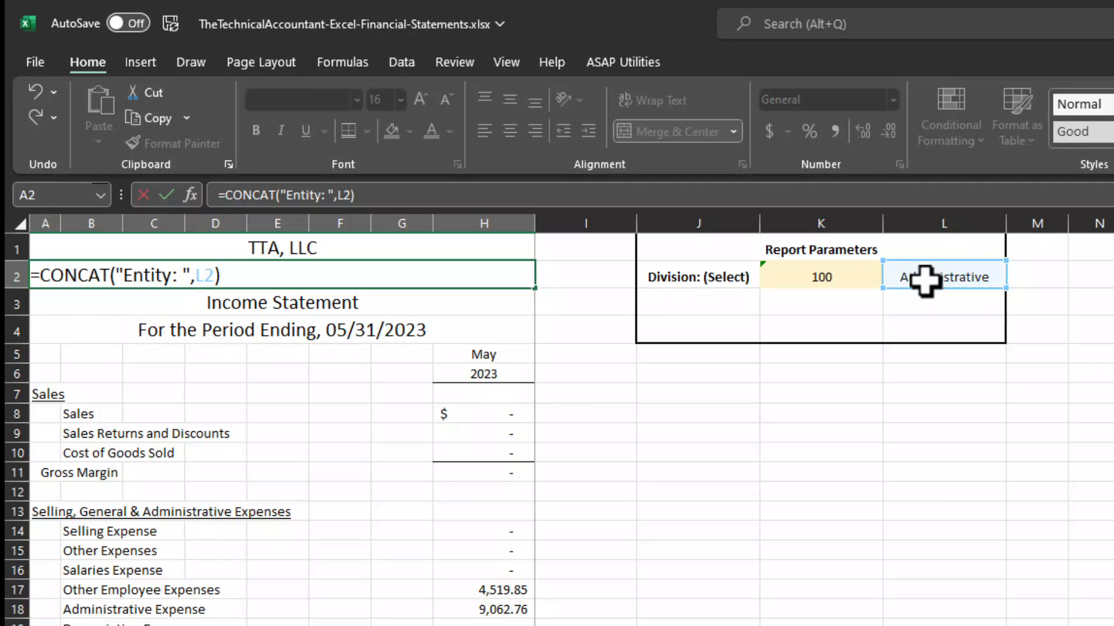
key(Return)
key(Up)
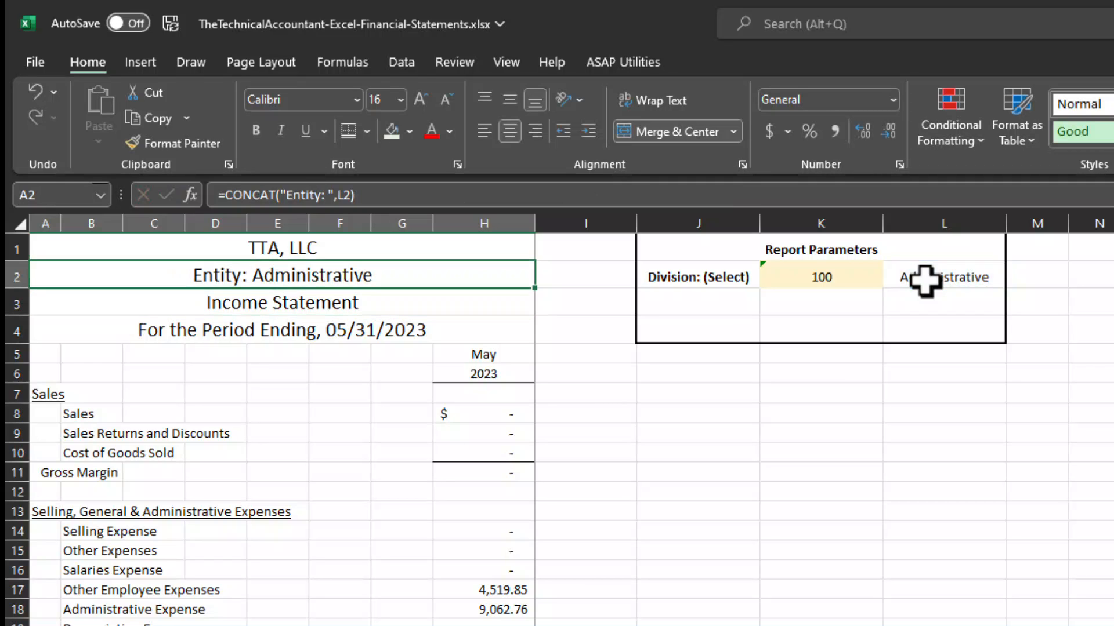
Step: Switch Division K2 to 200 and then to All to test the entity header
click(835, 273)
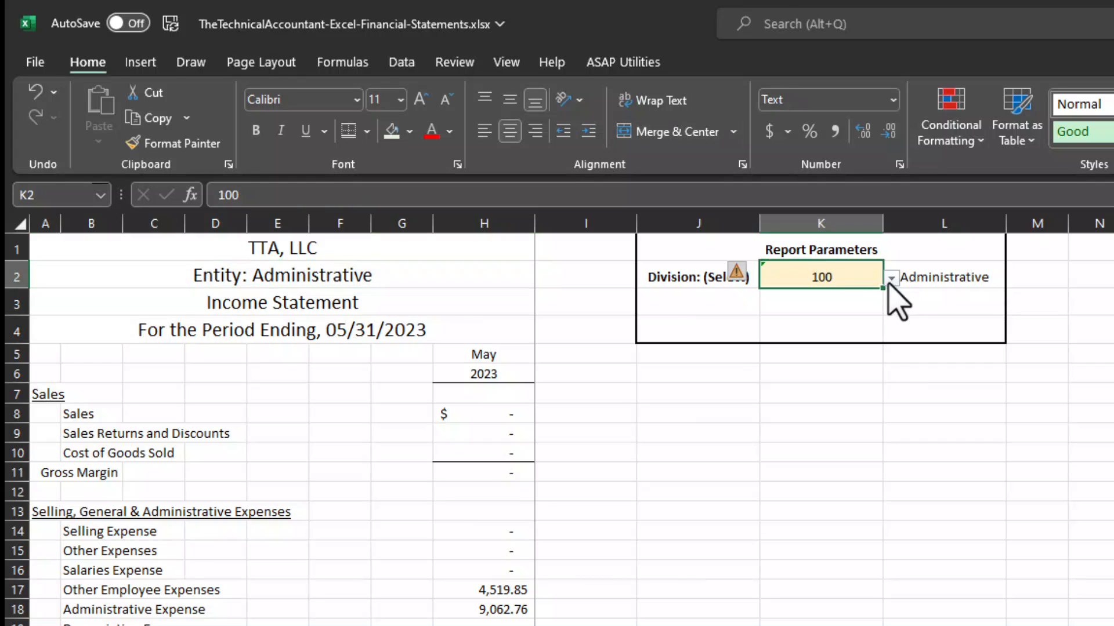
click(890, 279)
click(841, 334)
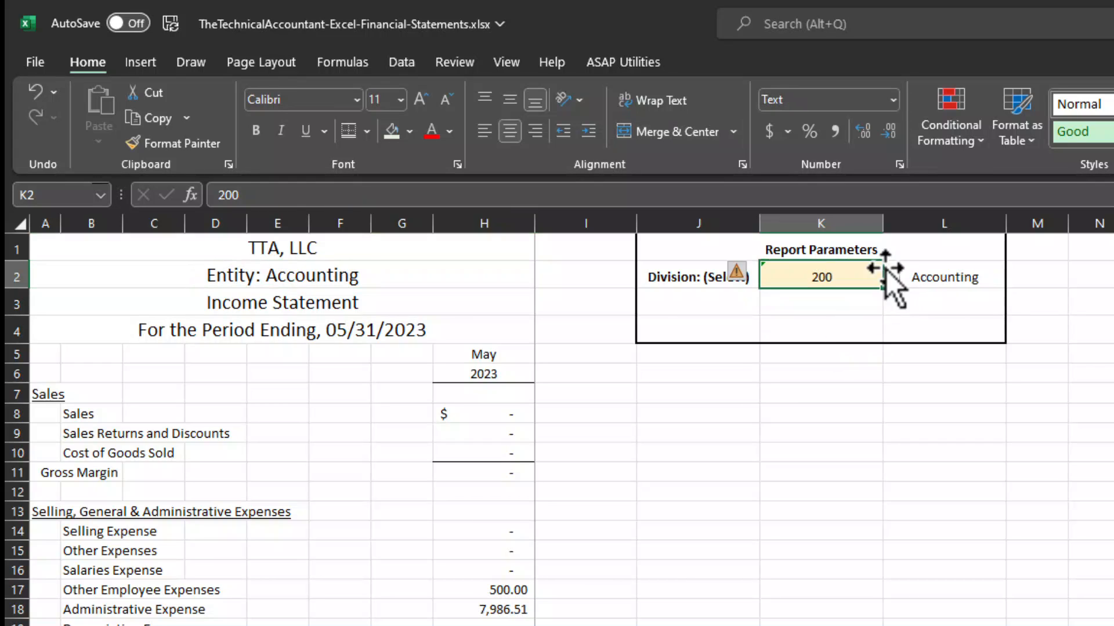
click(891, 279)
click(818, 294)
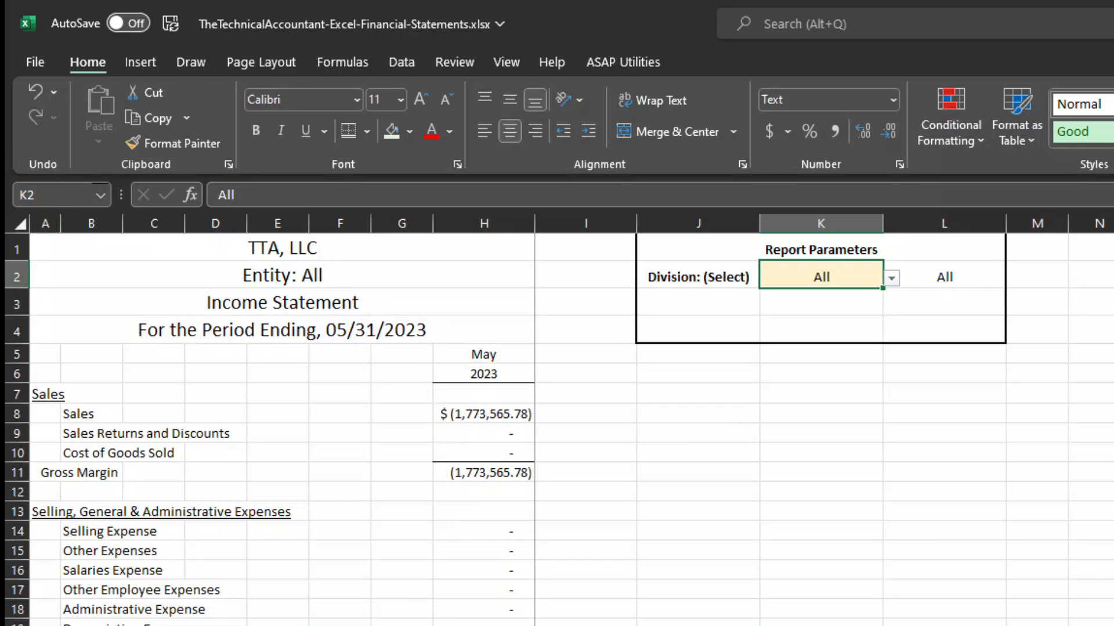
Step: Compare the IF tests in H8, H9 and H10, and make the K2 reference in H8's formula absolute as $K$2
click(647, 414)
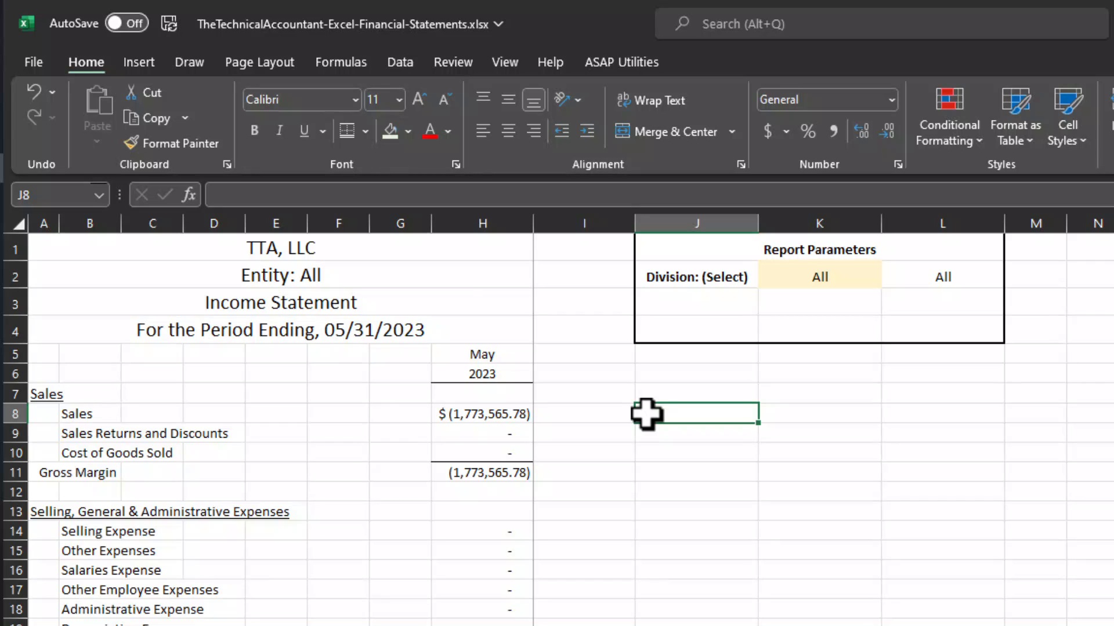
click(505, 415)
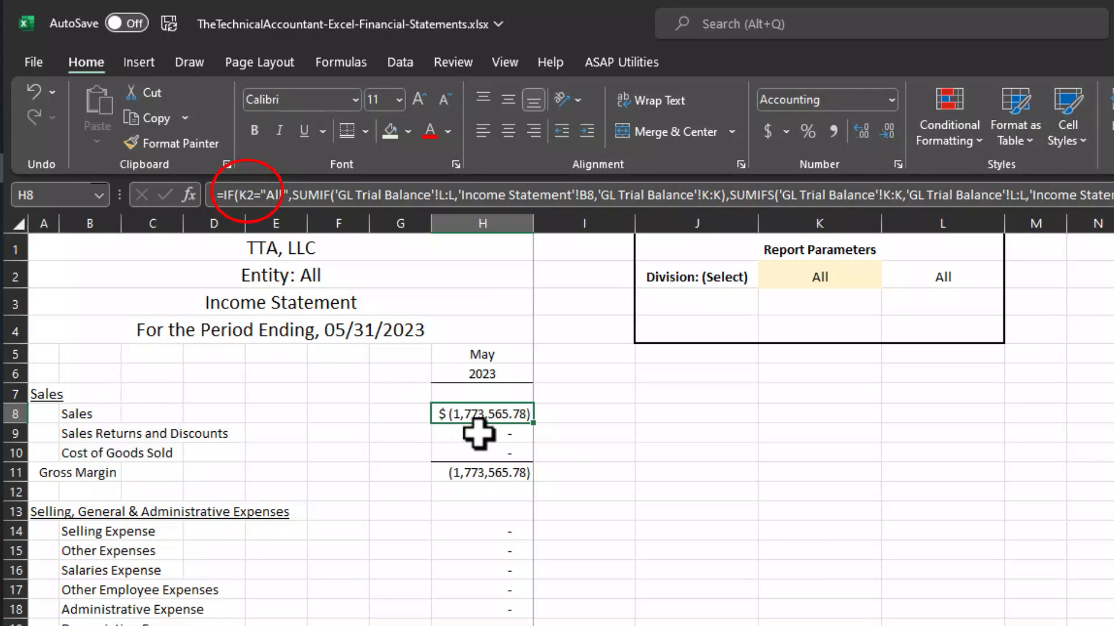
click(478, 434)
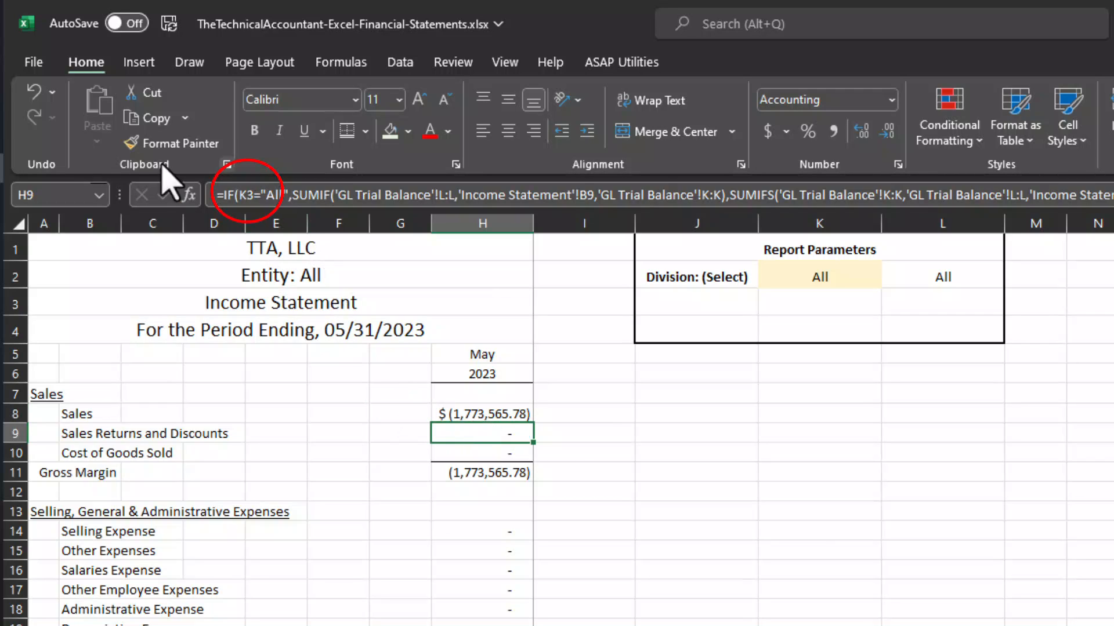
click(451, 452)
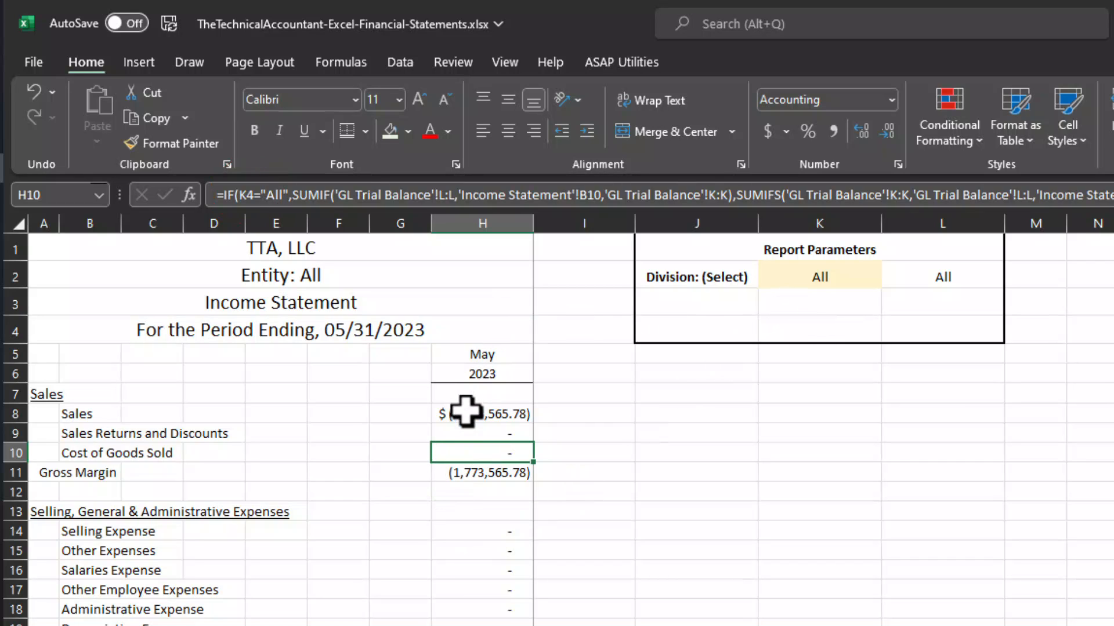
click(466, 415)
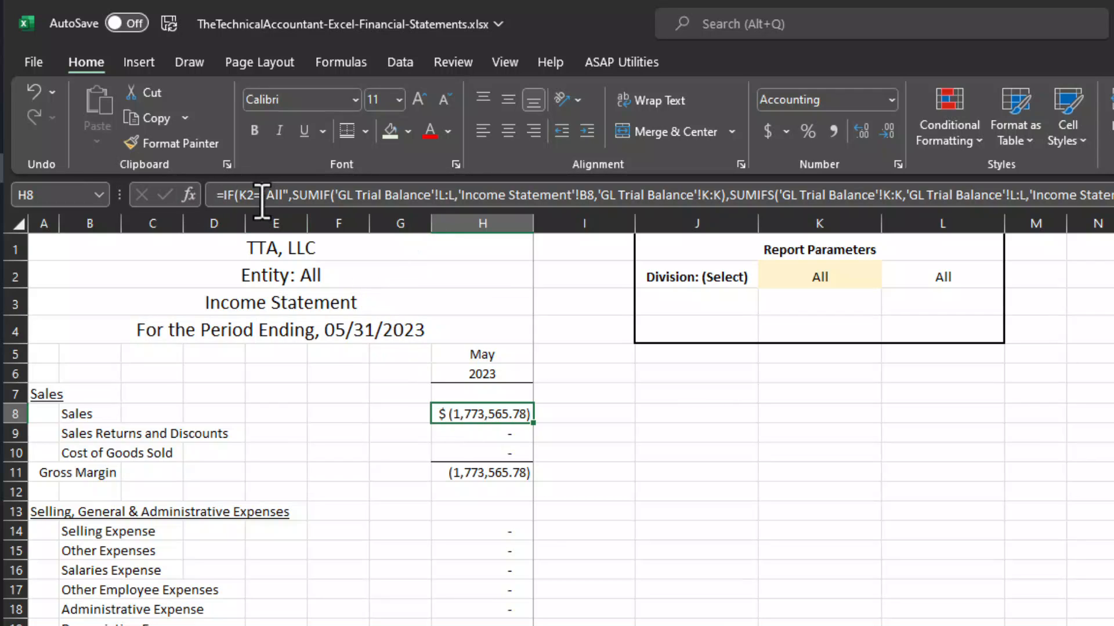
click(239, 196)
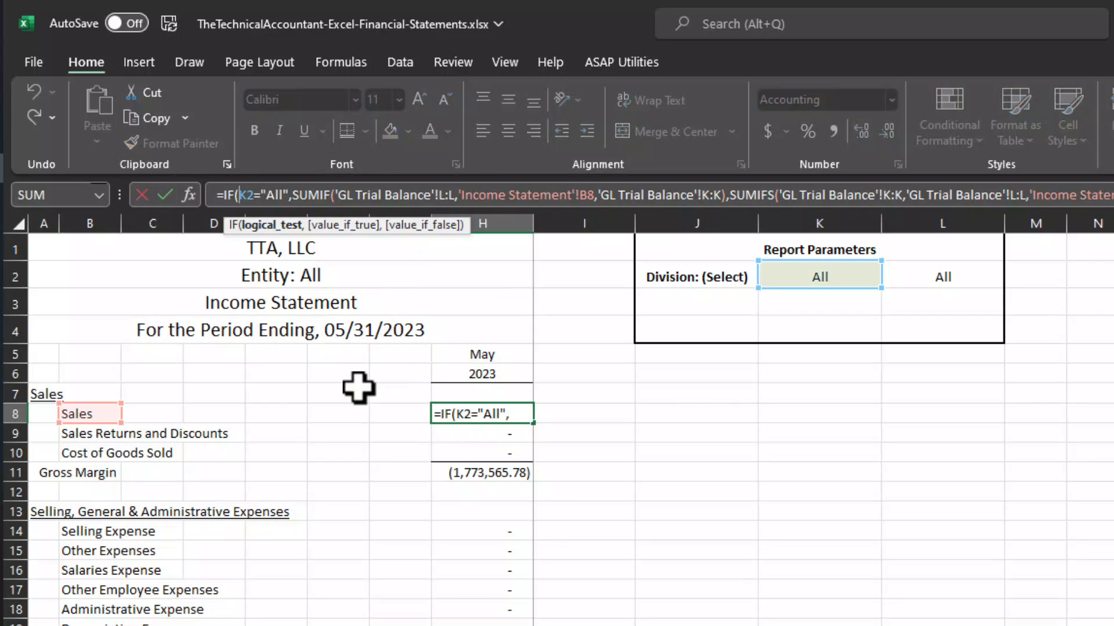
key(F4)
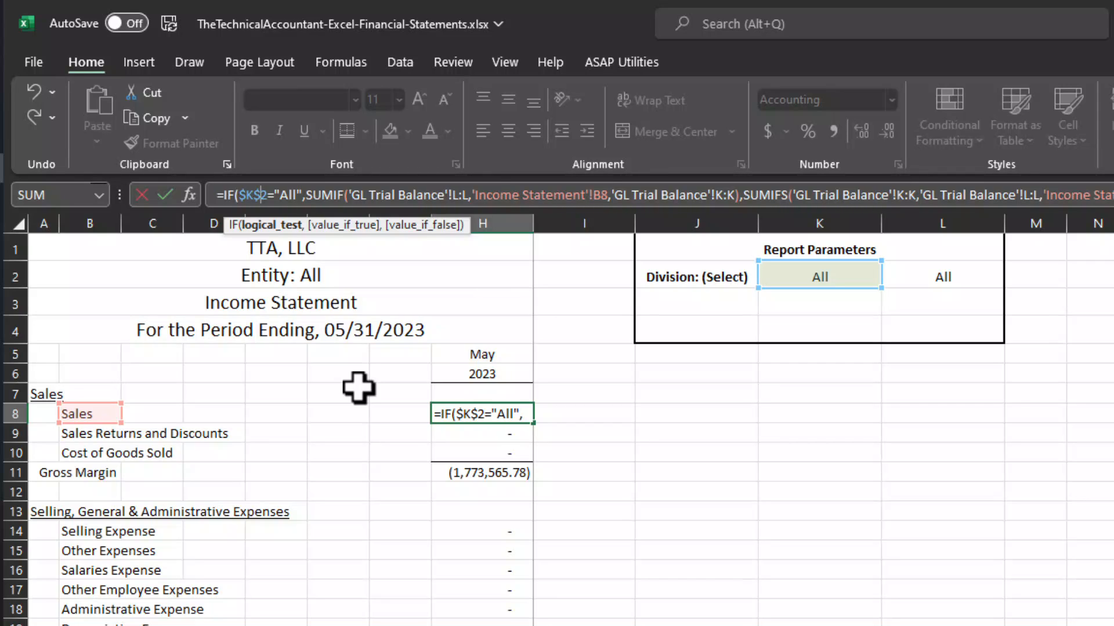
key(F4)
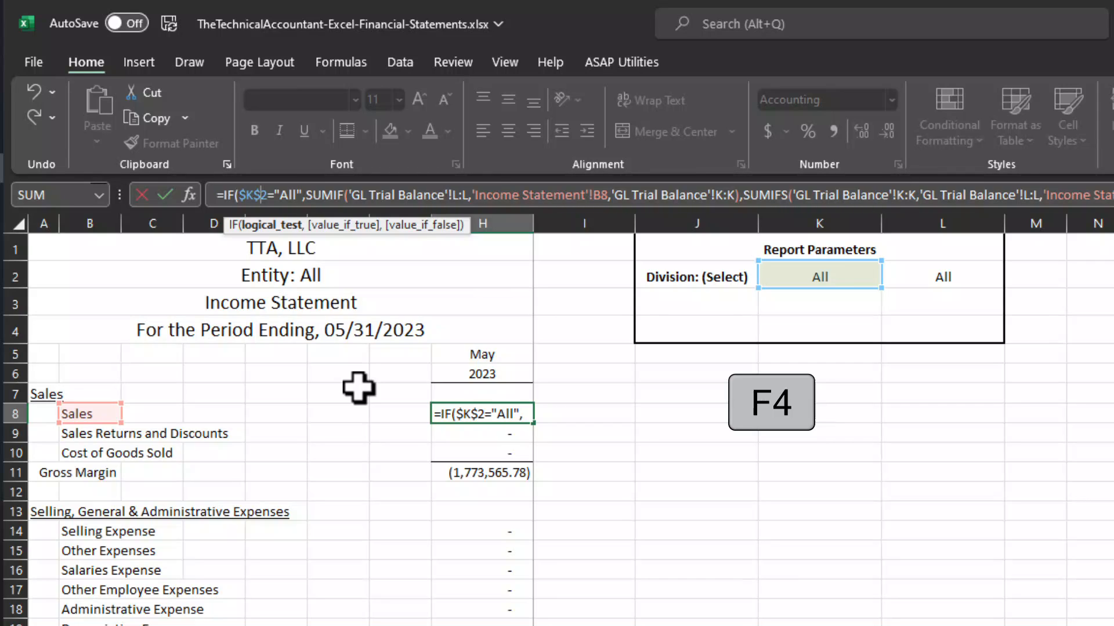
key(Return)
key(Up)
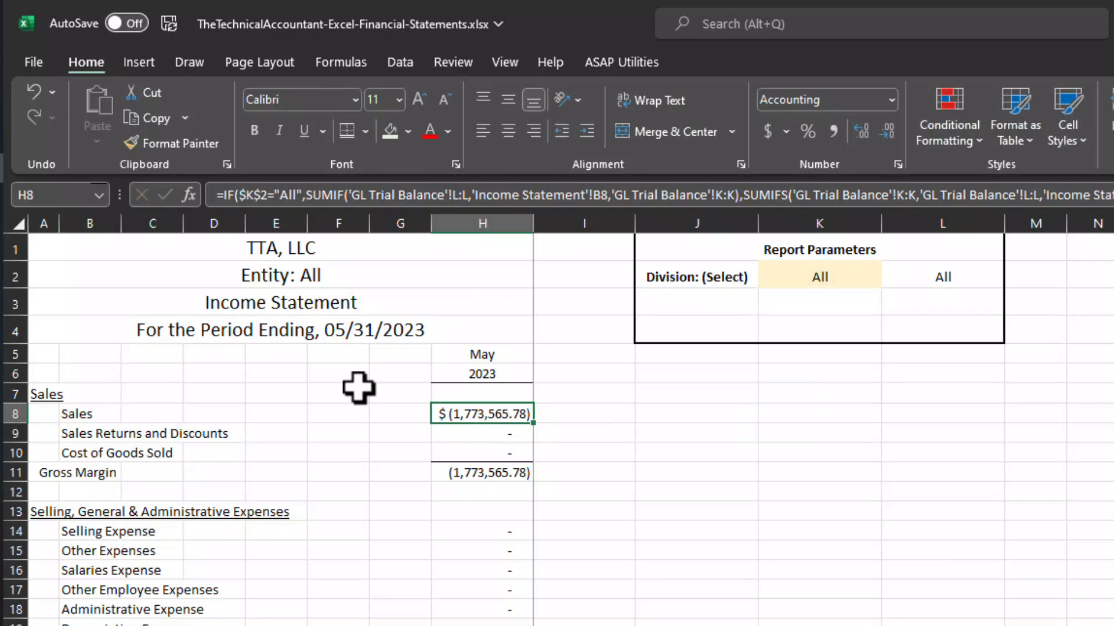
Step: Copy the corrected Sales formula from H8 to Sales Returns and Discounts in H9, and from there to Cost of Goods Sold in H10
key(ctrl+c)
key(Down)
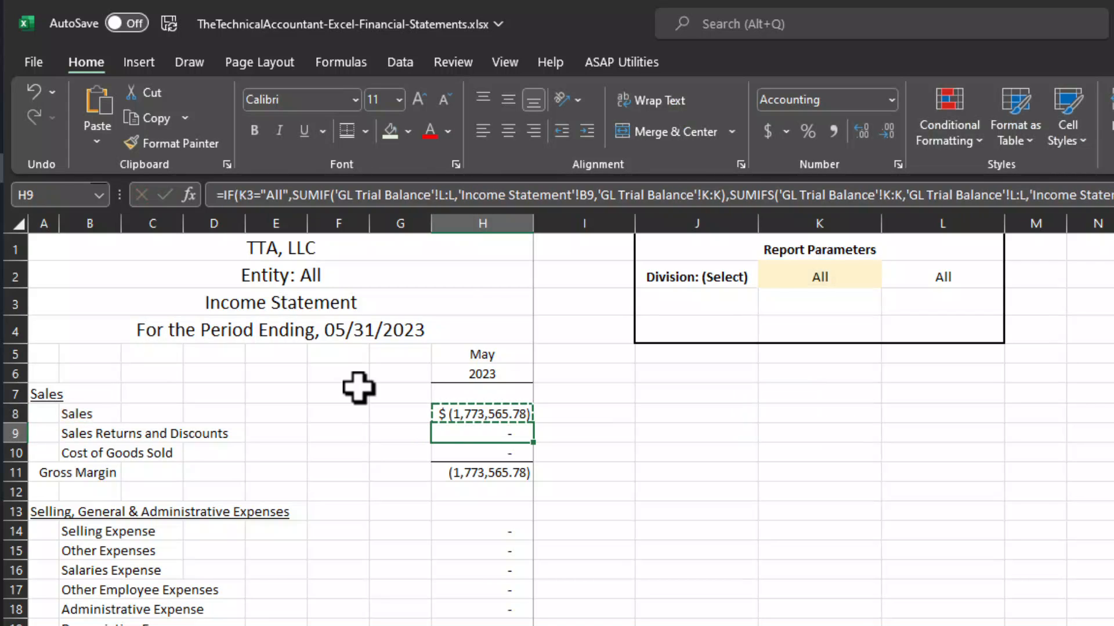
key(ctrl+v)
key(Return)
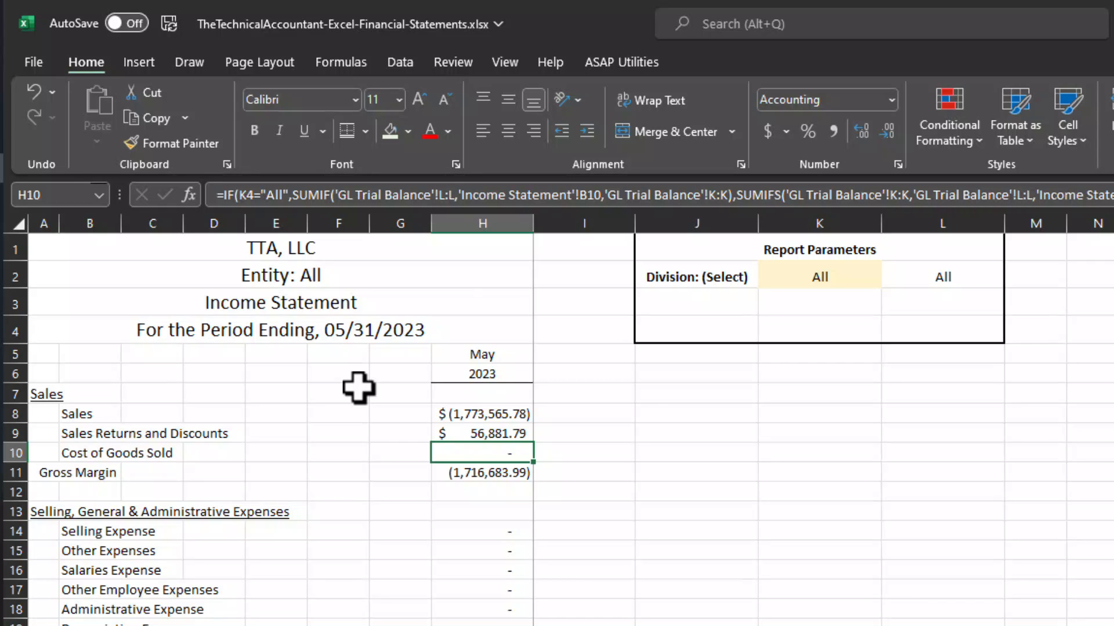
key(Up)
key(ctrl+c)
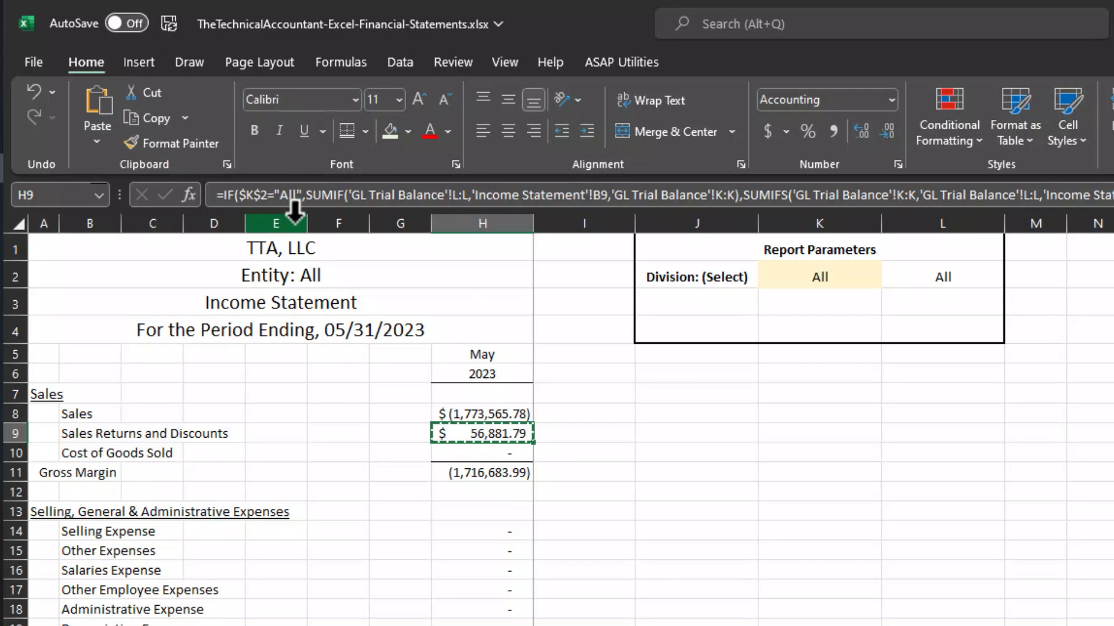
key(Down)
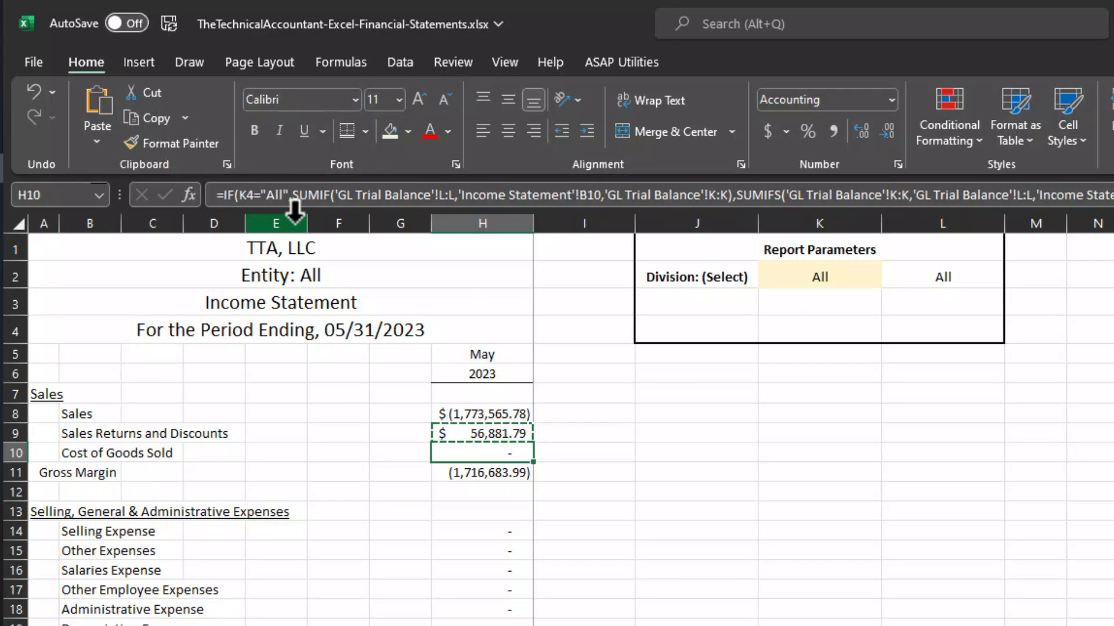
key(ctrl+v)
Step: Test the Income Statement with Division K2 set to 200 and 500, then return it to All
click(829, 275)
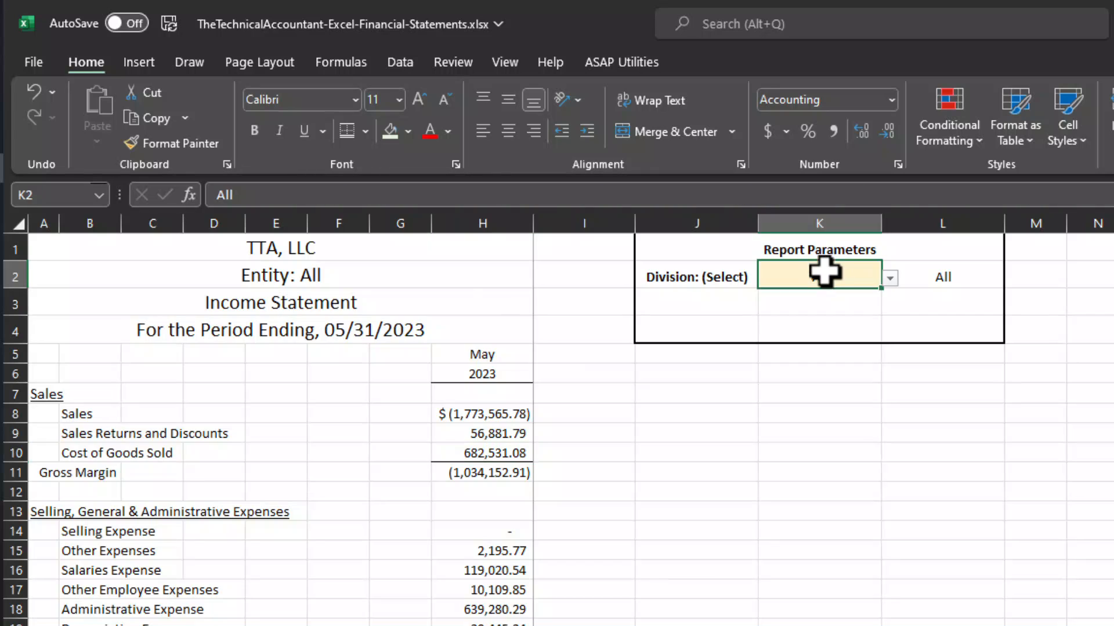
click(889, 278)
click(852, 314)
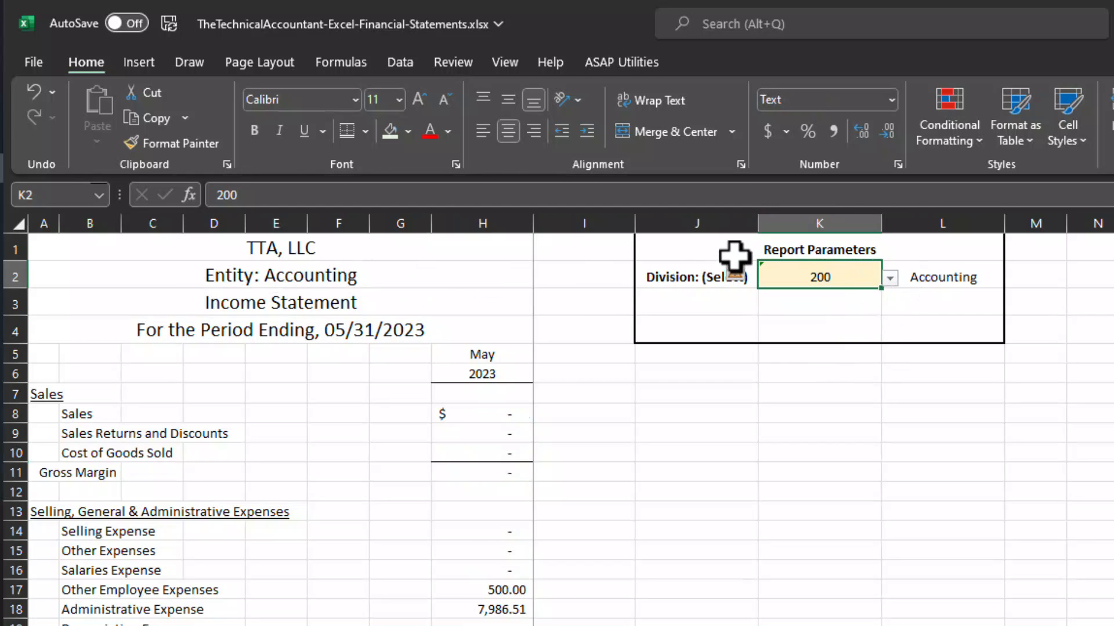
click(889, 278)
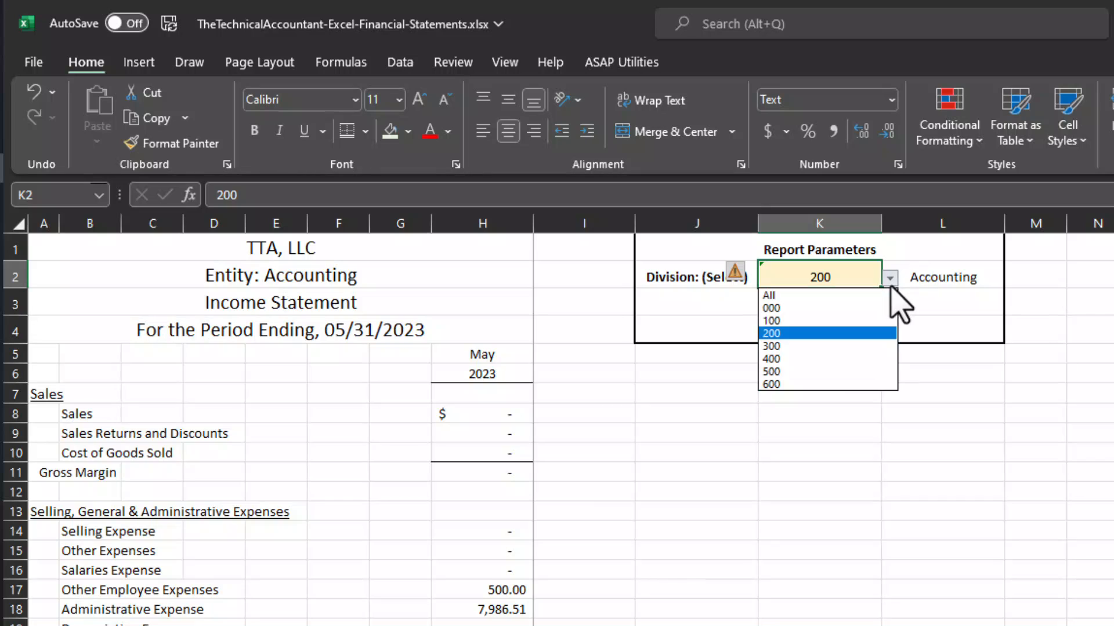
click(823, 373)
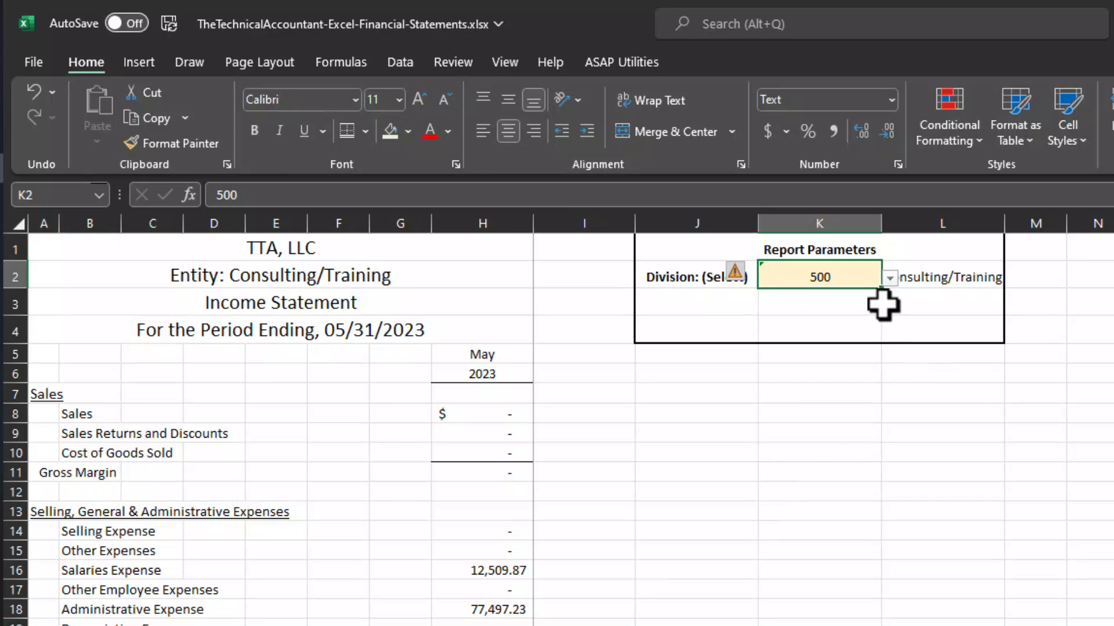
click(889, 278)
click(827, 297)
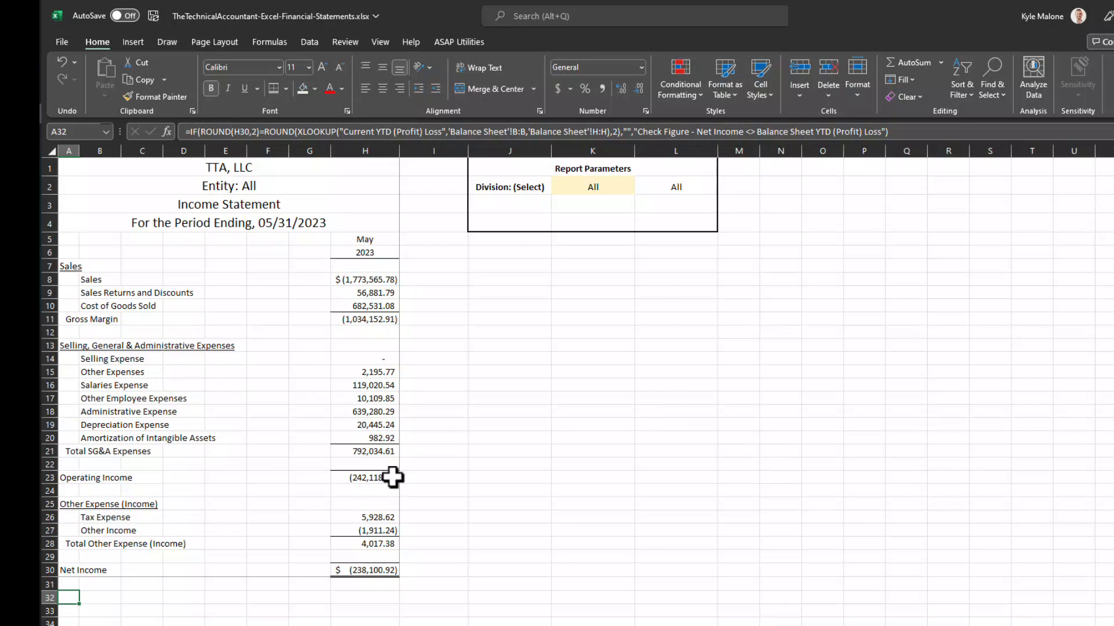
Step: Inspect the Net Income formula in H30 and the check figure in A32, and compare Net Income with the Balance Sheet's Current YTD (Profit) Loss
click(357, 572)
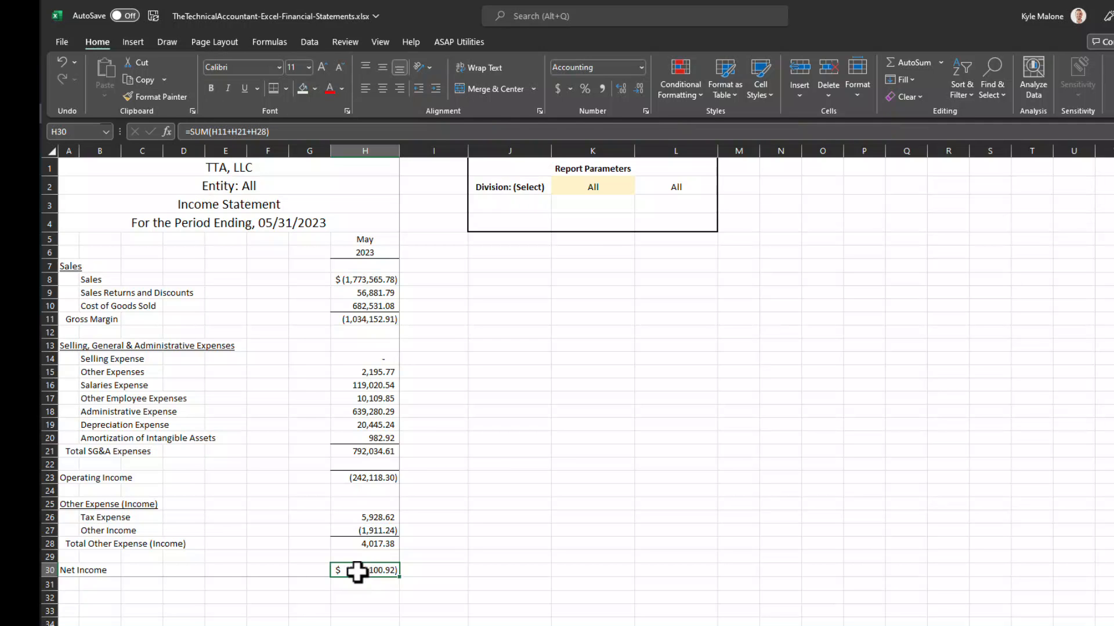
click(68, 599)
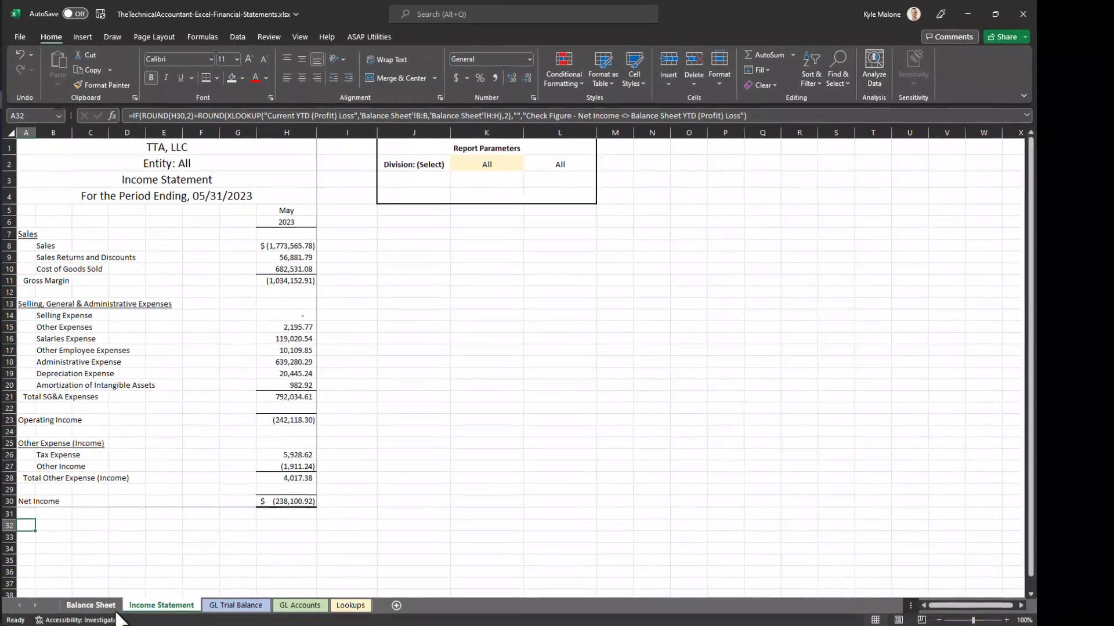
click(114, 607)
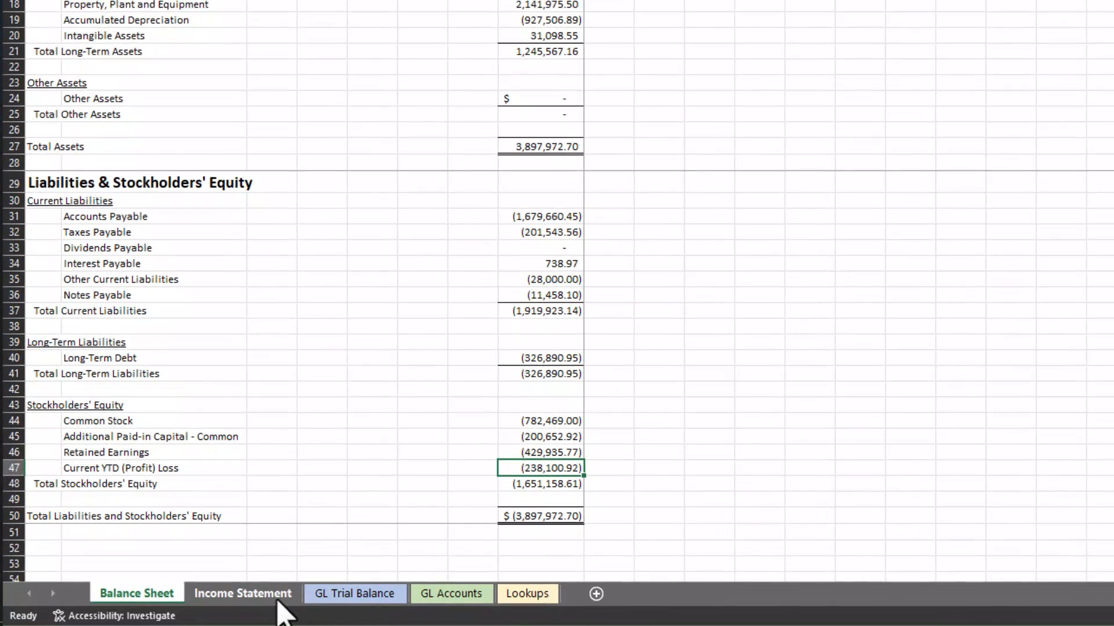
click(282, 599)
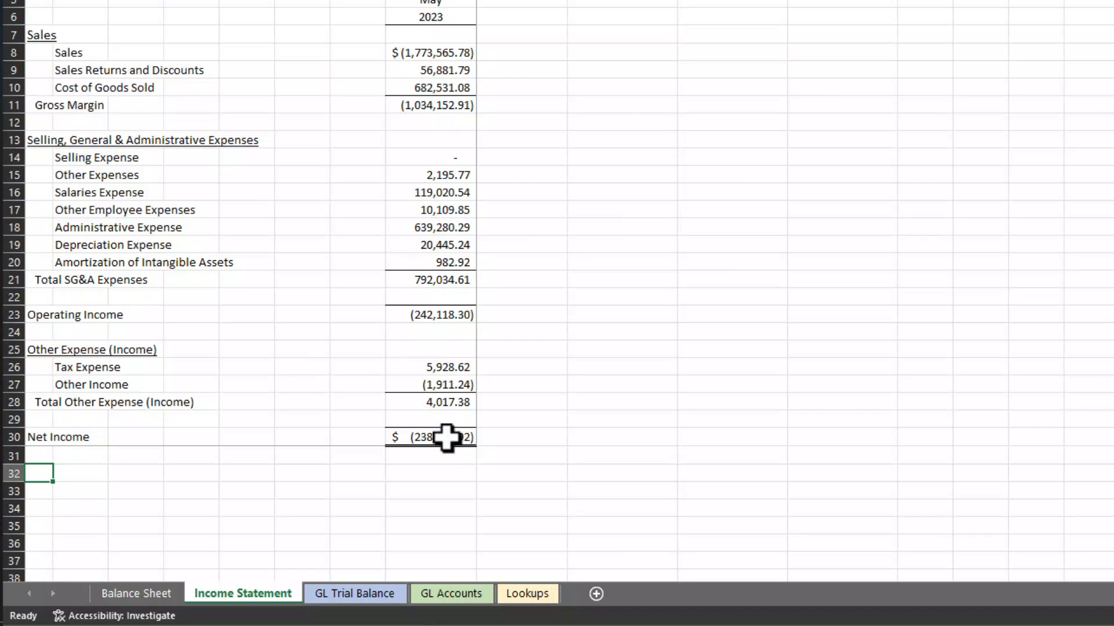
click(157, 598)
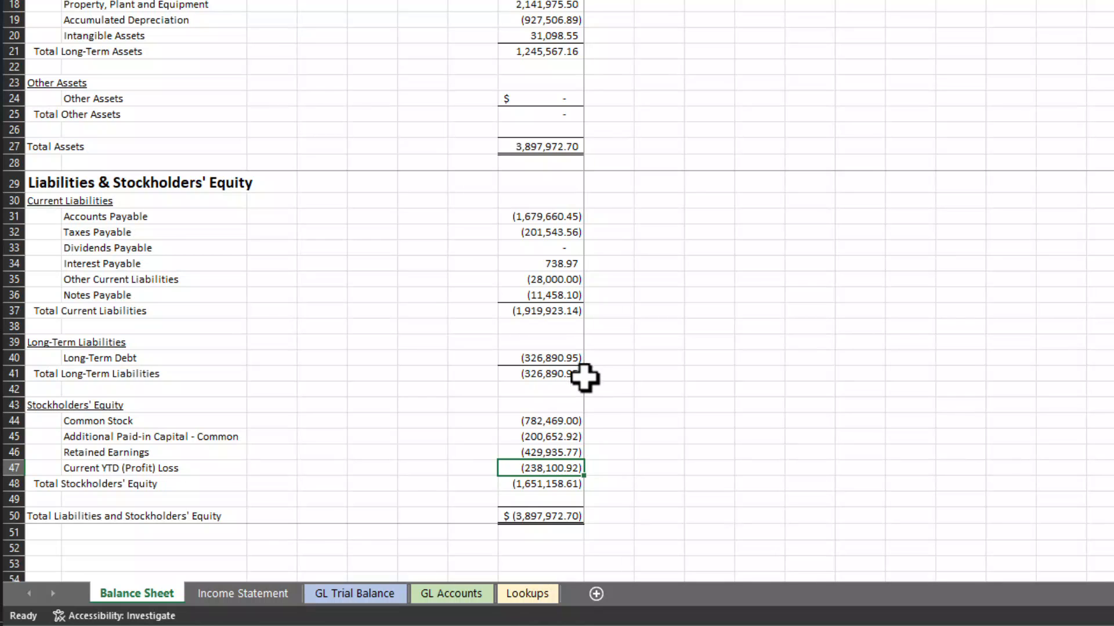
click(270, 596)
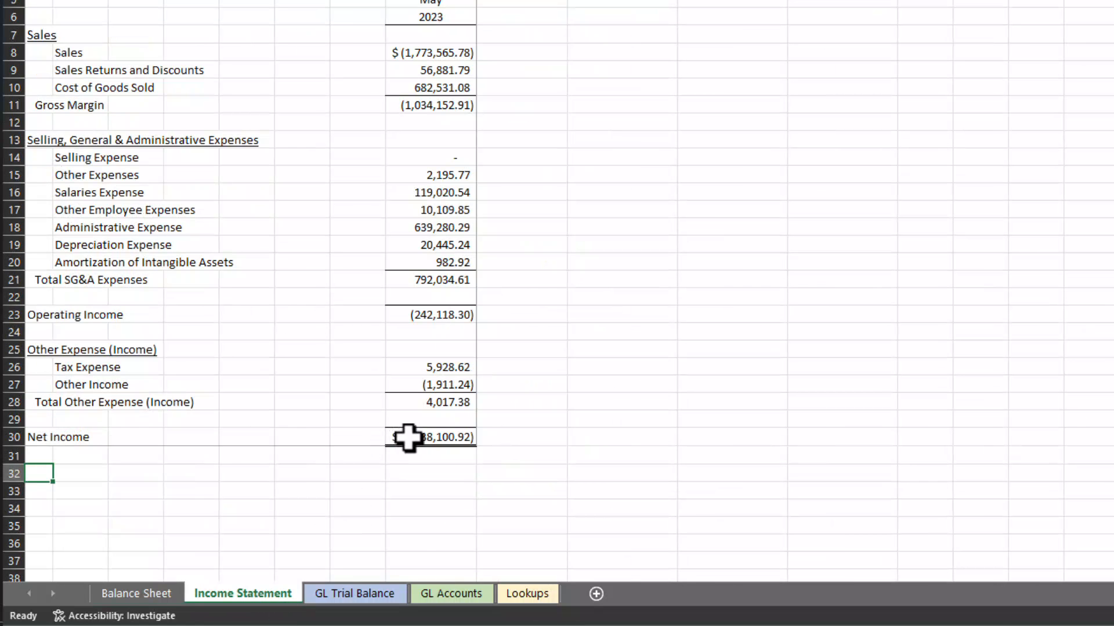
Step: Examine the A32 check formula comparing Net Income in H30 with the Balance Sheet, including its blank true result and its mismatch text
click(410, 437)
click(39, 473)
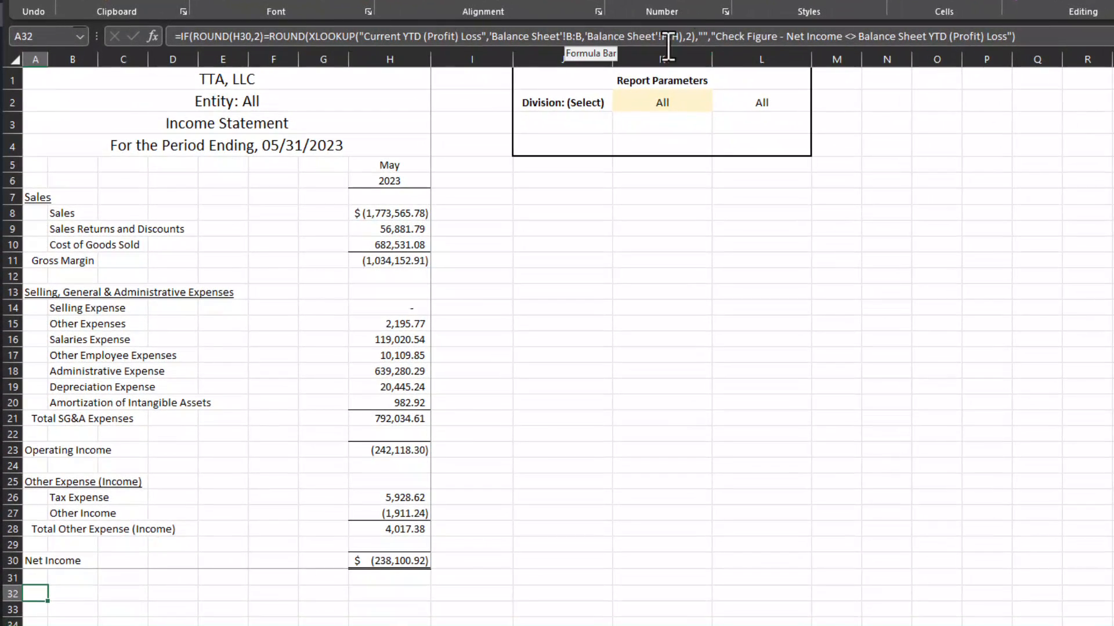
click(702, 38)
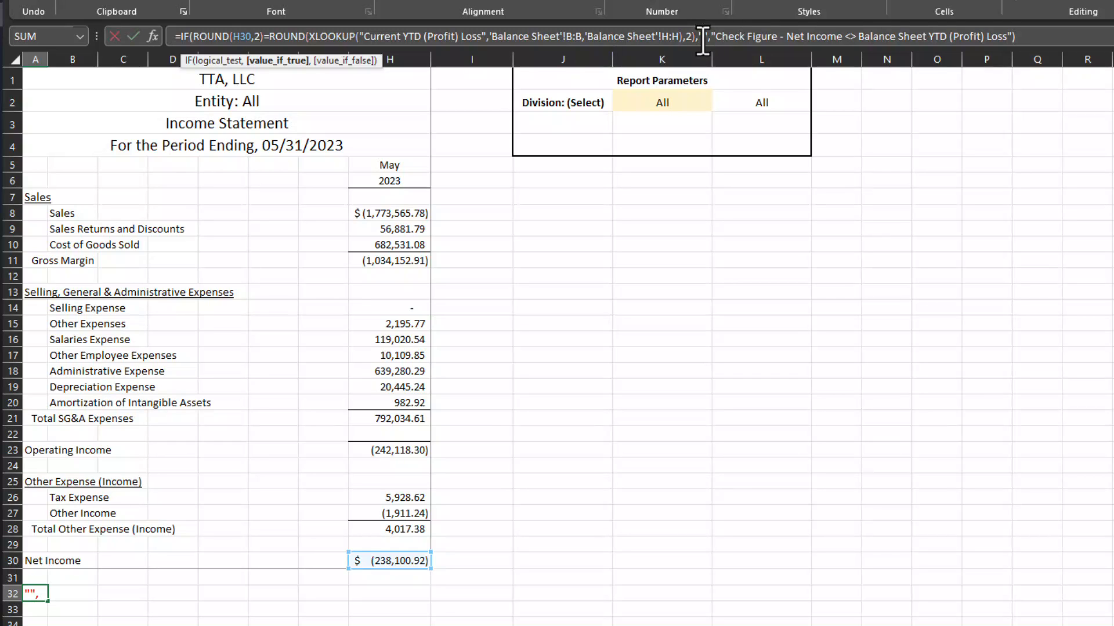
drag(716, 40, 1014, 45)
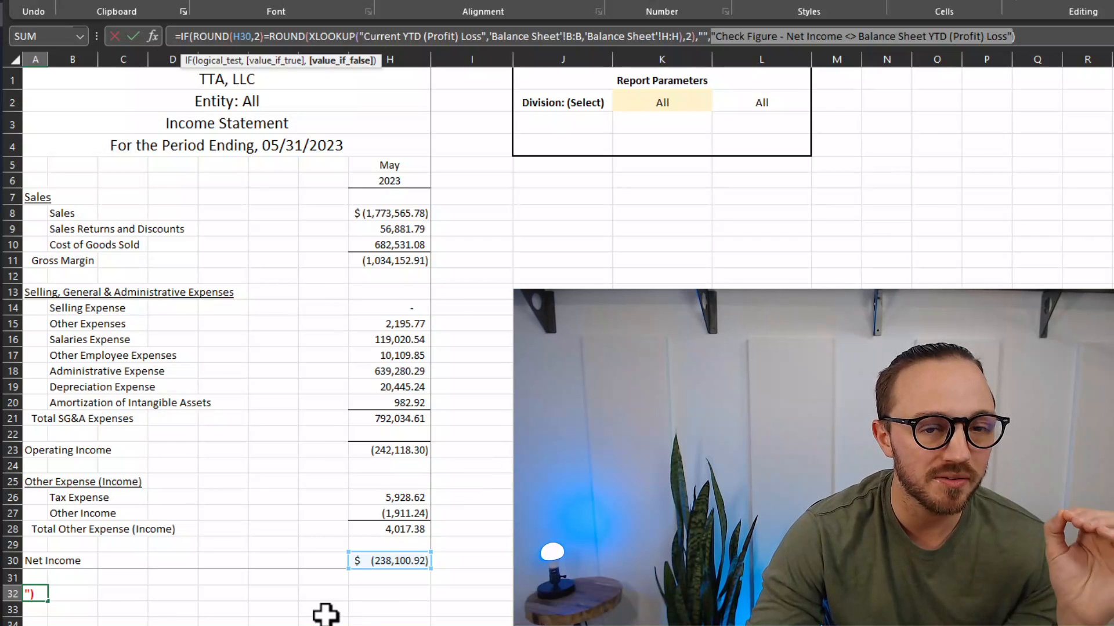
Step: Review the Balance Sheet from Stockholders' Equity up to its header, and return to the Income Statement
key(ctrl+Page_Down)
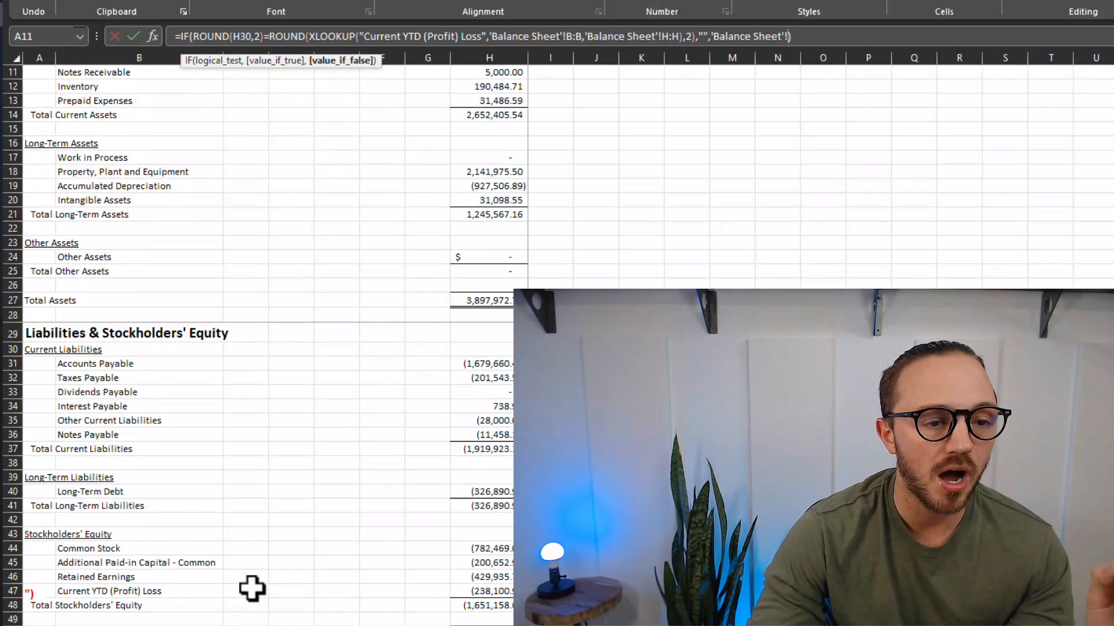
scroll(249, 590, up, 4)
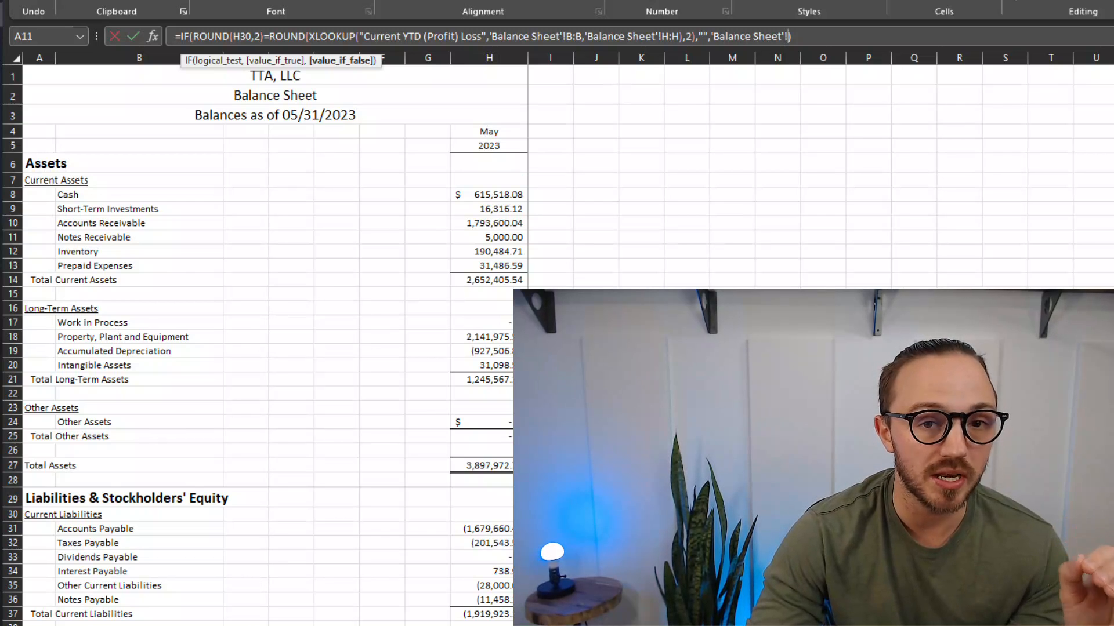
key(ctrl+Page_Up)
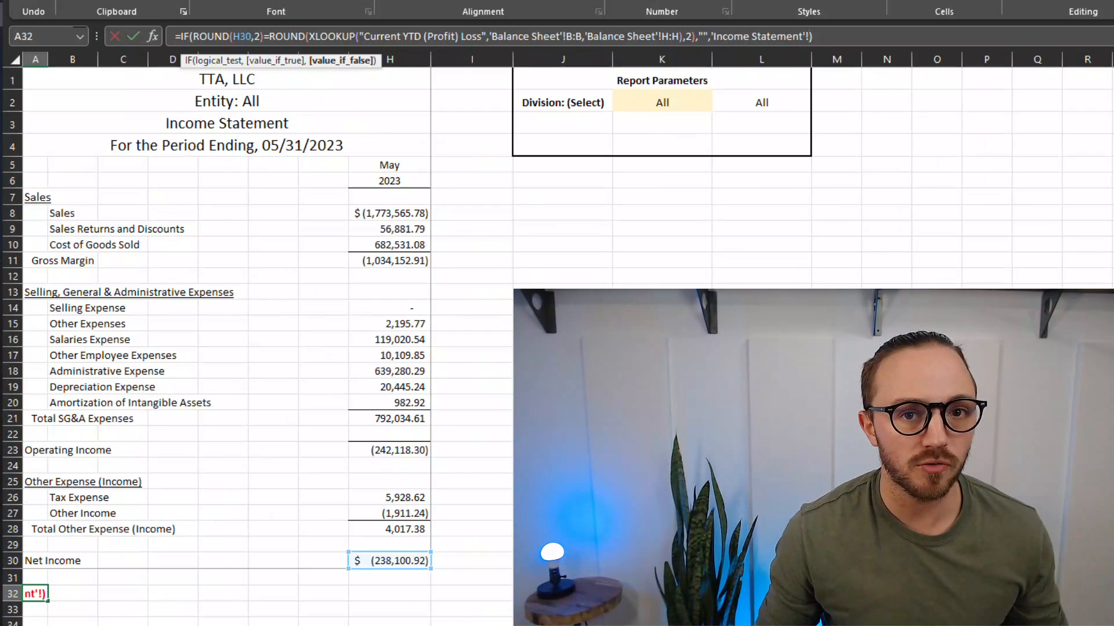